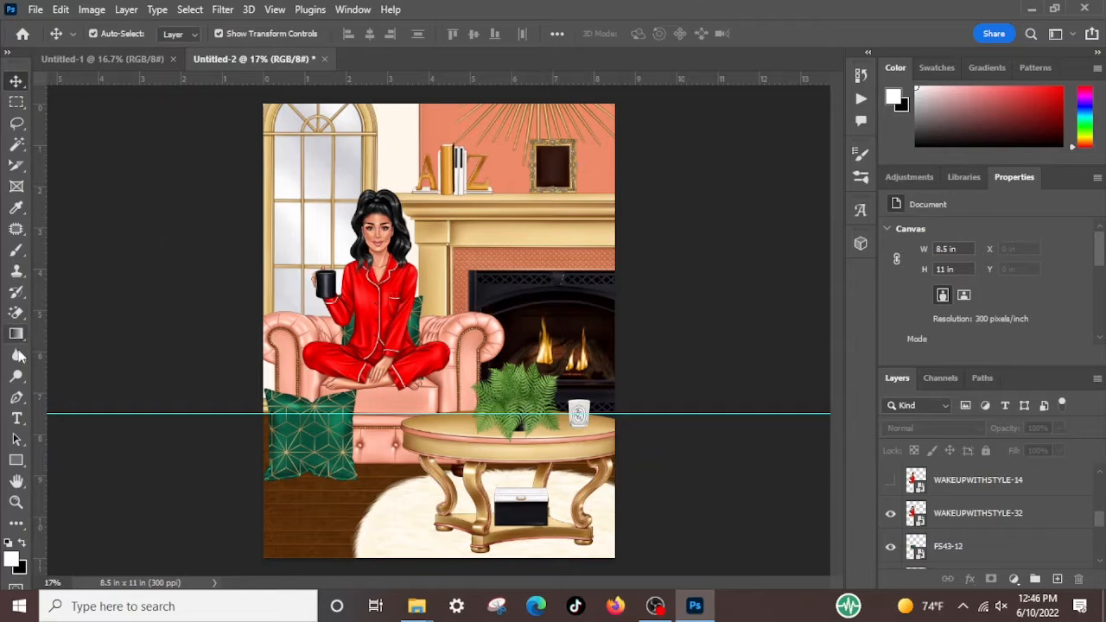
Draw a rectangle about 0.82 by 0.96 in over the dark opening of the picture frame on the mantel
click(16, 462)
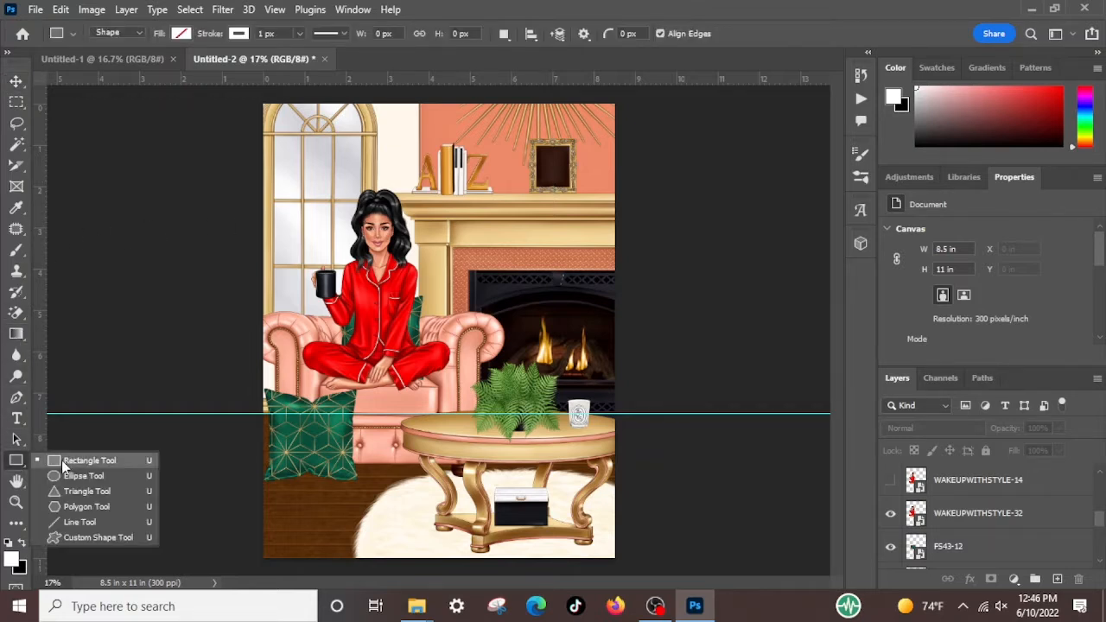
click(73, 463)
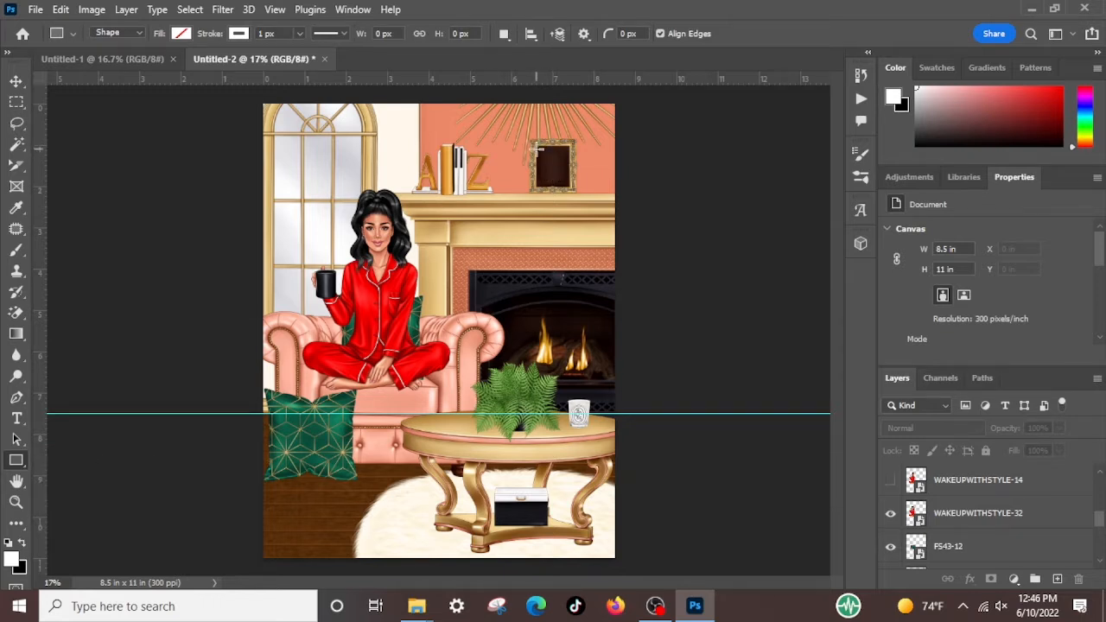
drag(537, 146, 570, 184)
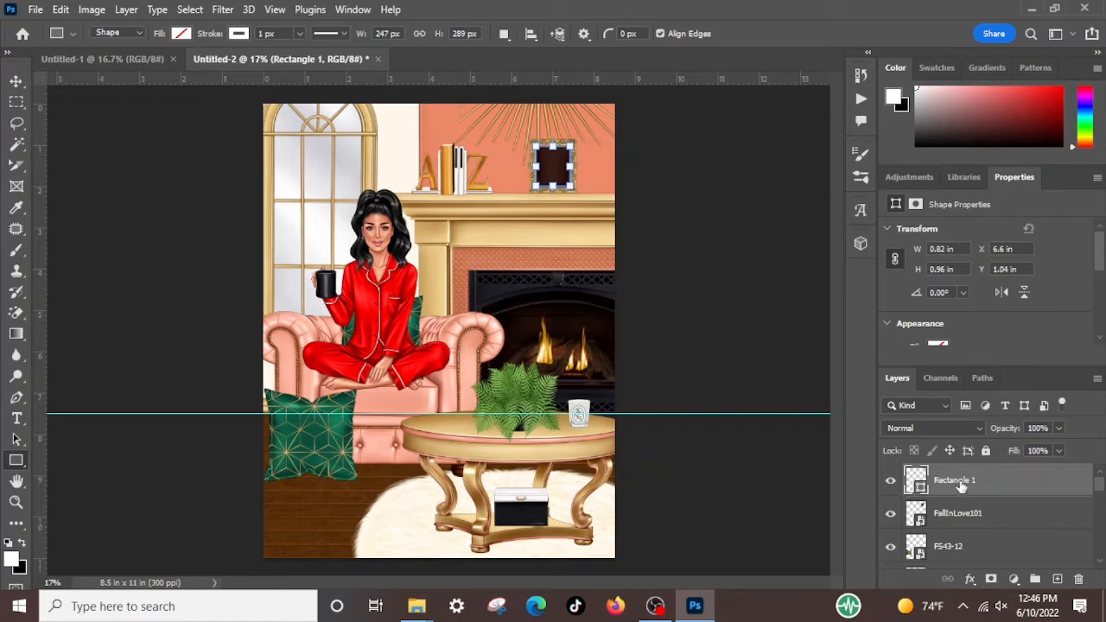
Fill the new rectangle with the golden-yellow recently used color
click(181, 34)
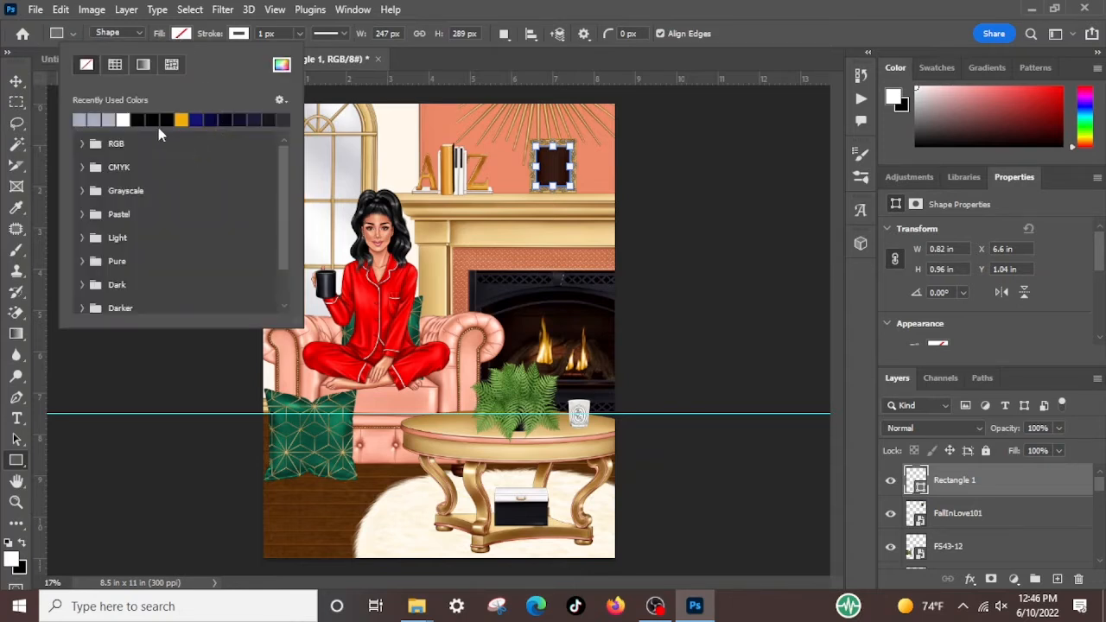
click(182, 120)
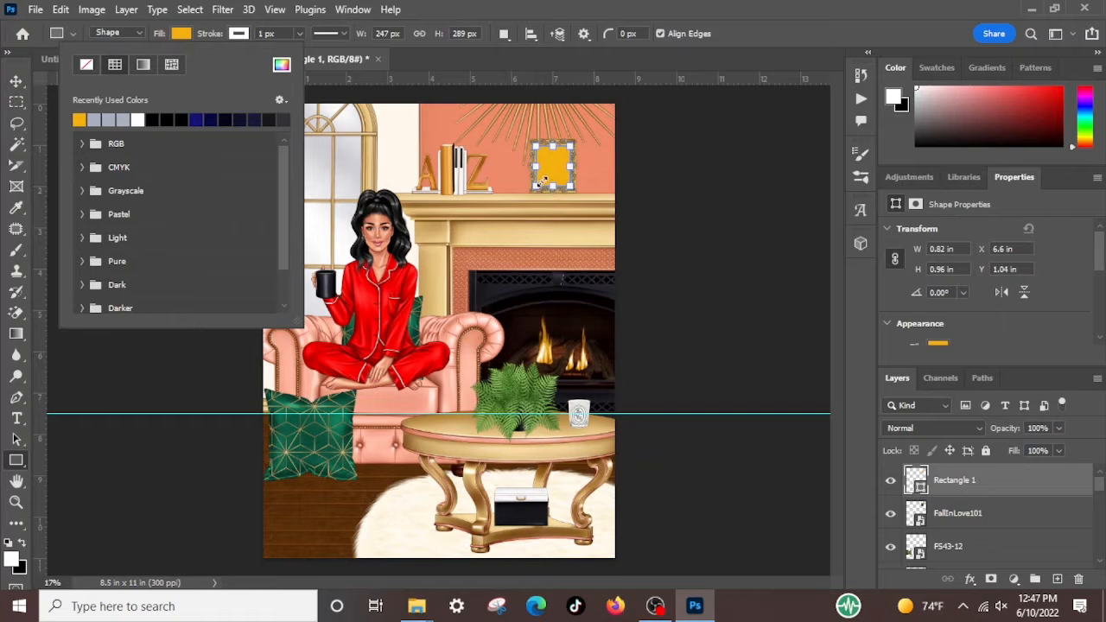
click(1020, 487)
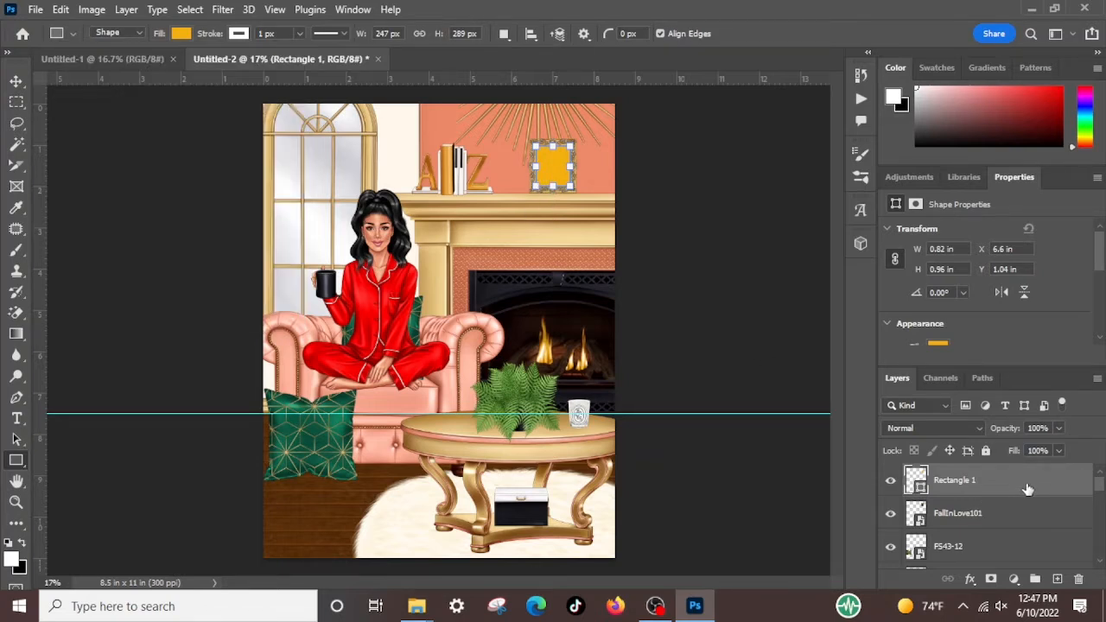
Convert the Rectangle 1 layer to a smart object and open its contents for editing
right_click(1027, 484)
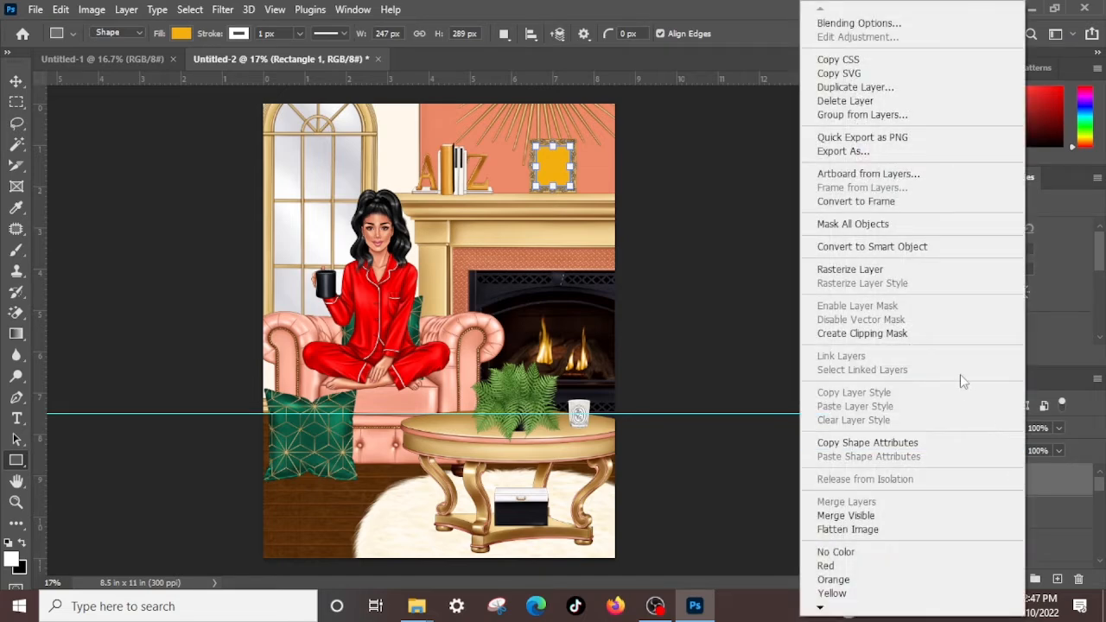
click(902, 248)
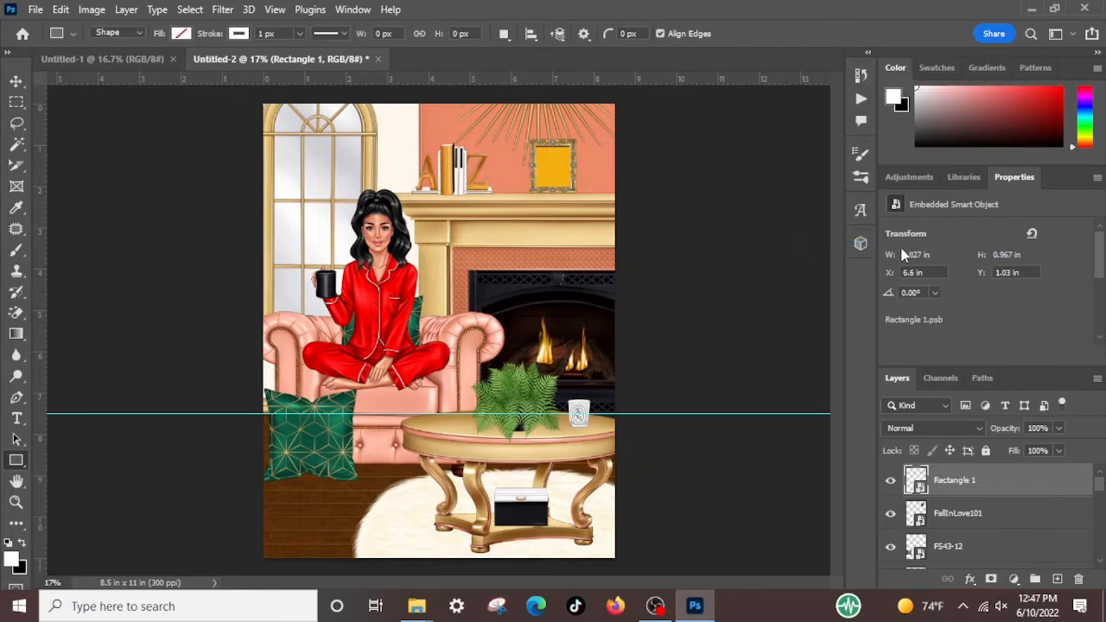
click(17, 81)
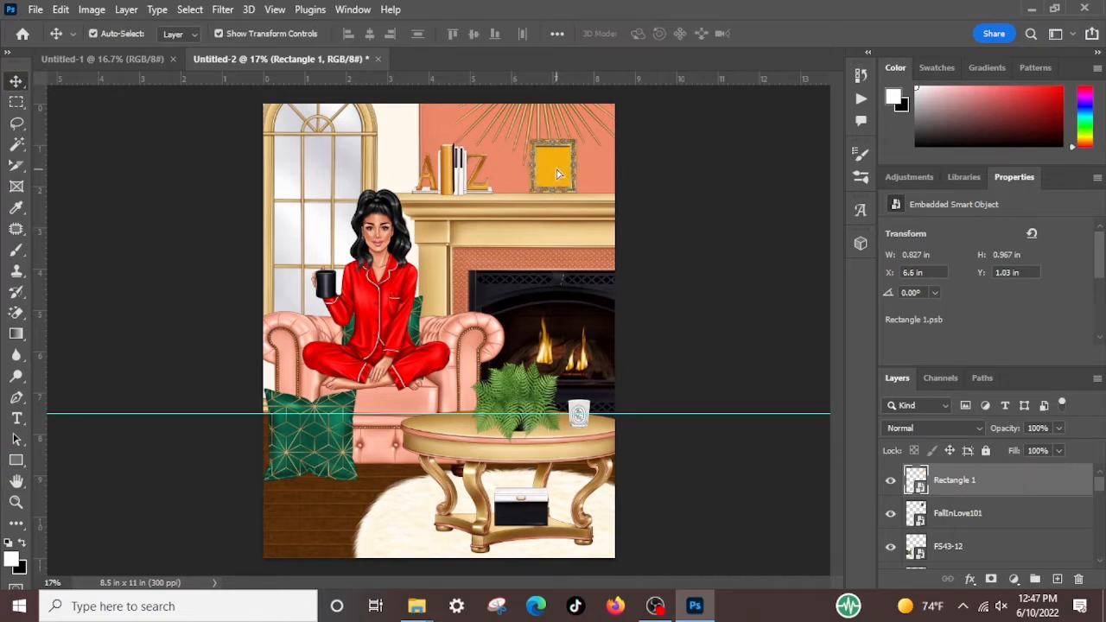
drag(556, 170, 557, 178)
double_click(918, 482)
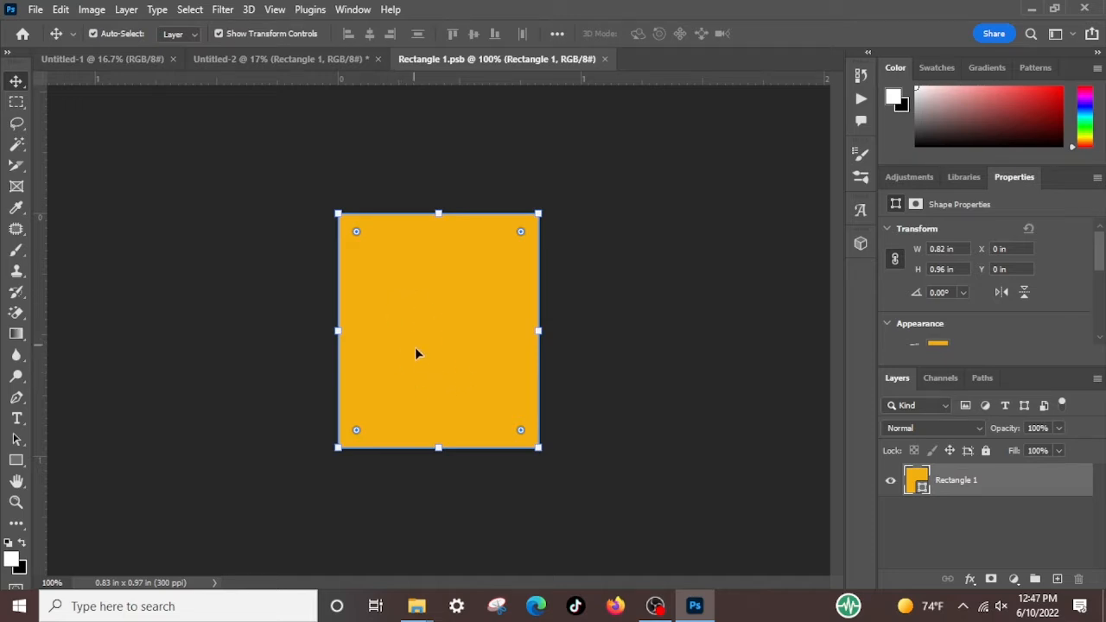
Switch to File Explorer, open the FOS folder on the TOSHIBA EXT (G:) drive and maximize the window
mouse_move(418, 609)
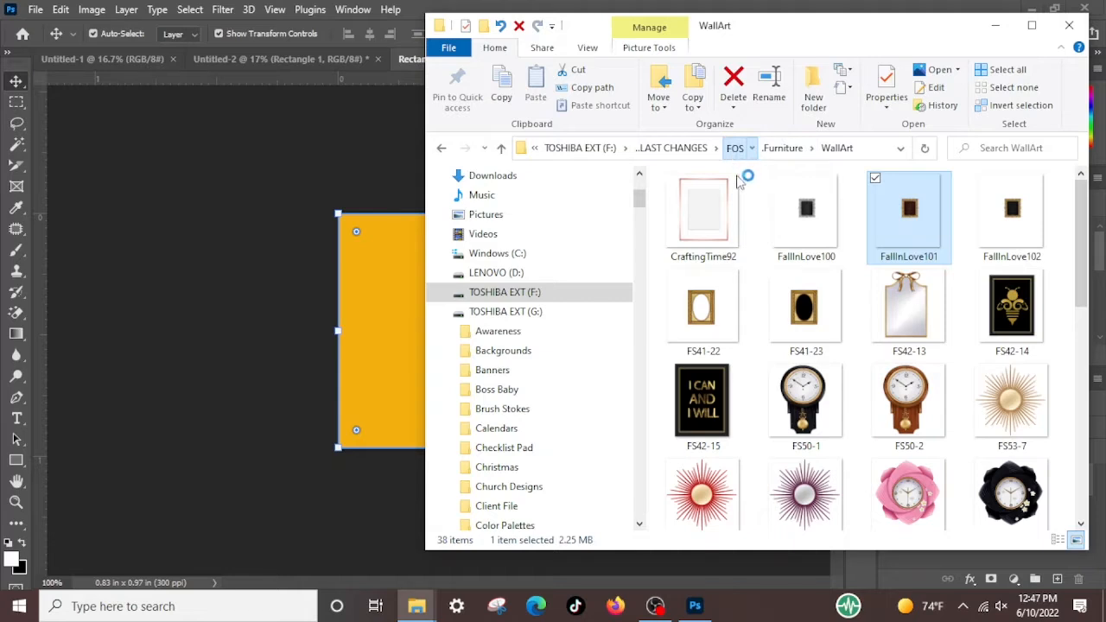
click(506, 312)
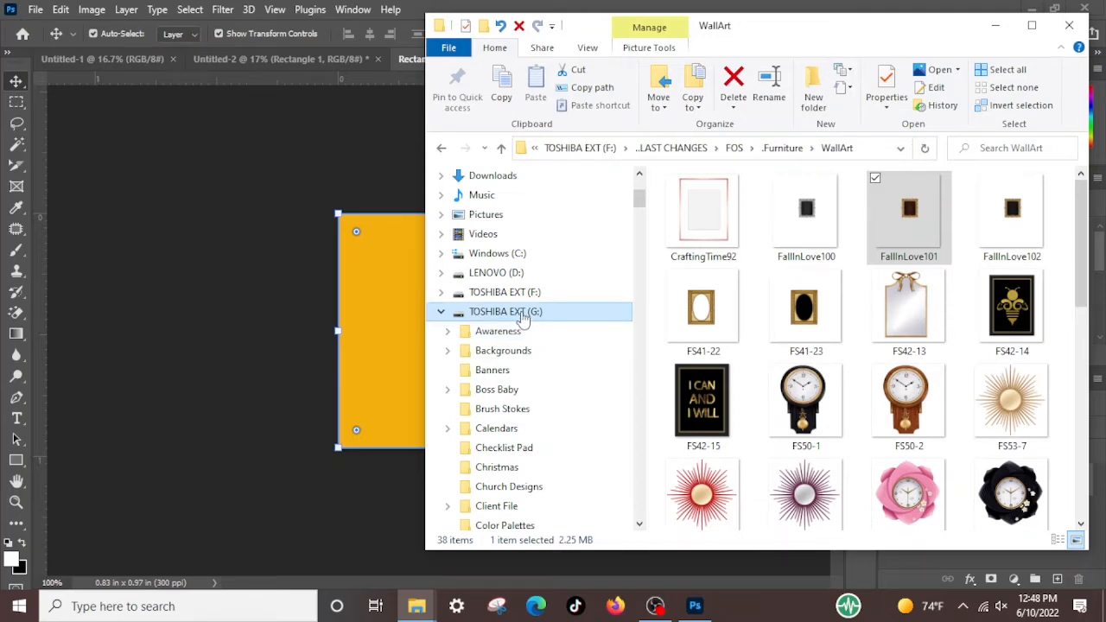
click(522, 318)
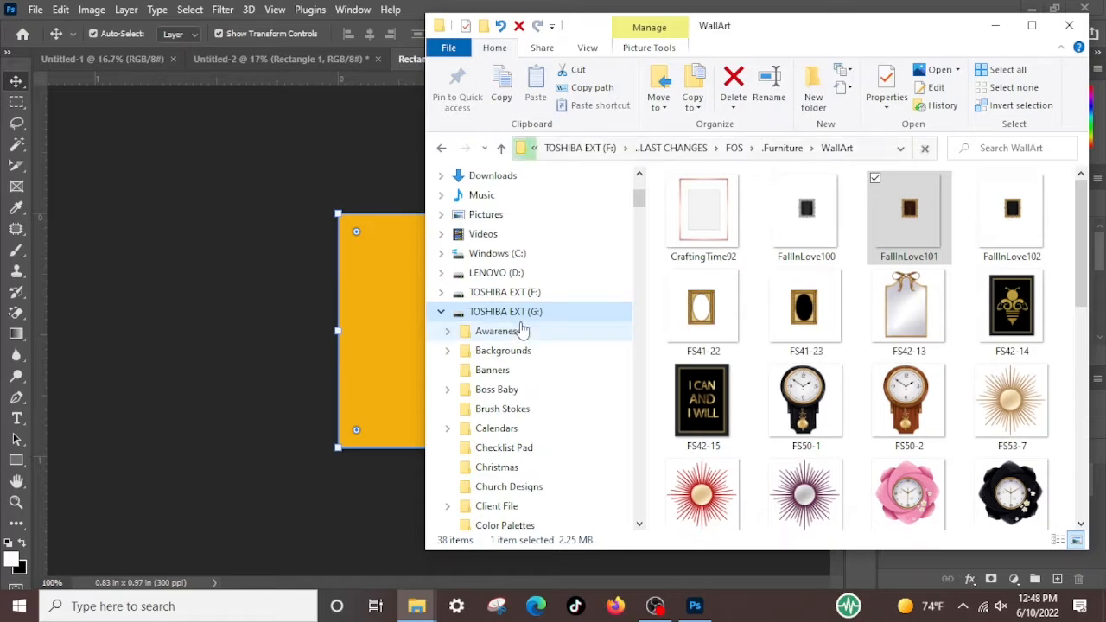
scroll(908, 324, down, 2)
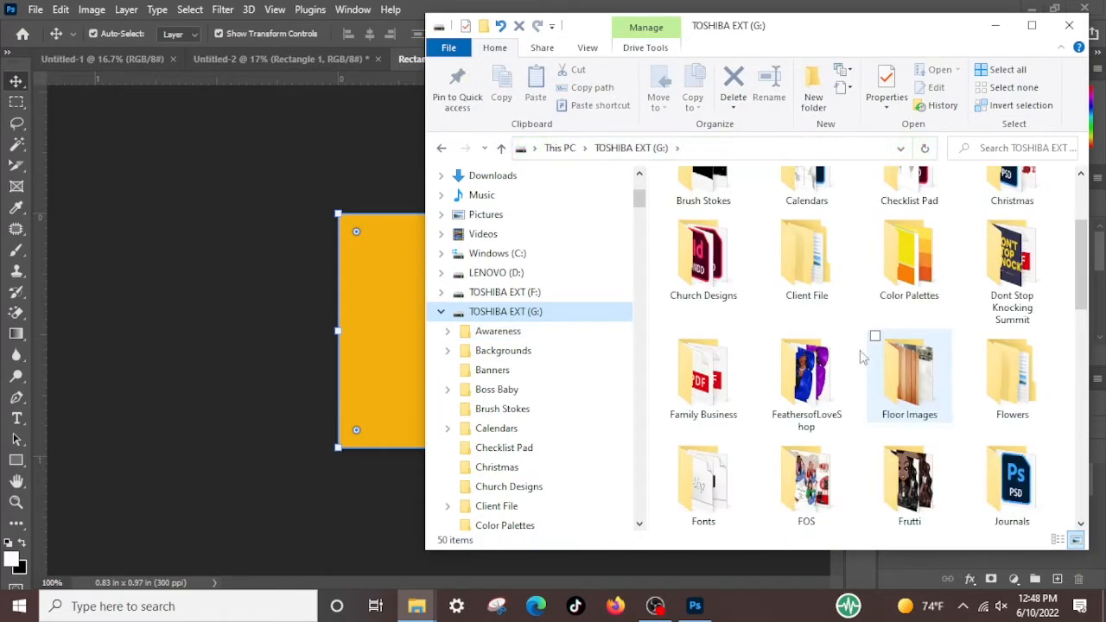
double_click(788, 497)
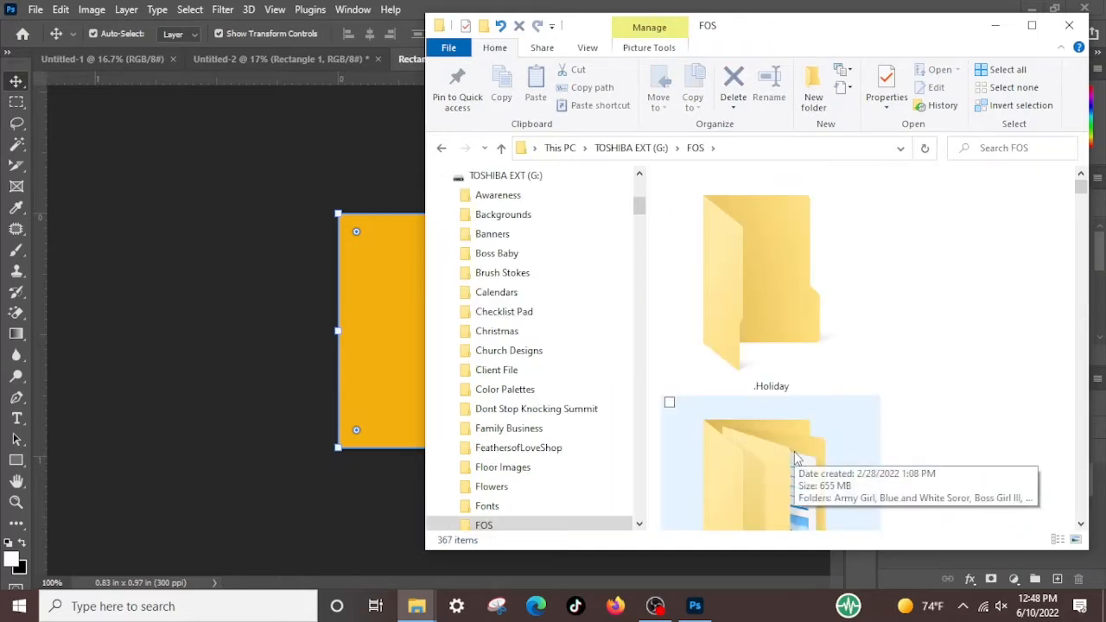
click(1032, 26)
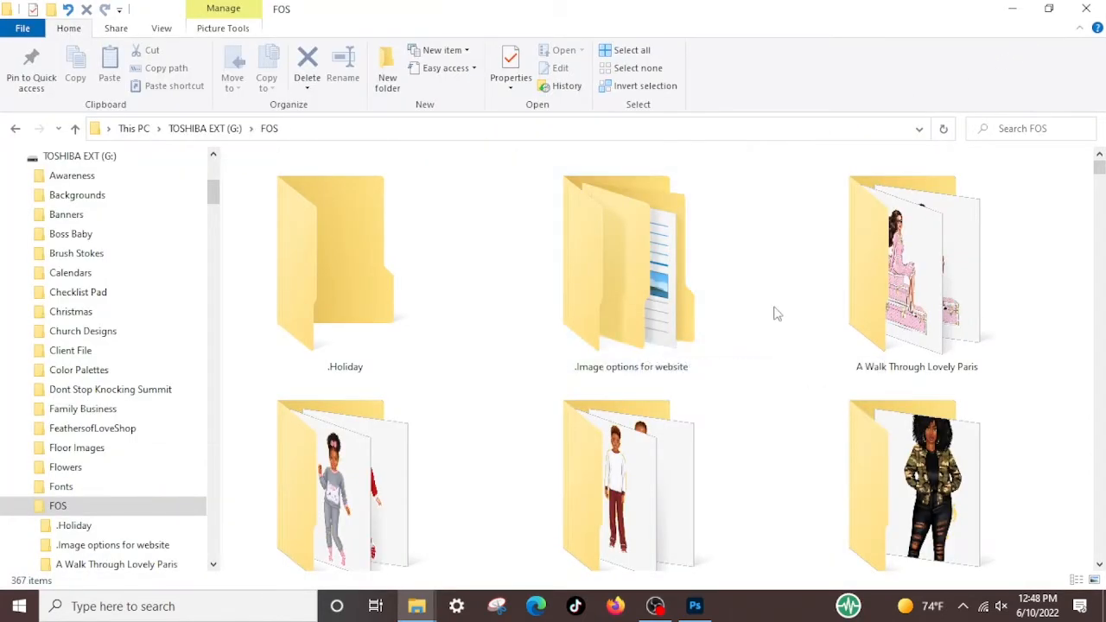
Find the Fashion Girl 87 folder within the FOS folder and open it
scroll(775, 318, down, 1)
scroll(775, 323, down, 3)
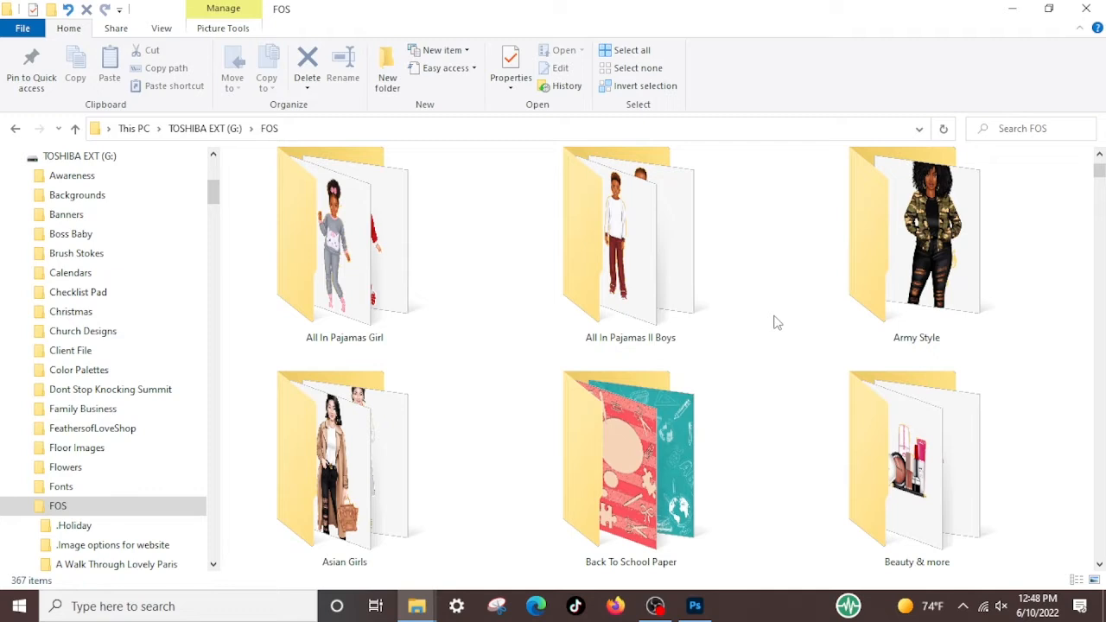
scroll(775, 325, up, 1)
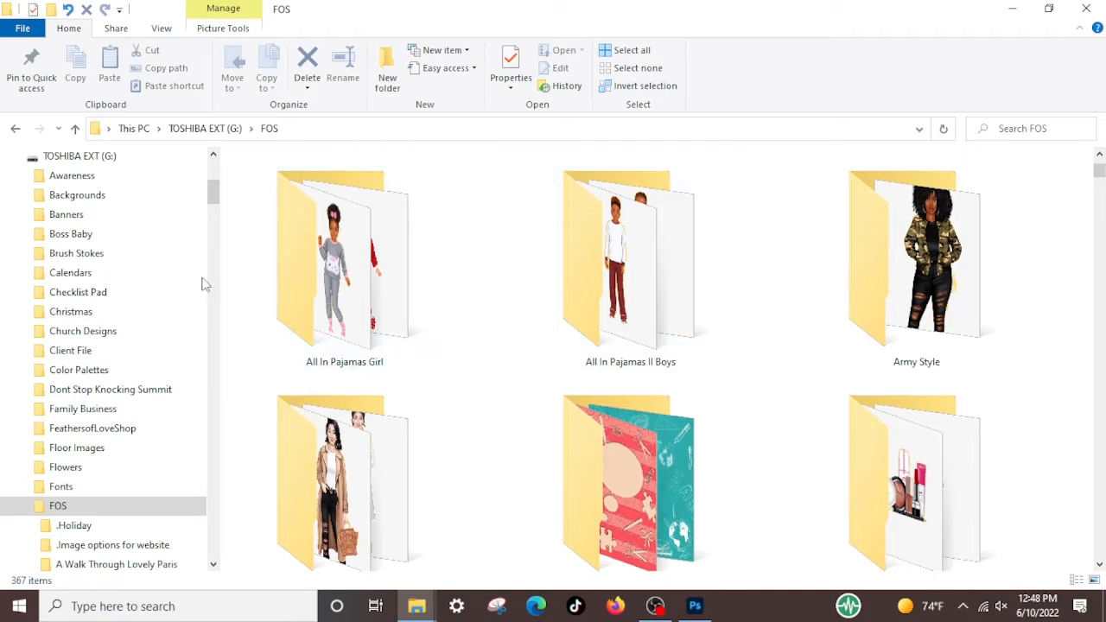
scroll(636, 352, down, 6)
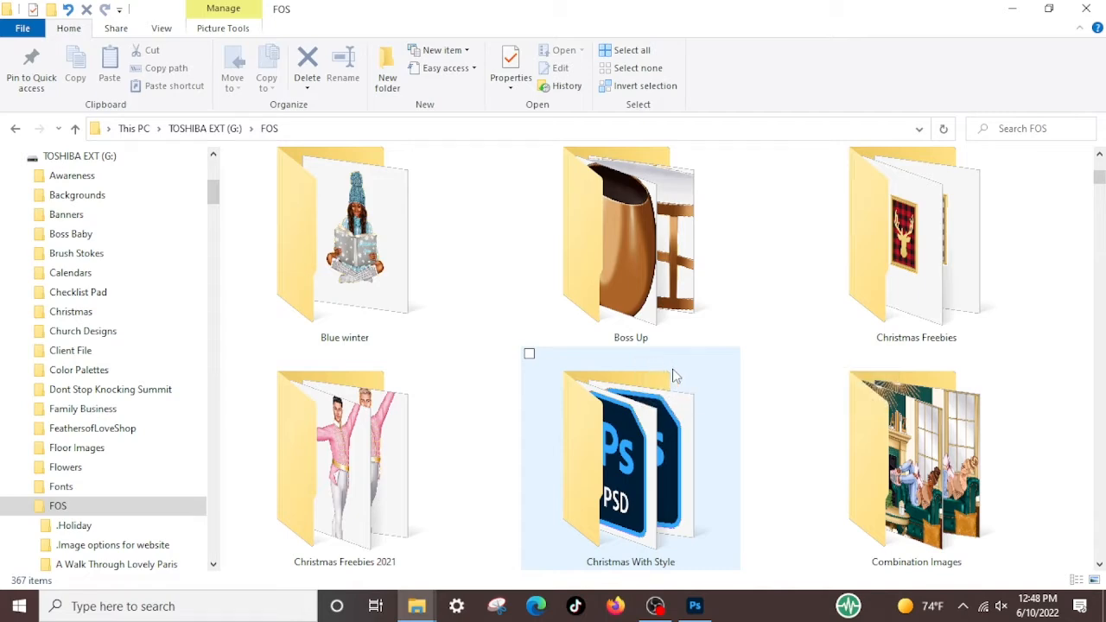
scroll(676, 377, down, 6)
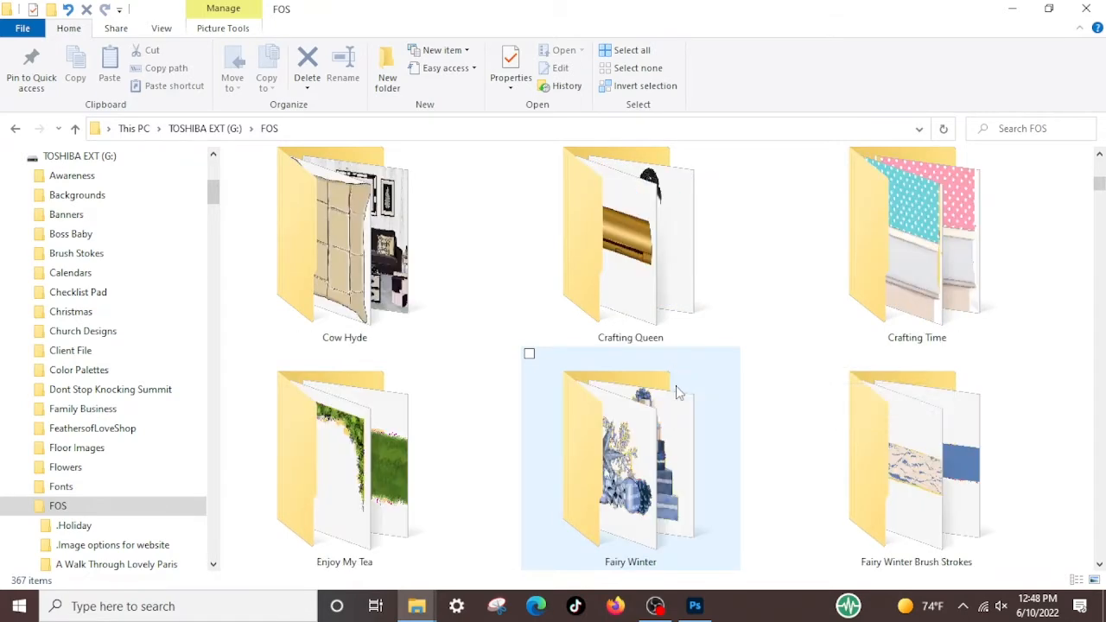
scroll(678, 397, down, 9)
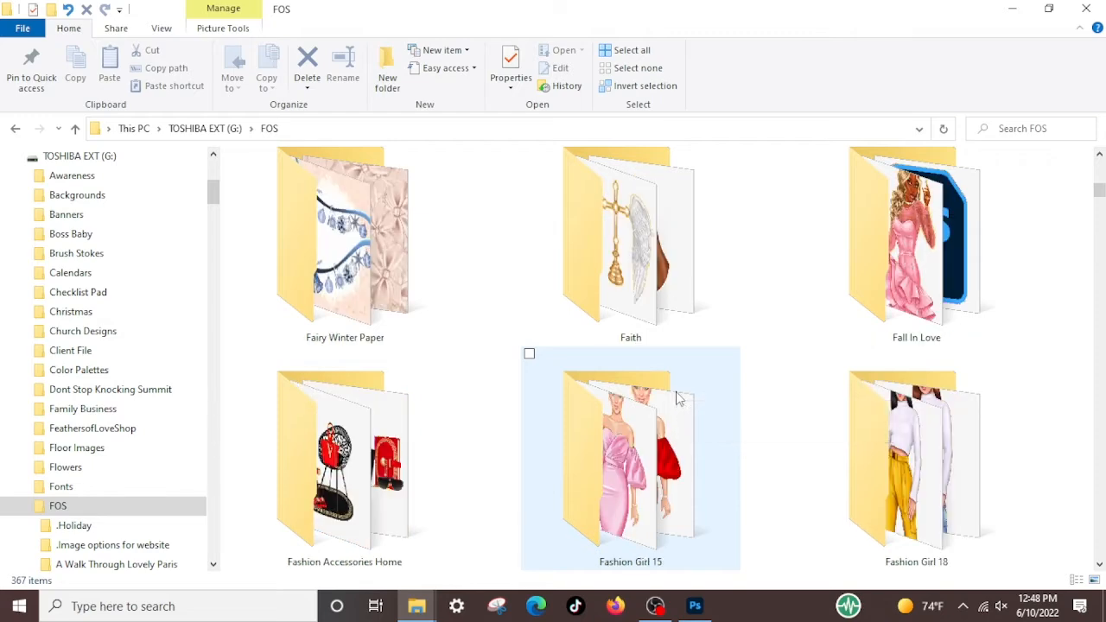
scroll(676, 397, down, 3)
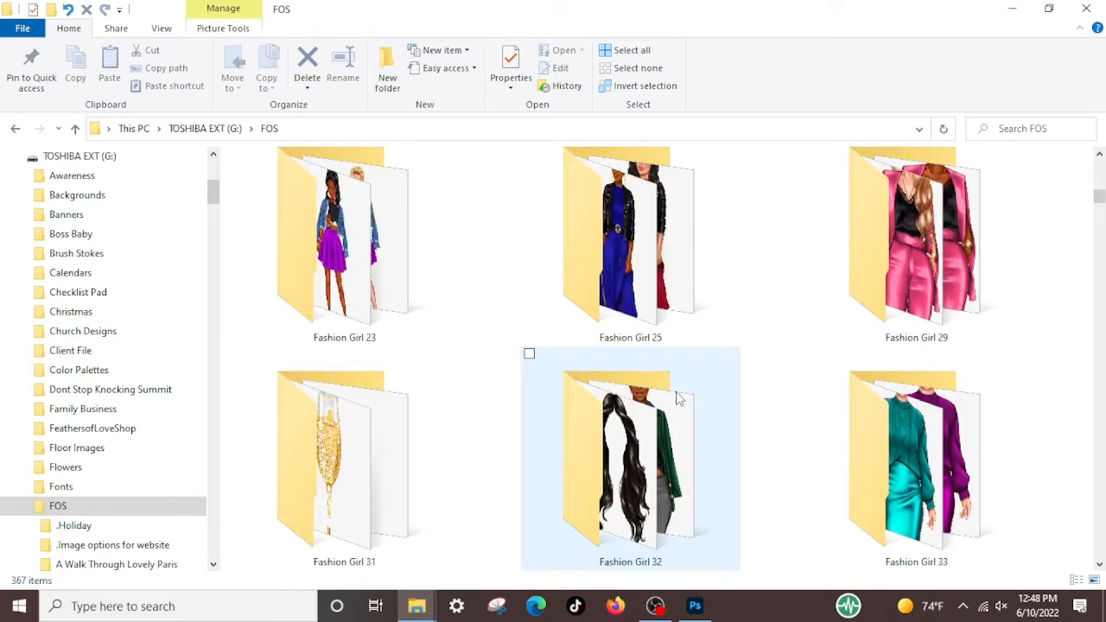
scroll(678, 402, down, 3)
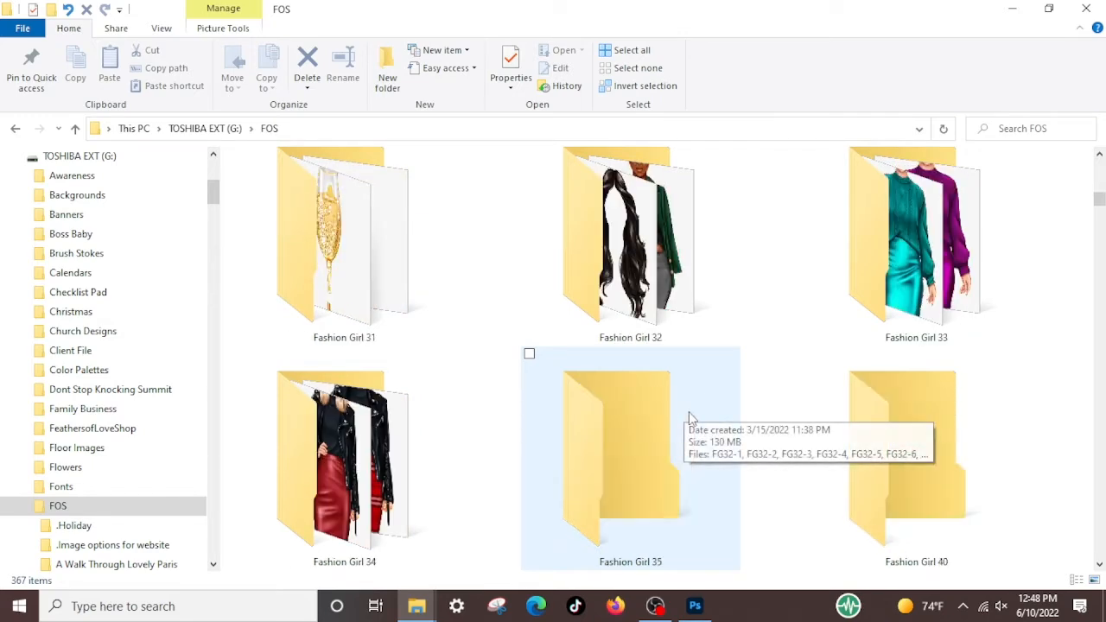
scroll(689, 412, down, 3)
scroll(688, 412, down, 3)
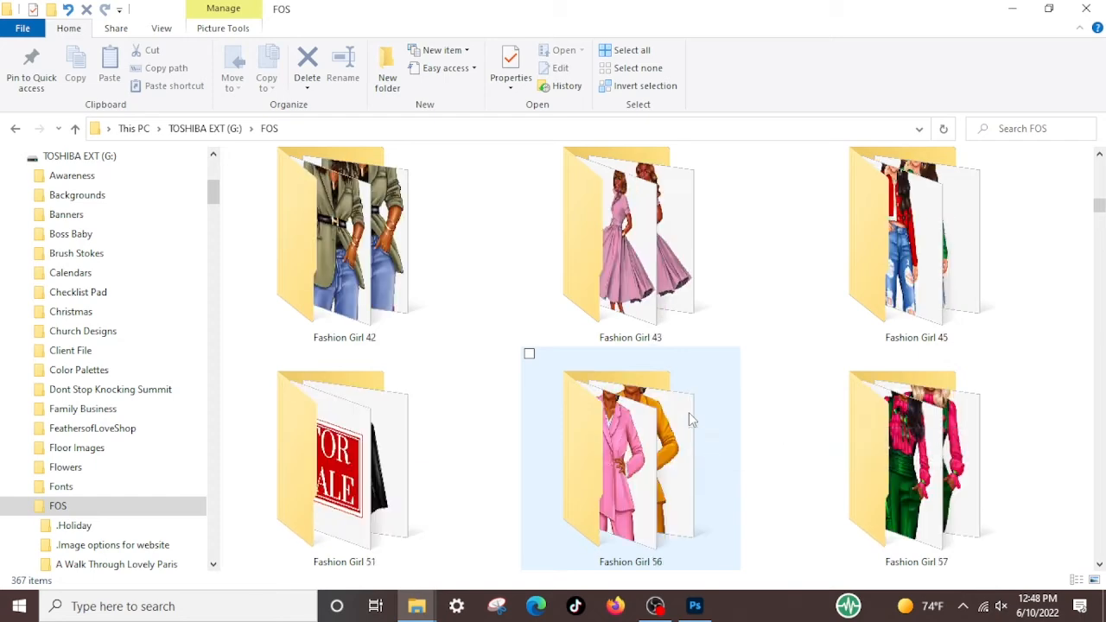
scroll(689, 412, down, 3)
scroll(688, 412, down, 3)
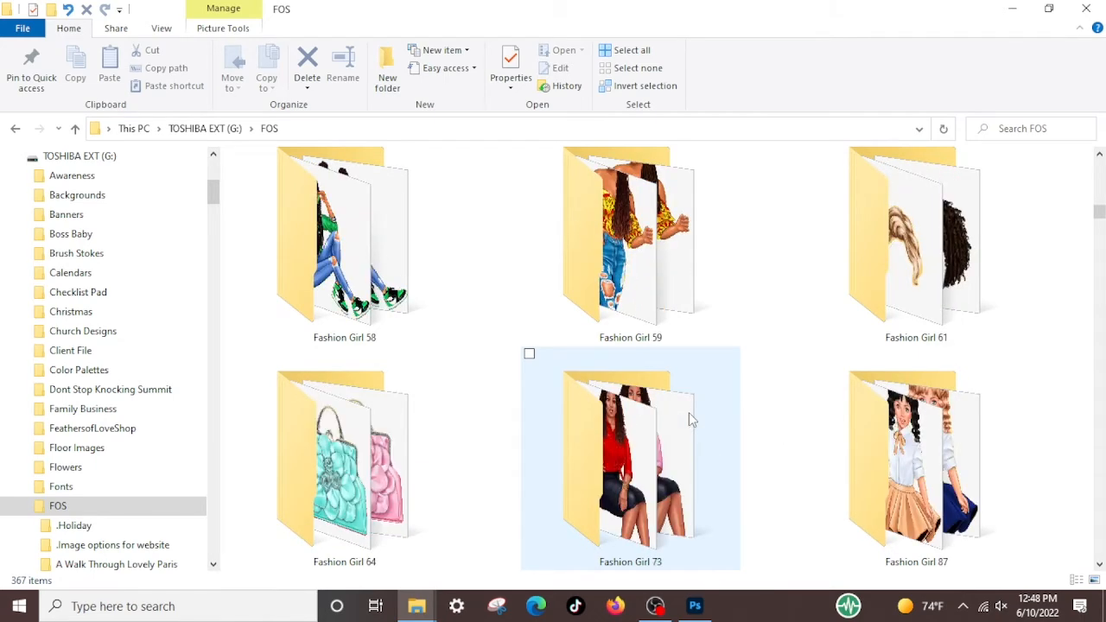
scroll(689, 412, down, 3)
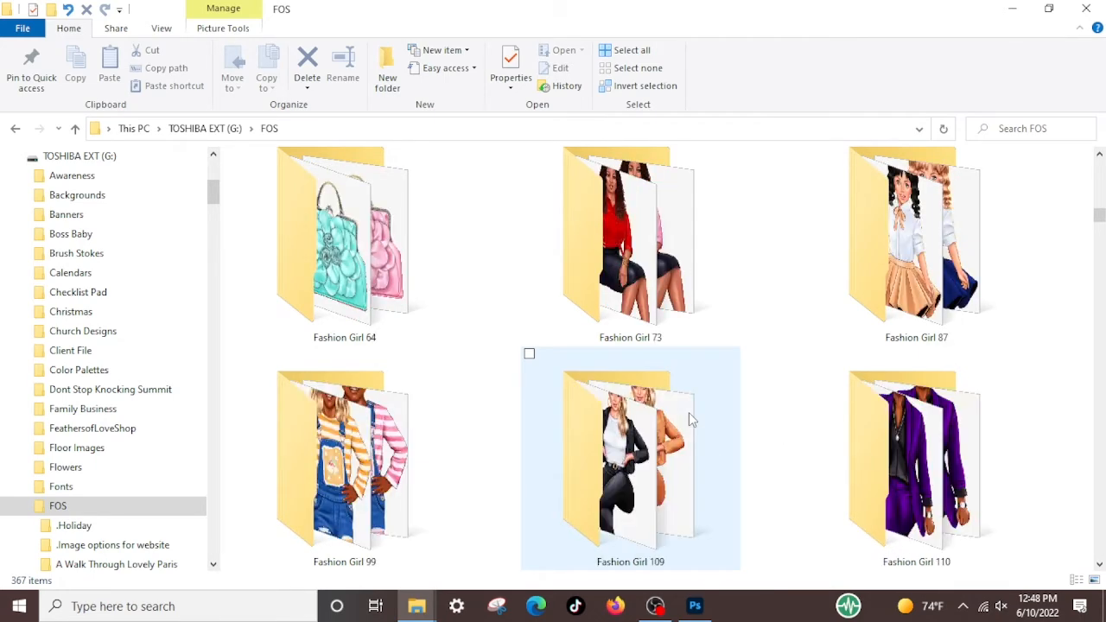
double_click(878, 232)
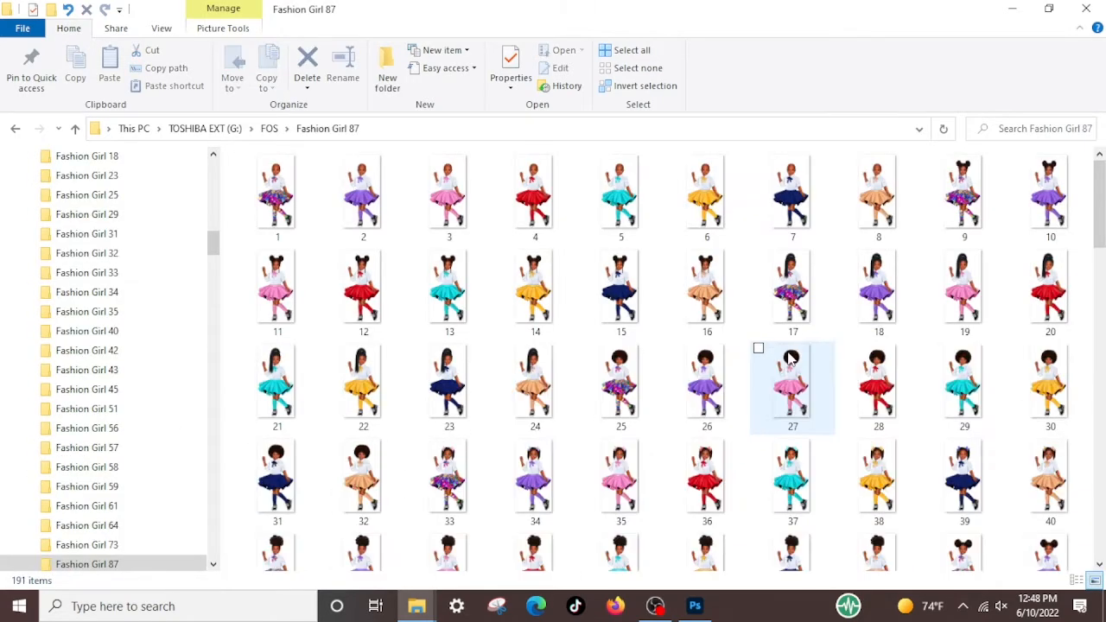
Select images 41 and 147 in the Fashion Girl 87 folder, and restore the window to its smaller size over Photoshop
scroll(762, 380, down, 3)
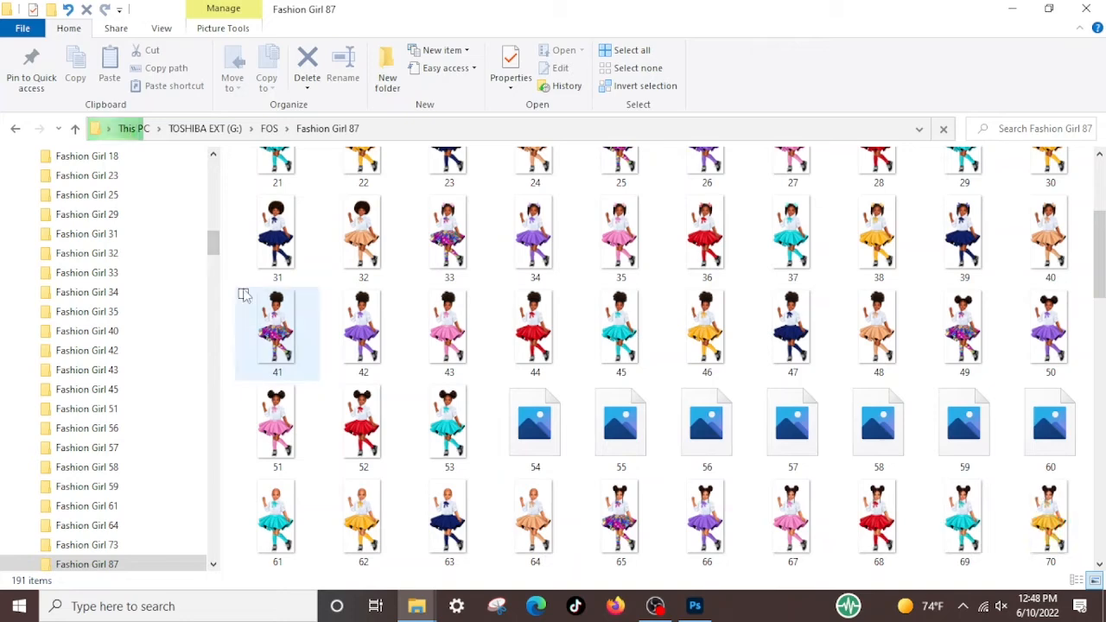
click(244, 295)
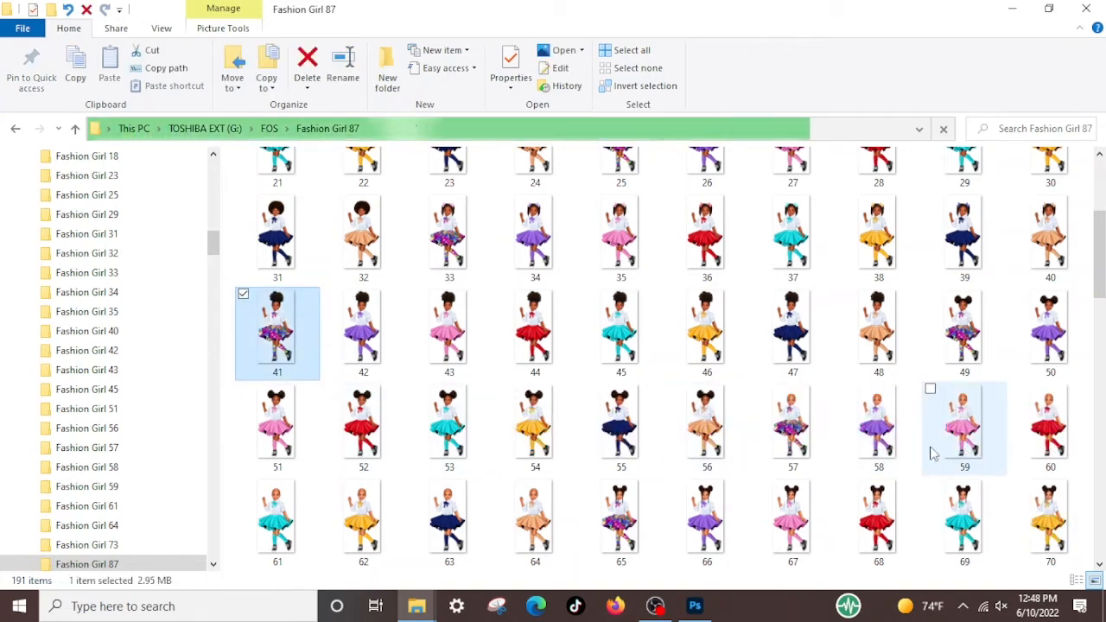
scroll(933, 458, down, 6)
scroll(933, 458, down, 3)
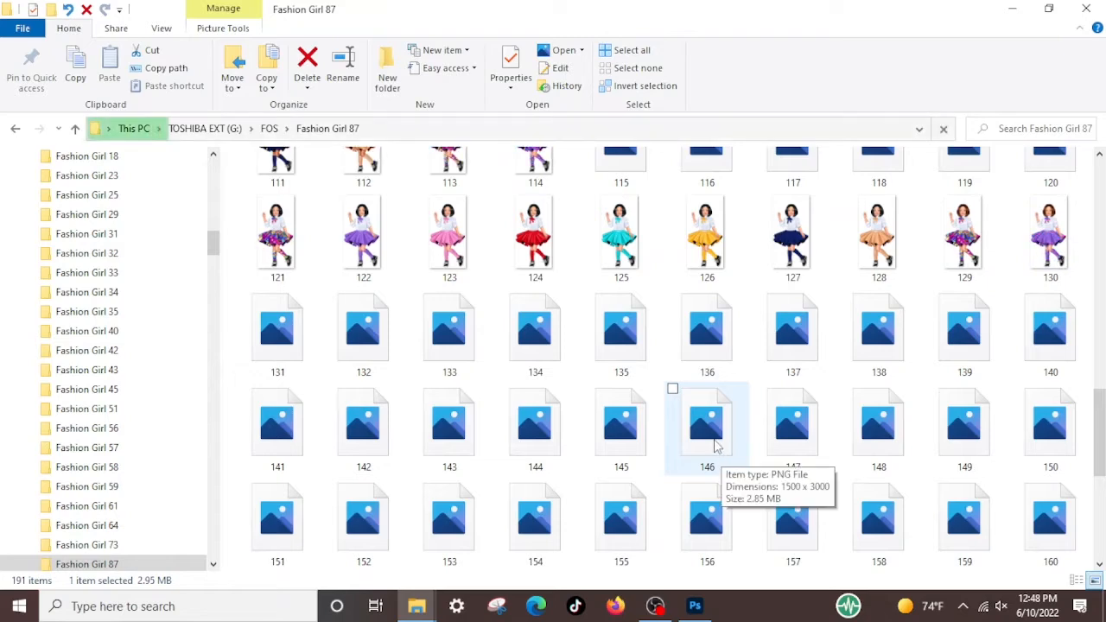
scroll(716, 445, up, 2)
scroll(715, 445, down, 2)
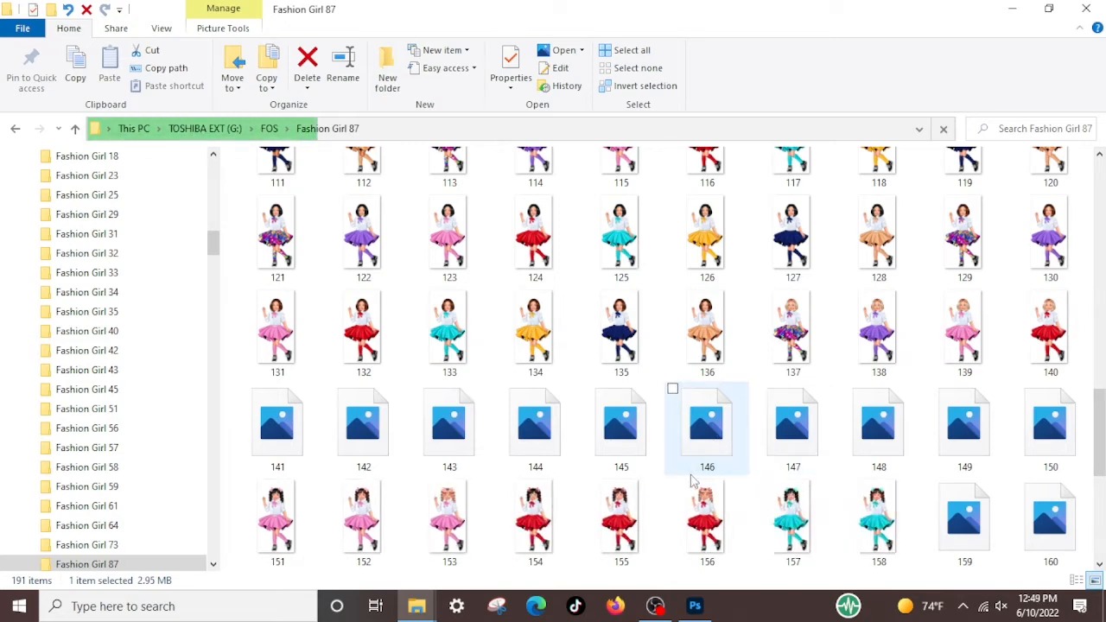
scroll(803, 493, down, 3)
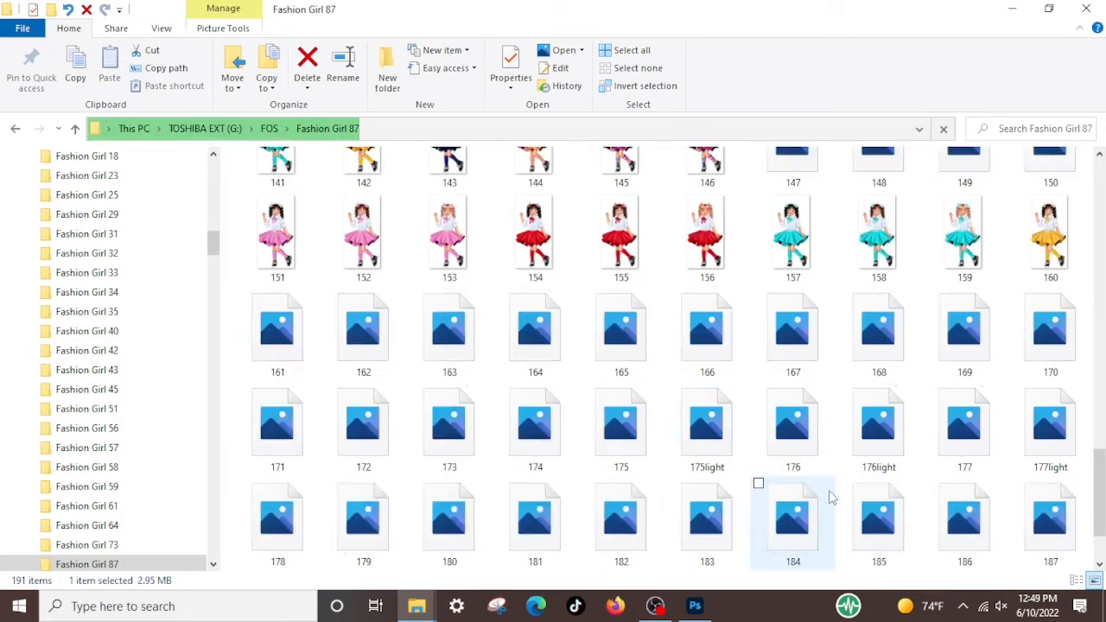
scroll(817, 480, up, 2)
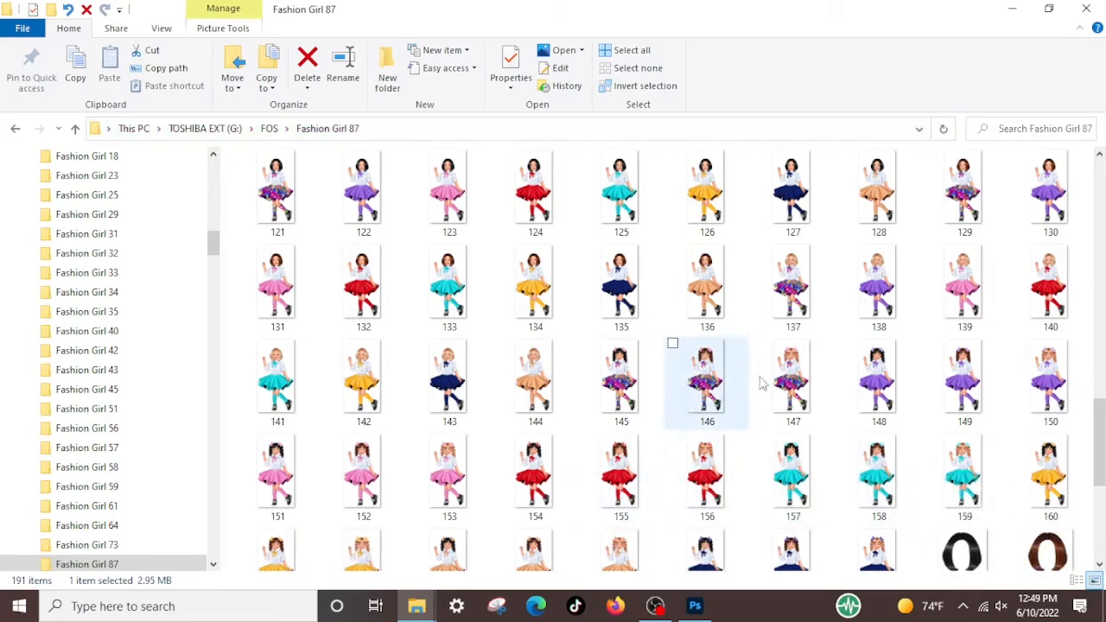
click(760, 345)
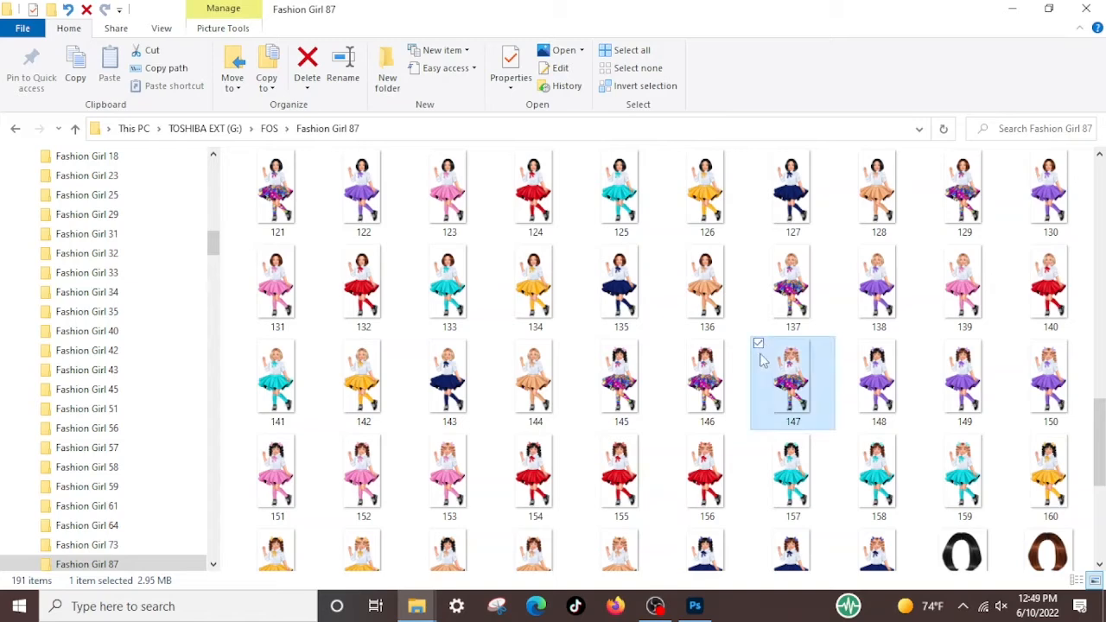
click(1054, 8)
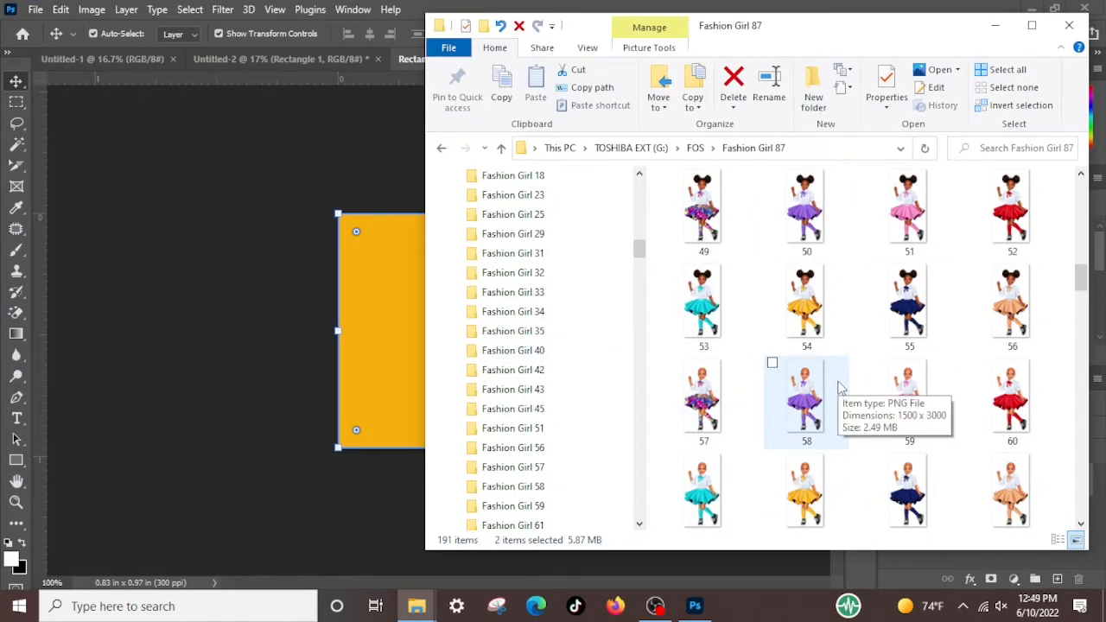
Place images 41 and 147 in the Rectangle 1 smart object document at their default size, and hide its Rectangle 1 layer
scroll(839, 389, up, 2)
drag(714, 216, 286, 291)
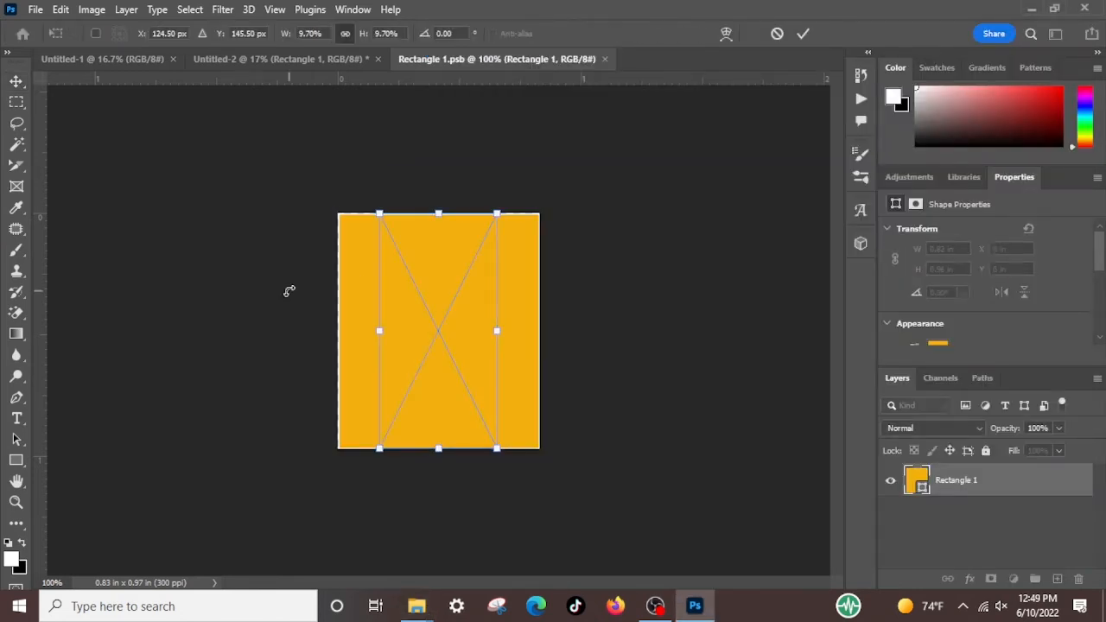
key(Return)
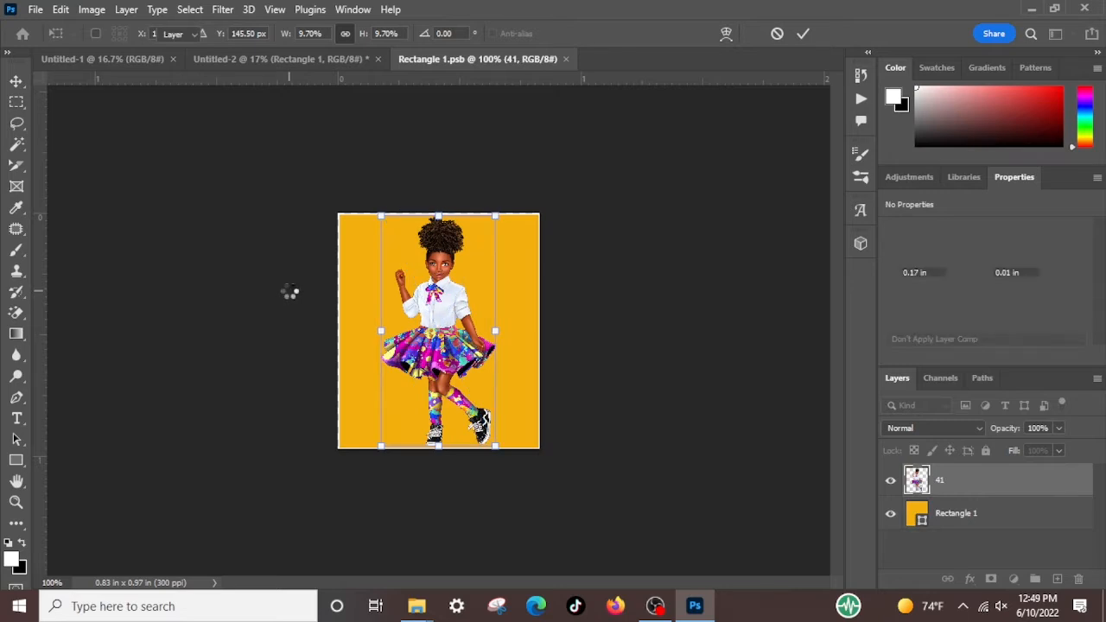
key(Return)
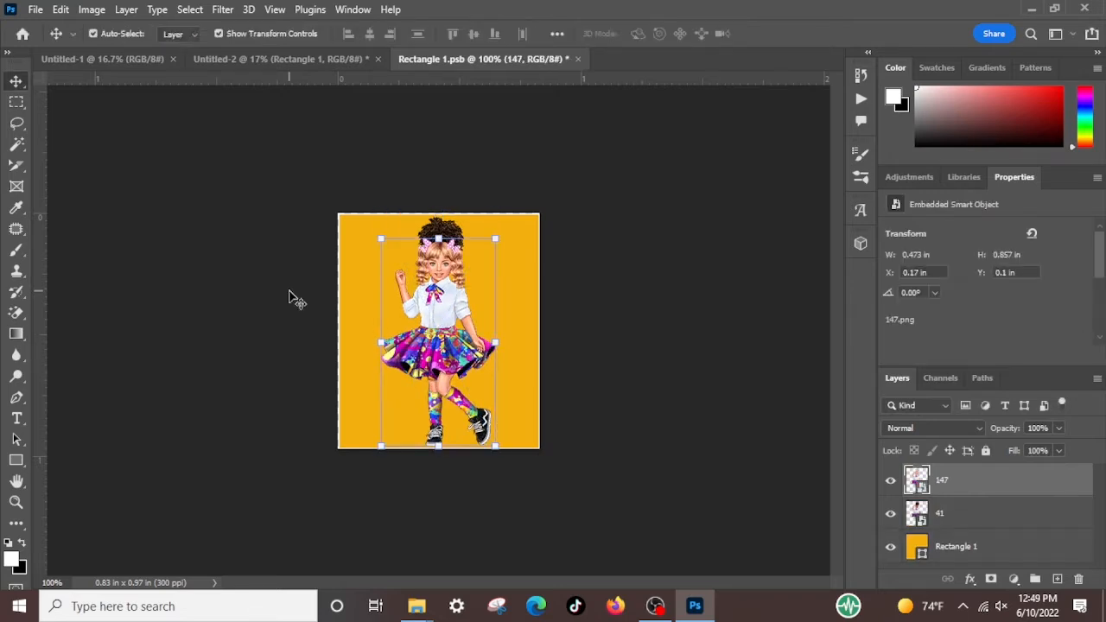
click(622, 266)
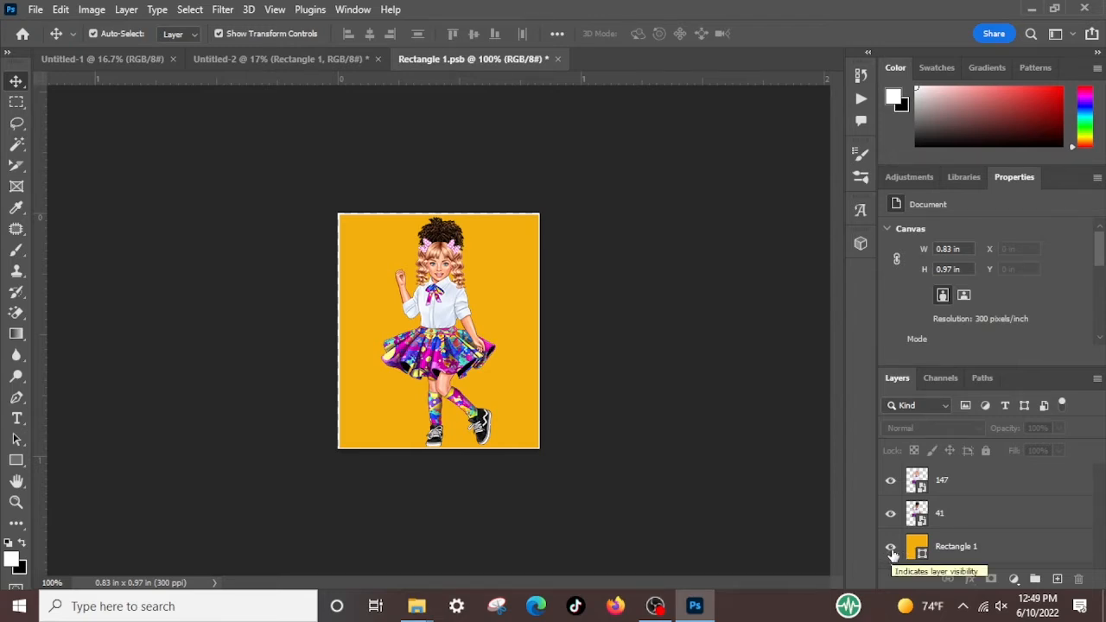
click(891, 549)
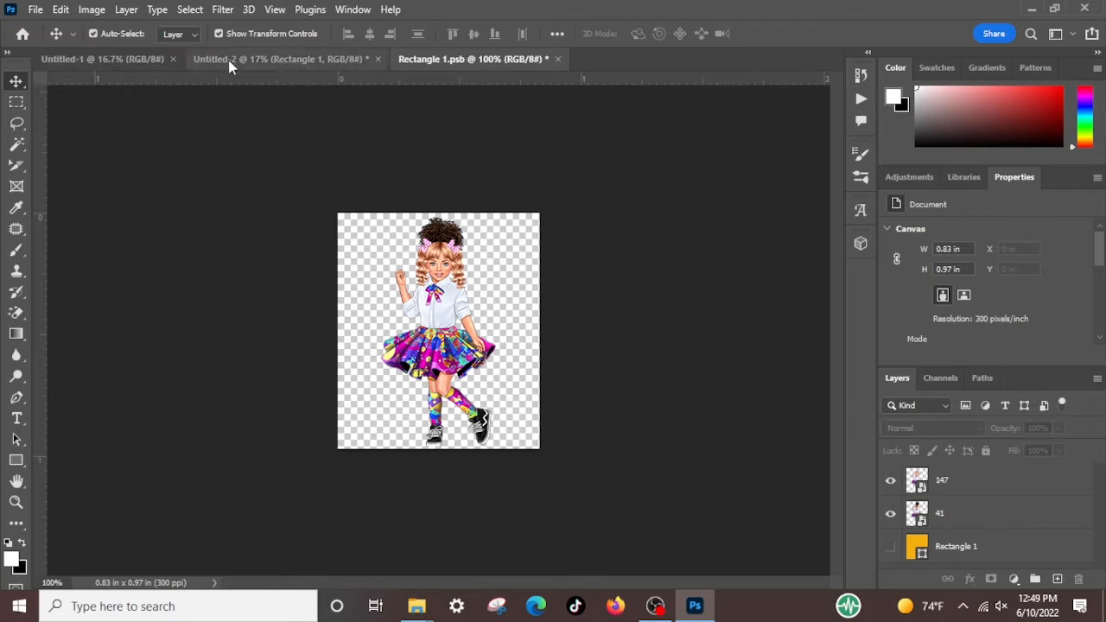
View the Untitled-1 page and the living-room scene in Untitled-2, and return to the Rectangle 1.psb document
click(88, 56)
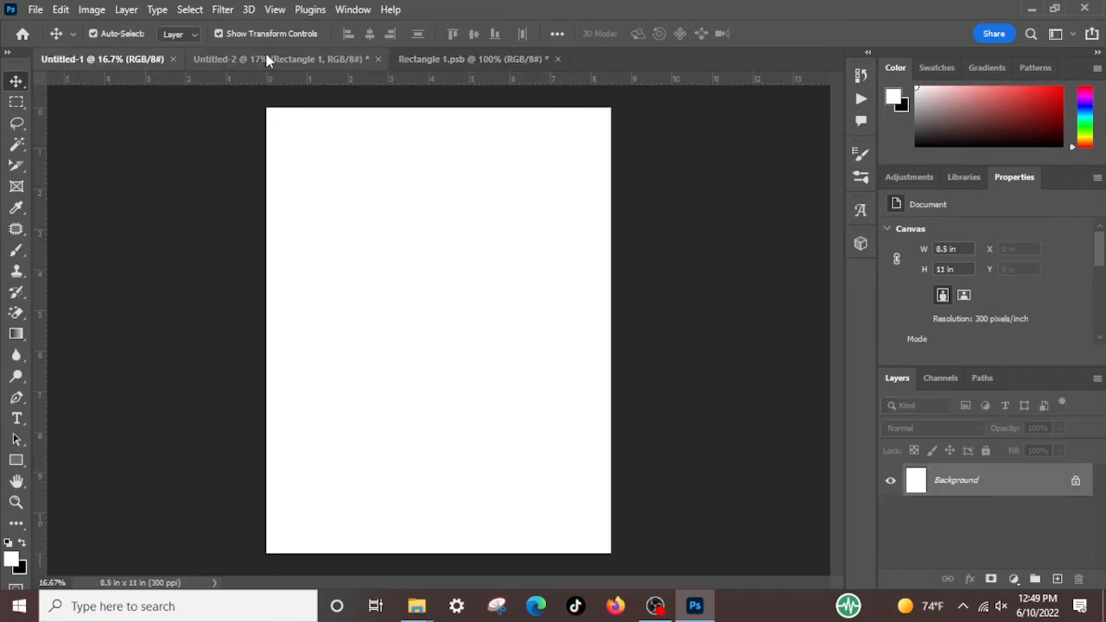
click(265, 61)
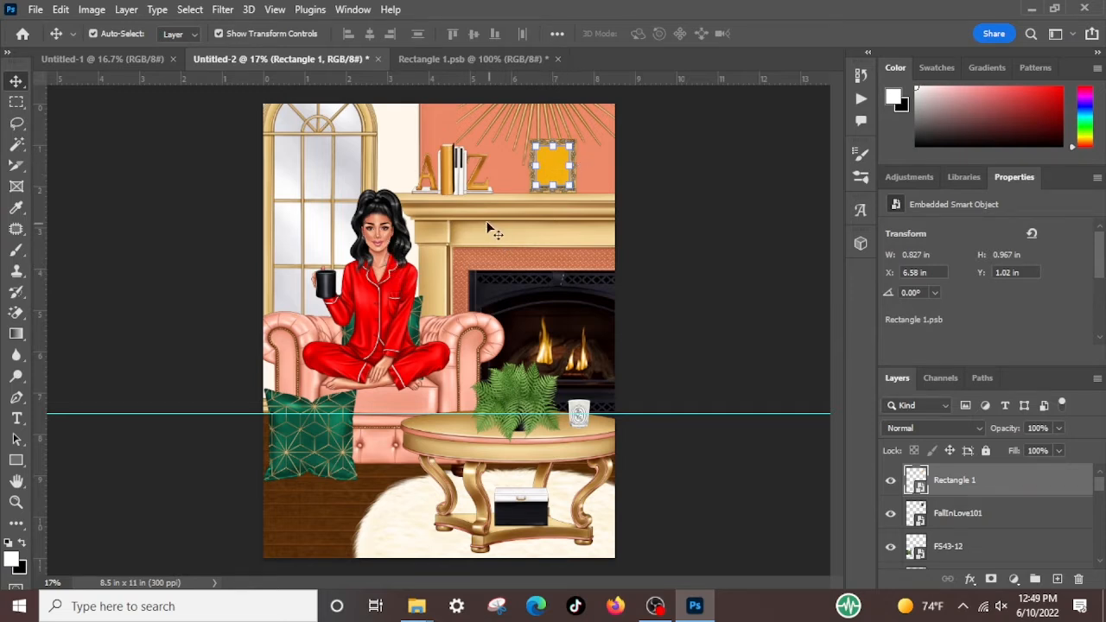
click(443, 59)
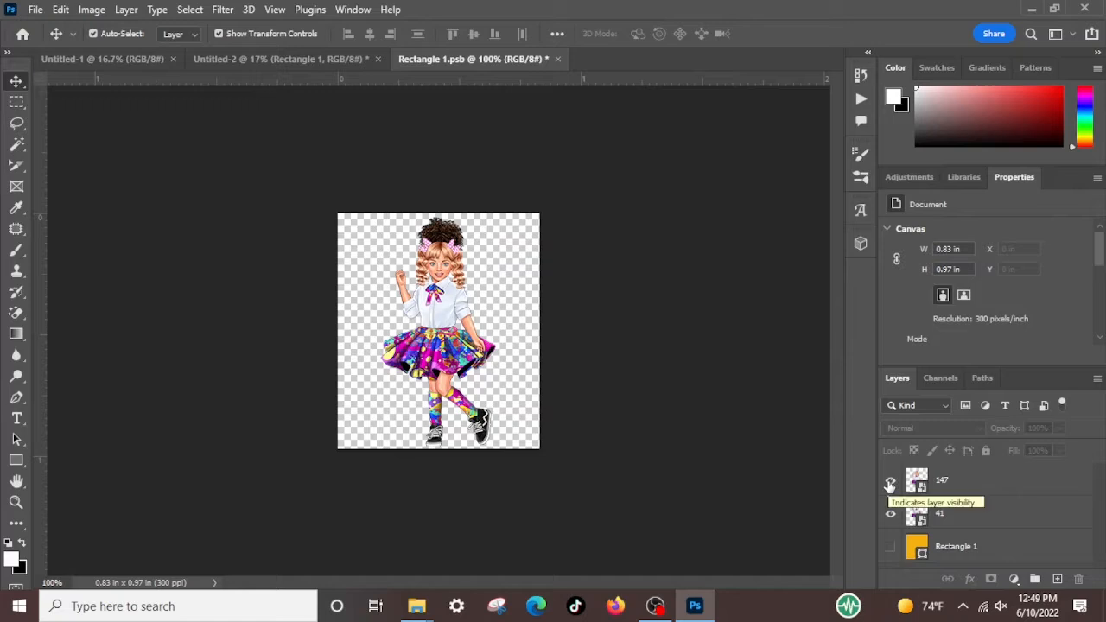
Scale layers 147 and 41 together proportionally to about 101%, and hide layer 41
click(892, 515)
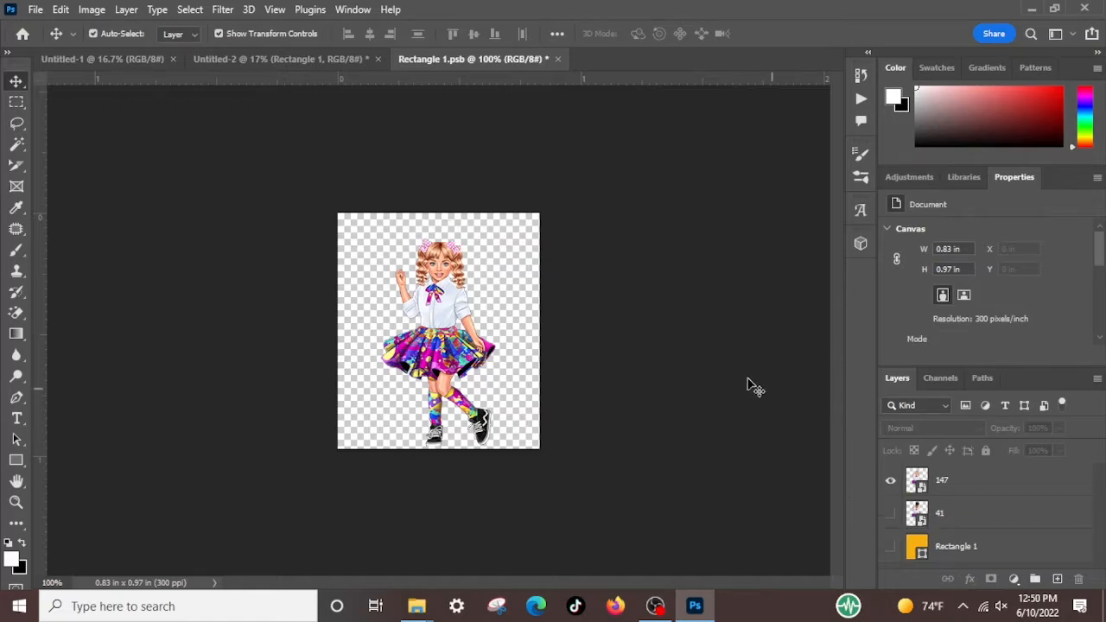
click(471, 356)
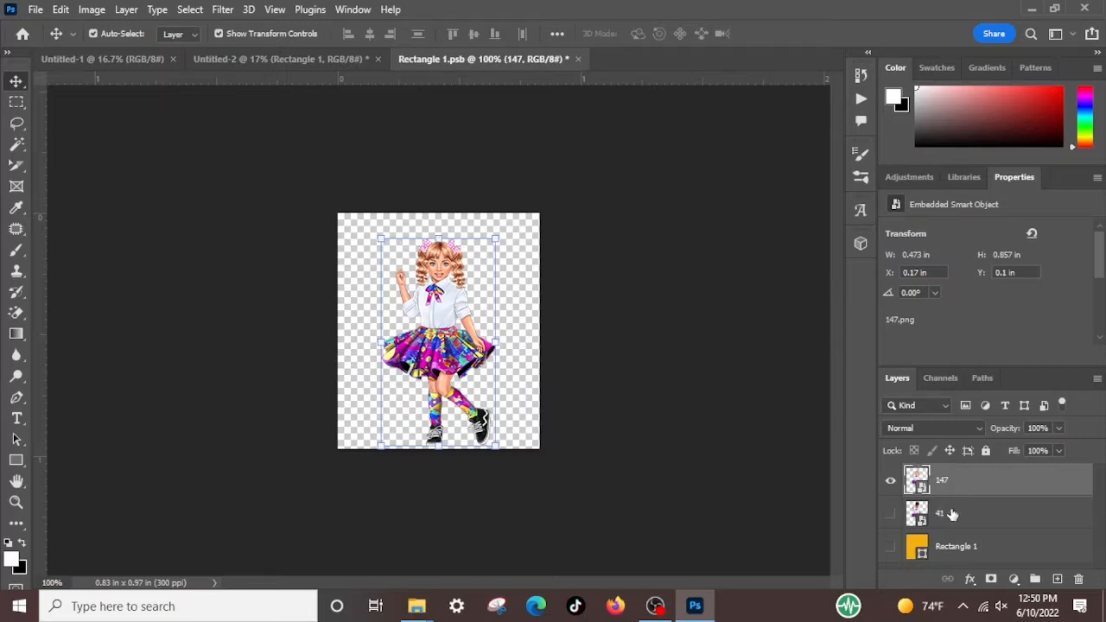
click(892, 515)
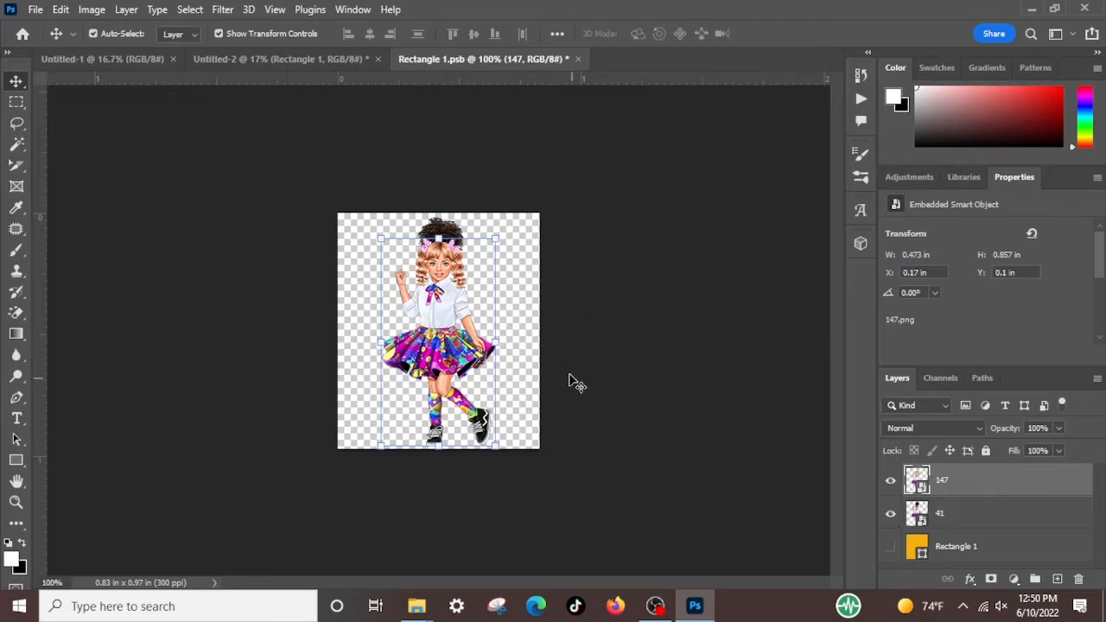
shift+click(1018, 517)
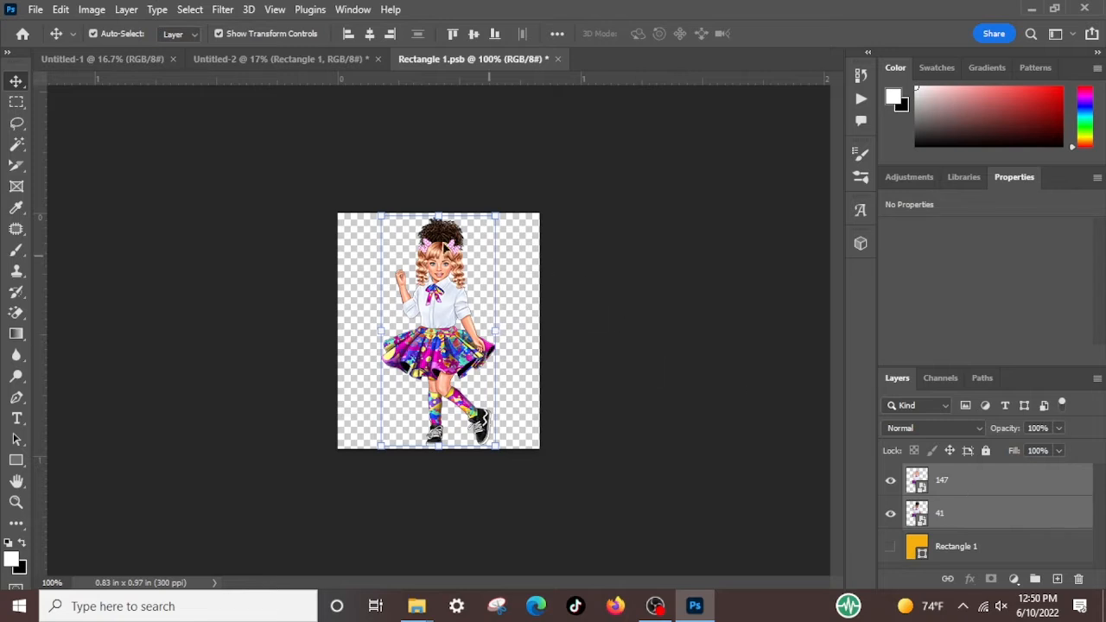
drag(436, 216, 435, 208)
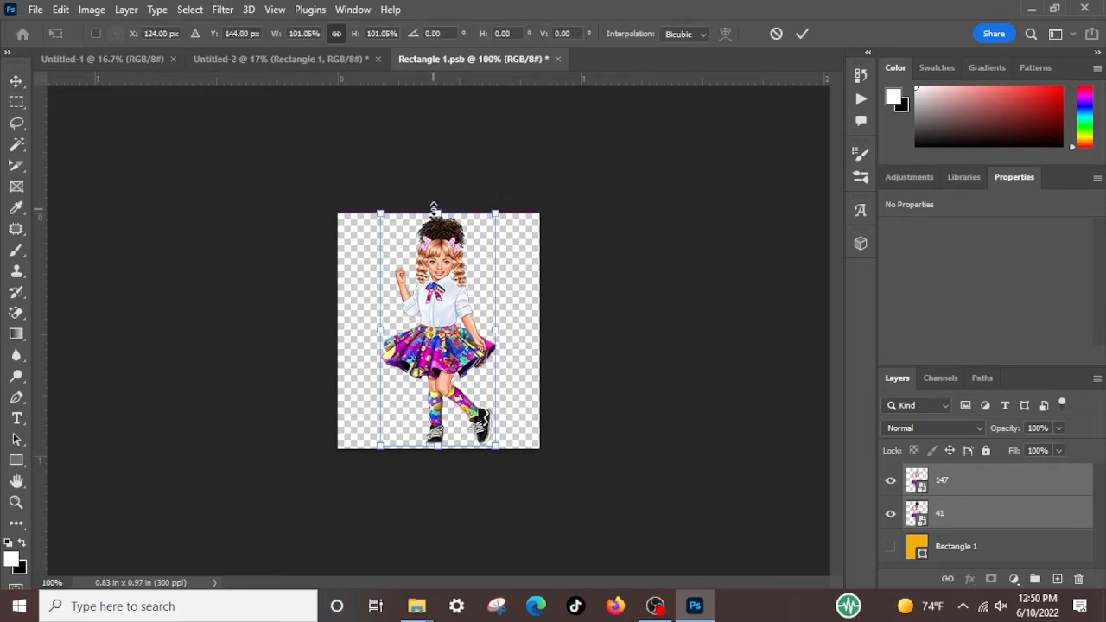
click(893, 516)
click(676, 489)
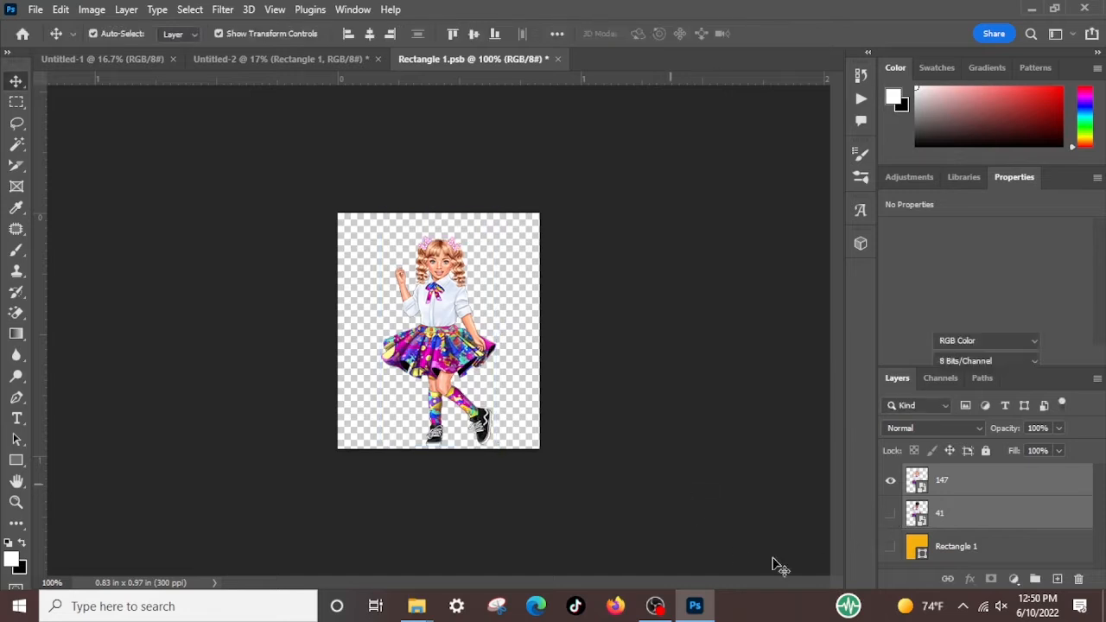
Try to stretch the girl on layer 147 upward to 10.40% height, and undo the stretch
click(956, 491)
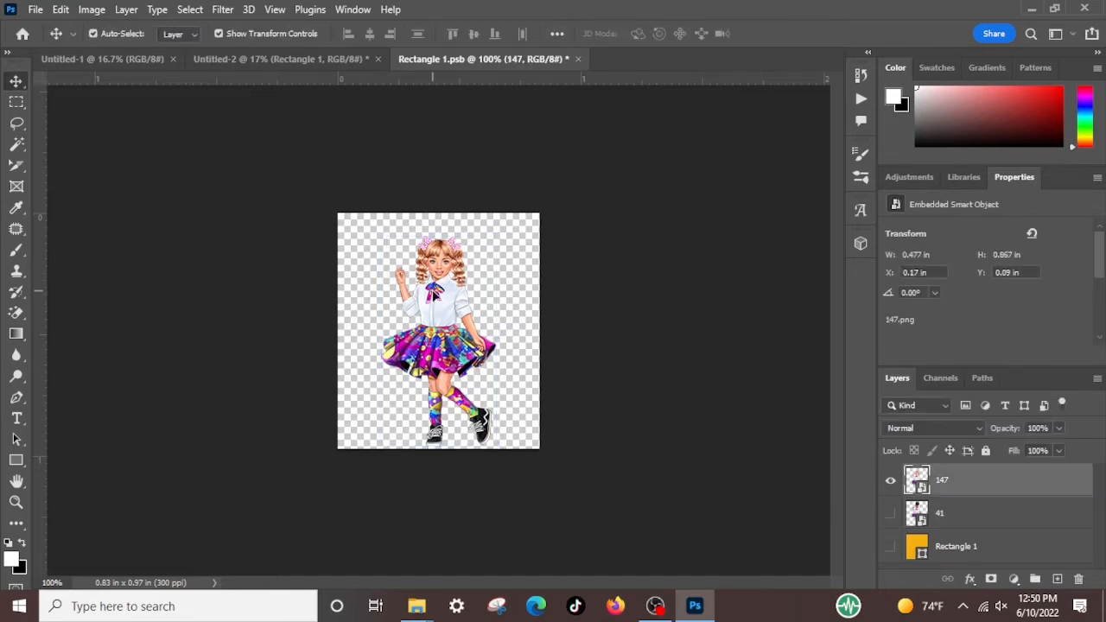
click(436, 235)
drag(438, 235, 438, 194)
click(59, 9)
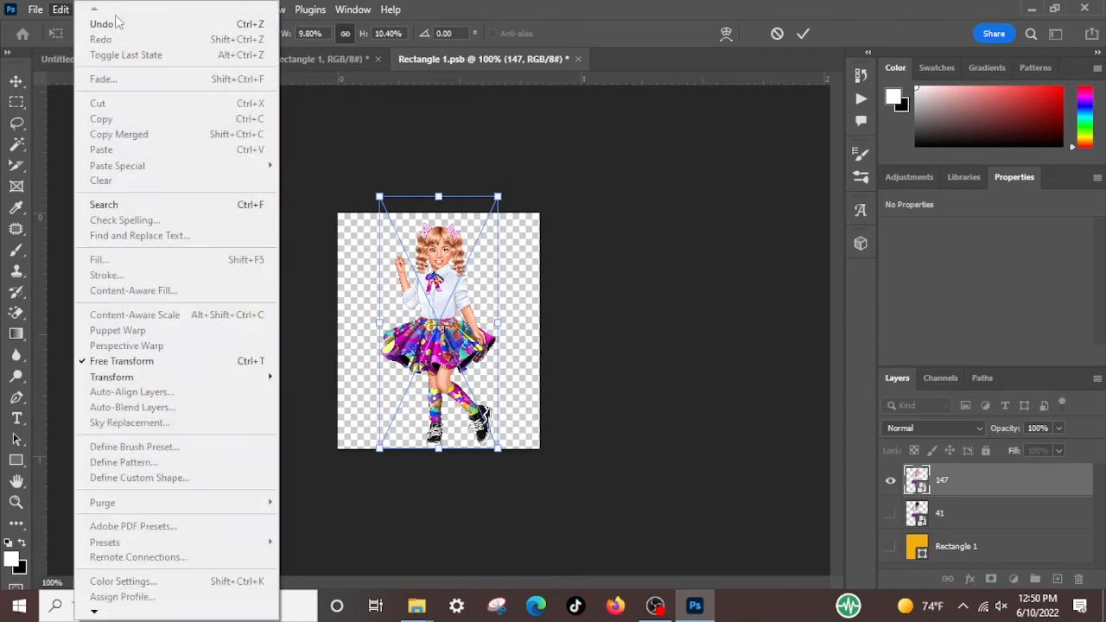
click(102, 24)
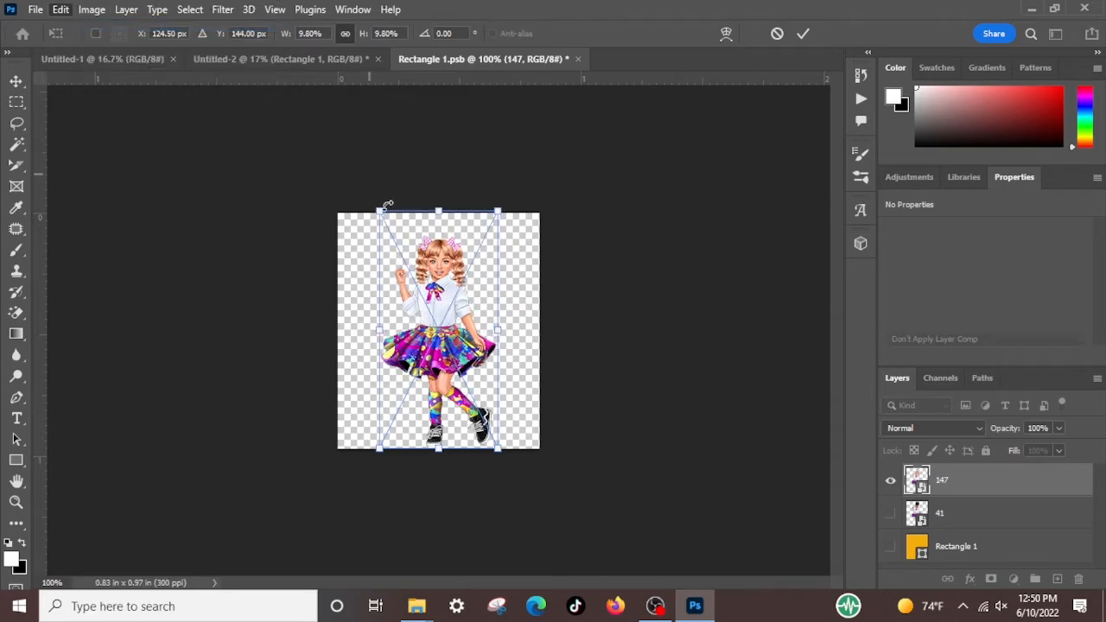
Enlarge the girl on layer 147 proportionally to 10.80%, keeping her feet at the canvas's lower edge
drag(439, 210, 436, 186)
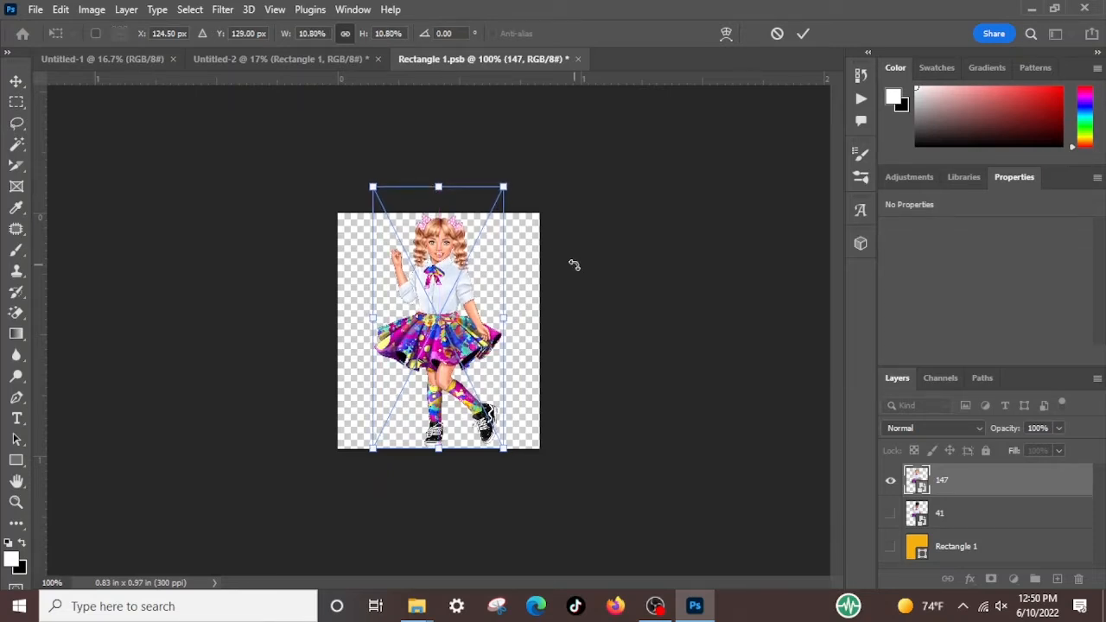
key(Return)
click(729, 288)
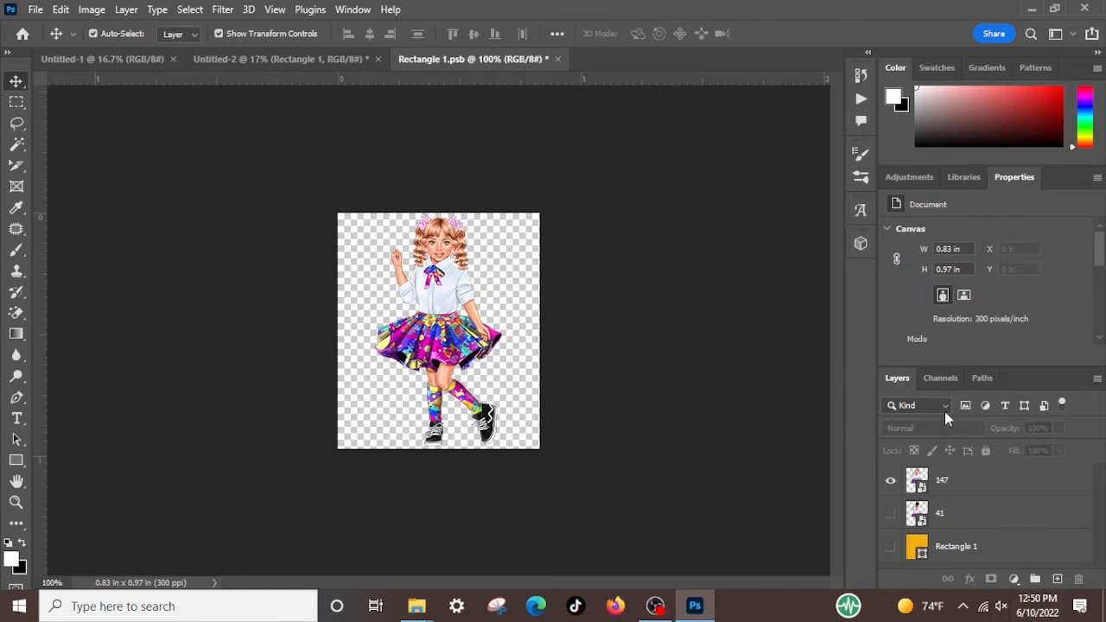
Check the picture frame in Untitled-2 by hiding and showing the Rectangle 1 layer, and return to Rectangle 1.psb
click(233, 55)
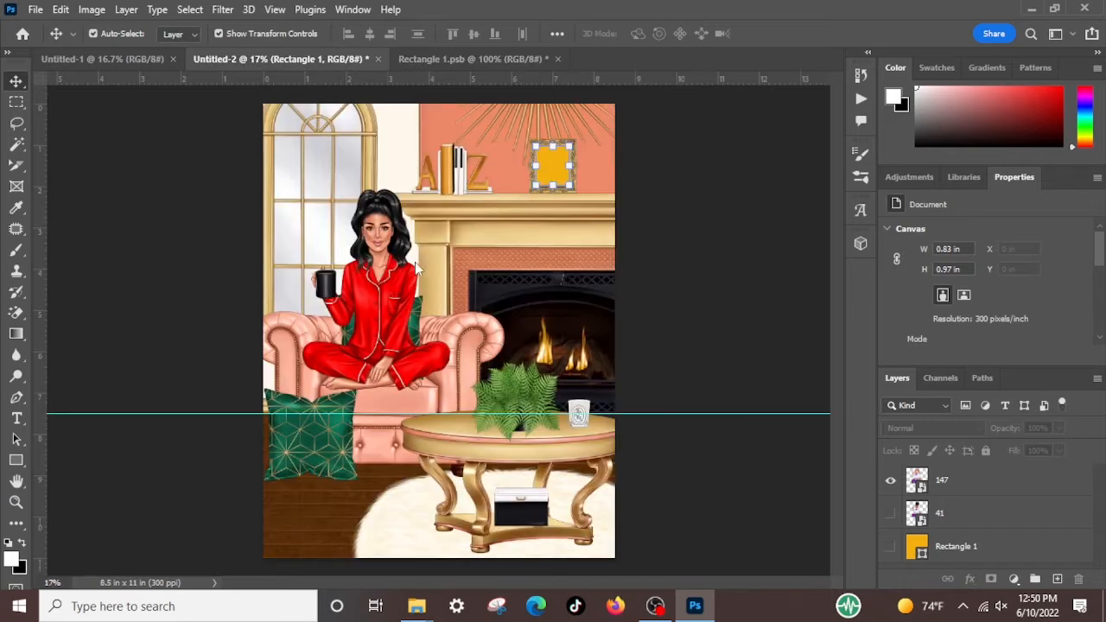
click(552, 168)
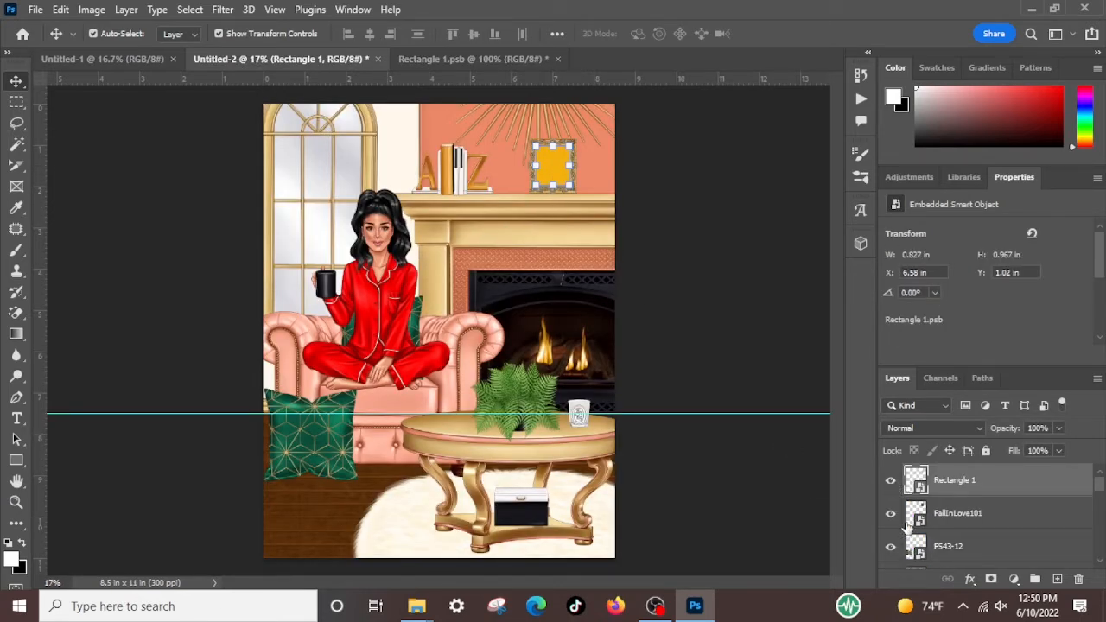
click(891, 482)
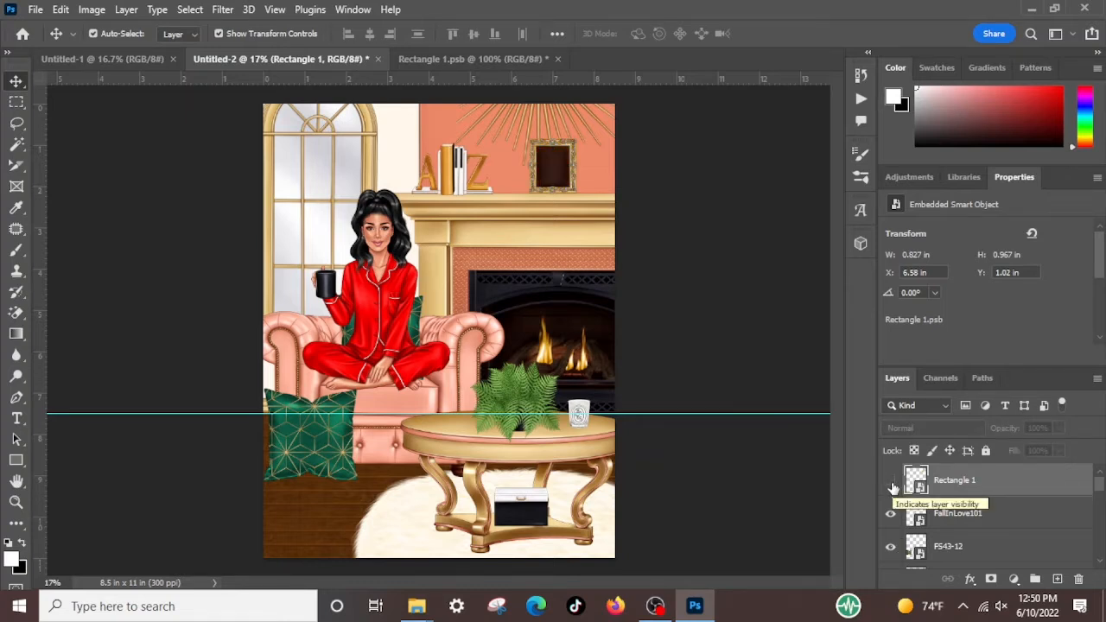
click(890, 482)
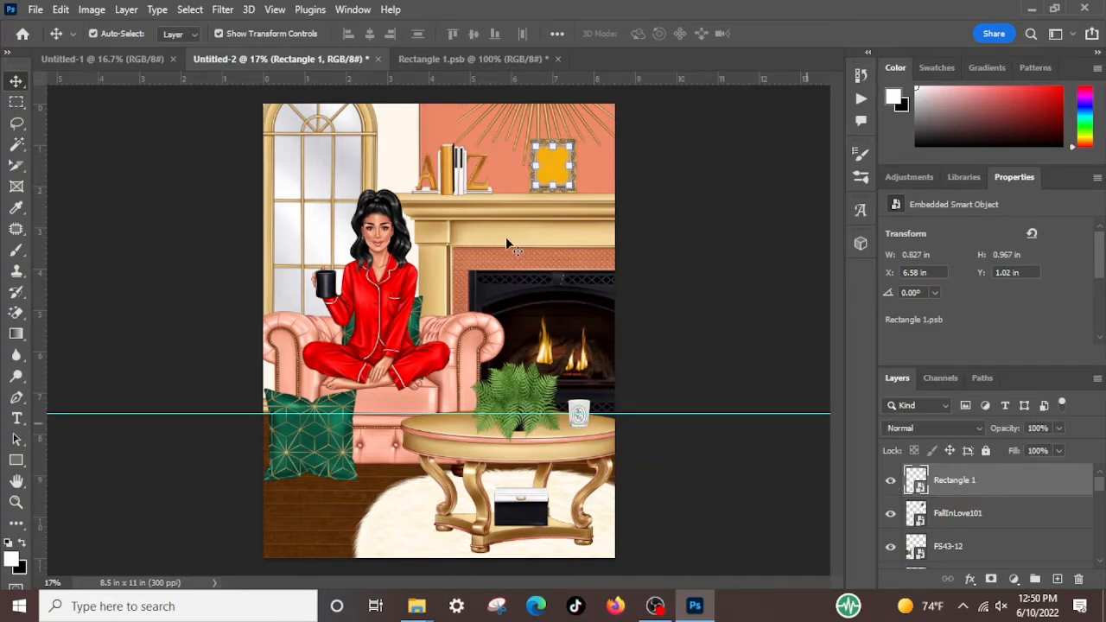
click(502, 59)
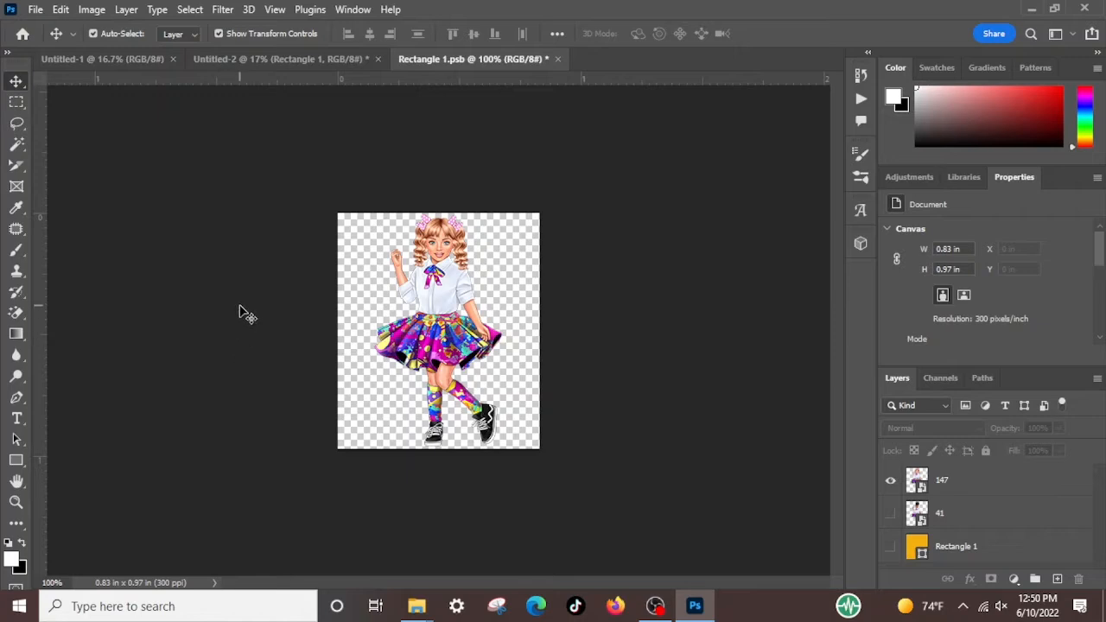
Add a new layer directly above Rectangle 1 in Rectangle 1.psb and fill it with white
click(17, 249)
click(17, 251)
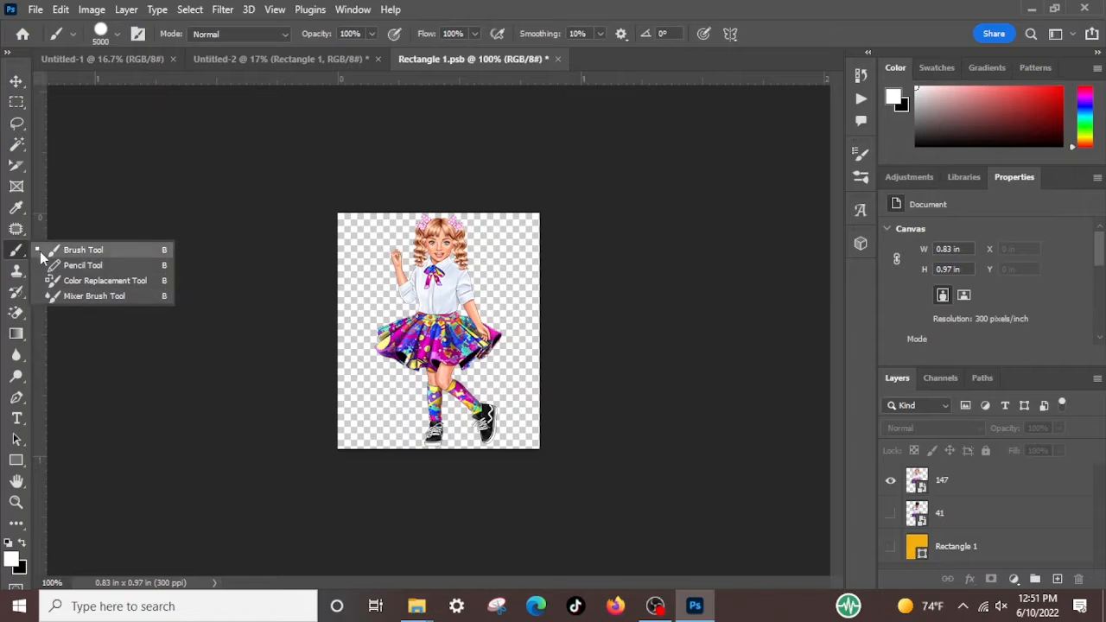
click(67, 250)
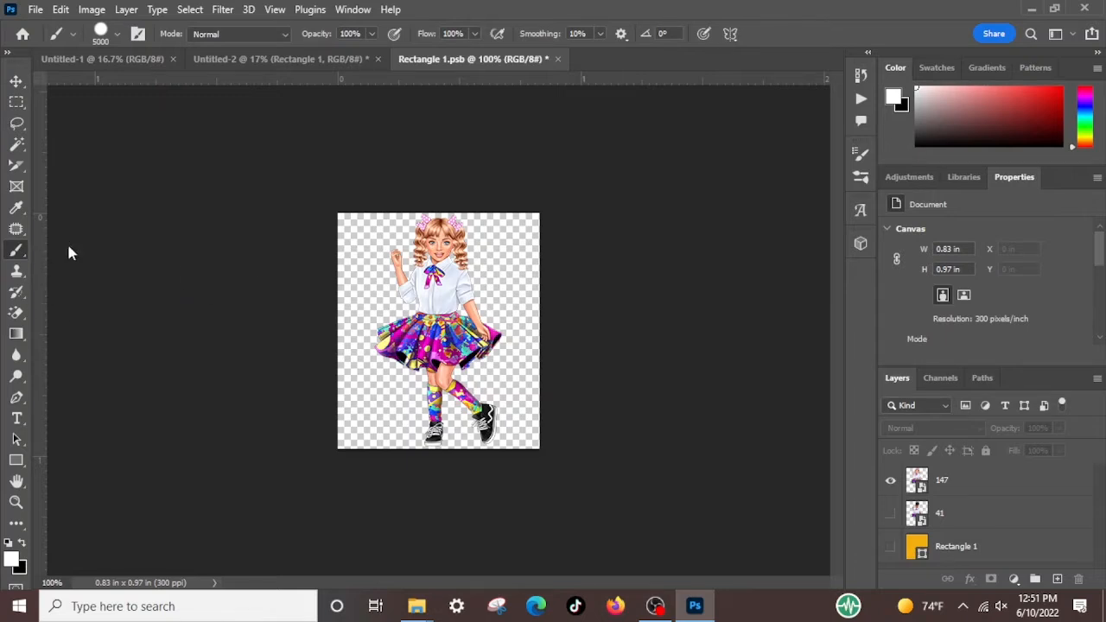
click(991, 551)
click(540, 234)
click(1008, 553)
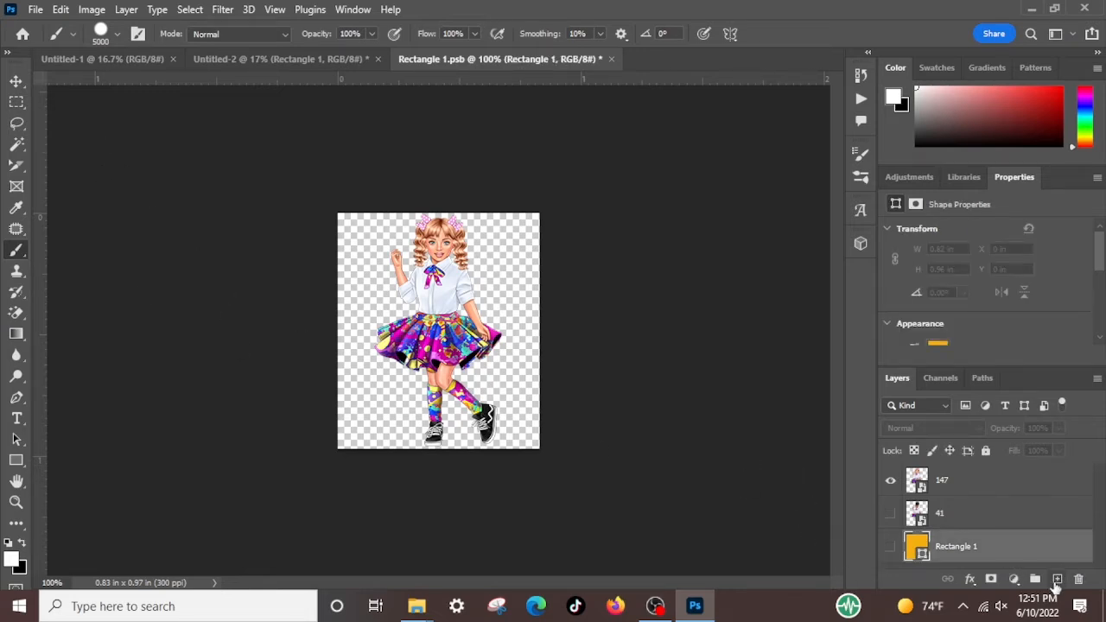
click(1057, 578)
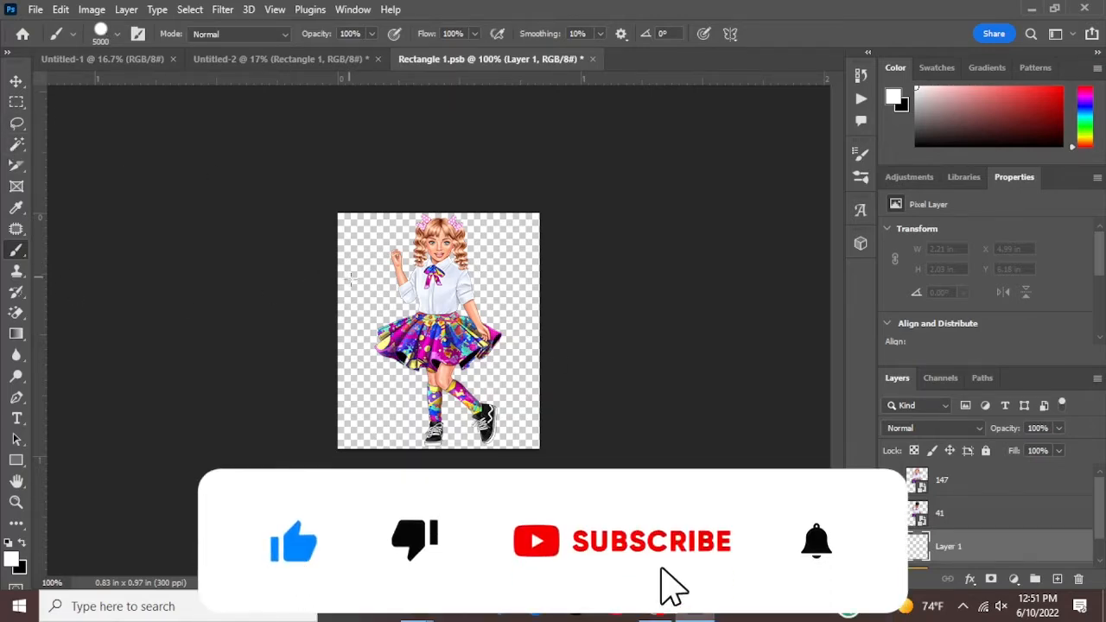
key(alt+BackSpace)
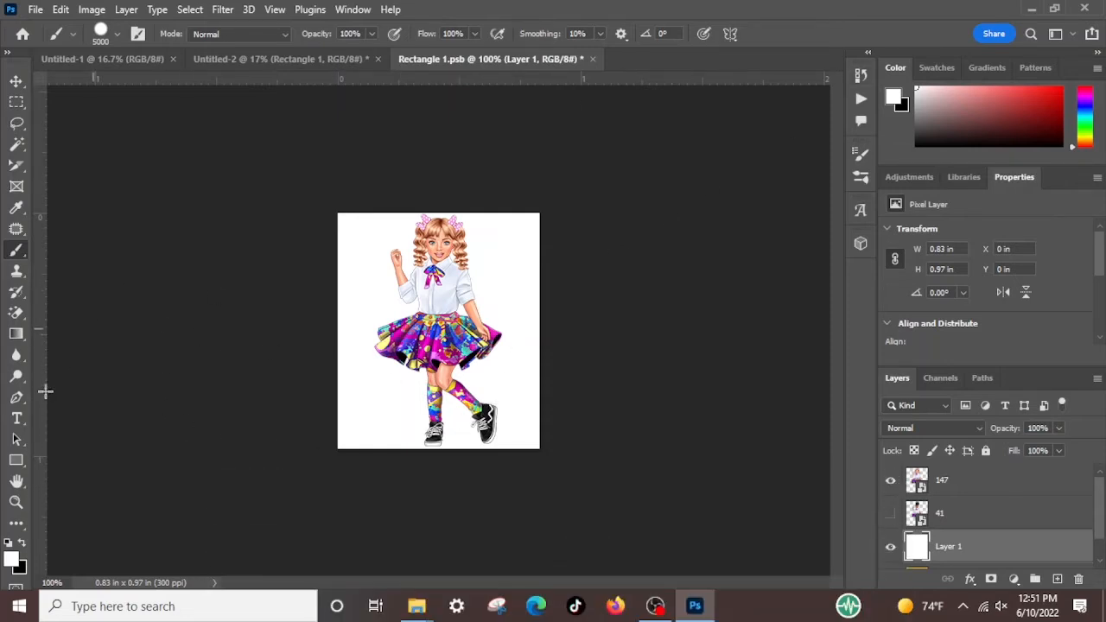
Choose a medium purple foreground colour and fill Layer 1 with it as the background behind the girl
click(1036, 109)
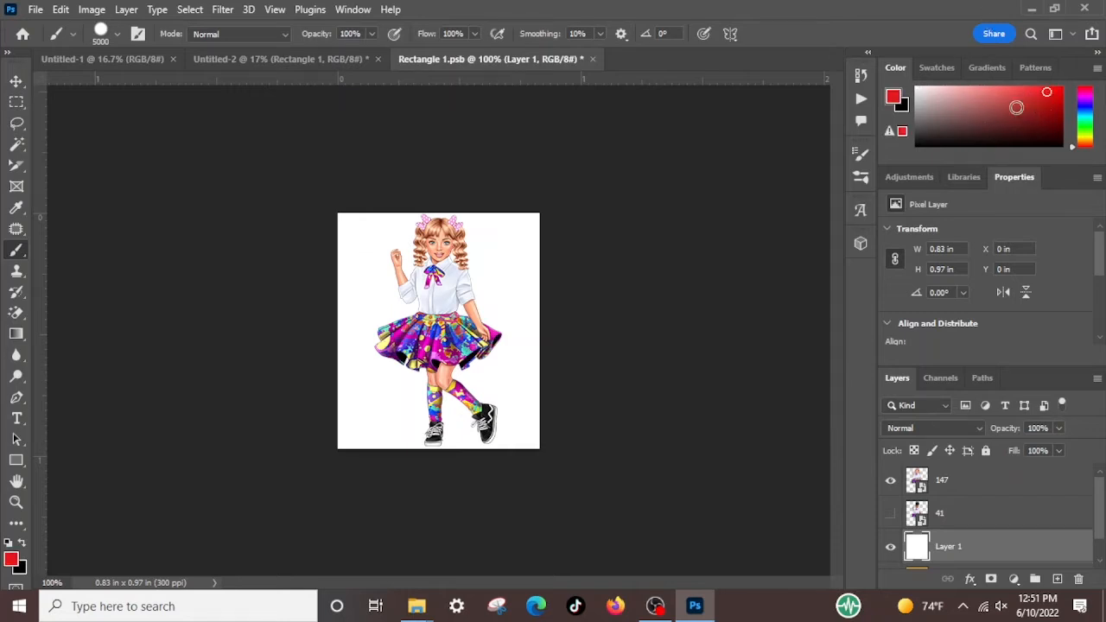
click(1087, 96)
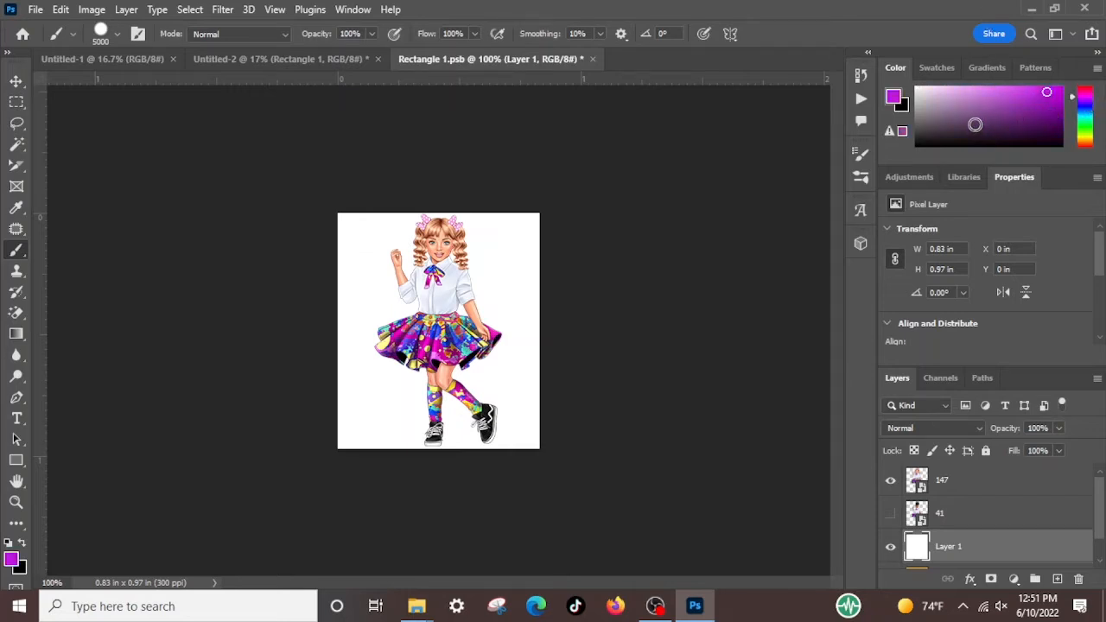
click(1010, 98)
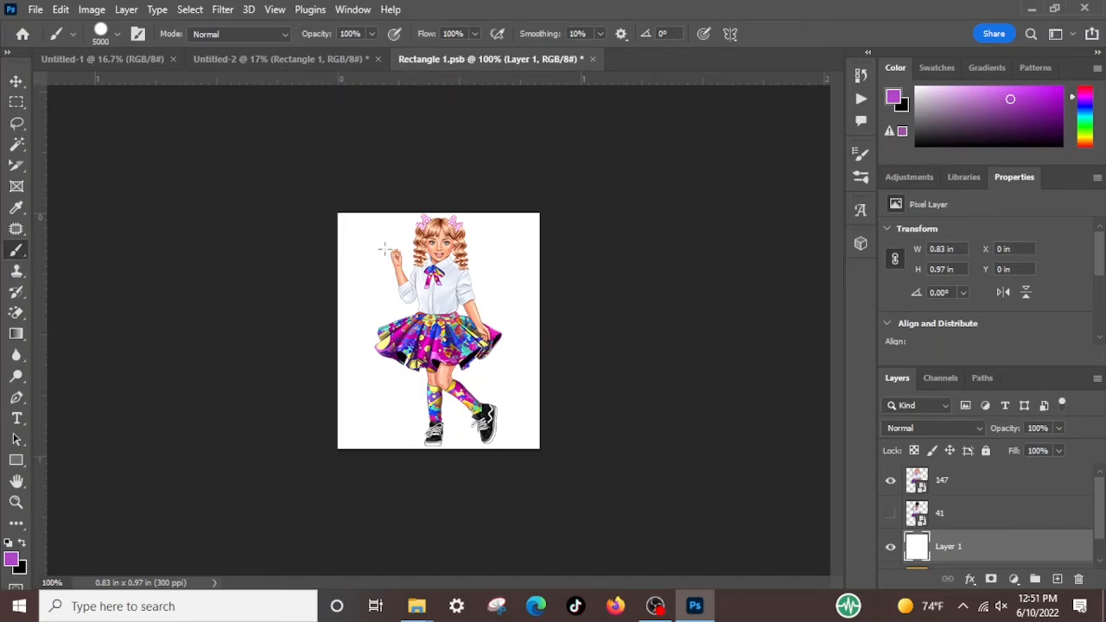
key(alt+BackSpace)
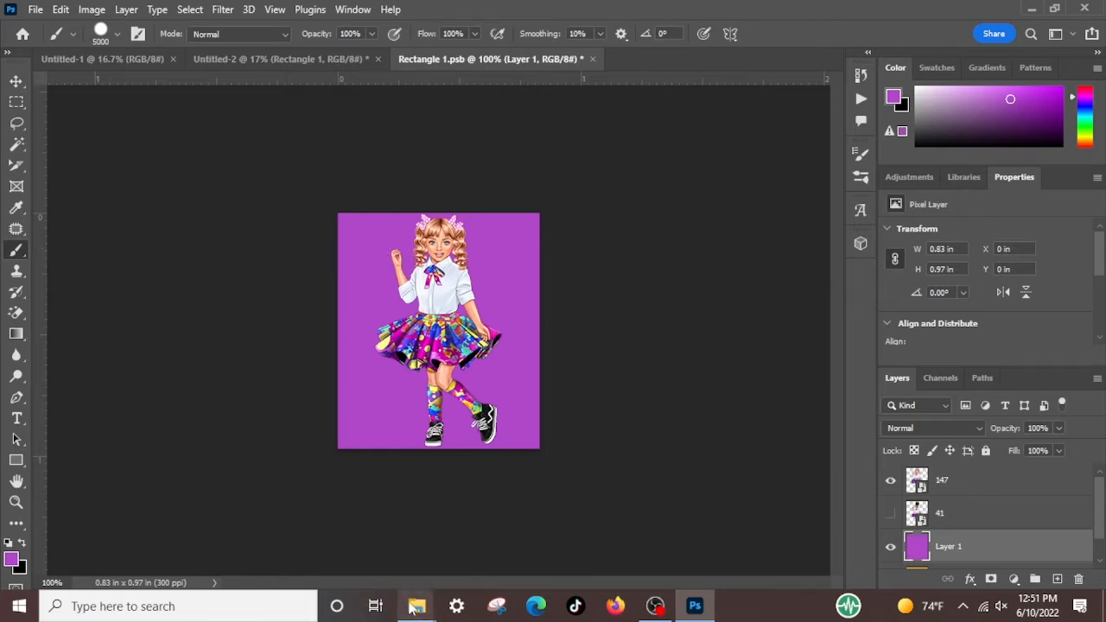
Switch to File Explorer and open the TheGGShop folder inside Backgrounds on the TOSHIBA EXT (G:) drive
mouse_move(417, 607)
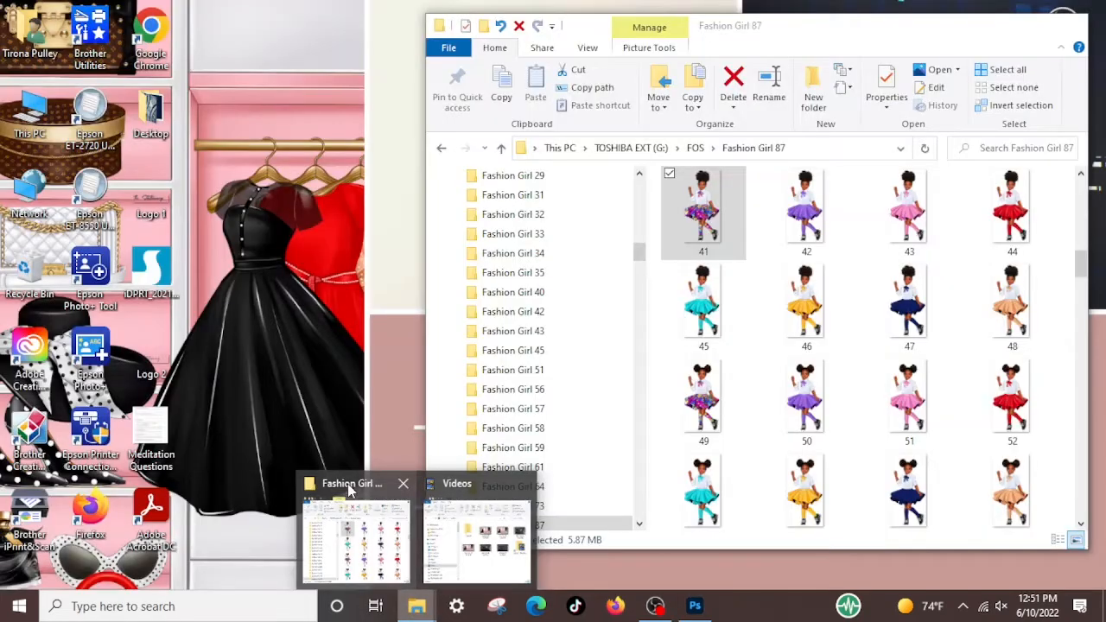
click(363, 489)
scroll(562, 264, up, 6)
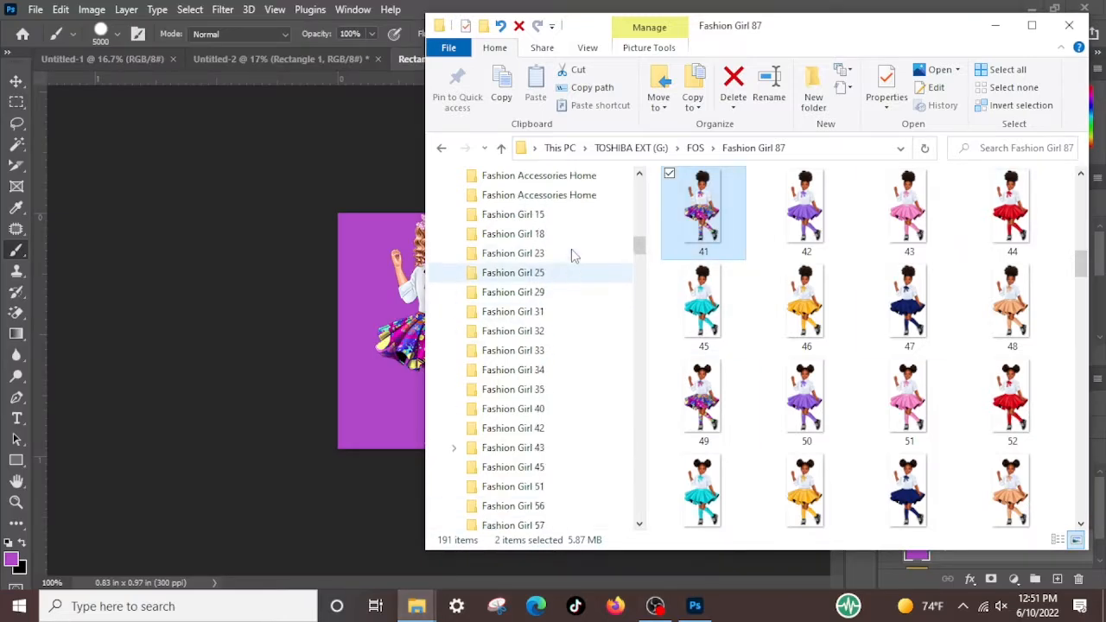
scroll(551, 339, up, 1)
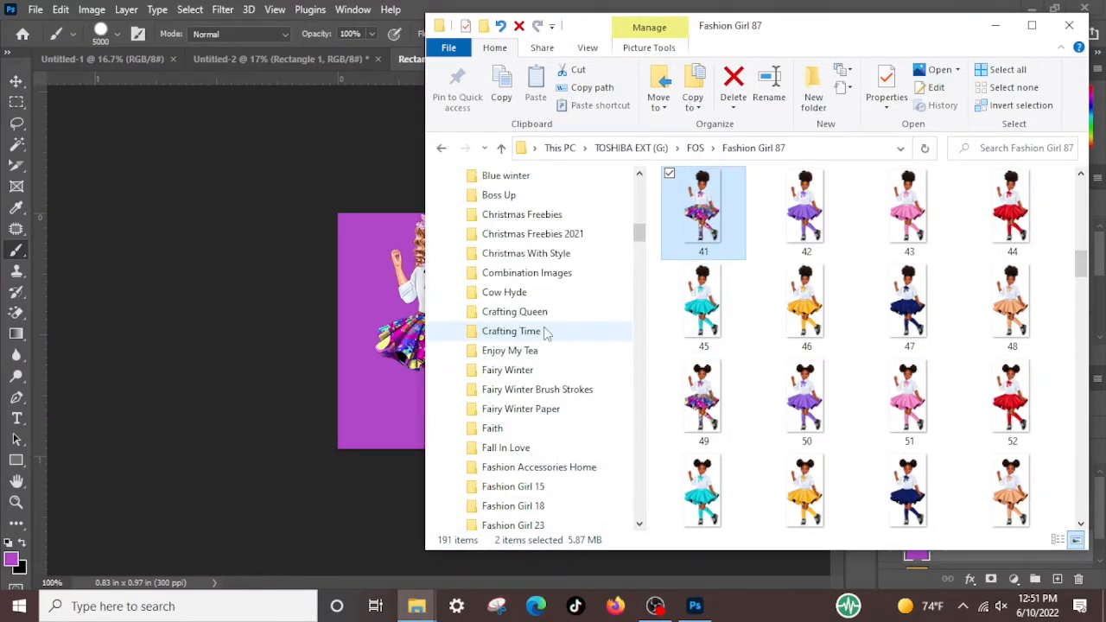
scroll(543, 339, down, 5)
scroll(540, 348, down, 5)
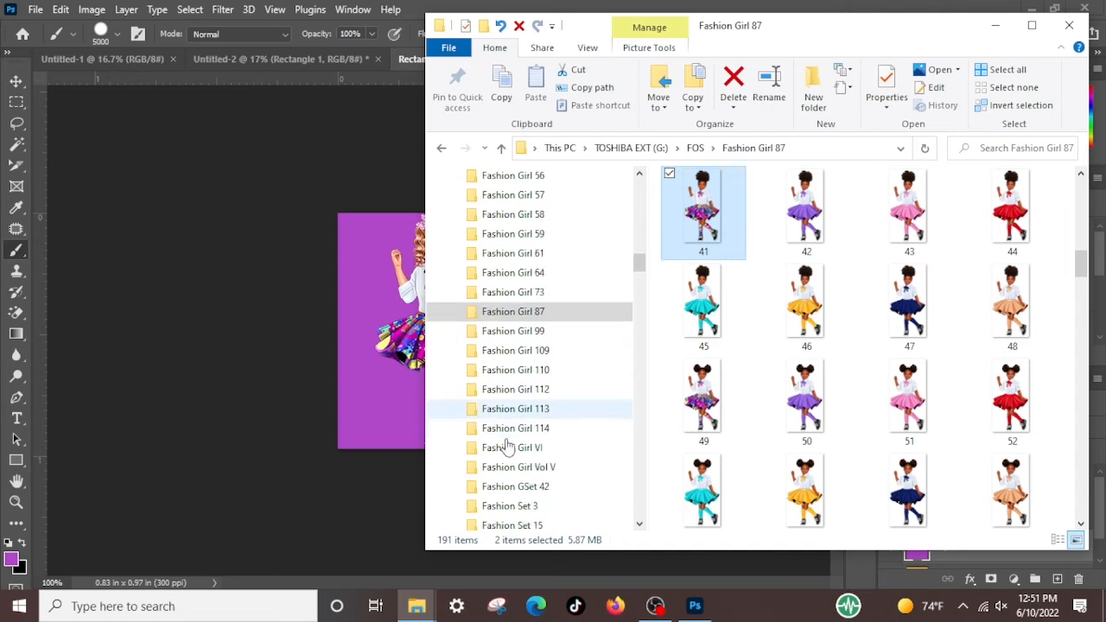
scroll(518, 412, down, 3)
scroll(518, 412, up, 2)
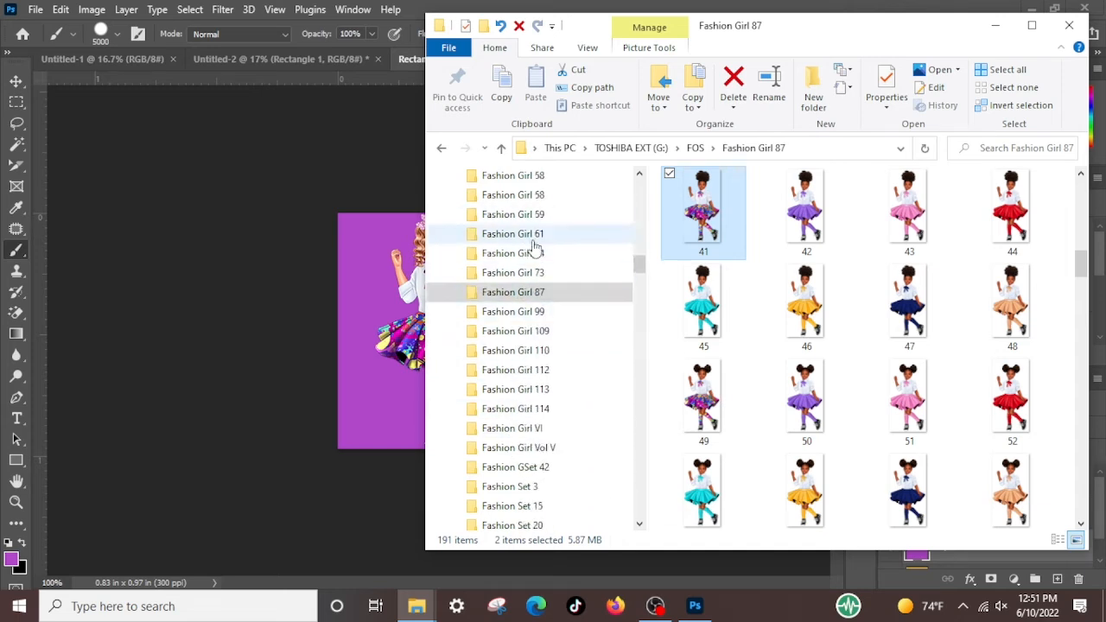
click(633, 152)
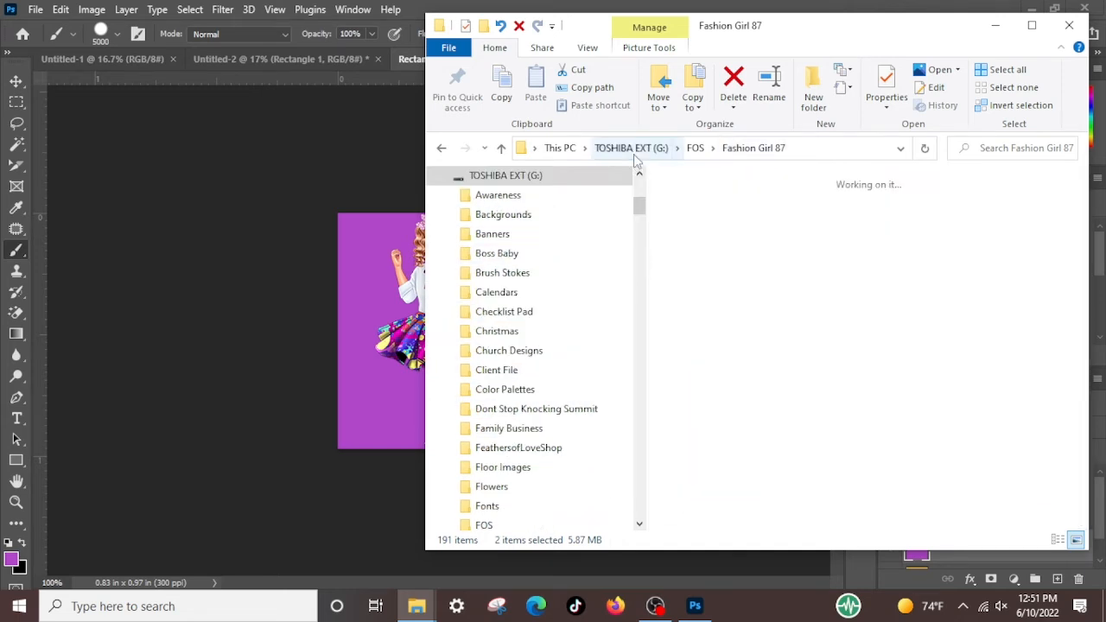
scroll(832, 303, up, 2)
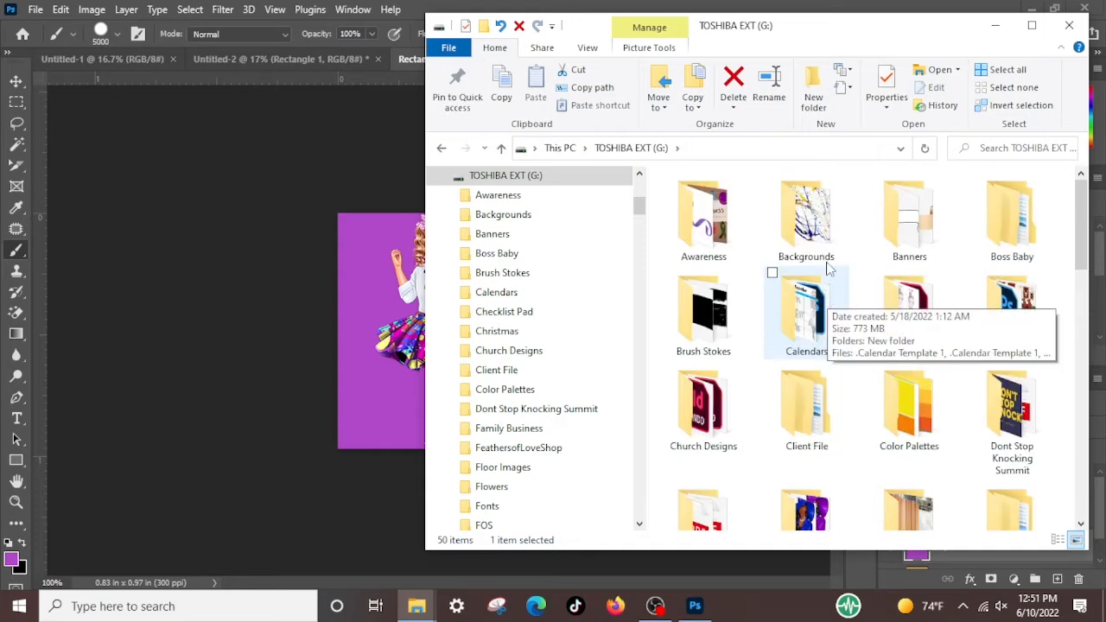
double_click(812, 210)
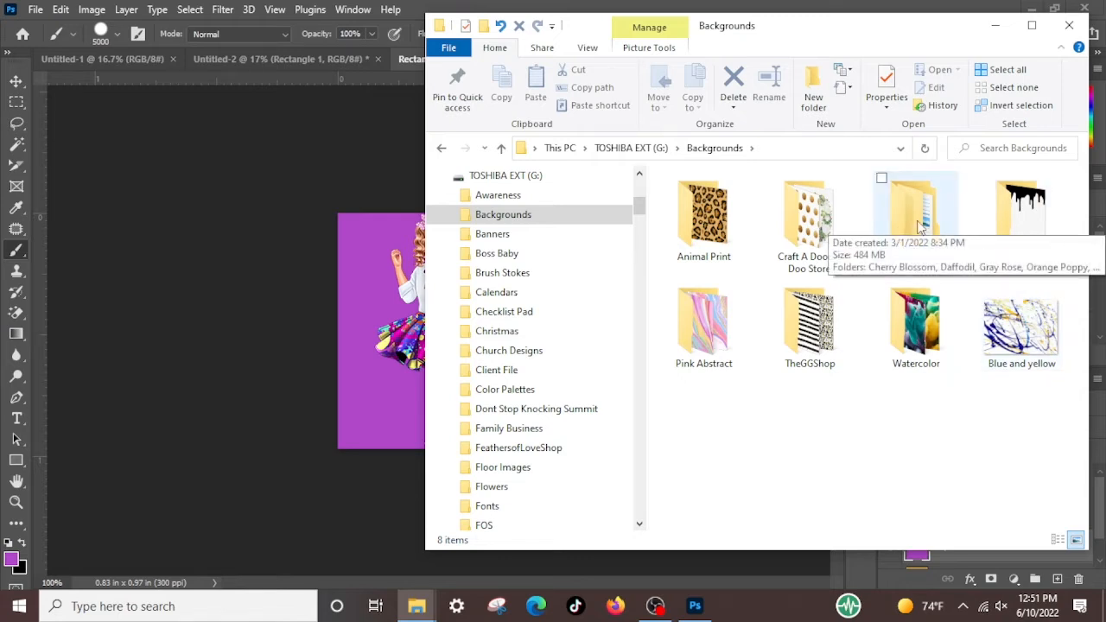
double_click(828, 357)
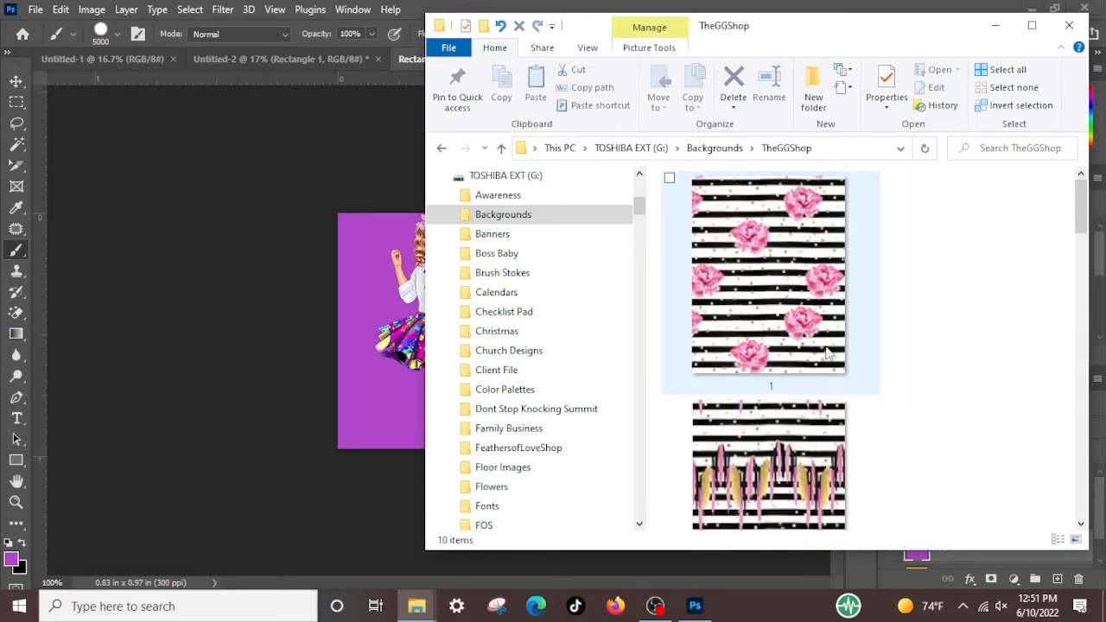
Place image 6, the pink stripes with gold dots, from TheGGShop into Rectangle 1.psb directly above the purple Layer 1
scroll(784, 317, down, 1)
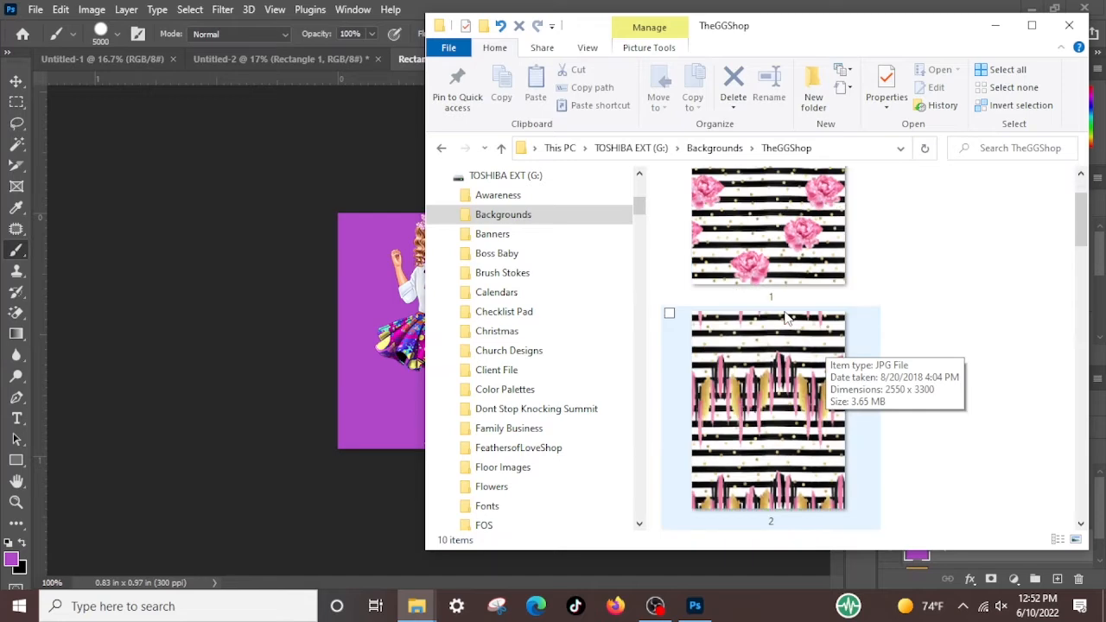
scroll(780, 316, down, 10)
scroll(780, 316, down, 8)
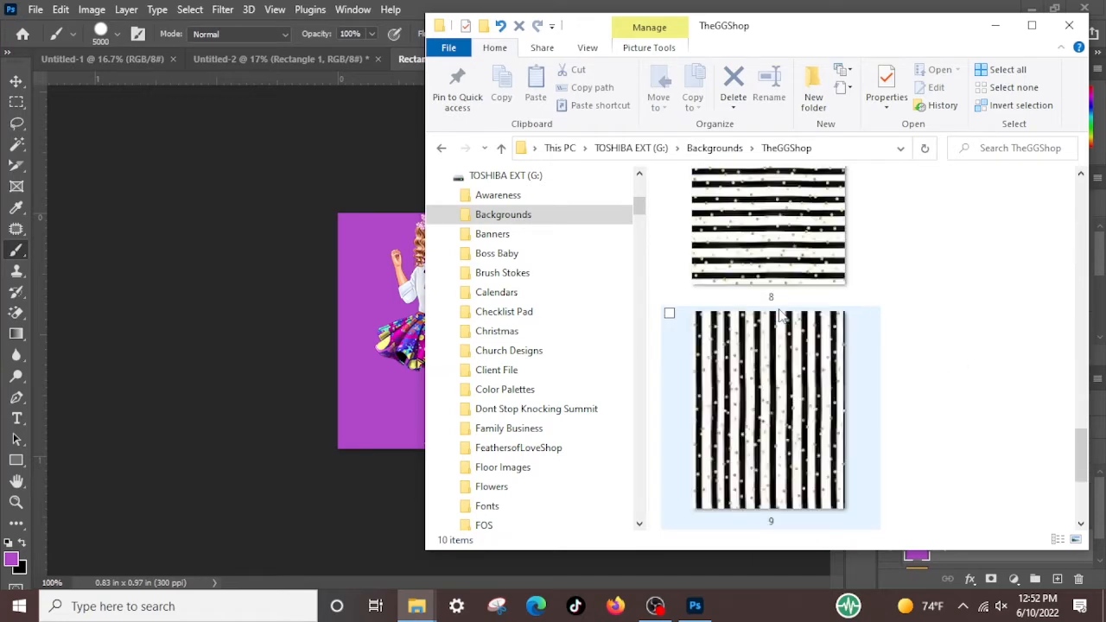
scroll(780, 316, down, 3)
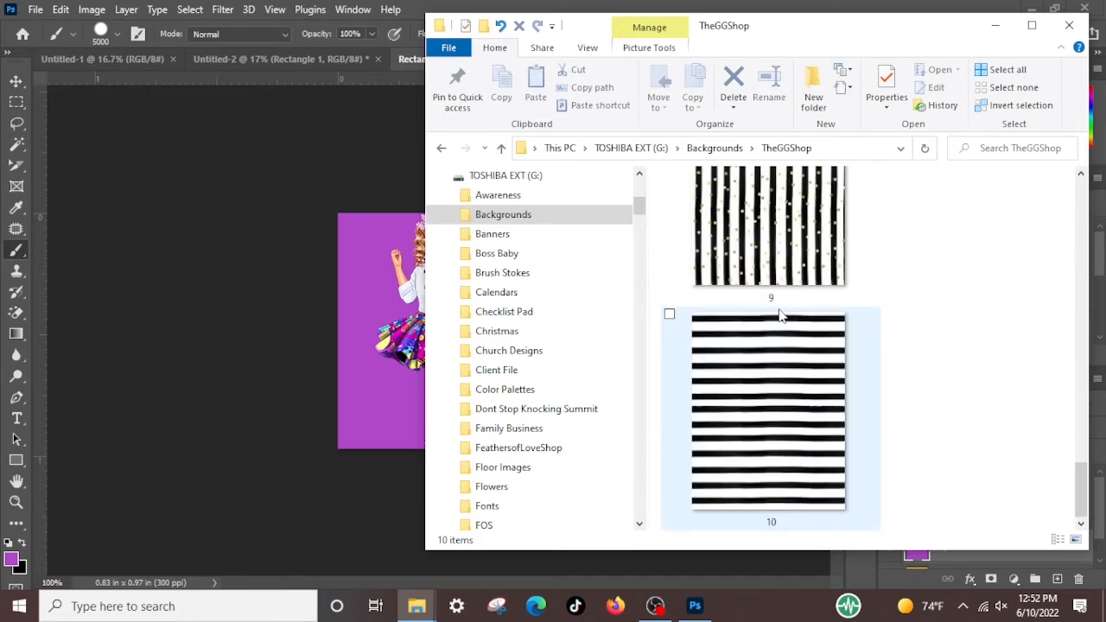
scroll(780, 316, up, 5)
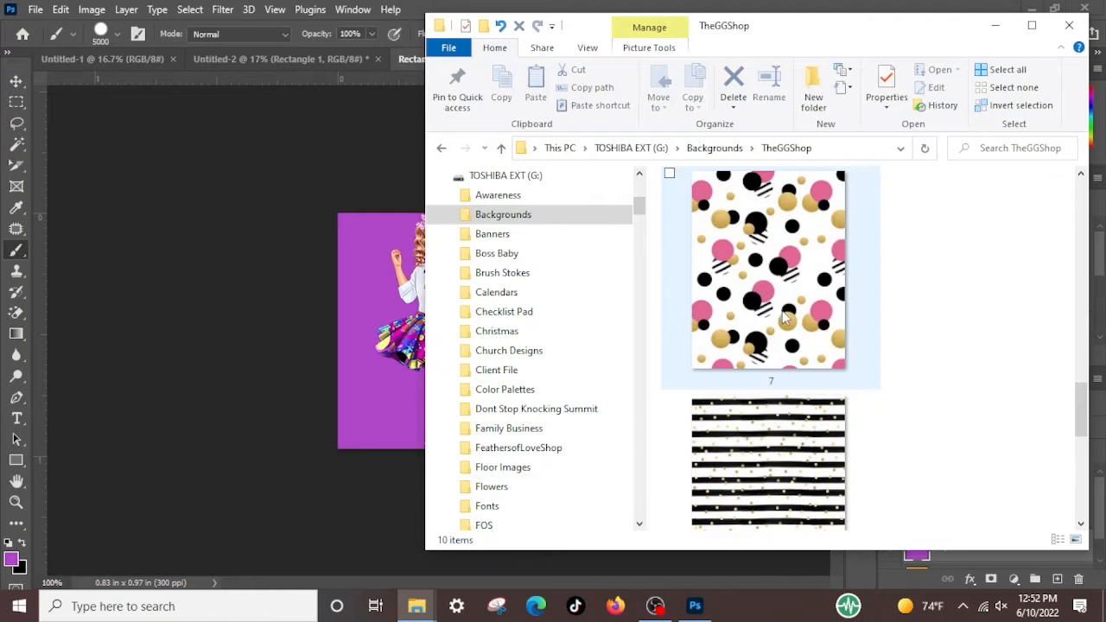
scroll(785, 318, up, 3)
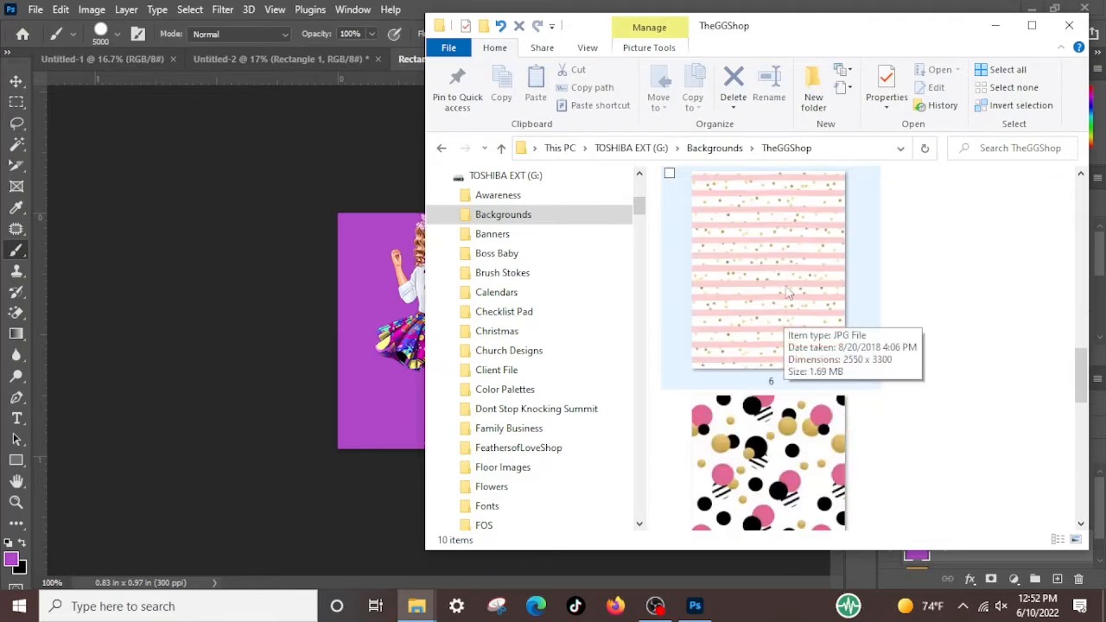
drag(775, 265, 361, 386)
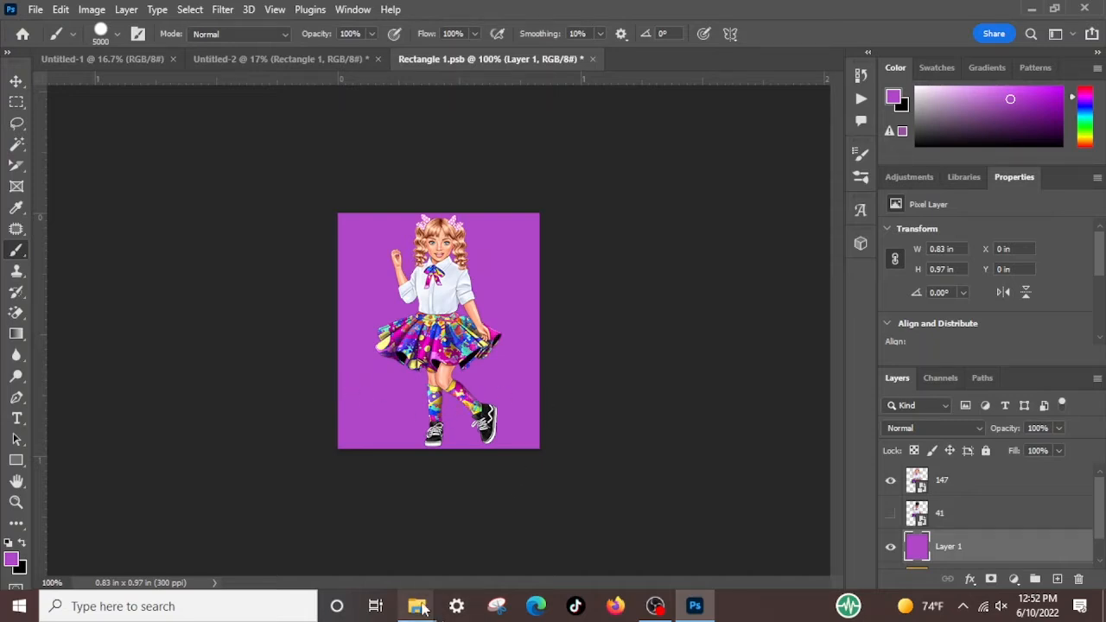
mouse_move(416, 607)
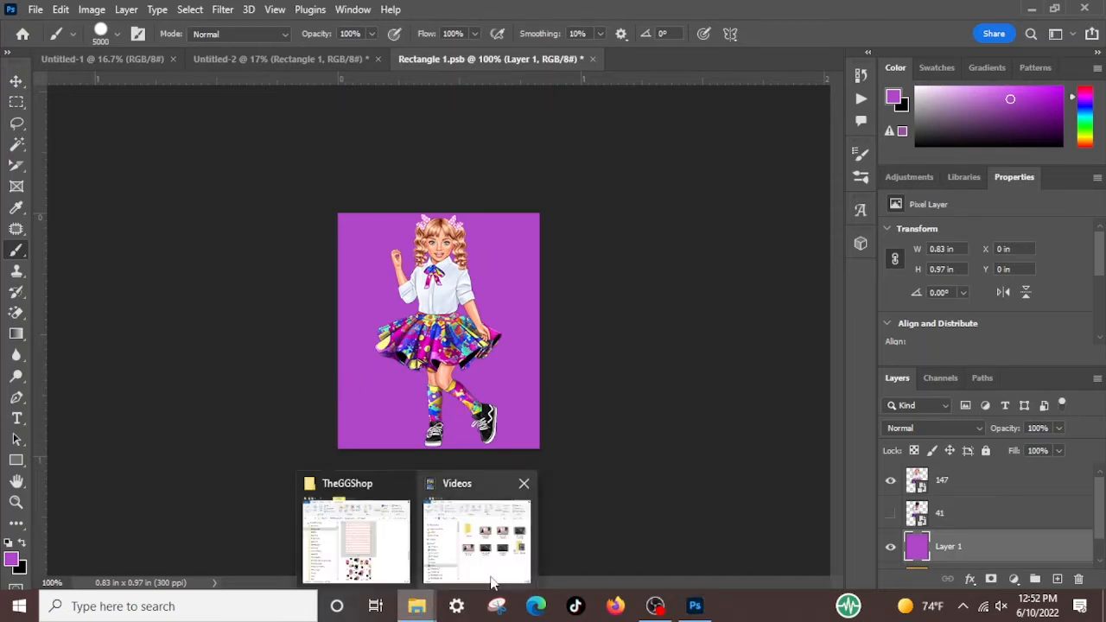
click(364, 483)
click(740, 322)
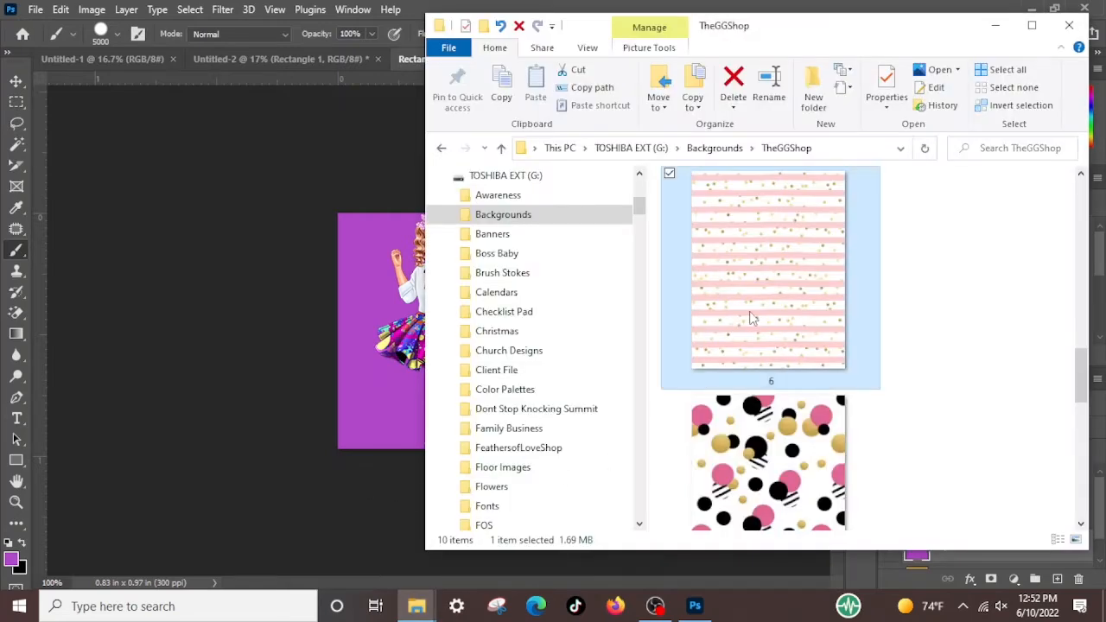
drag(602, 389, 410, 452)
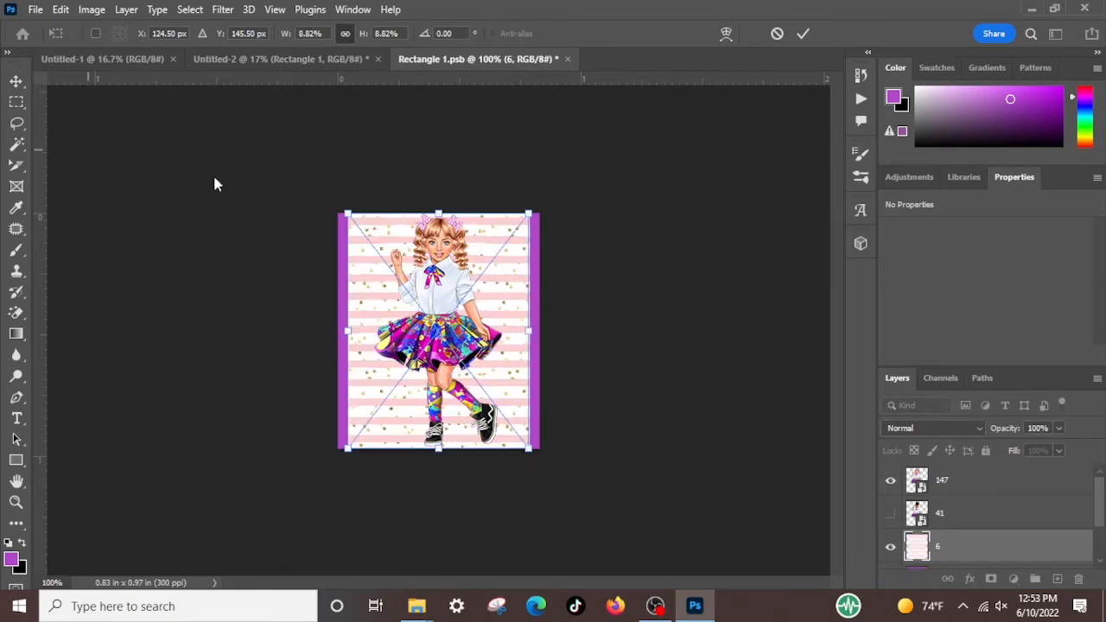
Enlarge the striped image proportionally to 9.76% so it spans the canvas width, and delete the purple Layer 1
drag(530, 328, 540, 326)
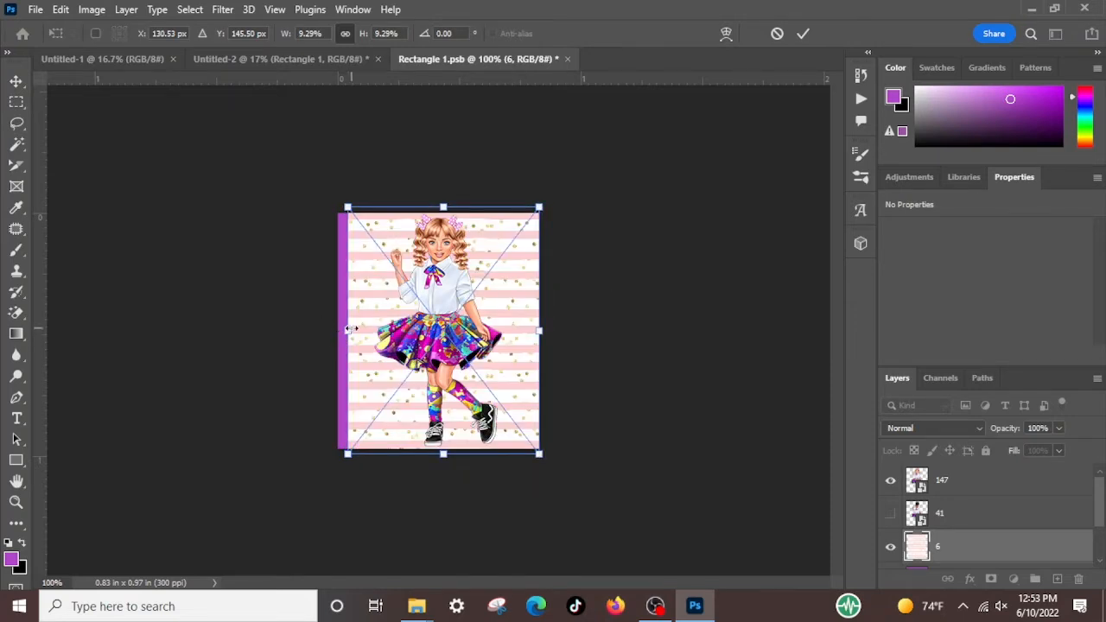
drag(345, 330, 338, 331)
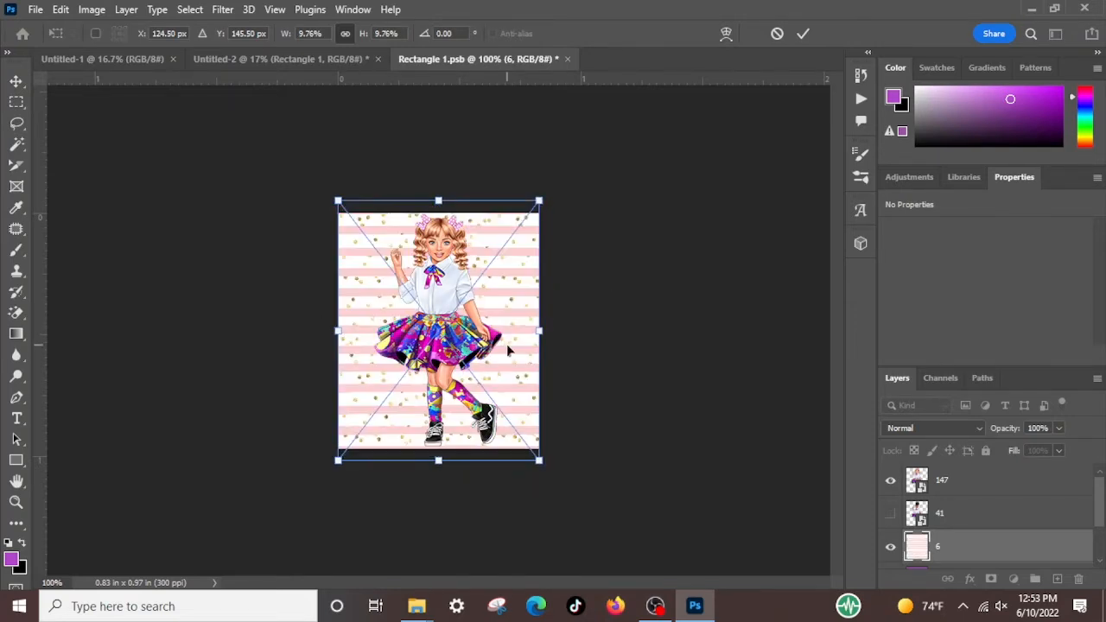
scroll(998, 514, down, 1)
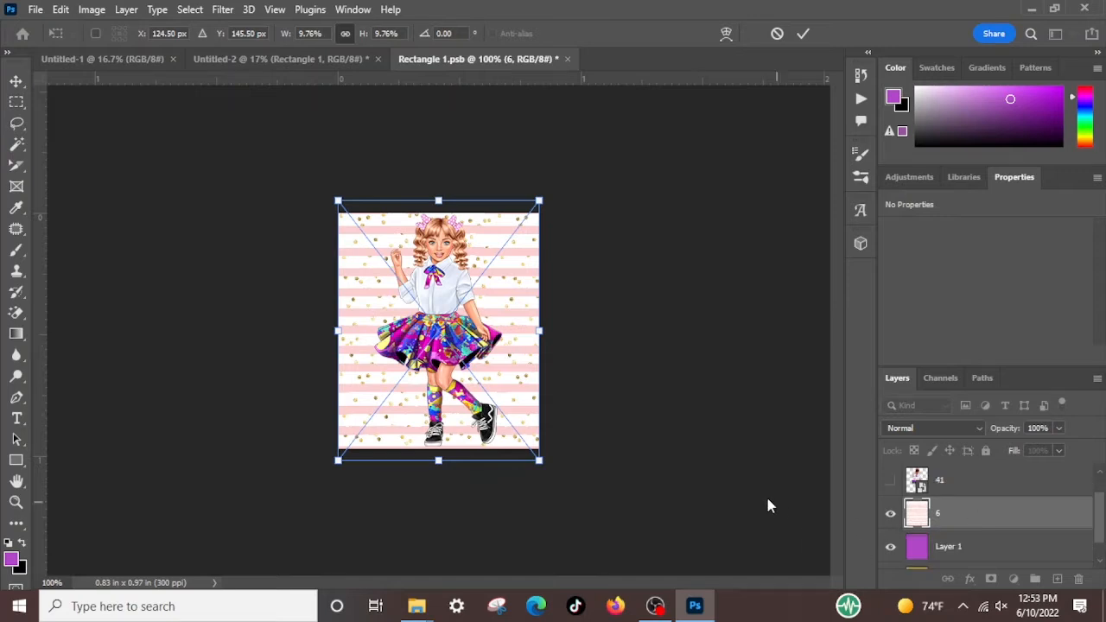
click(993, 548)
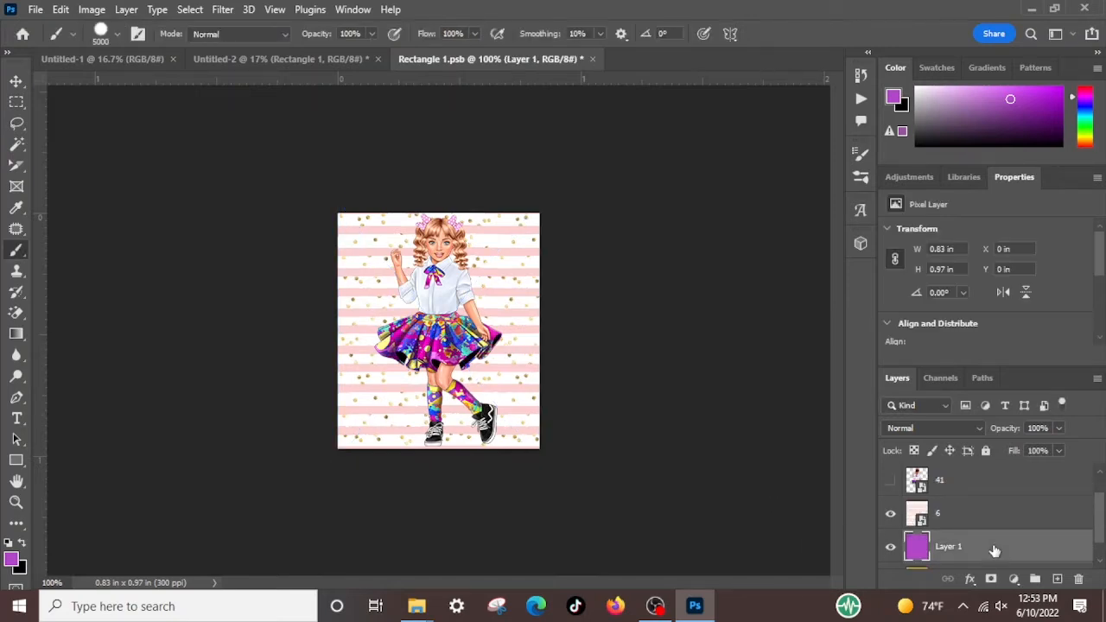
key(Delete)
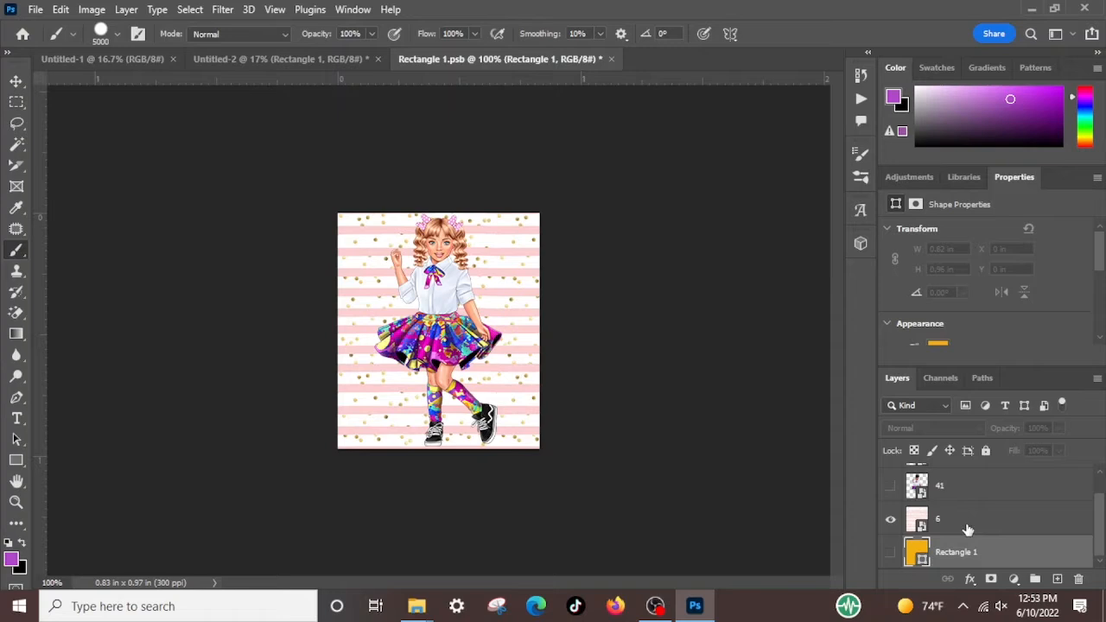
click(633, 400)
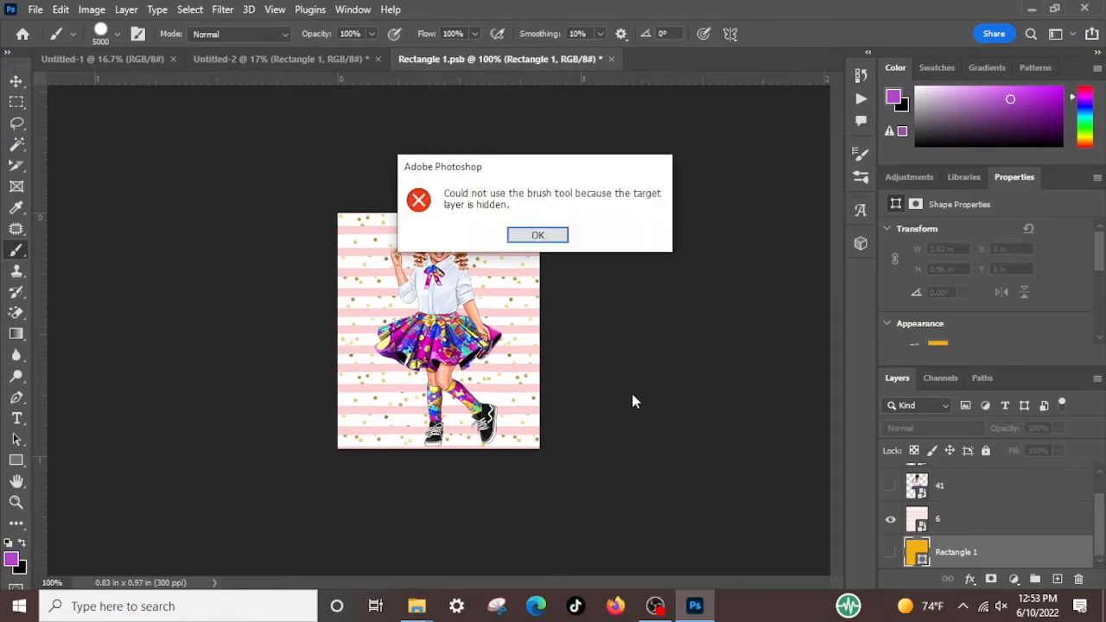
click(535, 234)
Save Rectangle 1.psb with the striped background and return to the Untitled-2 document
click(35, 10)
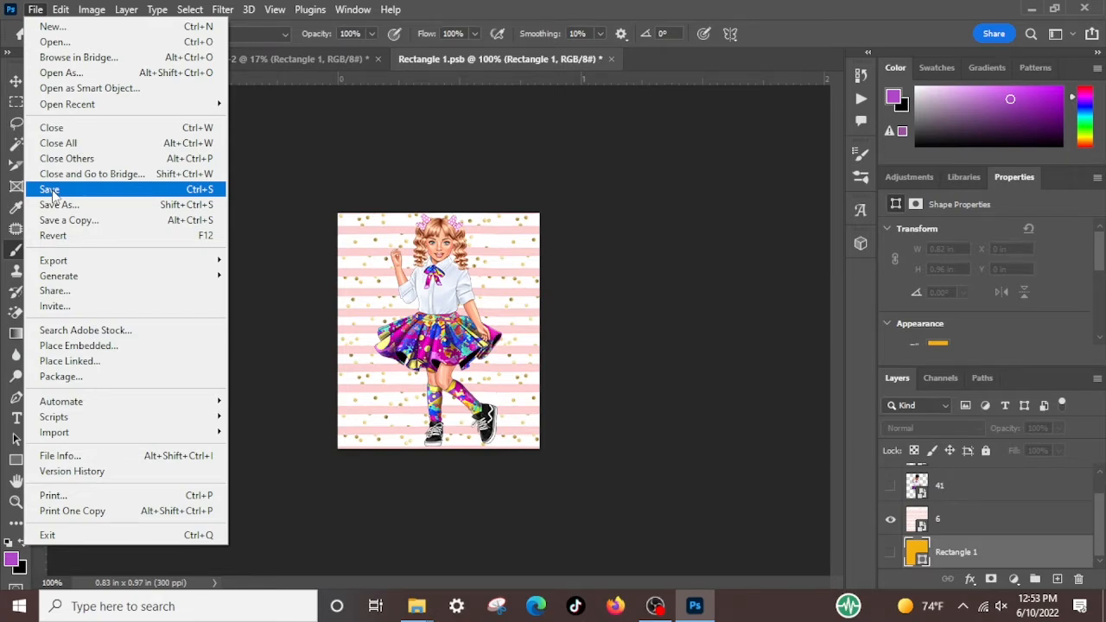
click(52, 194)
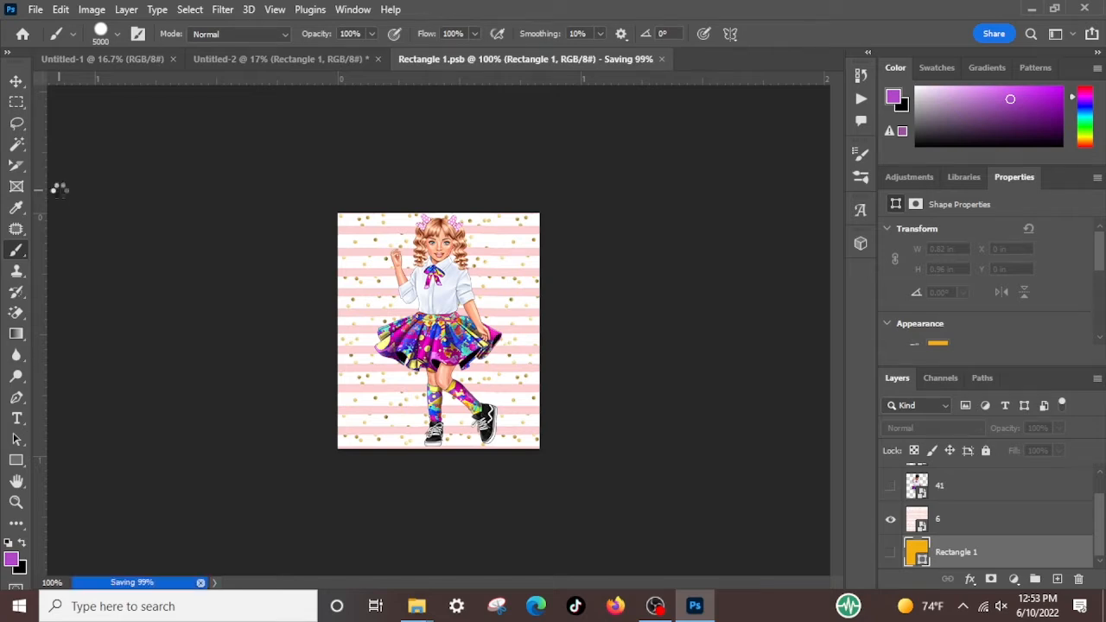
click(261, 58)
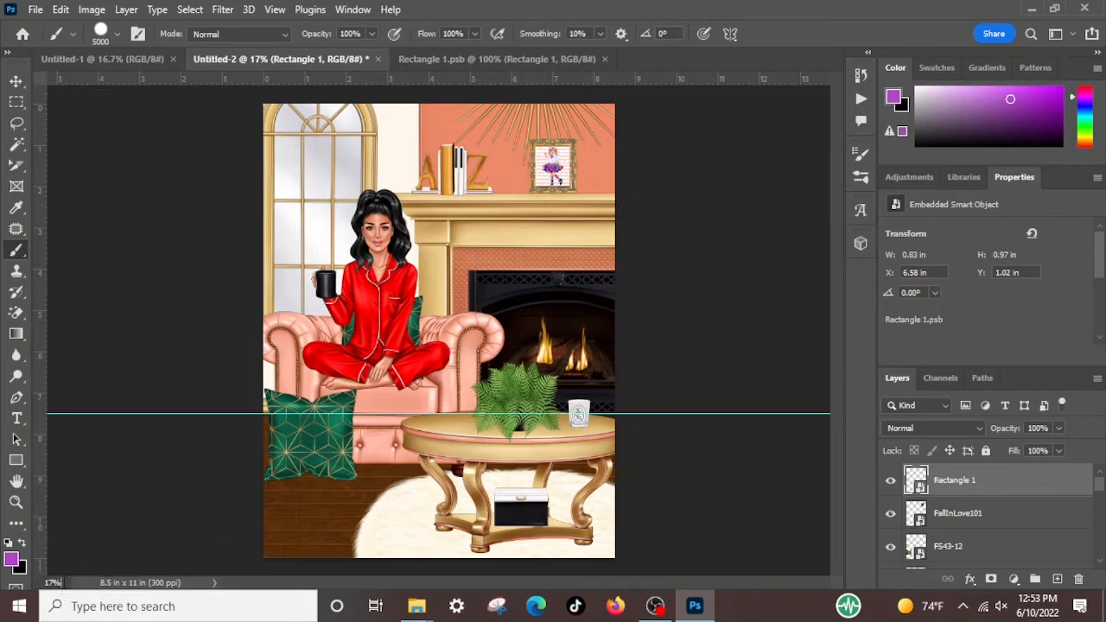
Rasterize the Rectangle 1 smart object inside the picture frame in Untitled-2
click(61, 583)
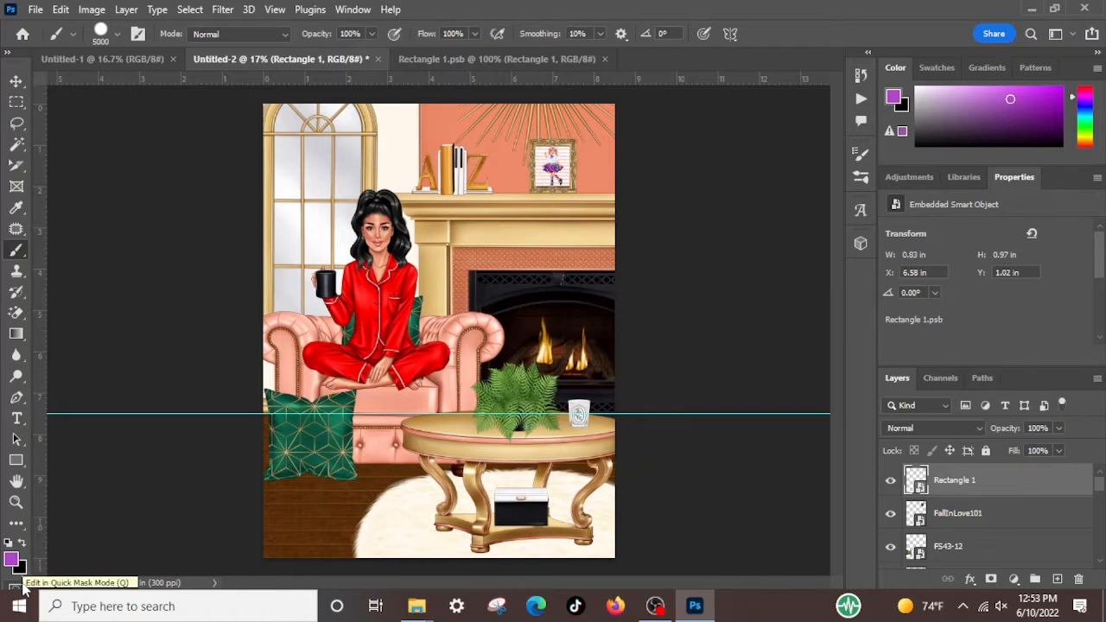
key(ctrl+plus)
key(ctrl+plus)
key(ctrl+plus)
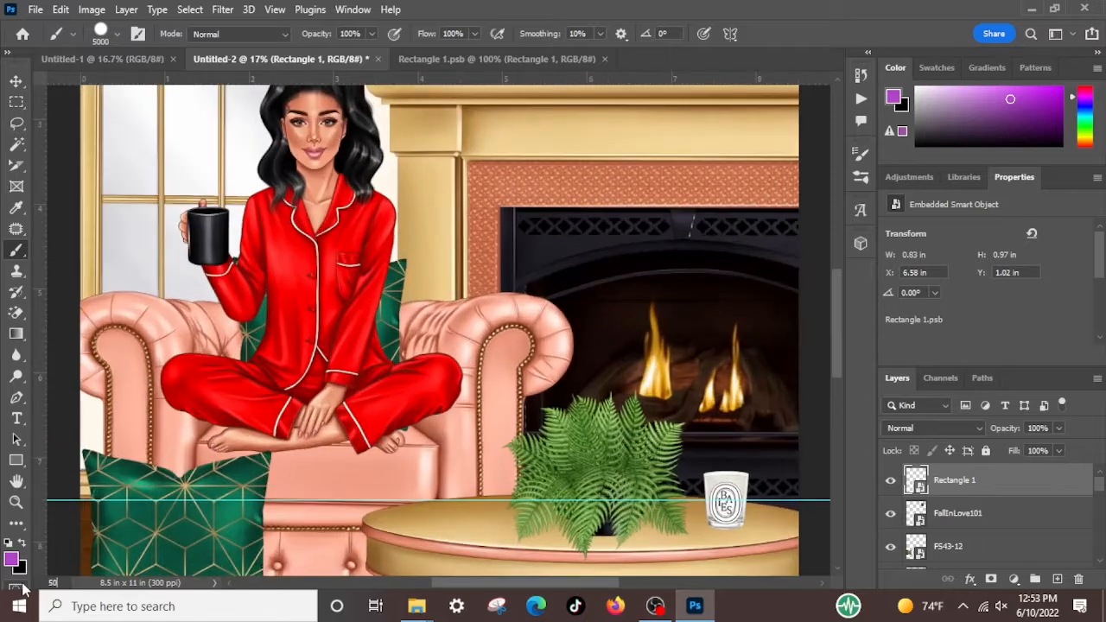
scroll(743, 251, up, 3)
scroll(743, 251, up, 5)
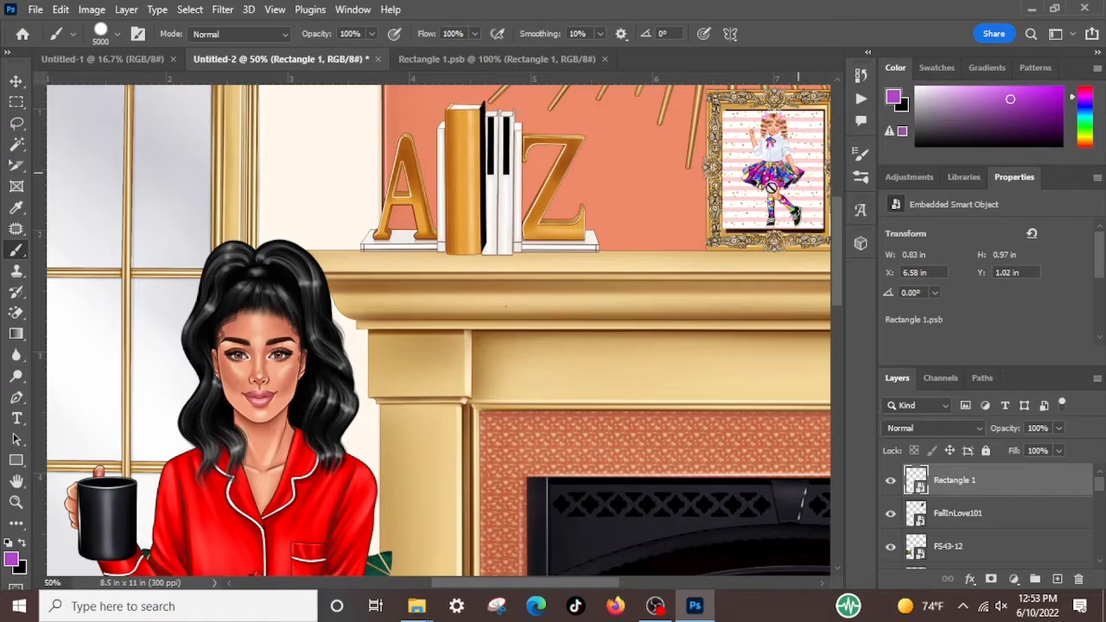
click(786, 160)
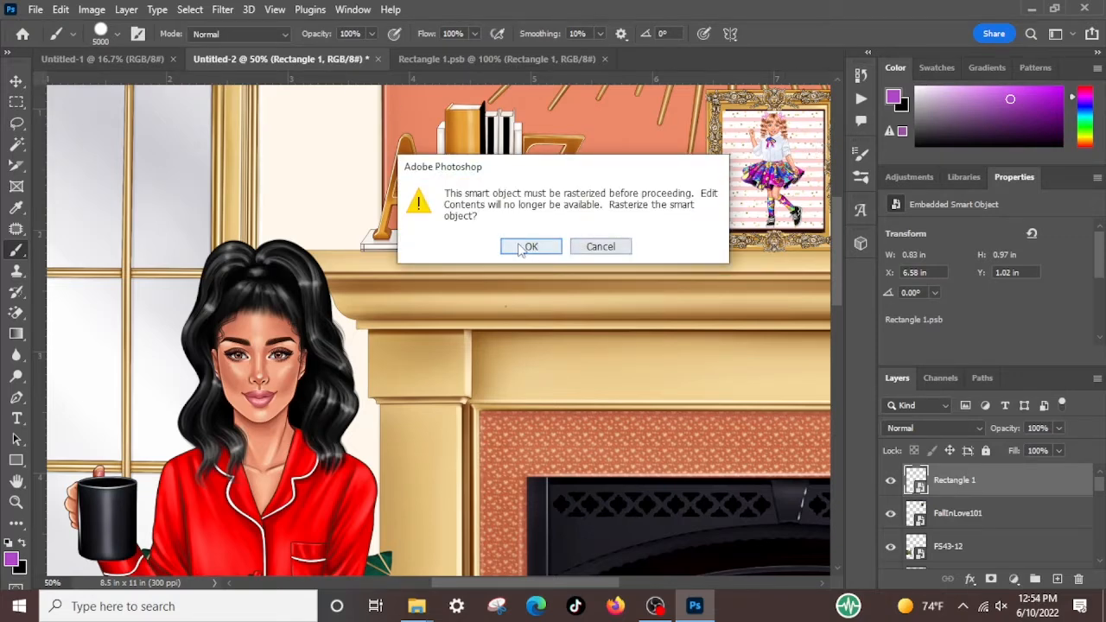
click(462, 246)
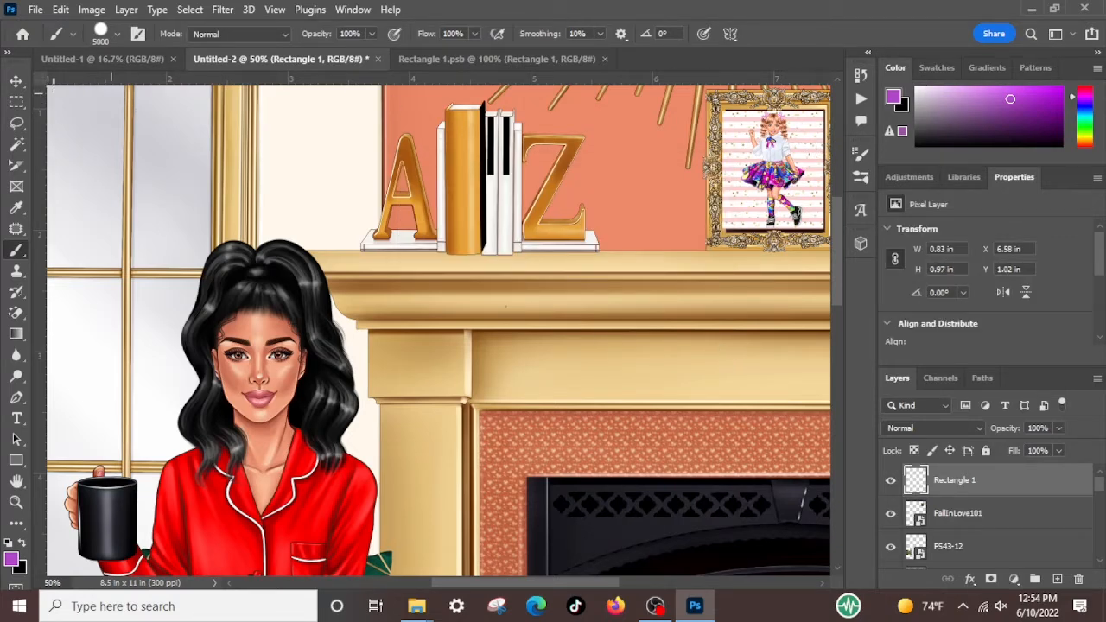
Scale the girl picture proportionally to about 95.18% and shift it up about 0.093 in within the gold frame
click(16, 80)
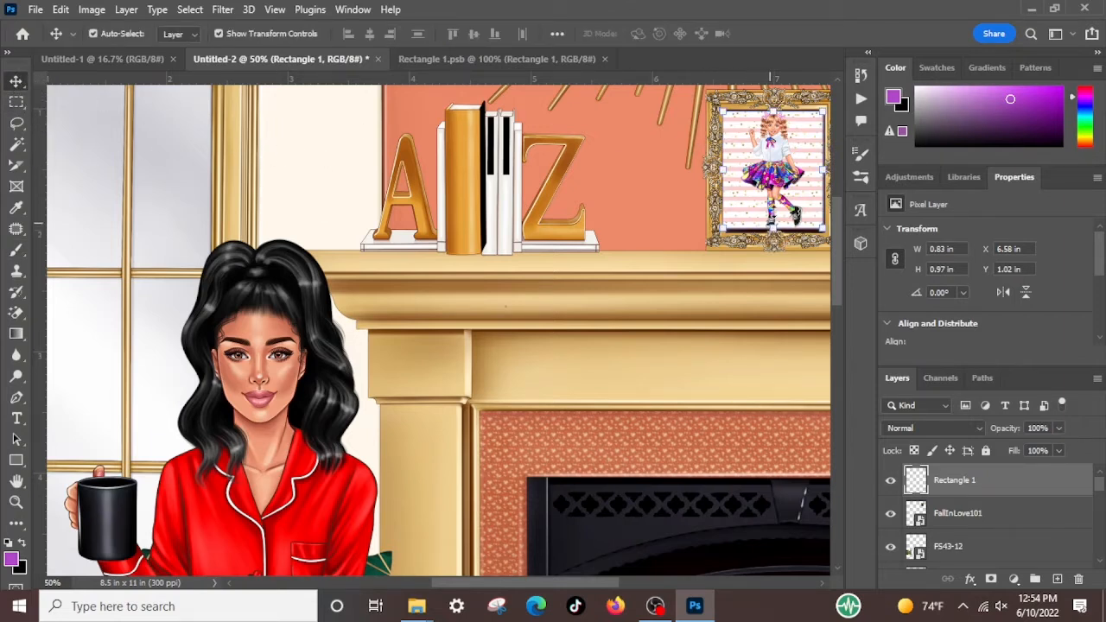
click(773, 104)
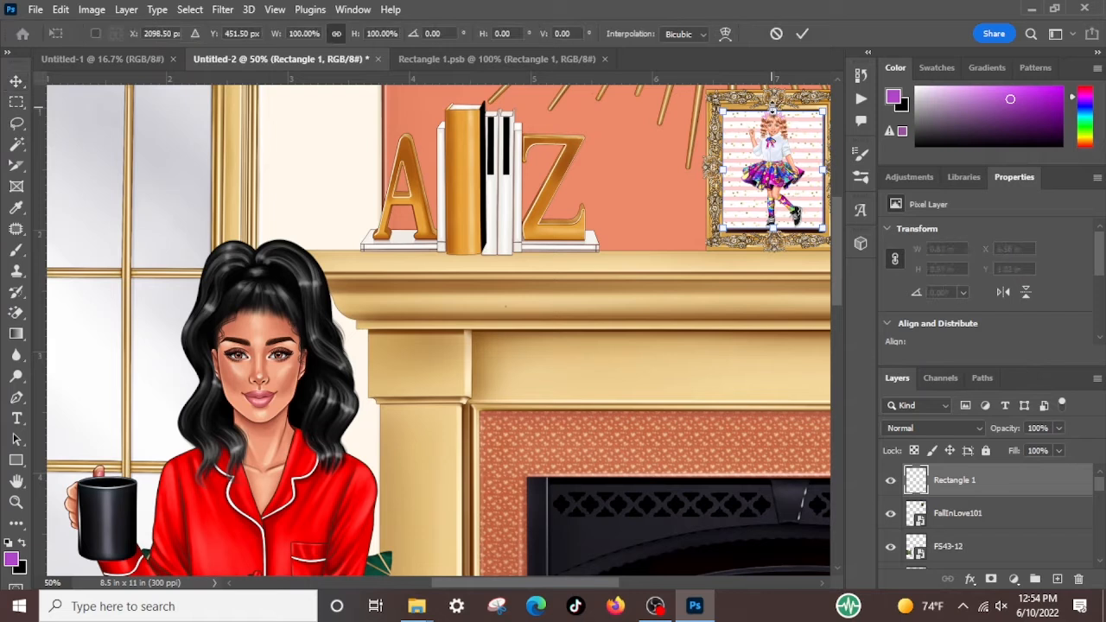
drag(773, 103, 772, 113)
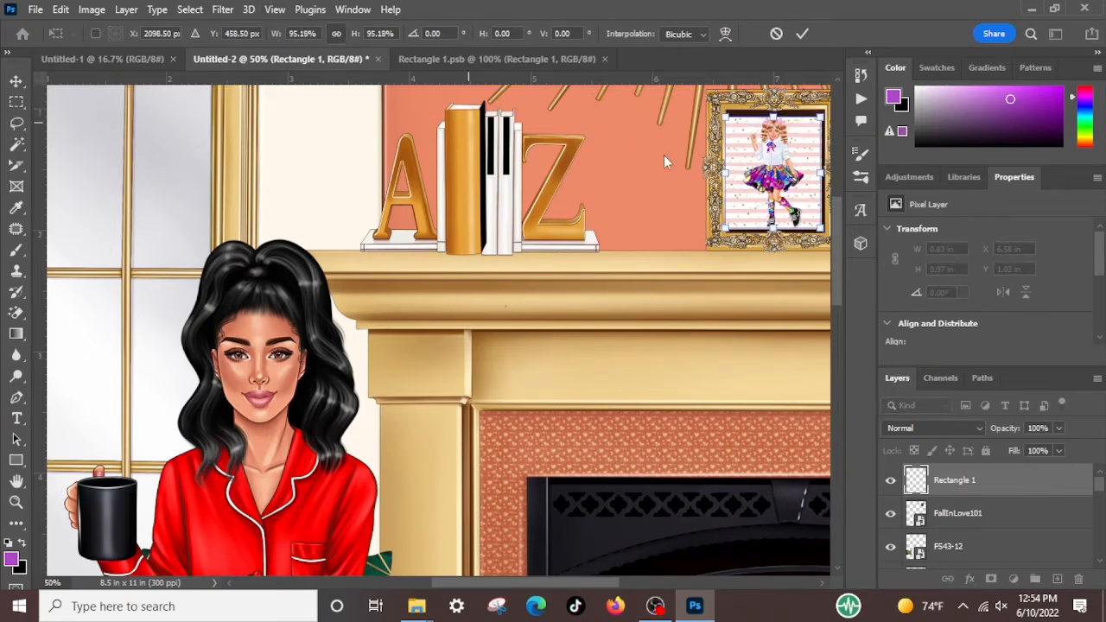
drag(484, 585, 514, 585)
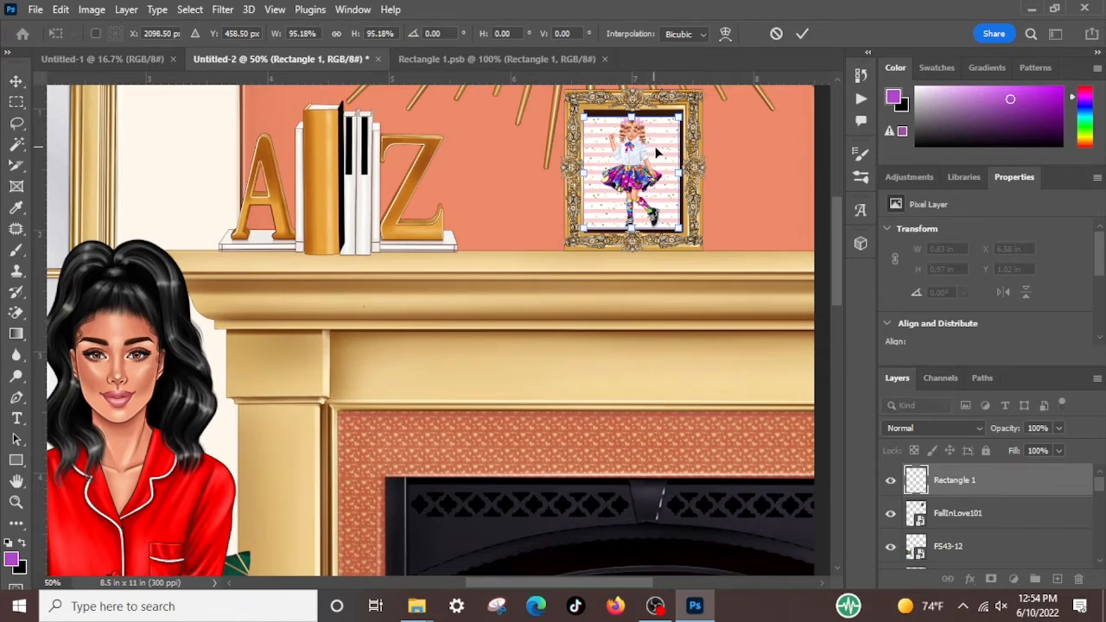
drag(654, 150, 654, 139)
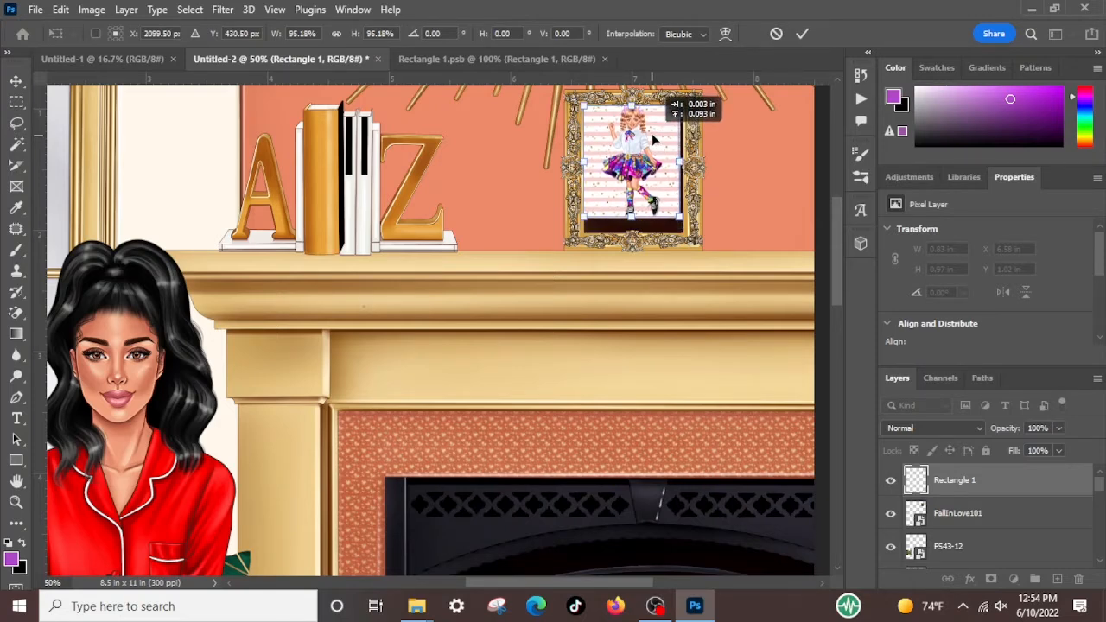
key(Return)
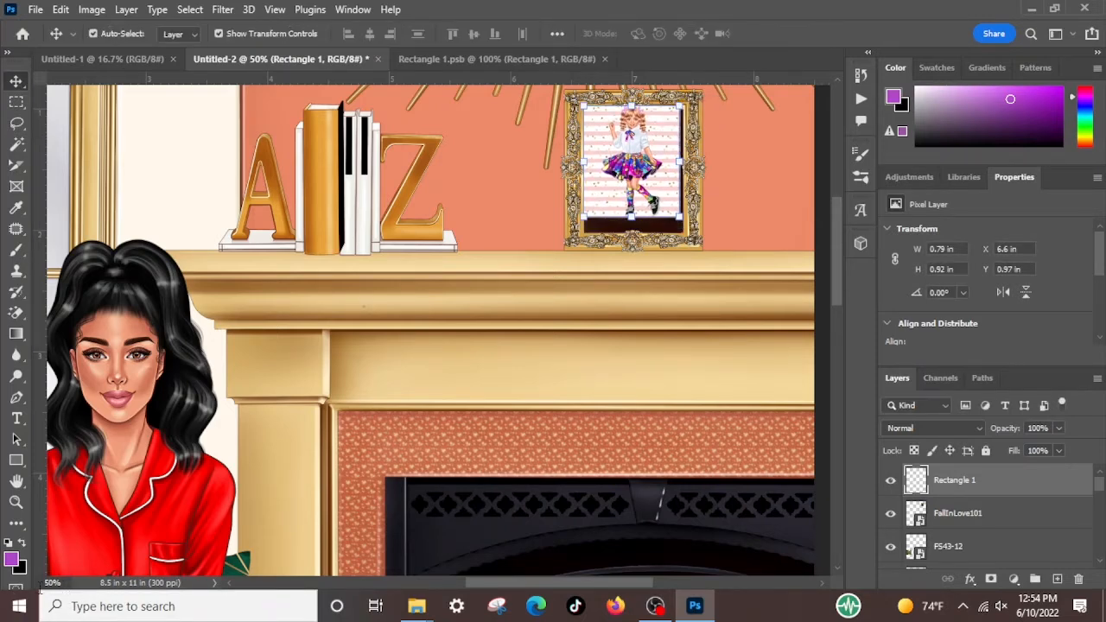
Move the picture down so its upper-left corner meets the upper-left corner of the frame opening
click(53, 583)
text(100)
key(Return)
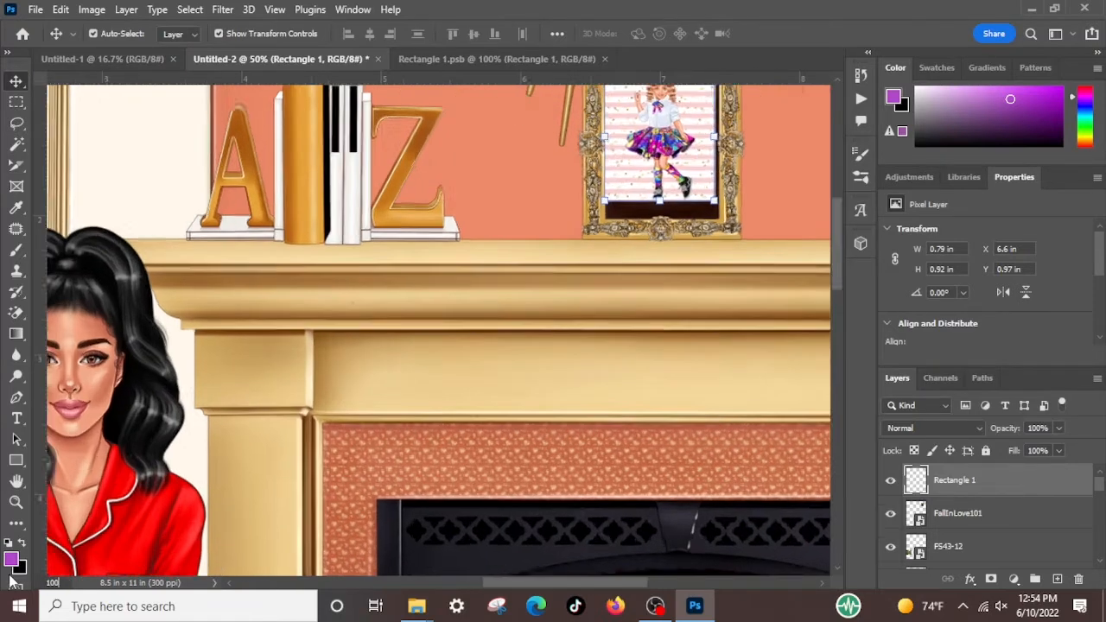
drag(591, 585, 654, 579)
scroll(545, 251, up, 1)
scroll(545, 251, up, 5)
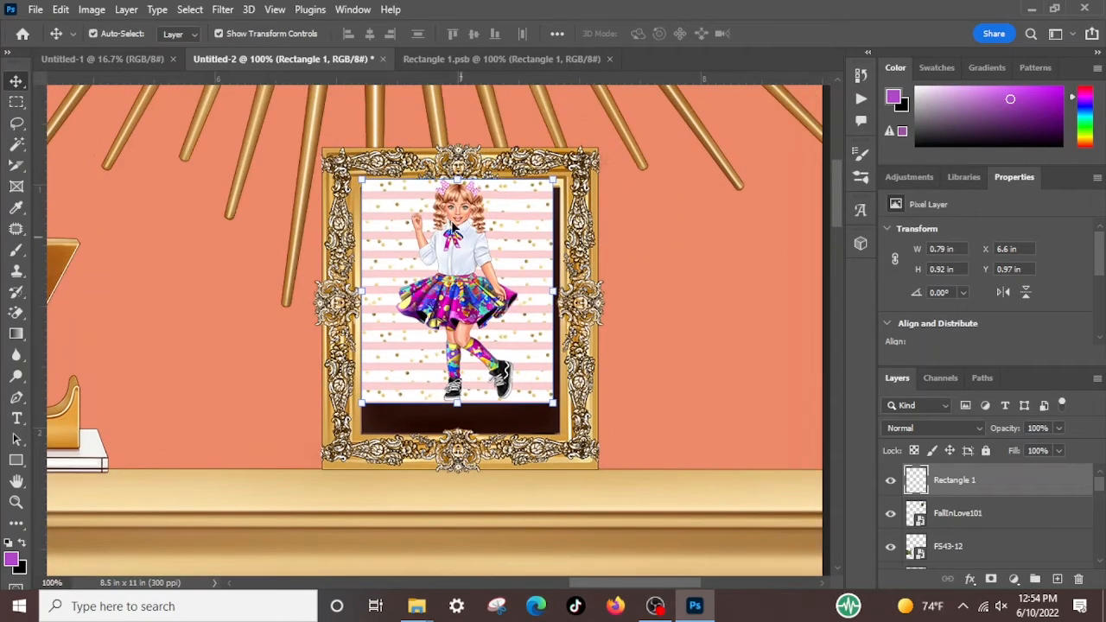
drag(436, 184, 439, 226)
scroll(421, 370, down, 1)
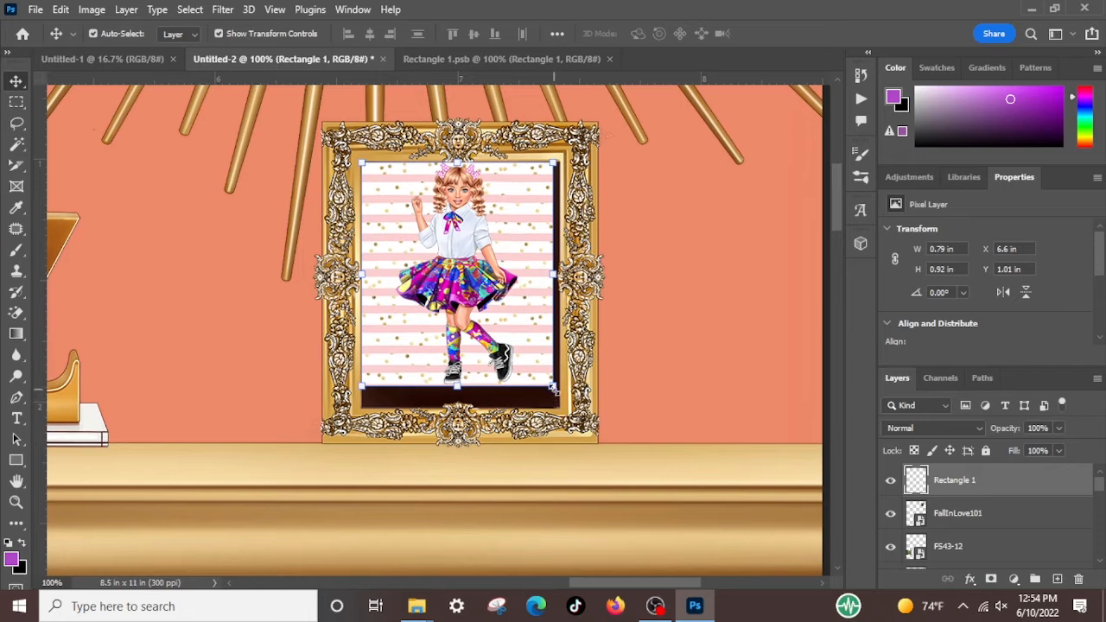
Stretch the picture non-proportionally to about 103.80% width and 110.11% height to fill the frame opening, and deselect it
drag(553, 389, 561, 408)
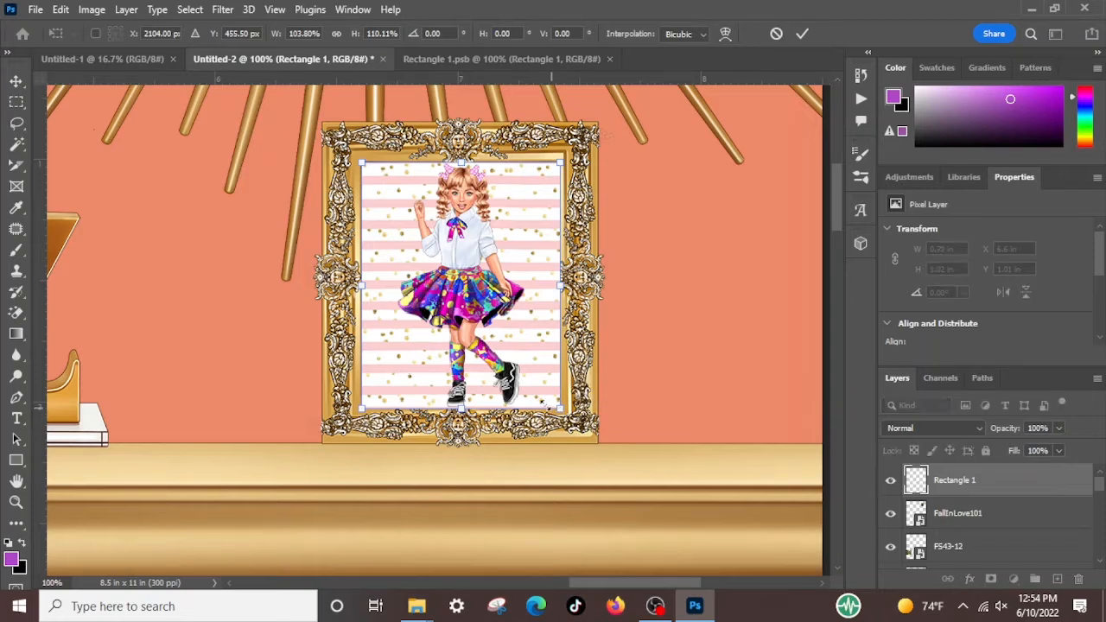
key(Return)
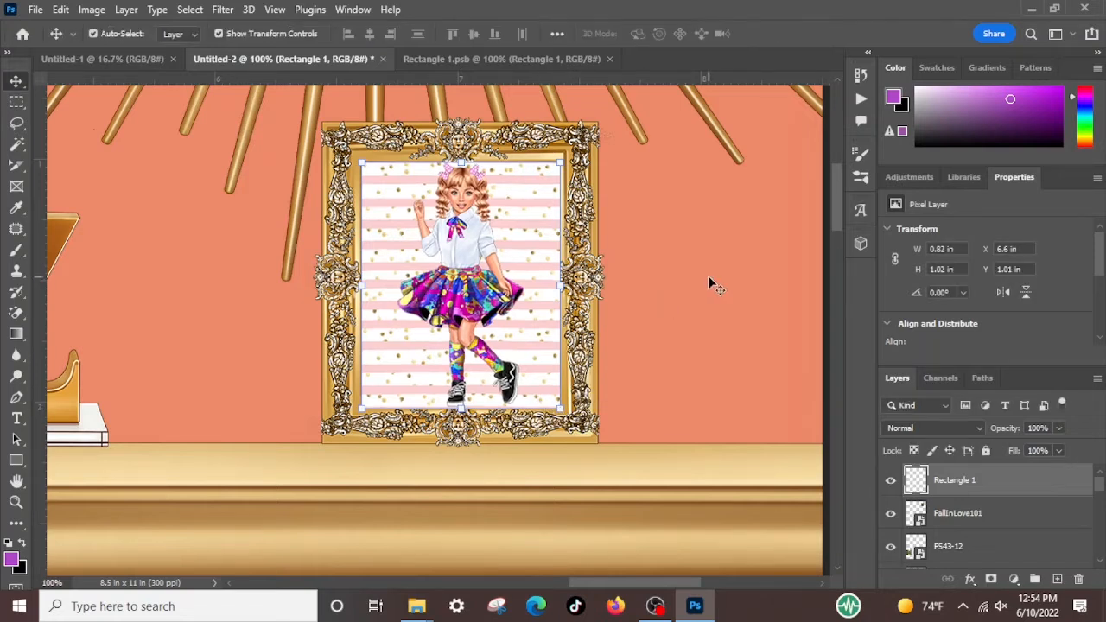
click(150, 261)
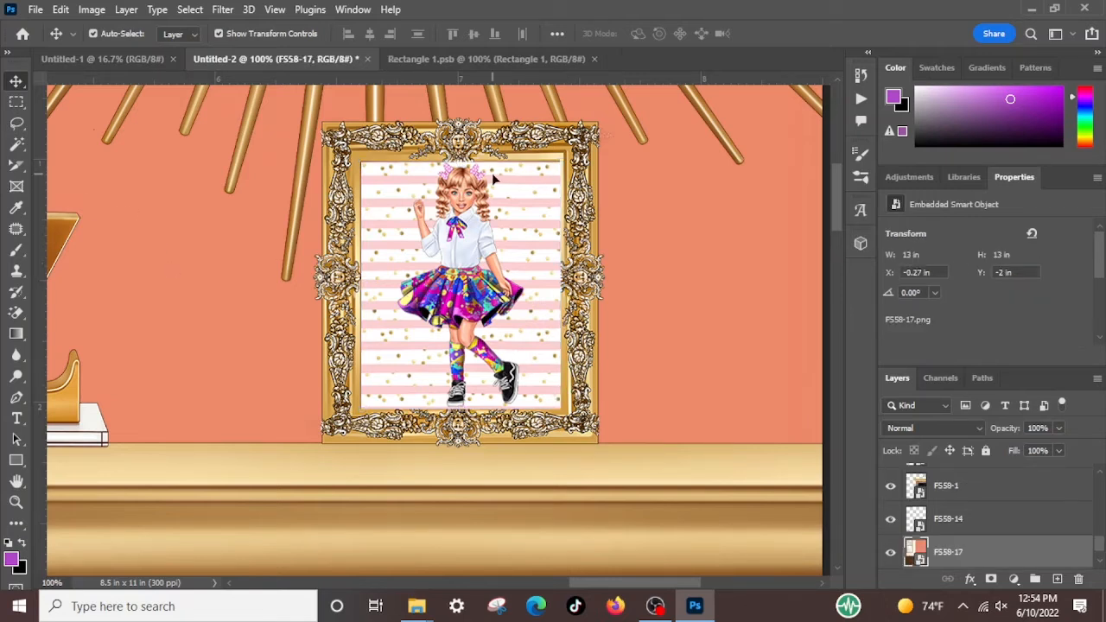
Warp the Rectangle 1 picture, nudging its upper-right and both lower corners to match the inner edges of the frame
click(381, 391)
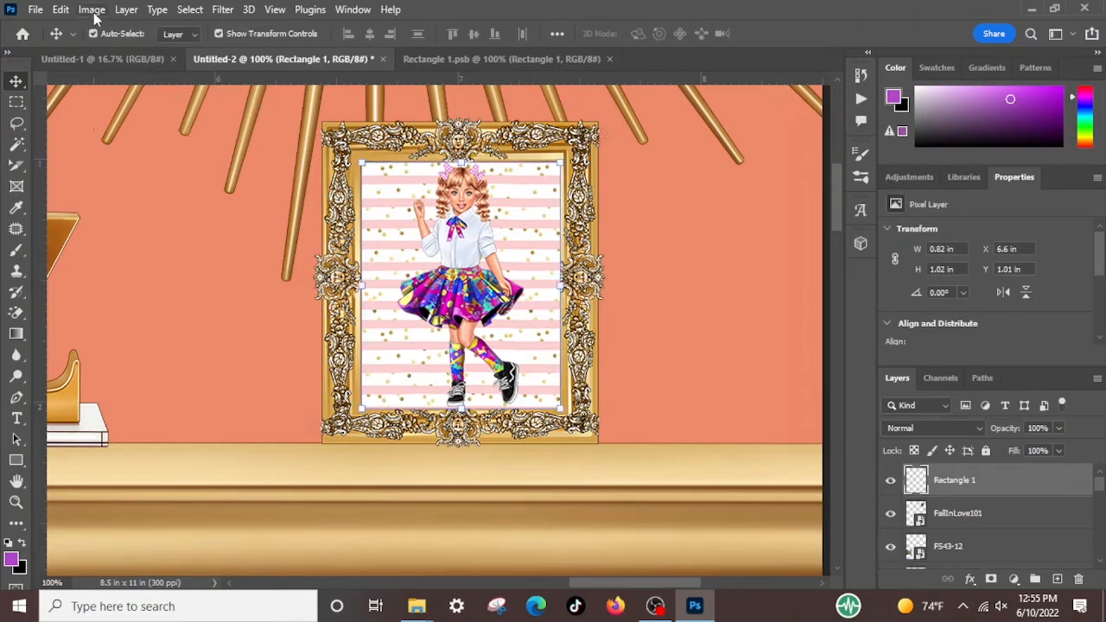
click(61, 10)
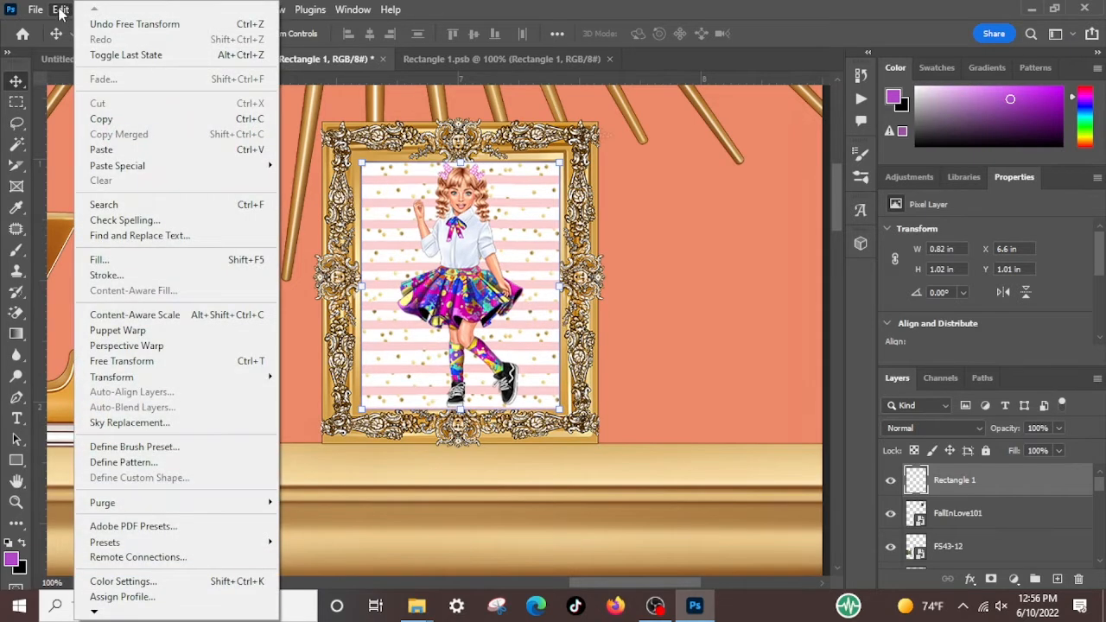
mouse_move(211, 375)
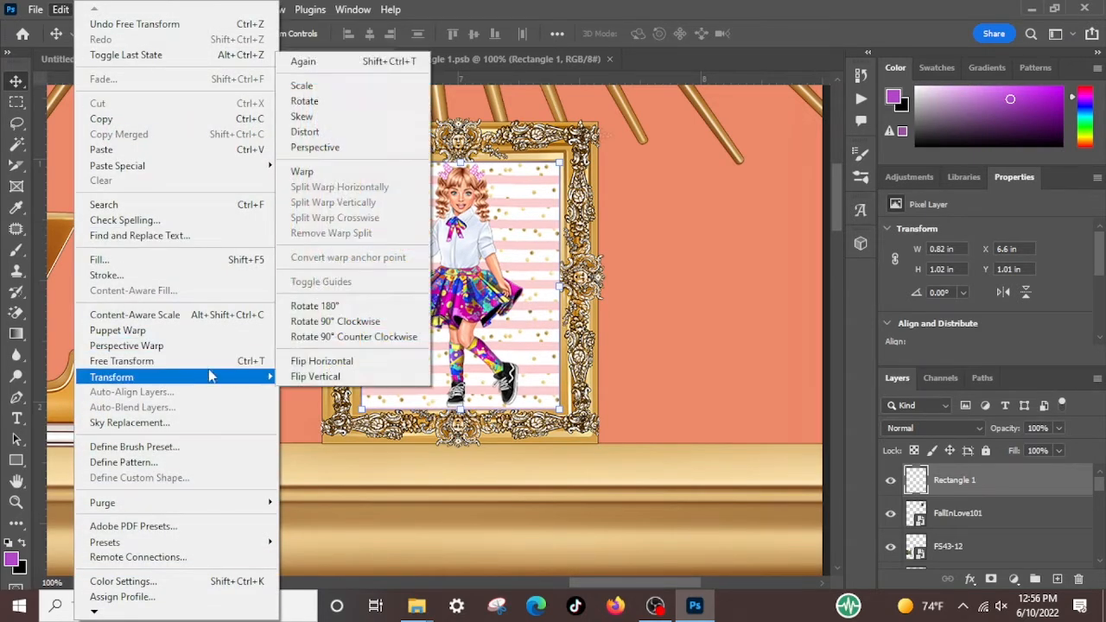
click(317, 173)
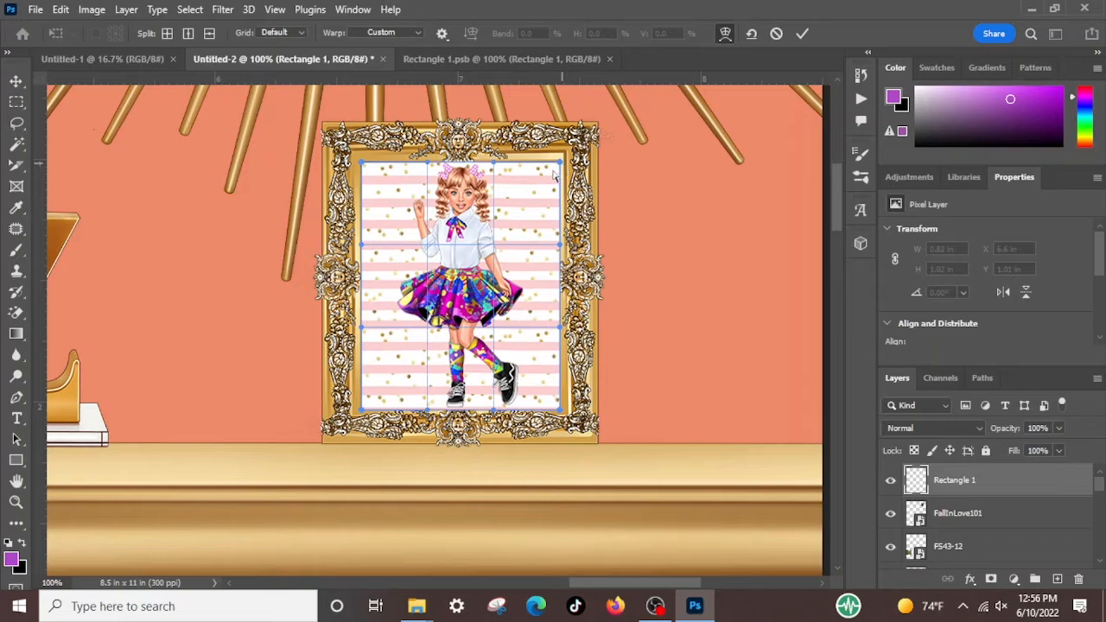
mouse_move(553, 176)
mouse_down()
mouse_move(572, 170)
mouse_move(560, 167)
mouse_up()
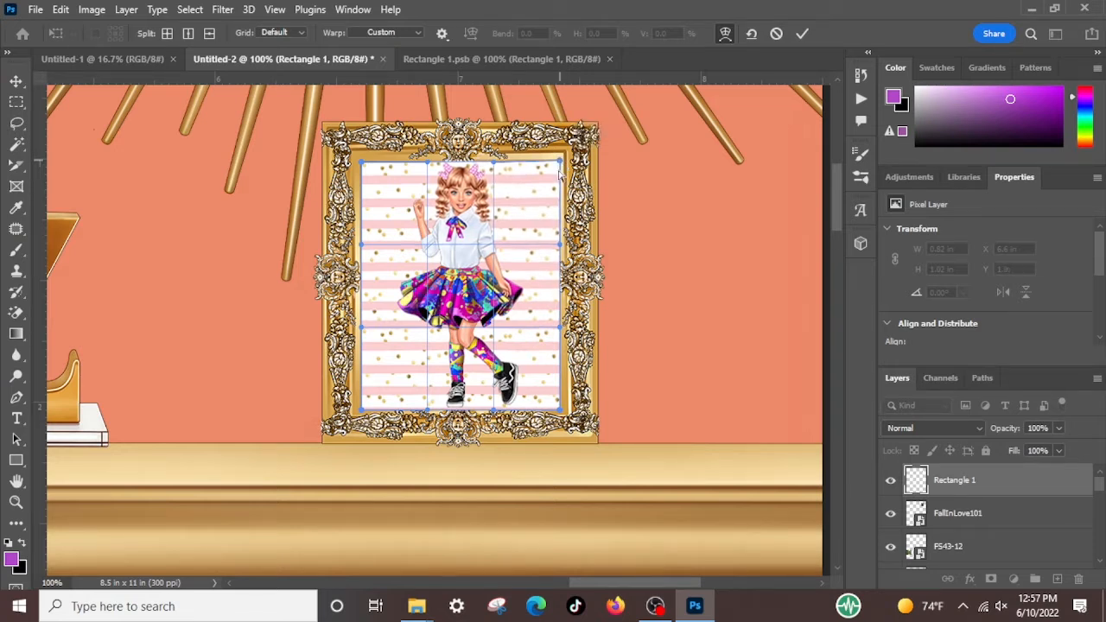
drag(362, 413, 362, 412)
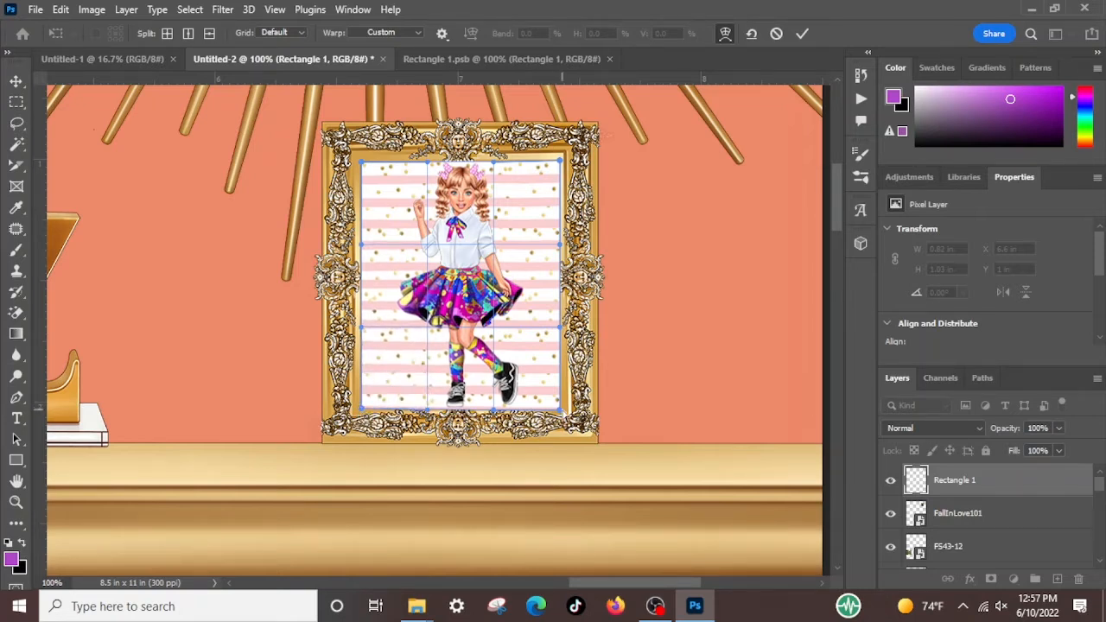
drag(561, 413, 561, 411)
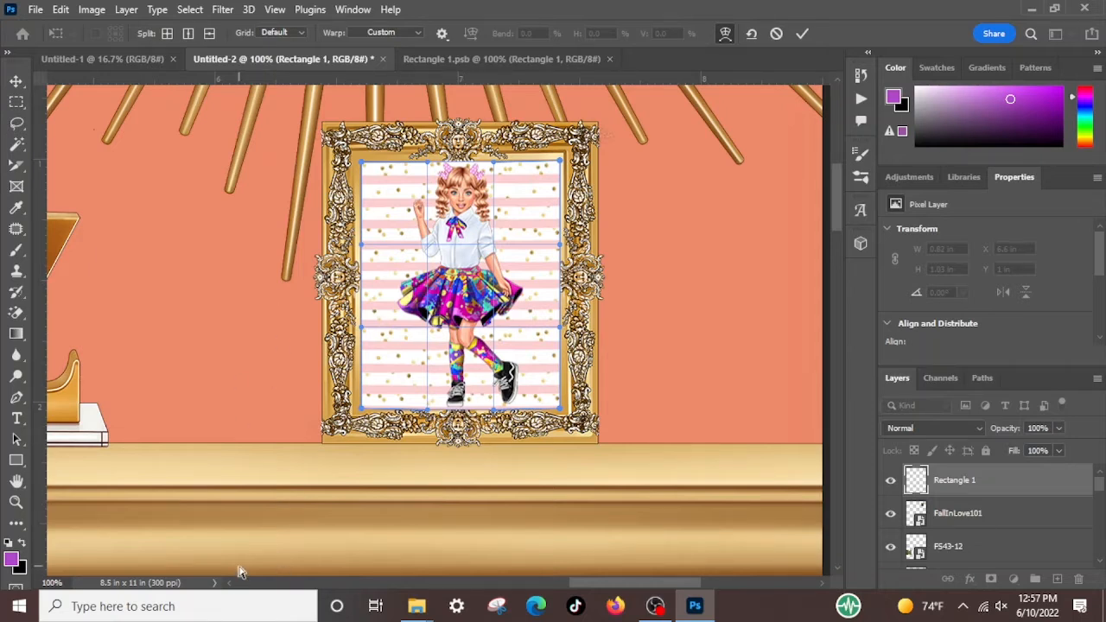
key(Return)
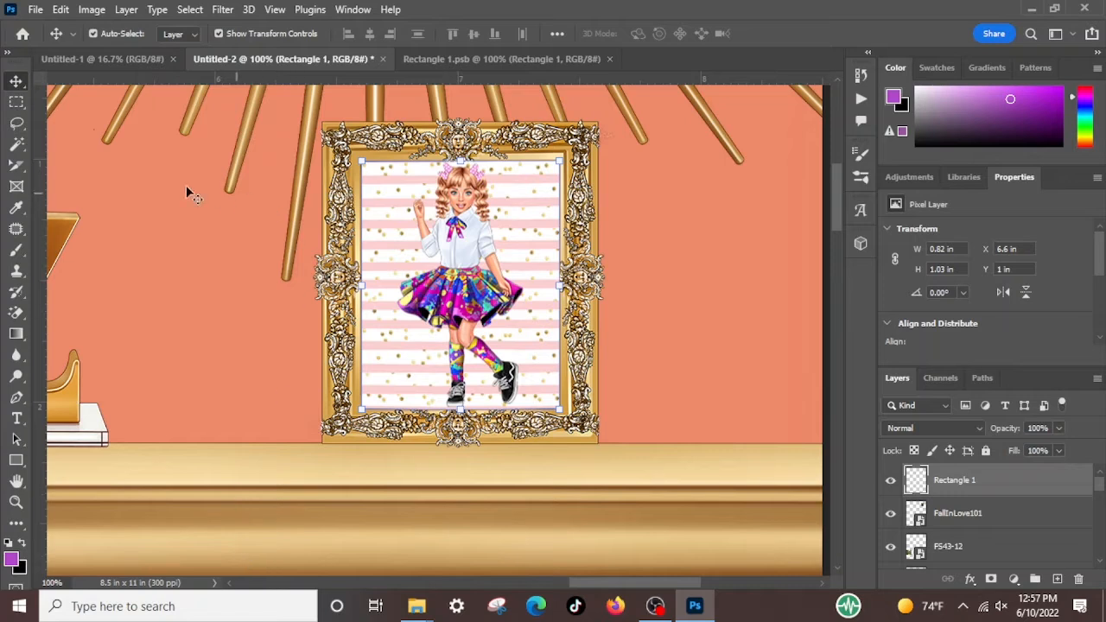
Check the framed picture within the whole living-room scene at 17% zoom, with no layer selected
click(150, 252)
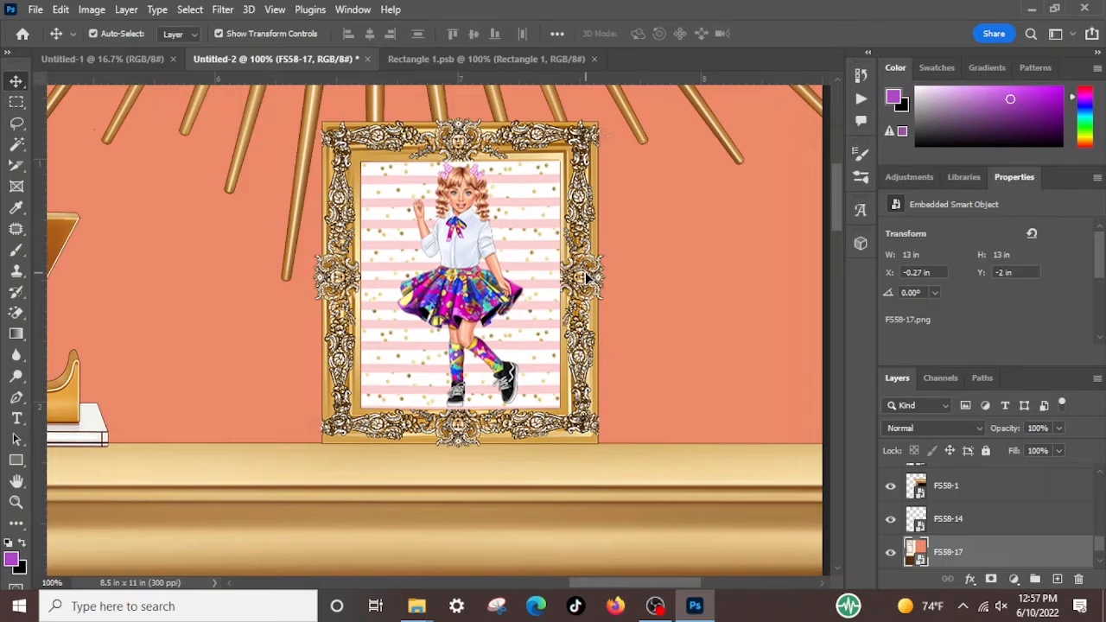
click(52, 583)
text(17)
key(Return)
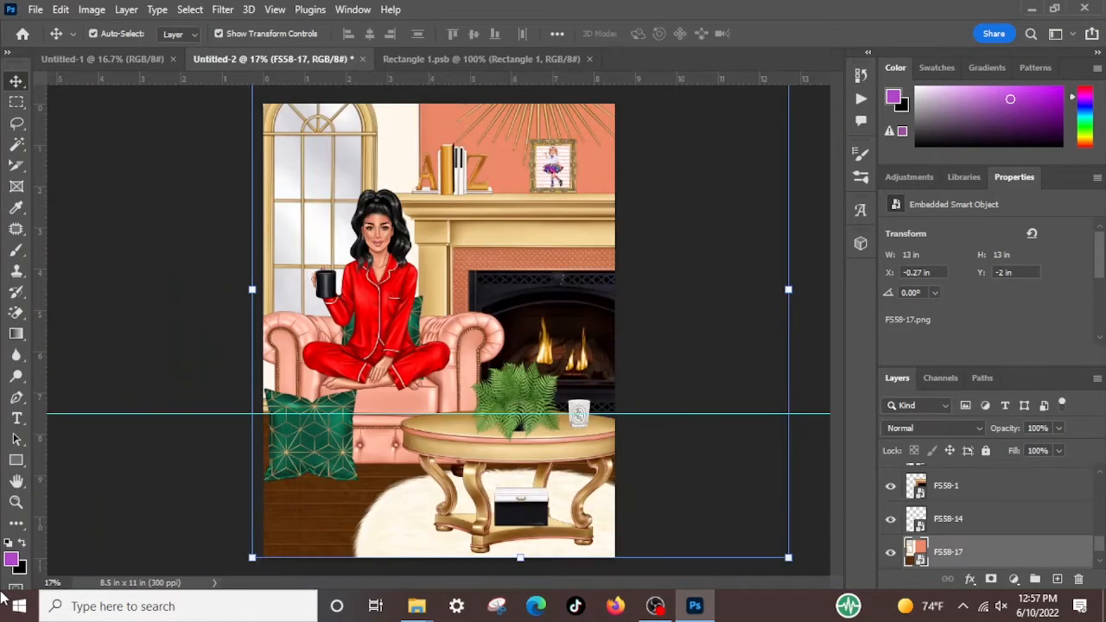
click(148, 222)
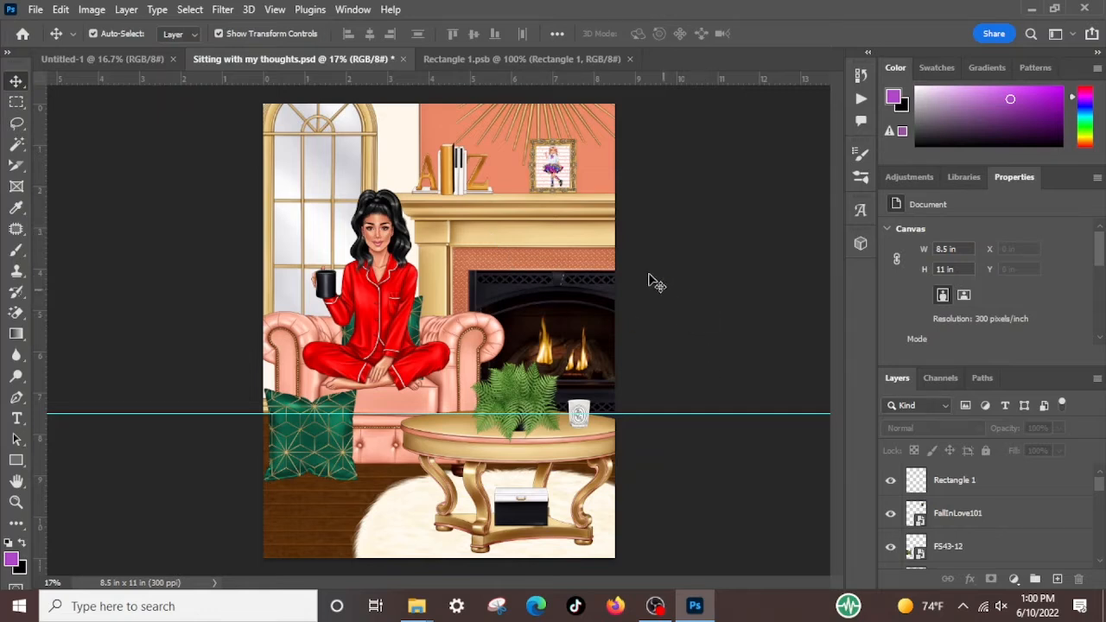
Add a Hue/Saturation adjustment layer above Rectangle 1 with an Orange colour label, Normal mode and 100% opacity
click(126, 9)
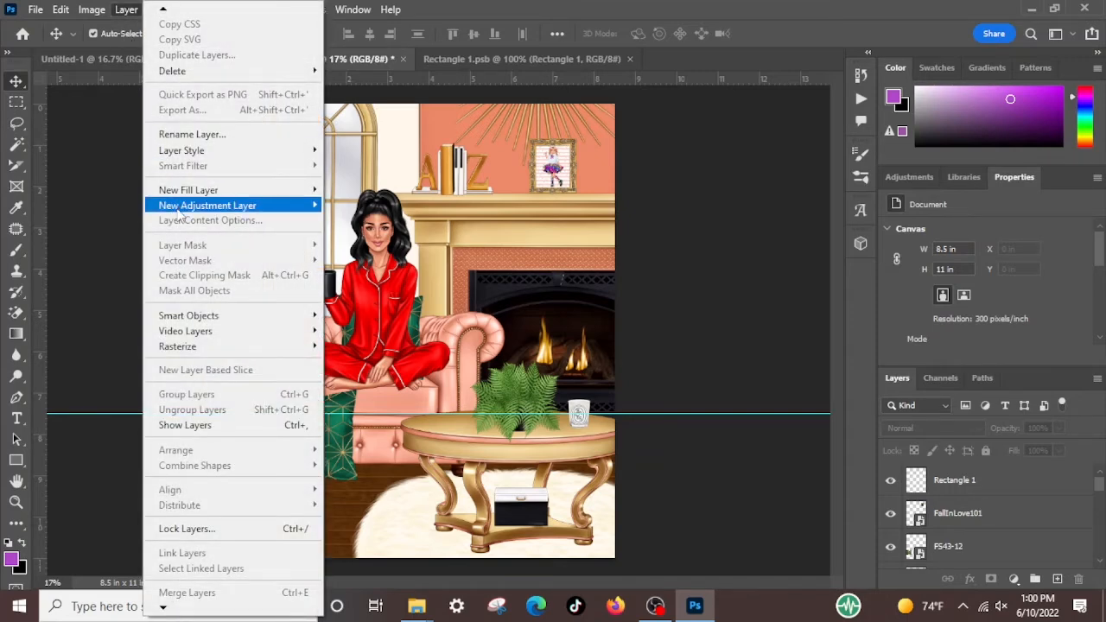
mouse_move(182, 210)
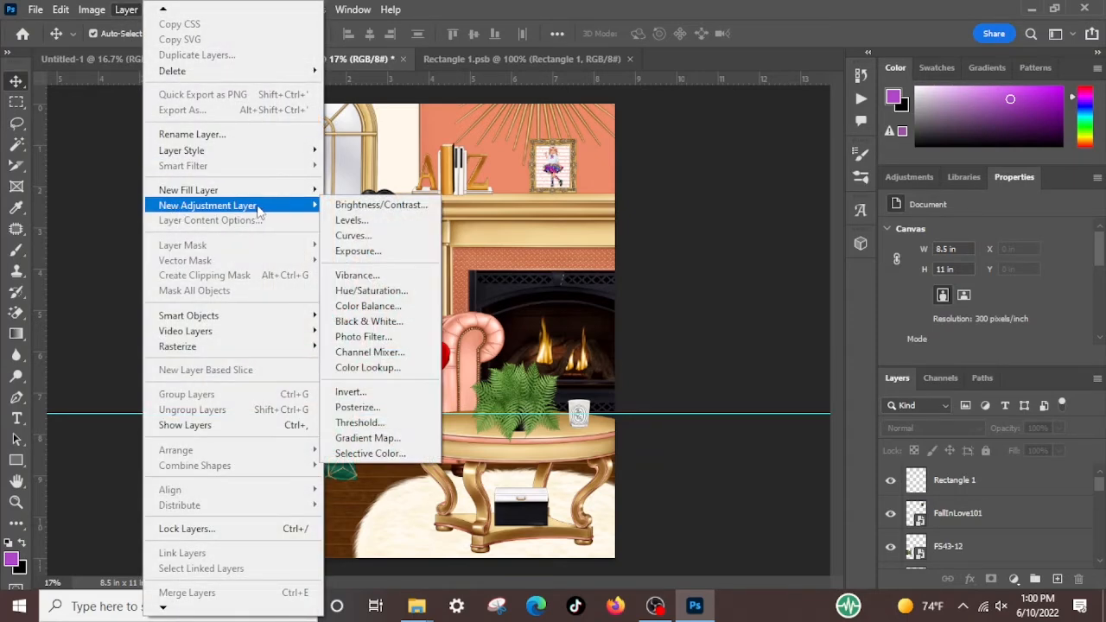
click(364, 292)
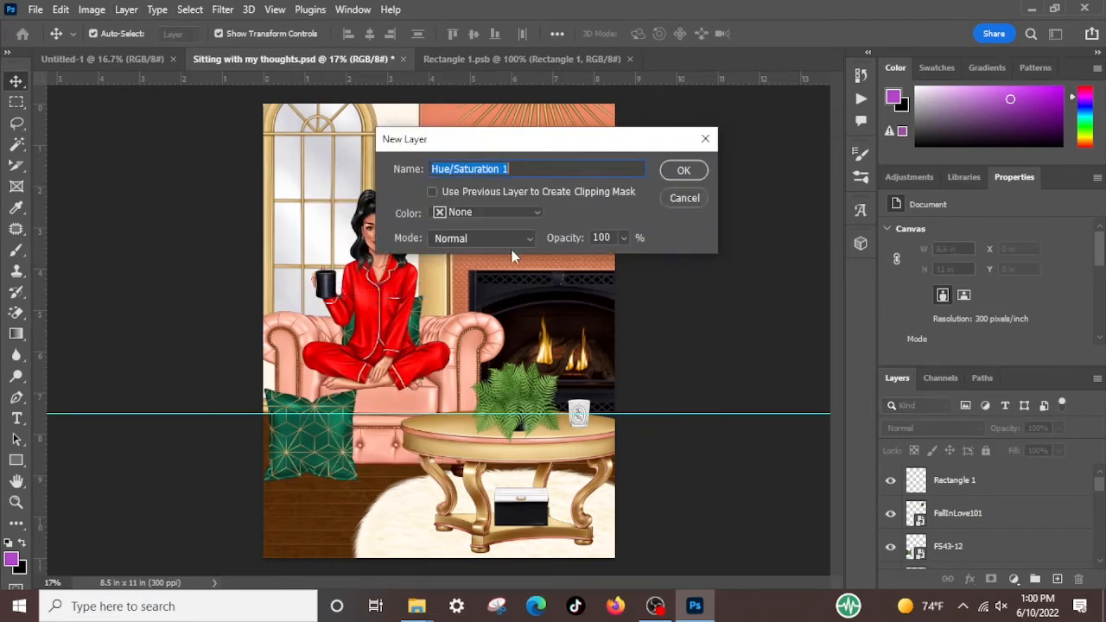
click(536, 213)
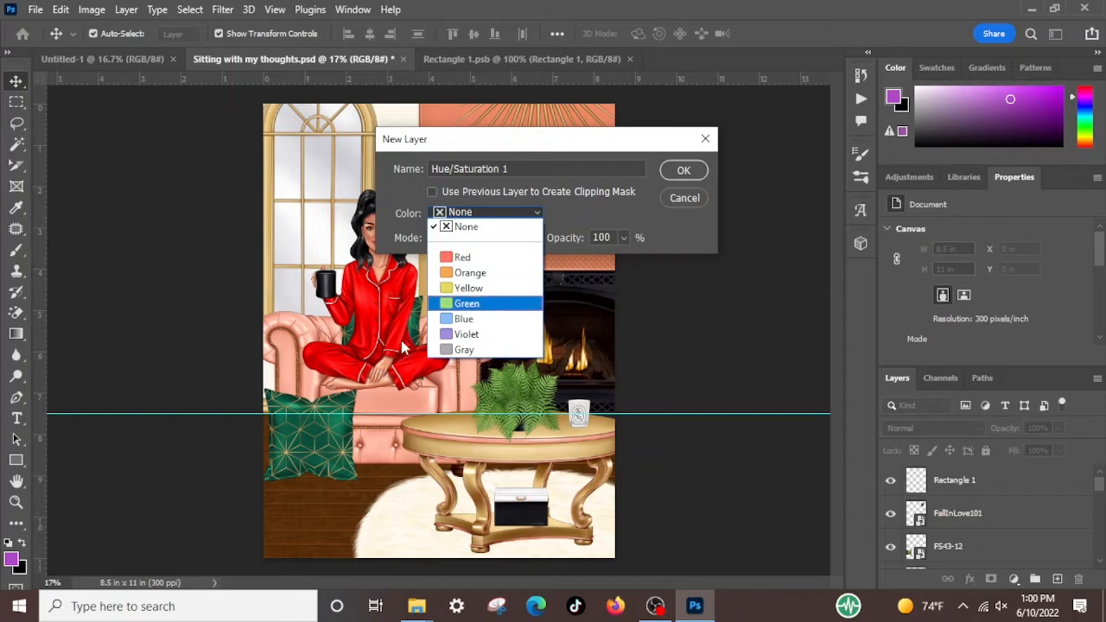
click(464, 273)
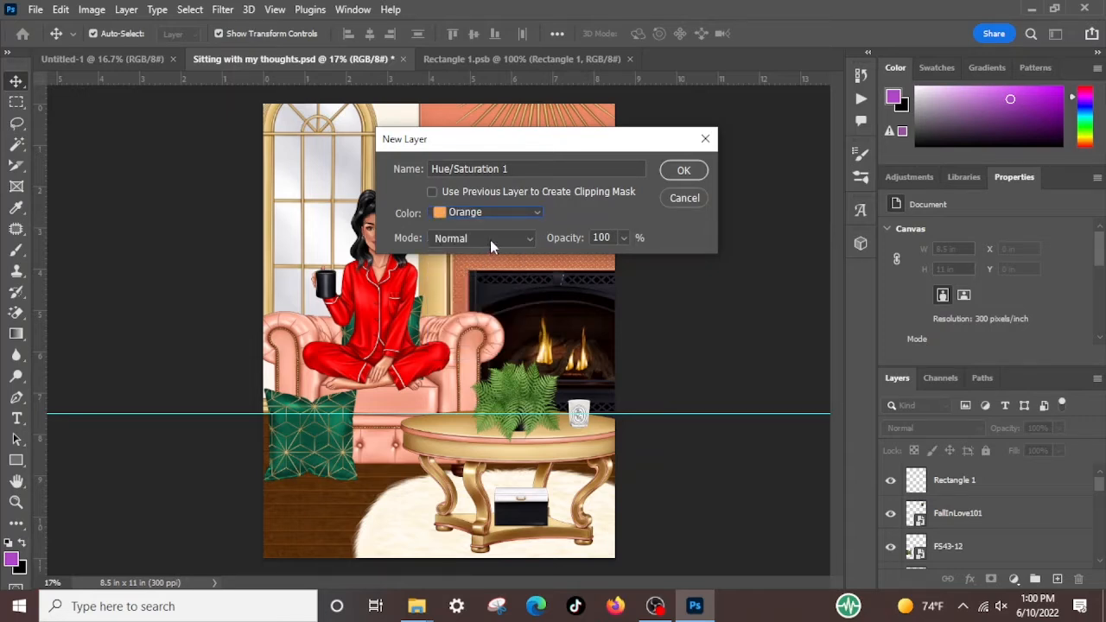
click(679, 171)
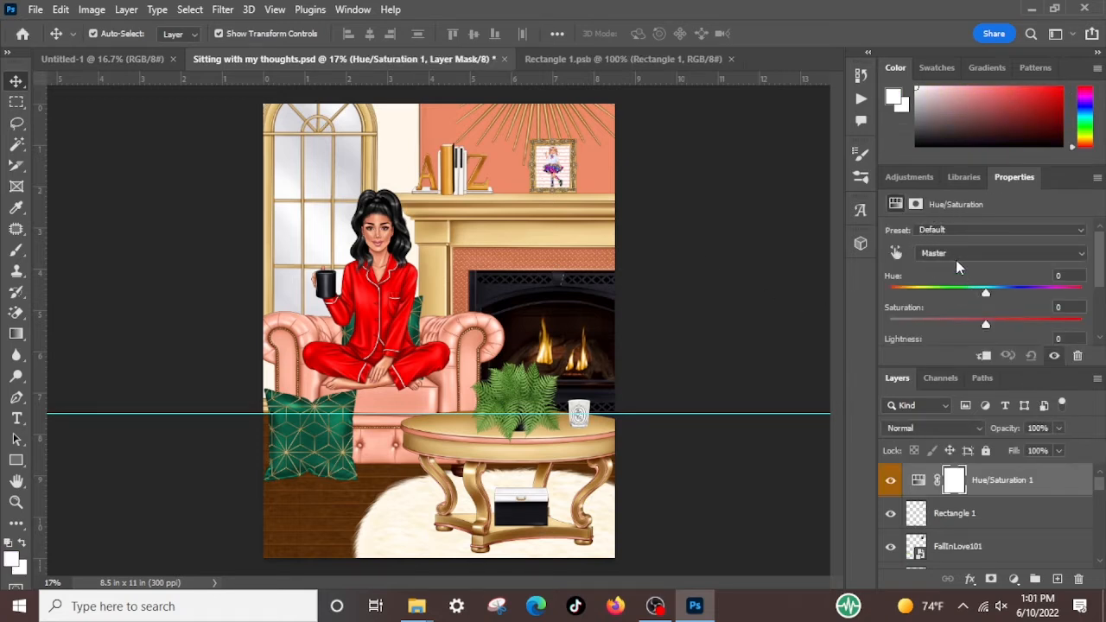
Target the coral wall in the Hue/Saturation adjustment by choosing Magentas, sampling the wall beside the frame and narrowing the sampled colour range
click(931, 252)
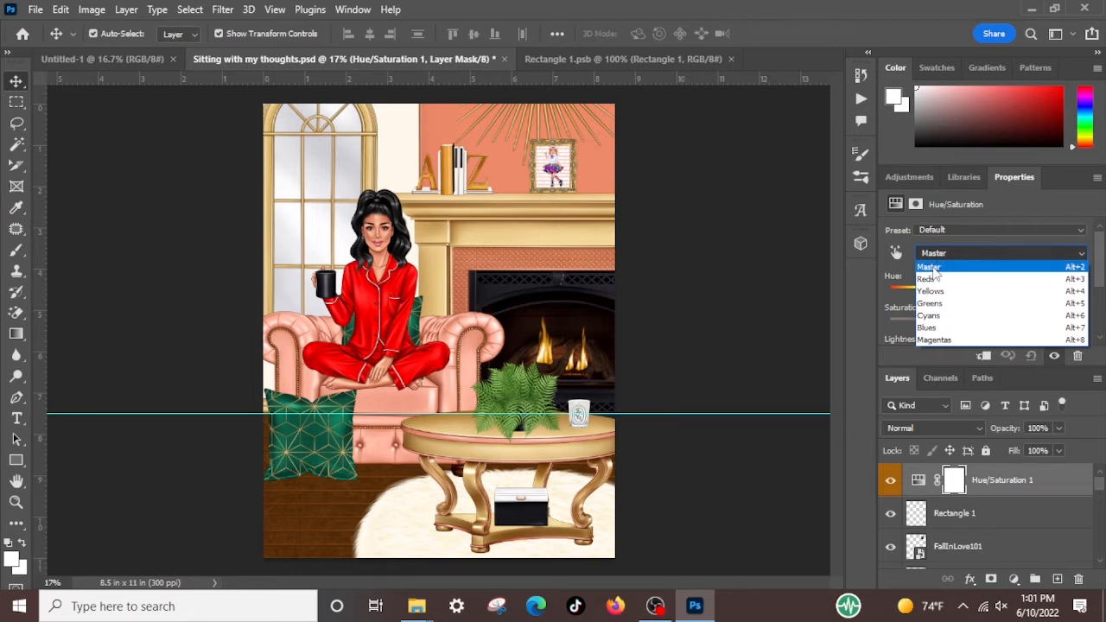
click(939, 341)
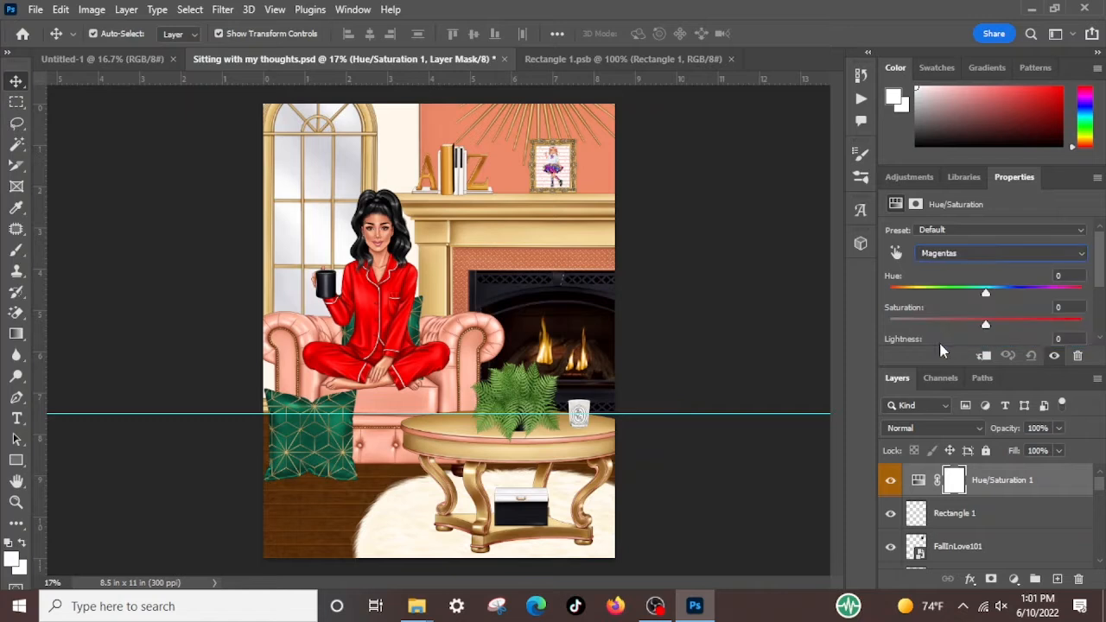
scroll(930, 311, down, 3)
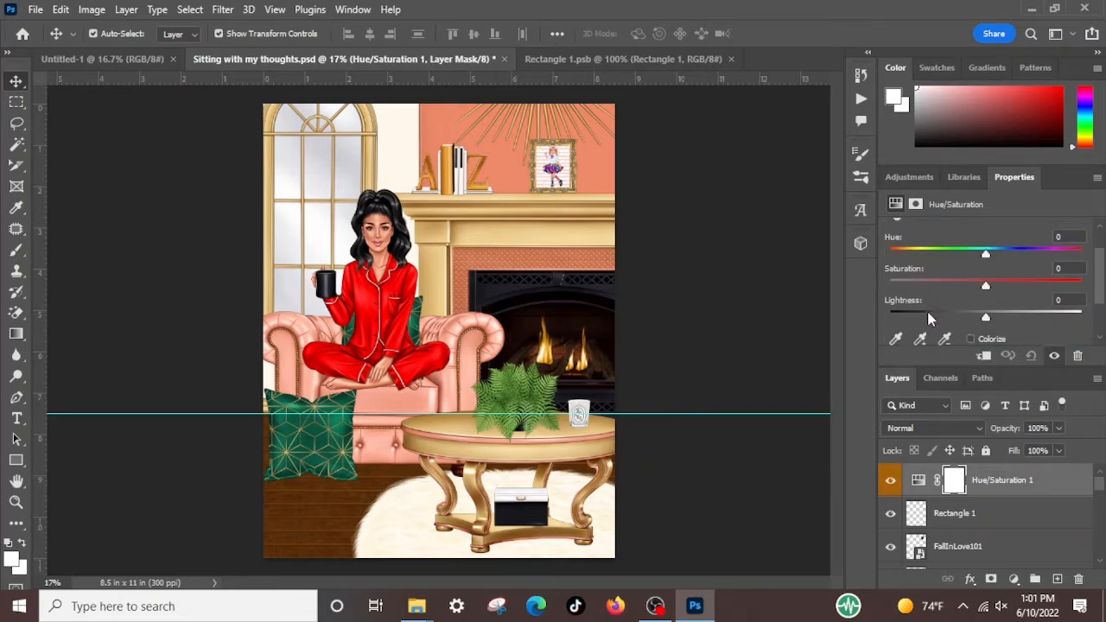
click(896, 300)
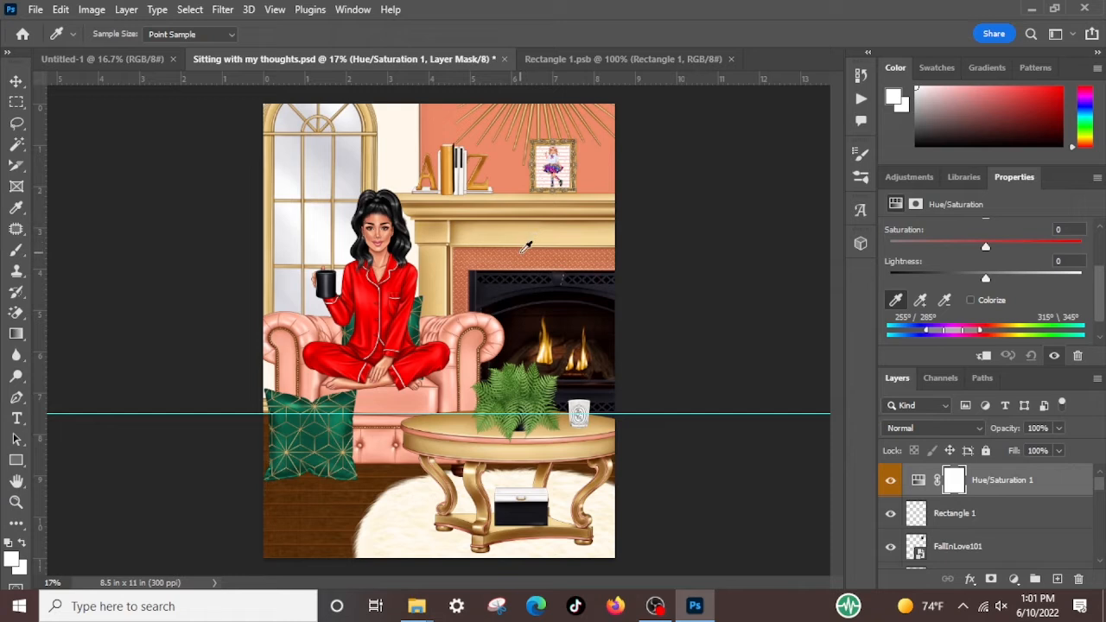
click(517, 168)
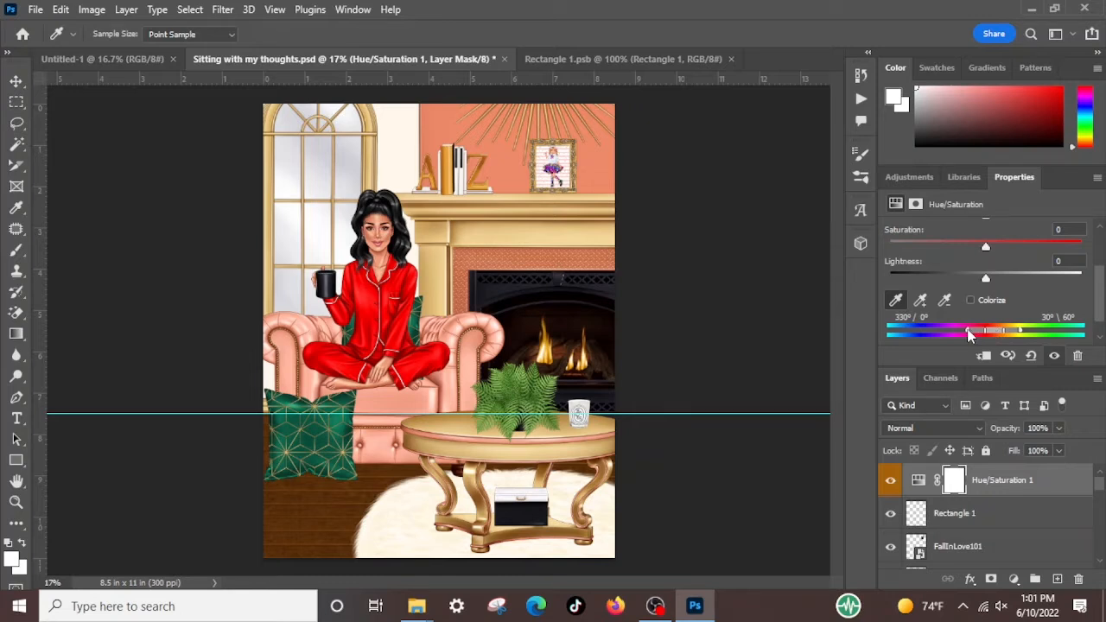
drag(969, 335, 997, 343)
scroll(962, 254, up, 3)
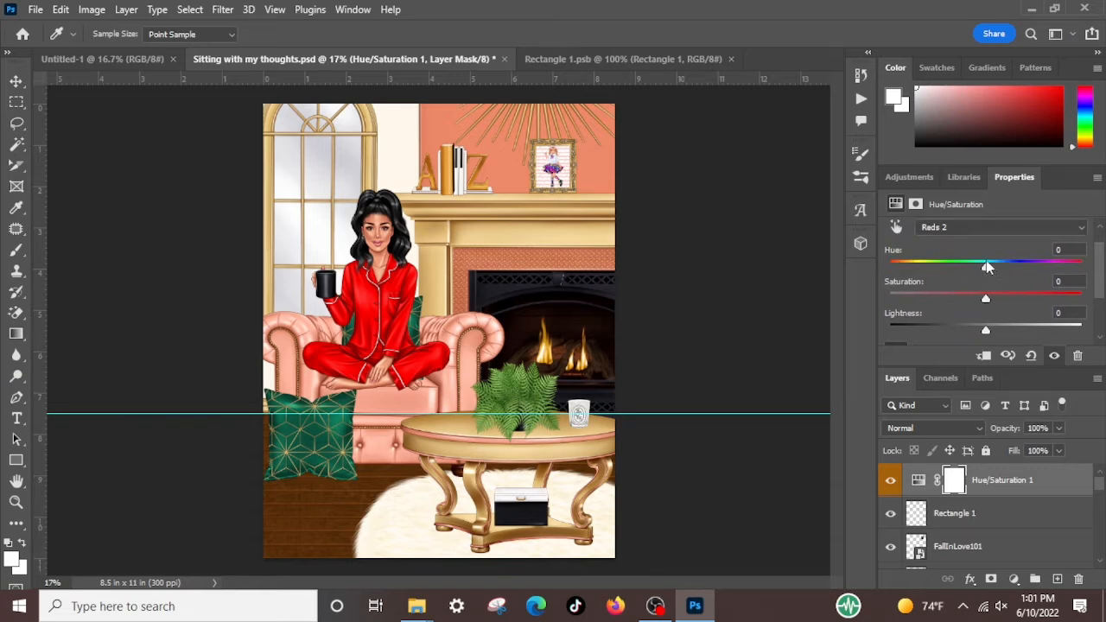
Adjust the Reds 2 colour range, extending its lower falloff to 354° and pulling in its upper falloff
drag(985, 271, 984, 270)
mouse_move(982, 268)
mouse_down()
mouse_move(940, 271)
mouse_move(1028, 287)
mouse_move(985, 287)
mouse_up()
scroll(994, 341, down, 3)
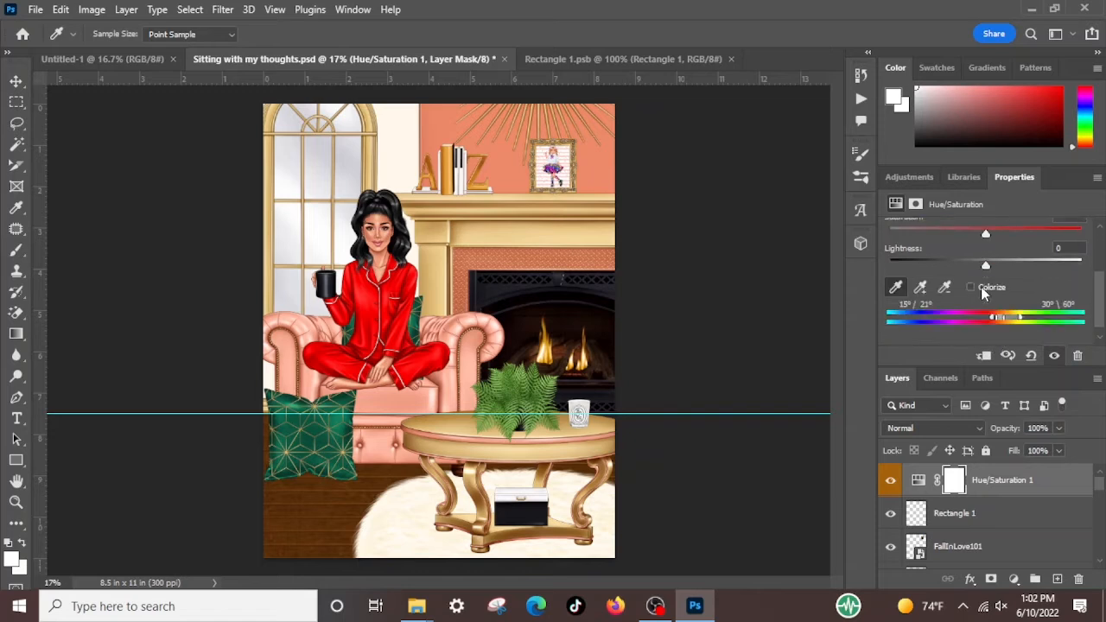
drag(991, 311, 984, 308)
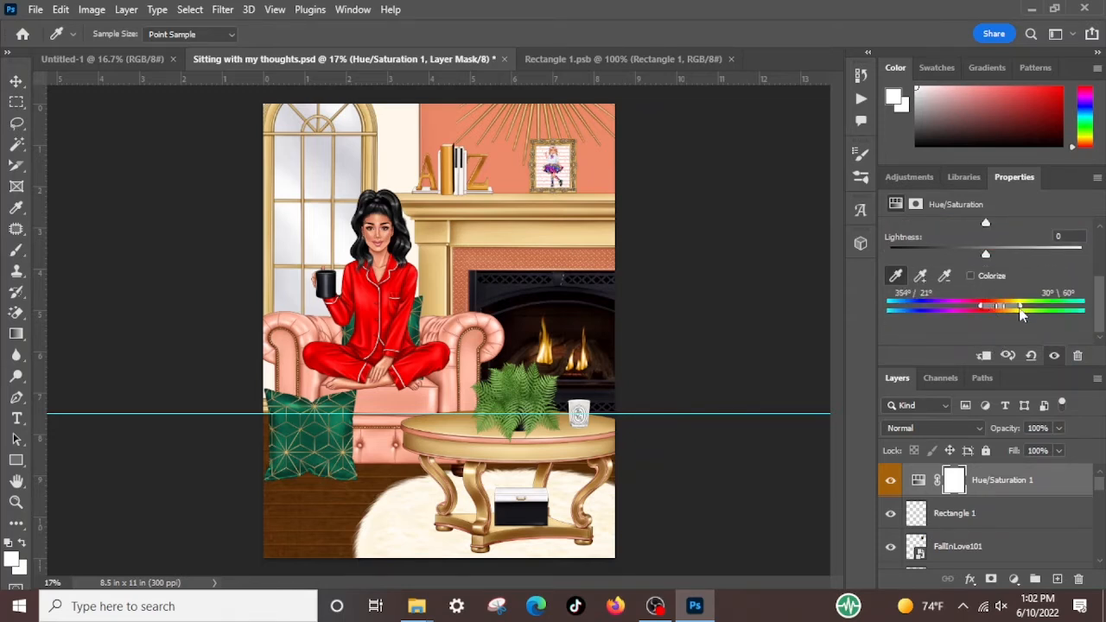
drag(1021, 312, 995, 303)
Try hue shifts on the narrowed Reds 2 range of the Hue/Saturation adjustment
scroll(1002, 301, up, 3)
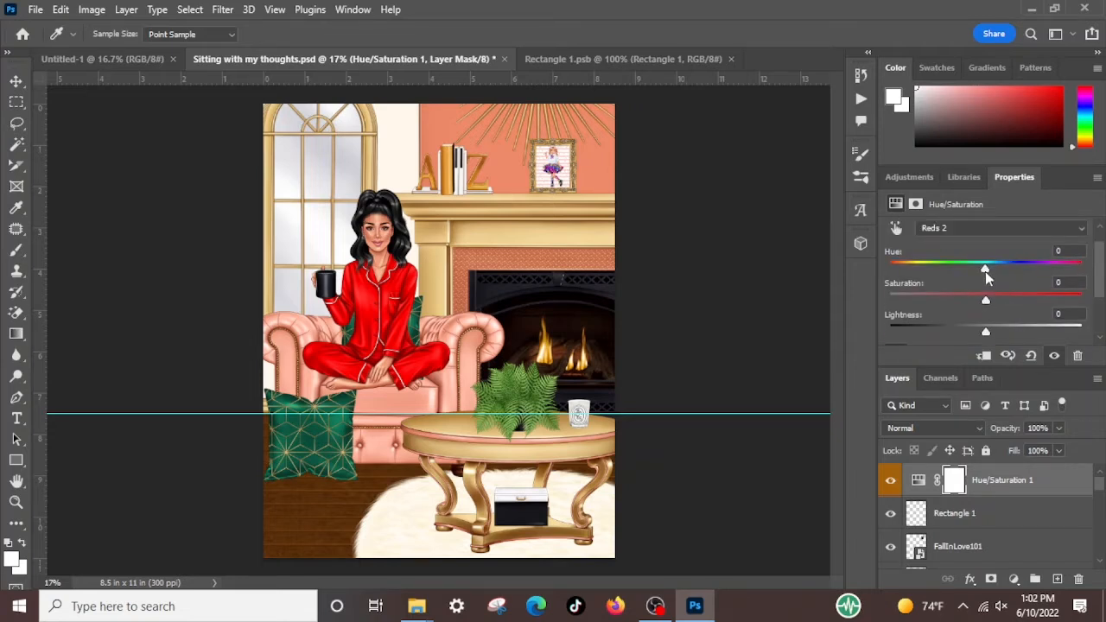
drag(985, 271, 987, 302)
scroll(988, 301, down, 2)
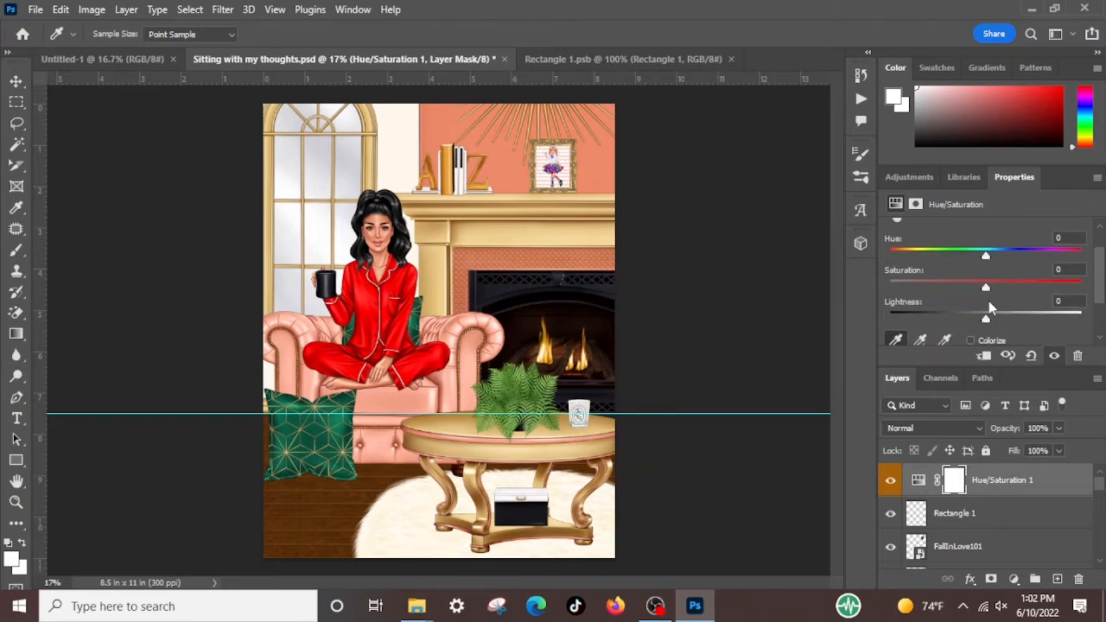
scroll(988, 301, up, 3)
scroll(989, 304, up, 1)
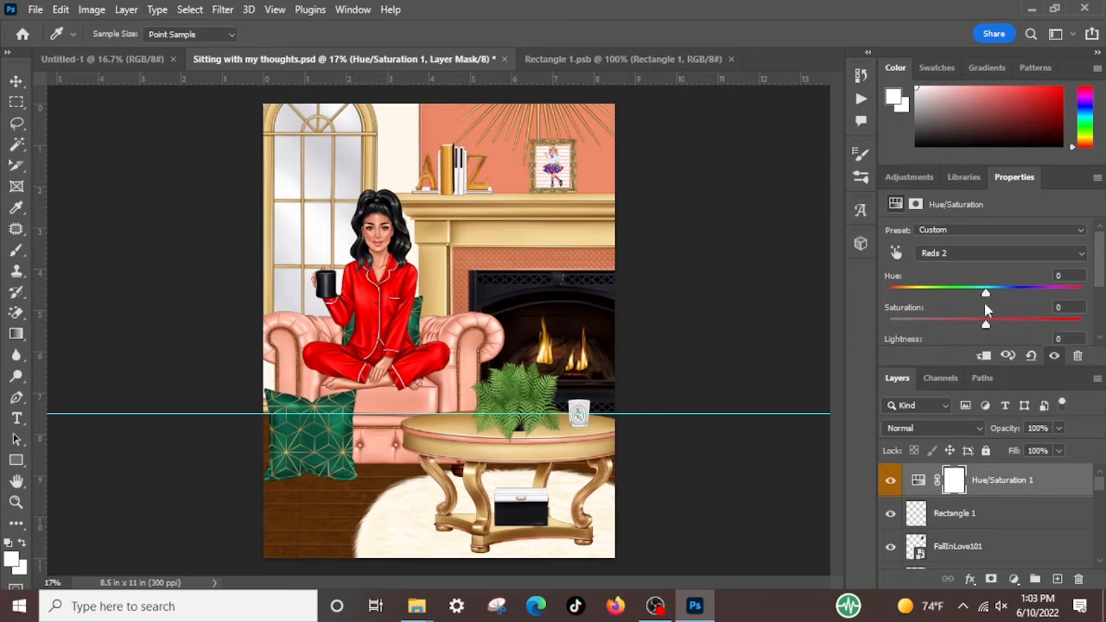
scroll(987, 295, down, 3)
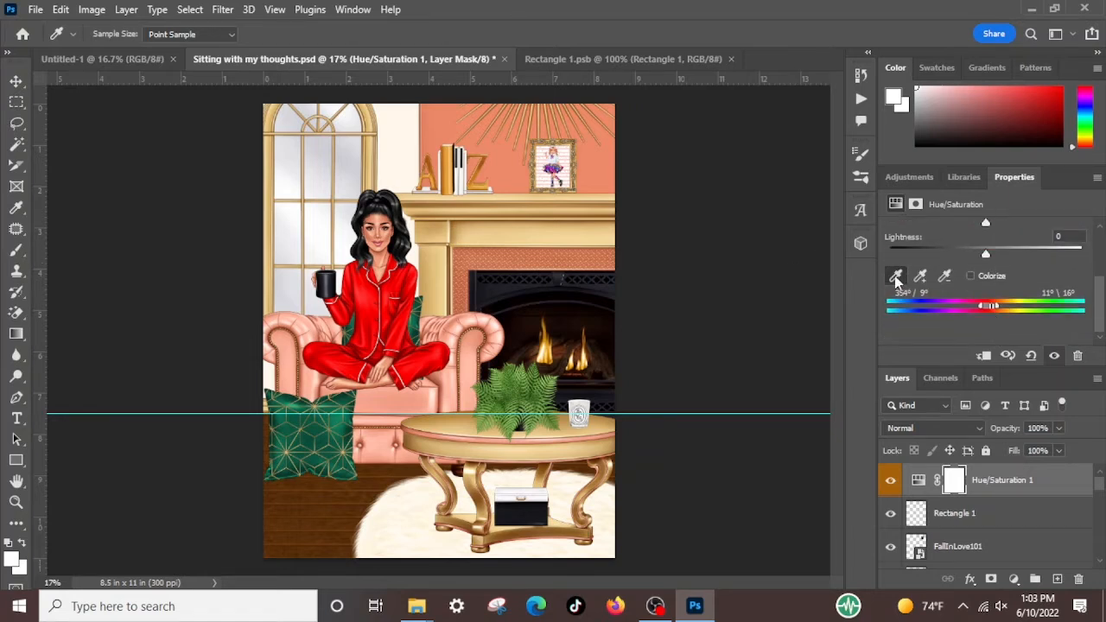
Resample the coral wall beside the picture frame for Reds 2 and extend the range's lower falloff to 286°
key(v)
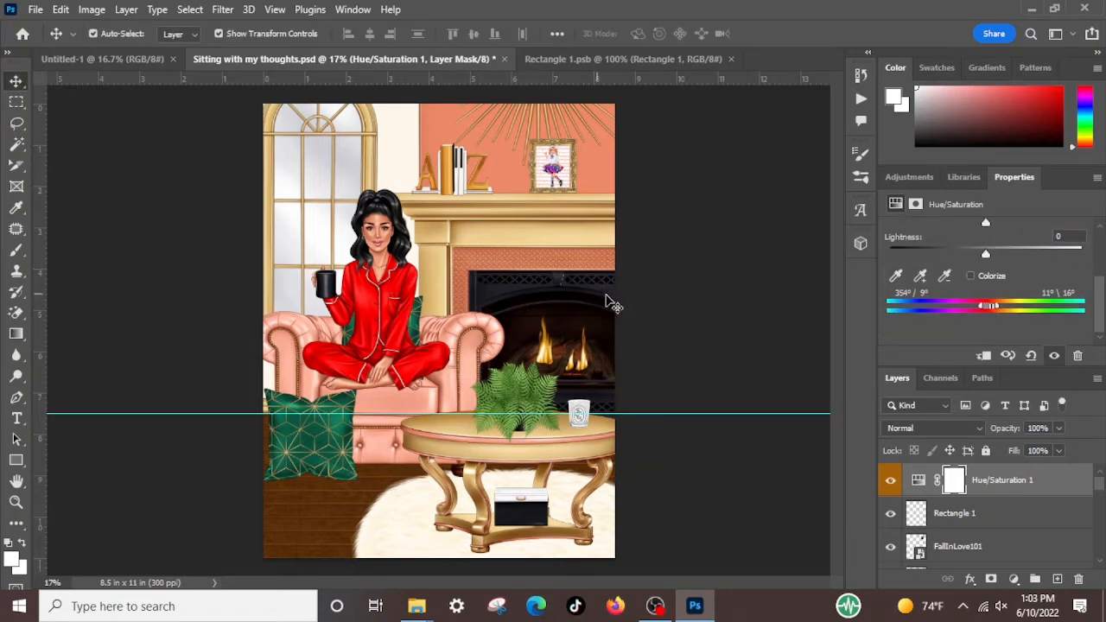
click(896, 276)
click(602, 178)
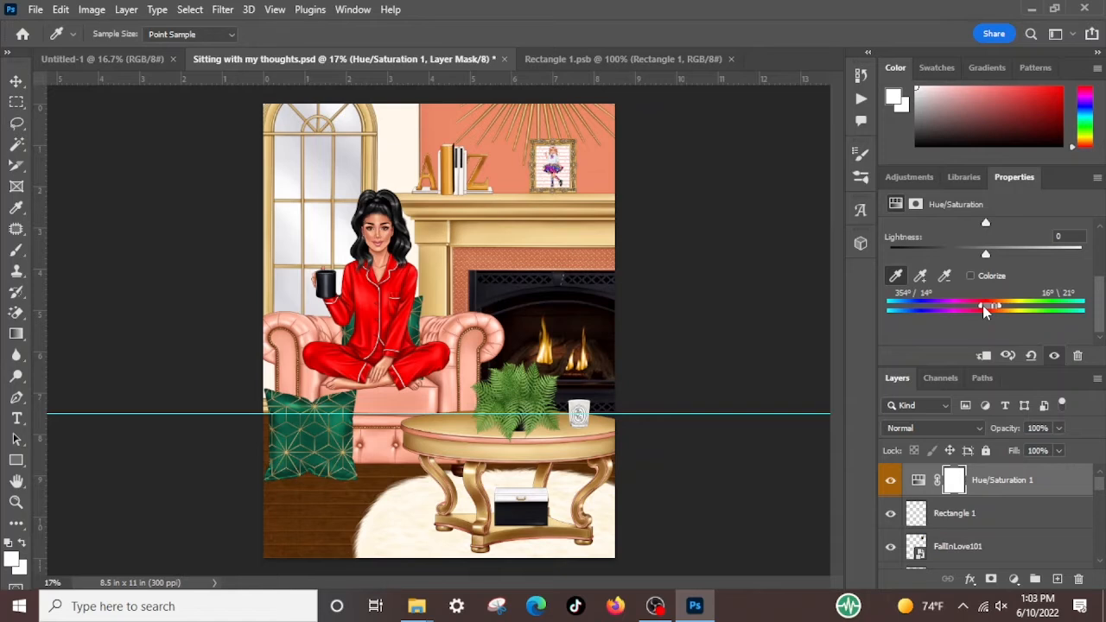
drag(983, 305, 947, 315)
Try a pink hue on the Reds 2 range, and set the hue to +10
scroll(945, 308, up, 2)
mouse_move(986, 232)
mouse_down()
mouse_move(1001, 239)
mouse_move(967, 237)
mouse_up()
mouse_move(970, 237)
mouse_down()
mouse_move(1002, 236)
mouse_move(955, 238)
mouse_up()
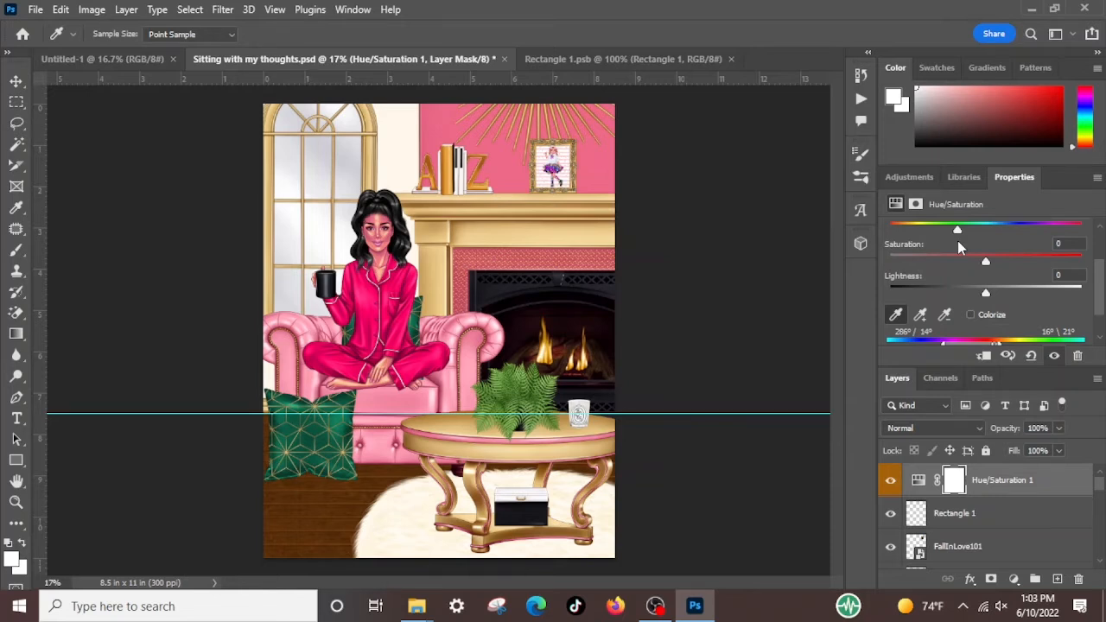
drag(957, 245, 997, 266)
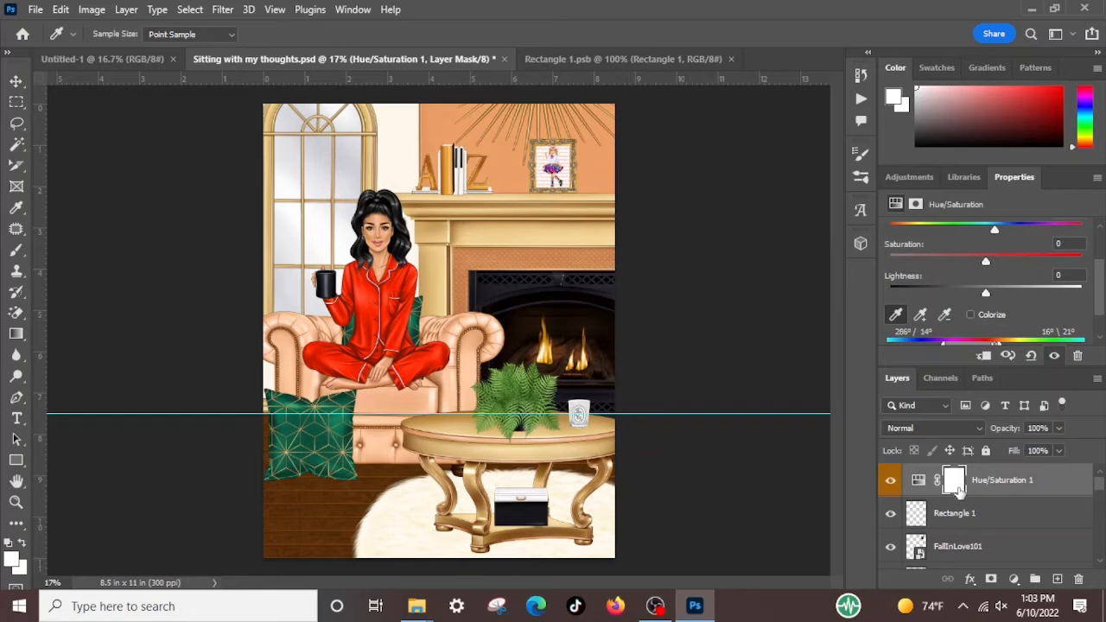
Delete the two woman layers WAKEUPWITHSTYLE-14 and WAKEUPWITHSTYLE-32, leaving no layer selected
scroll(993, 525, down, 4)
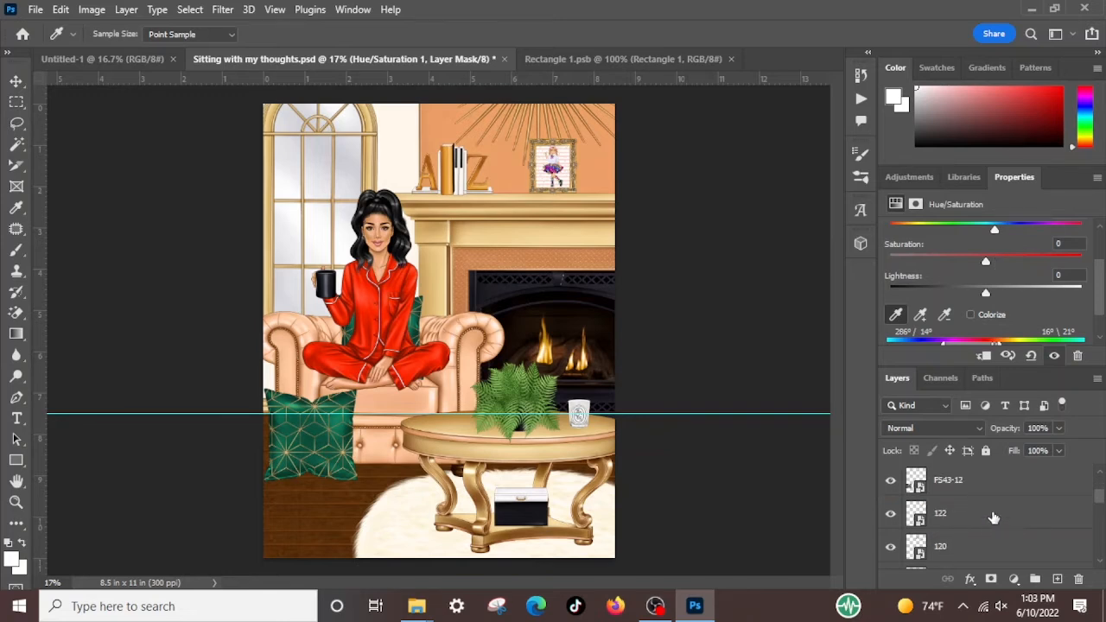
scroll(985, 525, up, 4)
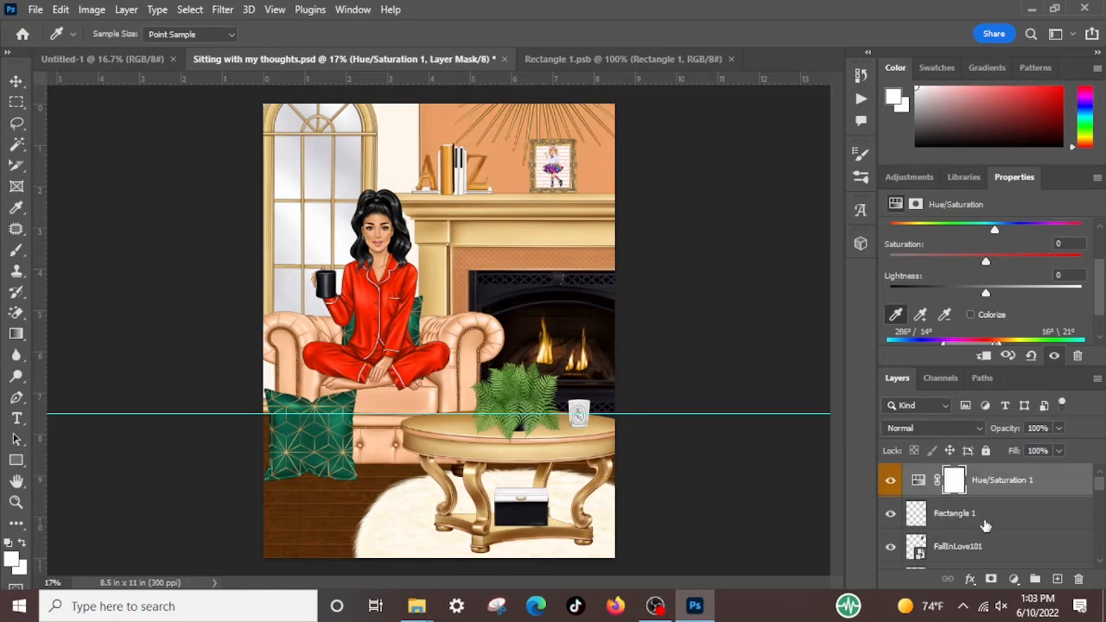
scroll(956, 535, down, 2)
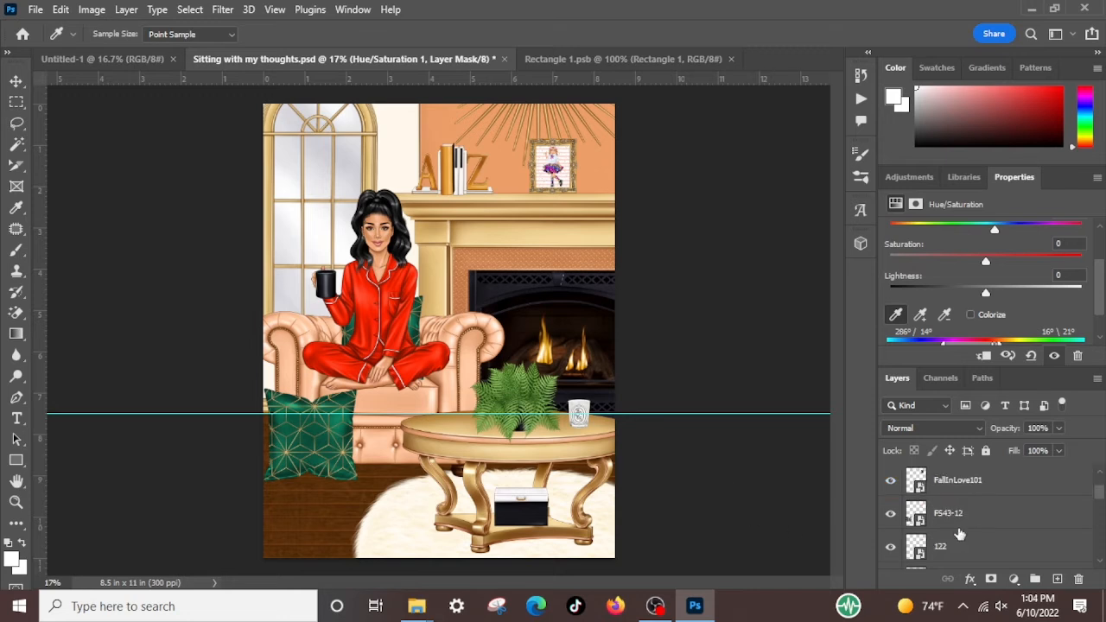
scroll(960, 535, down, 5)
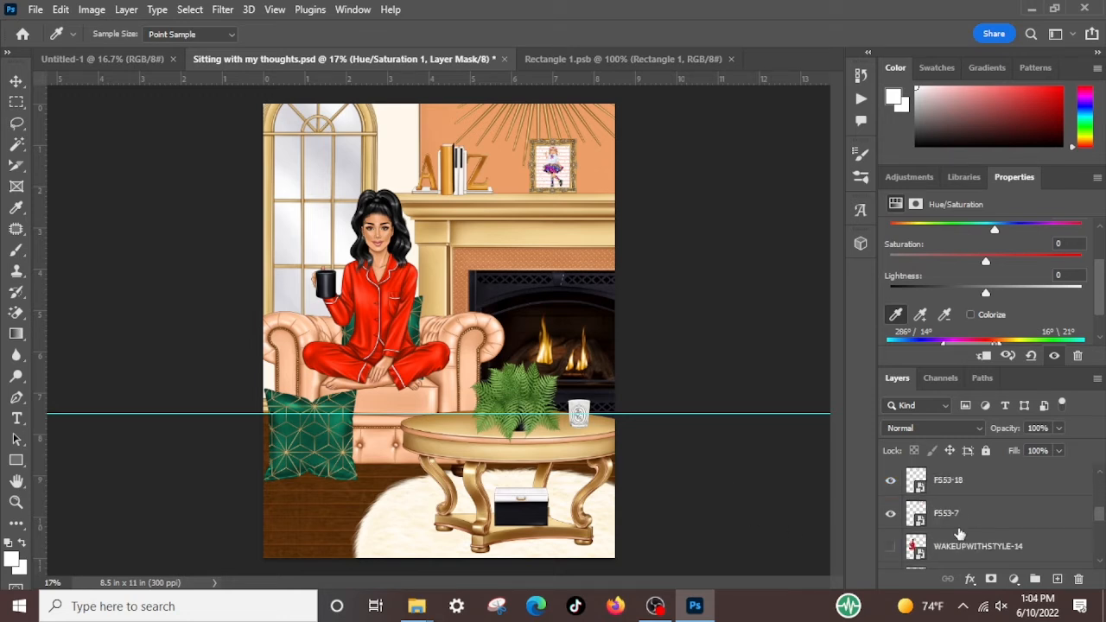
key(v)
click(974, 483)
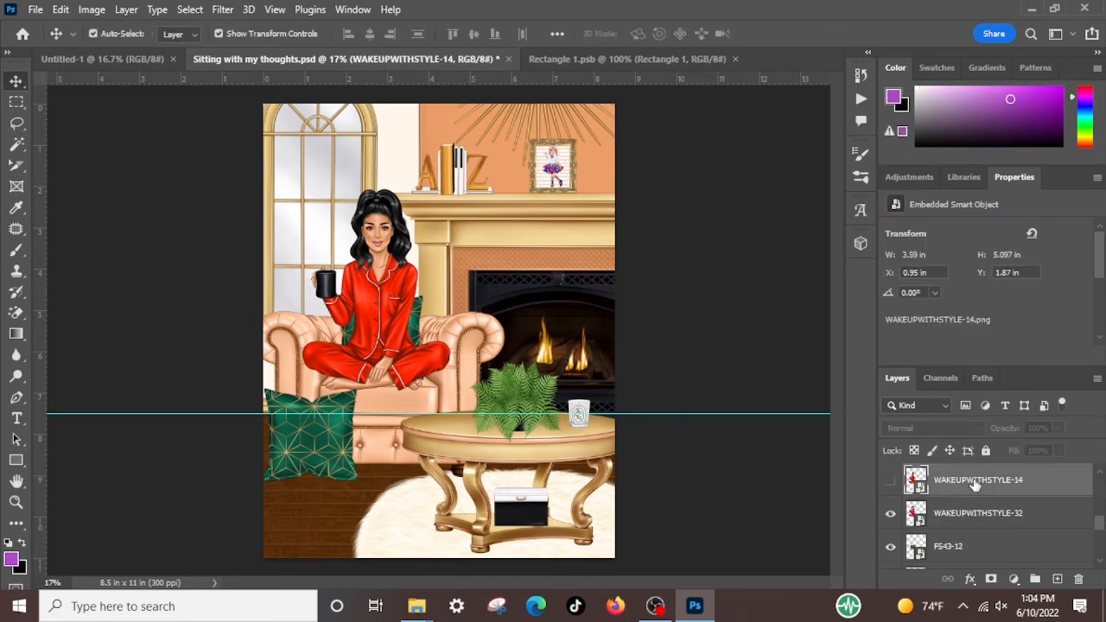
key(Delete)
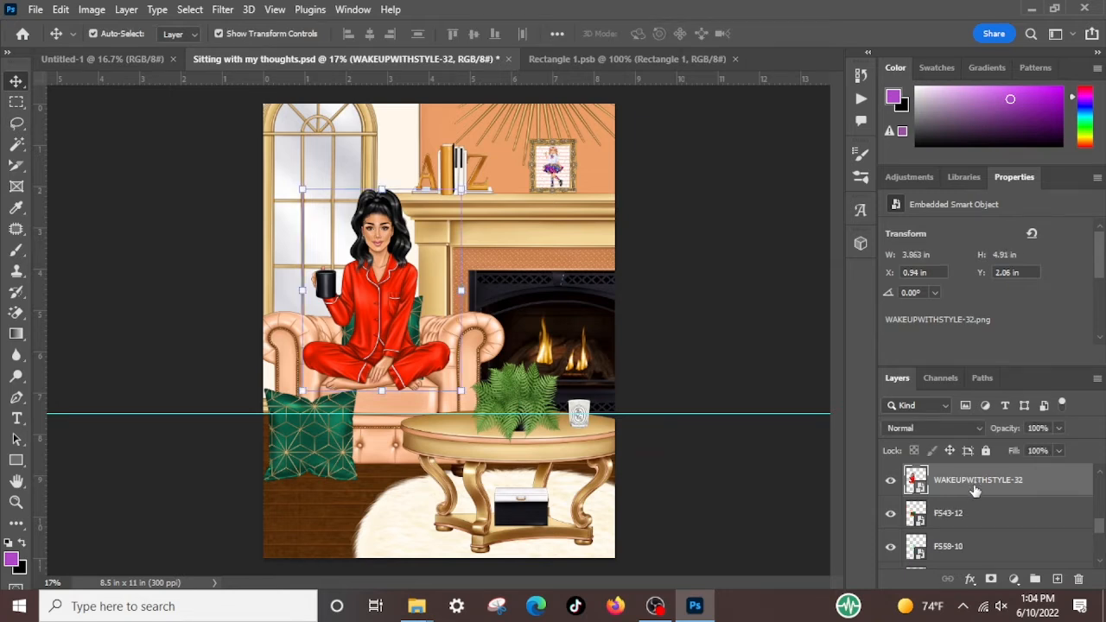
key(Delete)
click(748, 386)
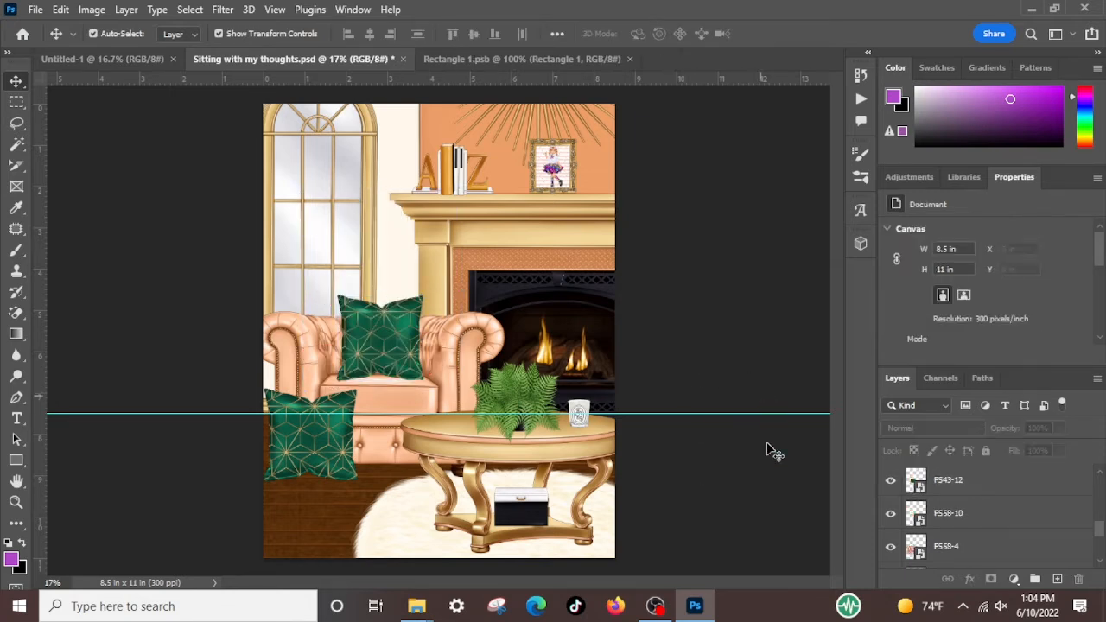
Try a hue shift on the Master range of Hue/Saturation 1
scroll(968, 484, up, 3)
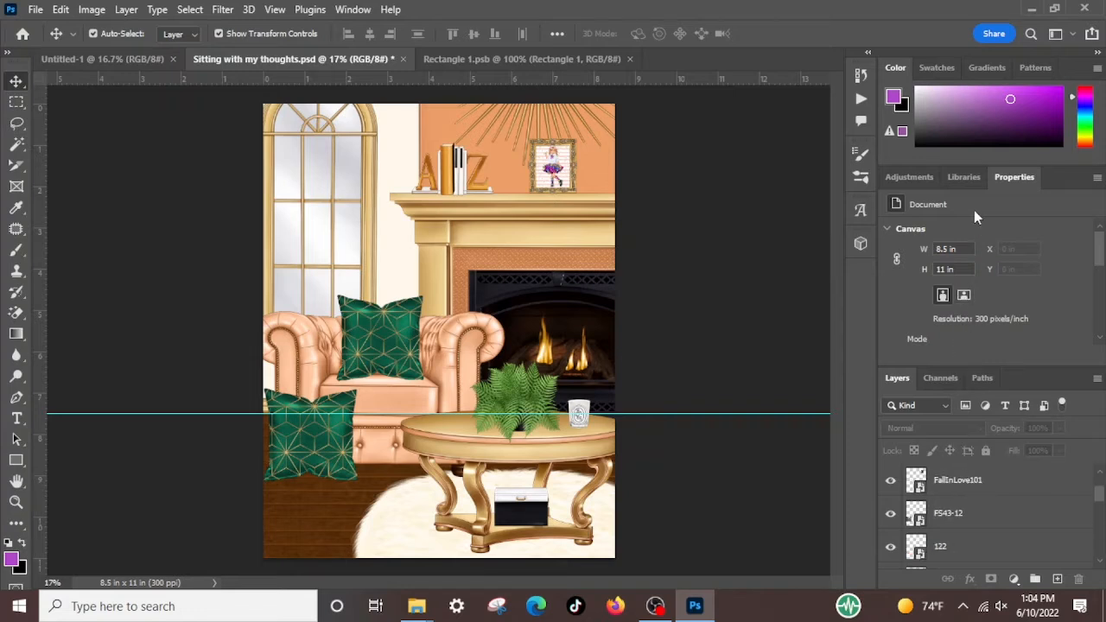
scroll(932, 492, up, 2)
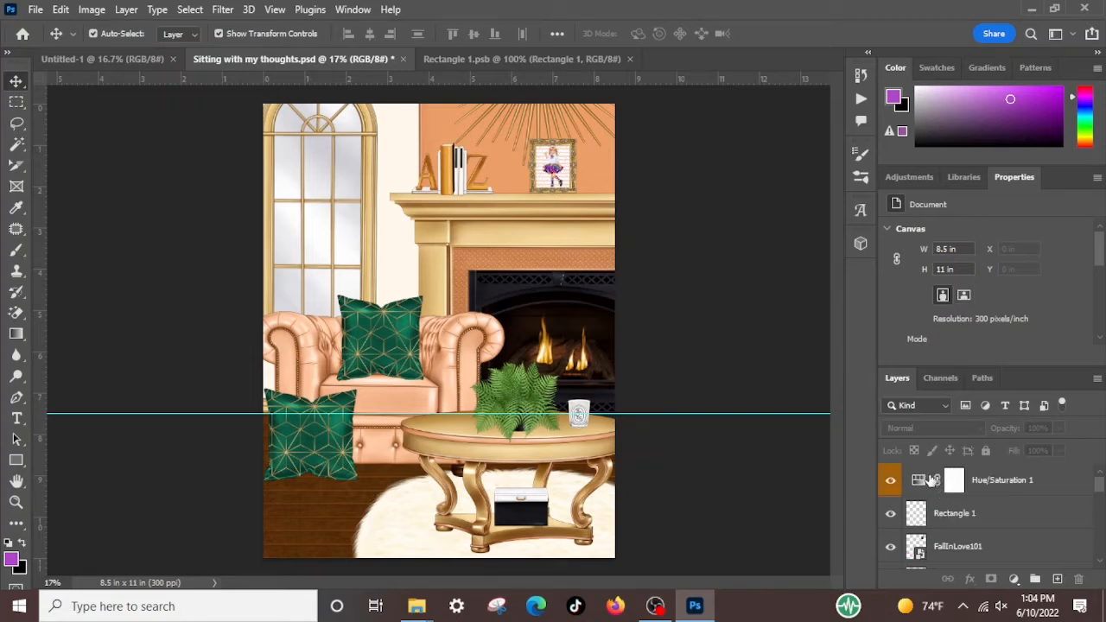
click(920, 485)
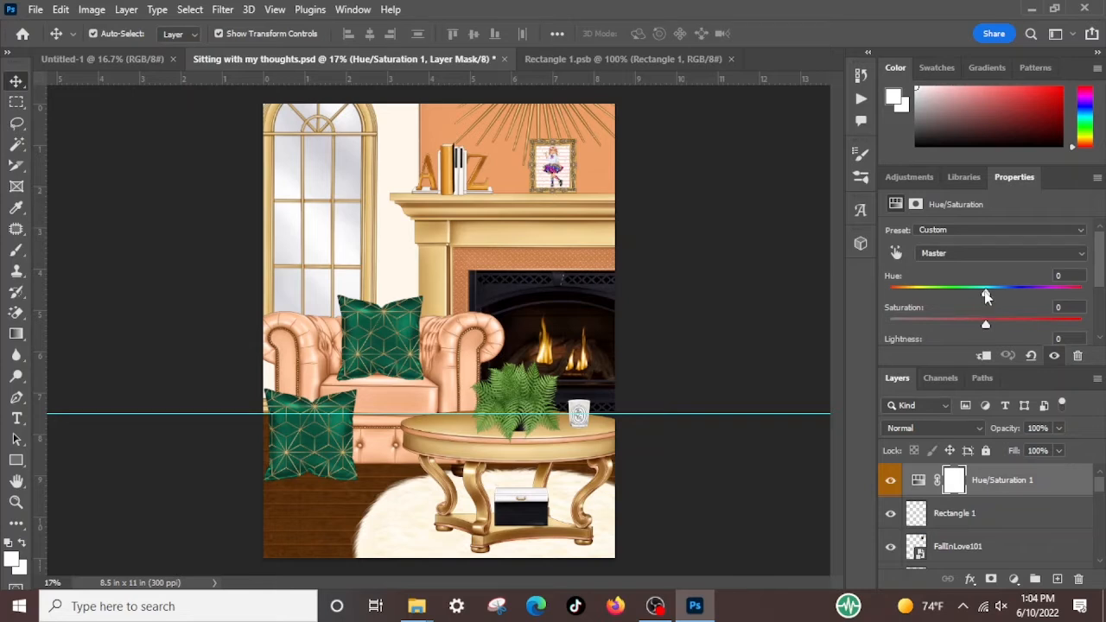
mouse_move(986, 295)
mouse_down()
mouse_move(949, 296)
mouse_move(989, 293)
mouse_move(1067, 320)
mouse_move(977, 300)
mouse_move(987, 306)
mouse_up()
scroll(1001, 293, down, 3)
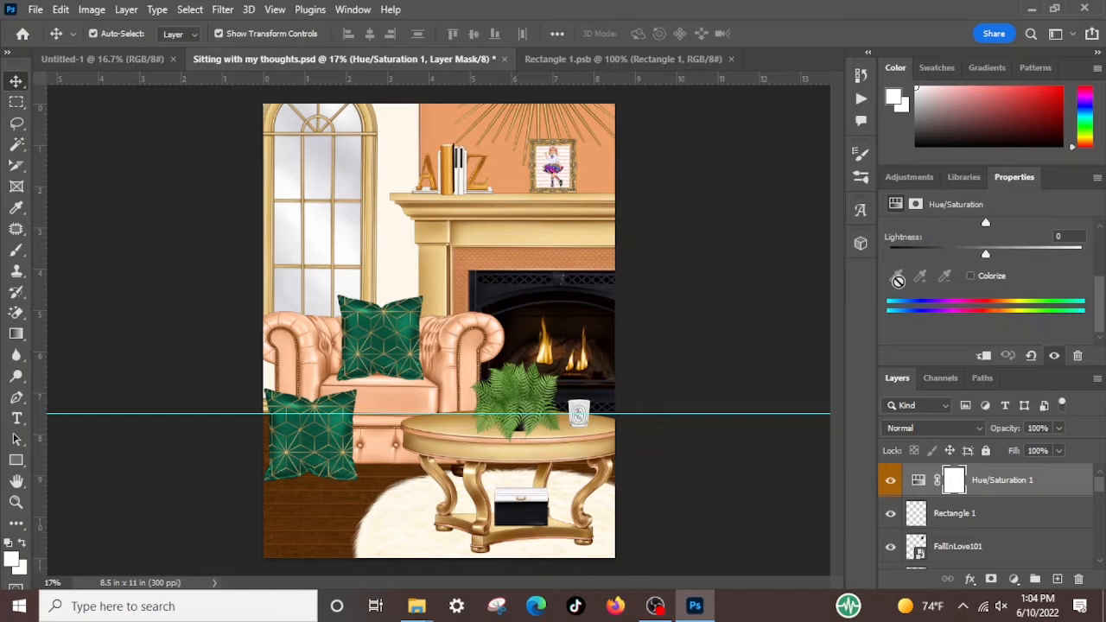
click(554, 267)
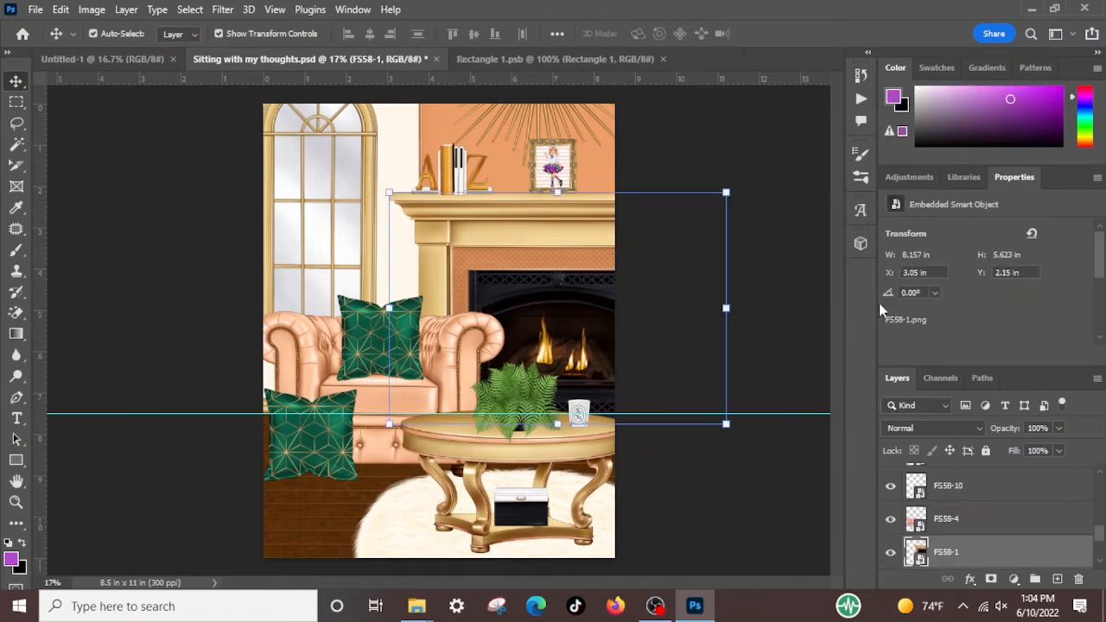
scroll(951, 291, down, 3)
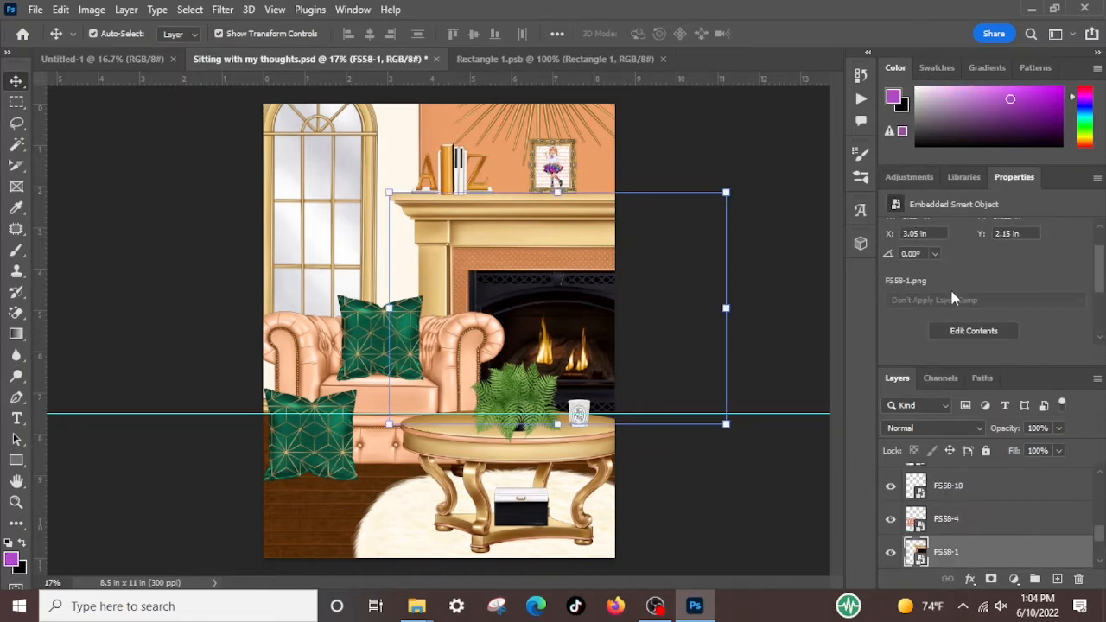
scroll(943, 283, up, 3)
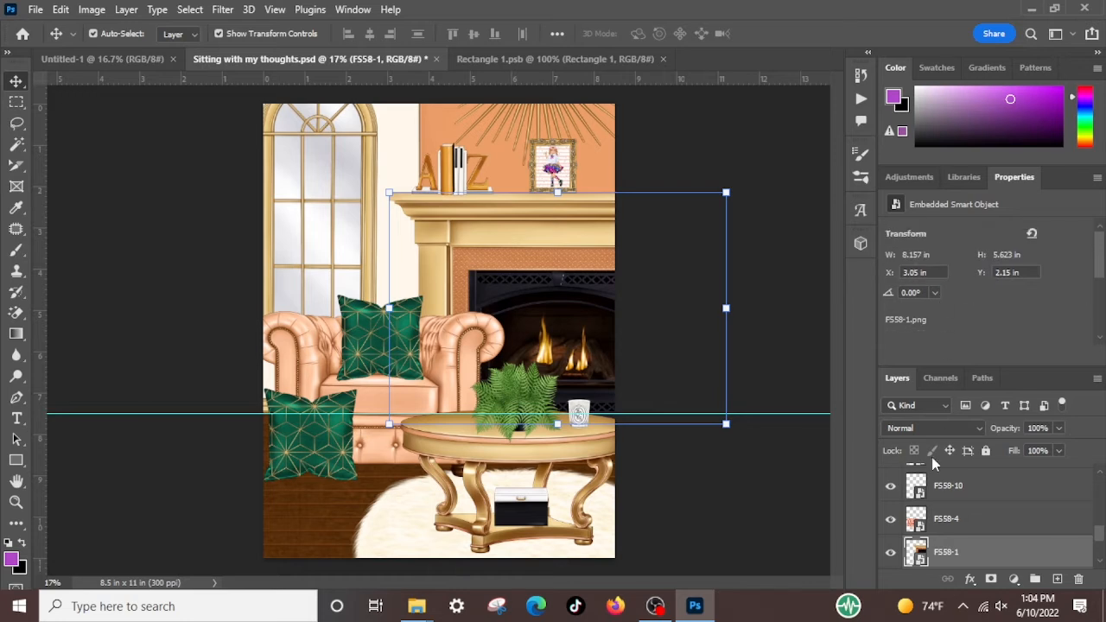
Target the wall colour in Hue/Saturation 1 with the on-image adjustment tool and narrow the Reds 2 range's lower falloff
scroll(932, 483, up, 5)
click(918, 486)
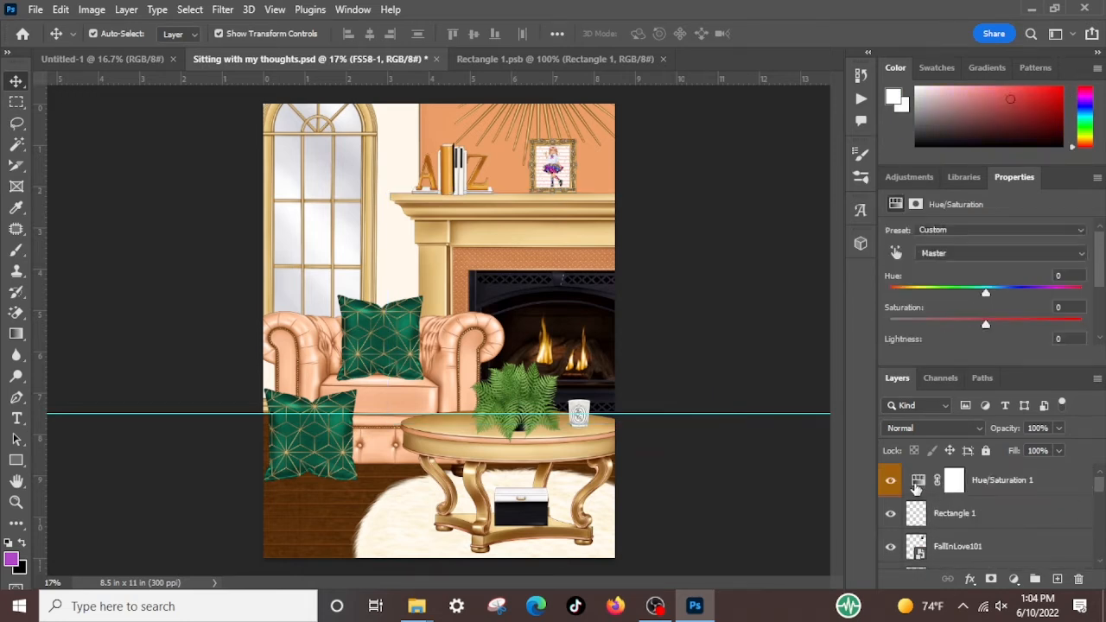
scroll(918, 311, down, 4)
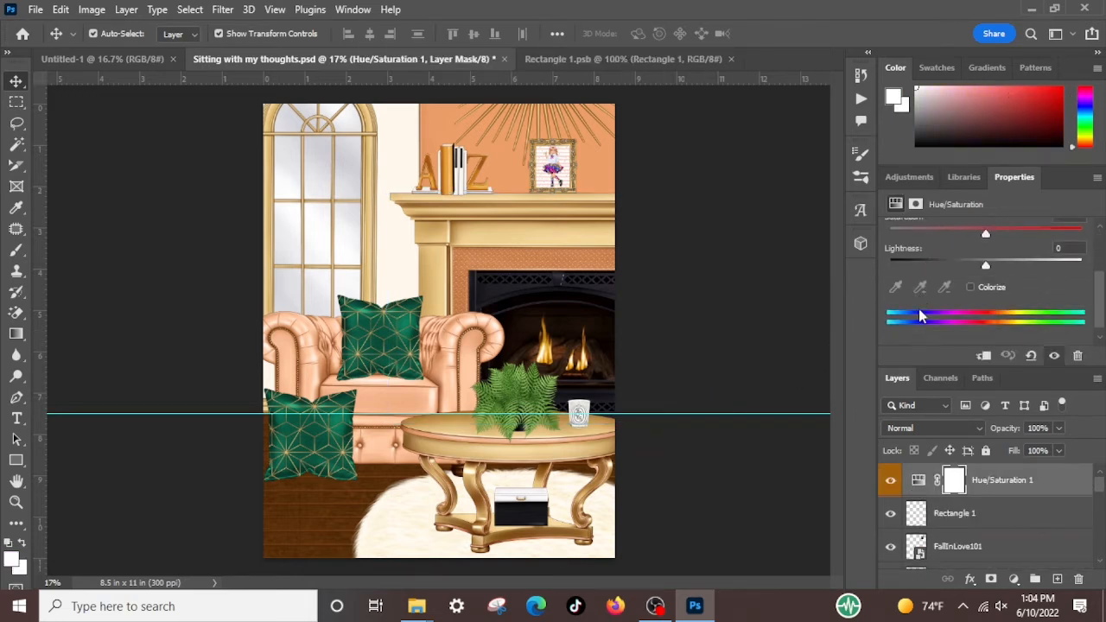
scroll(918, 311, up, 2)
click(894, 221)
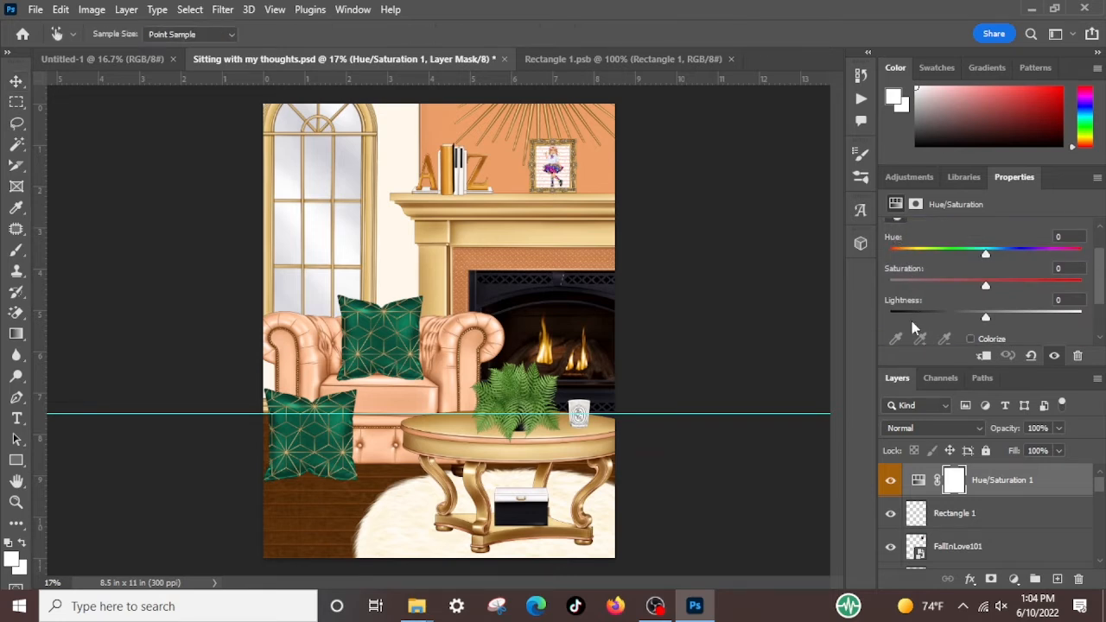
scroll(913, 321, down, 2)
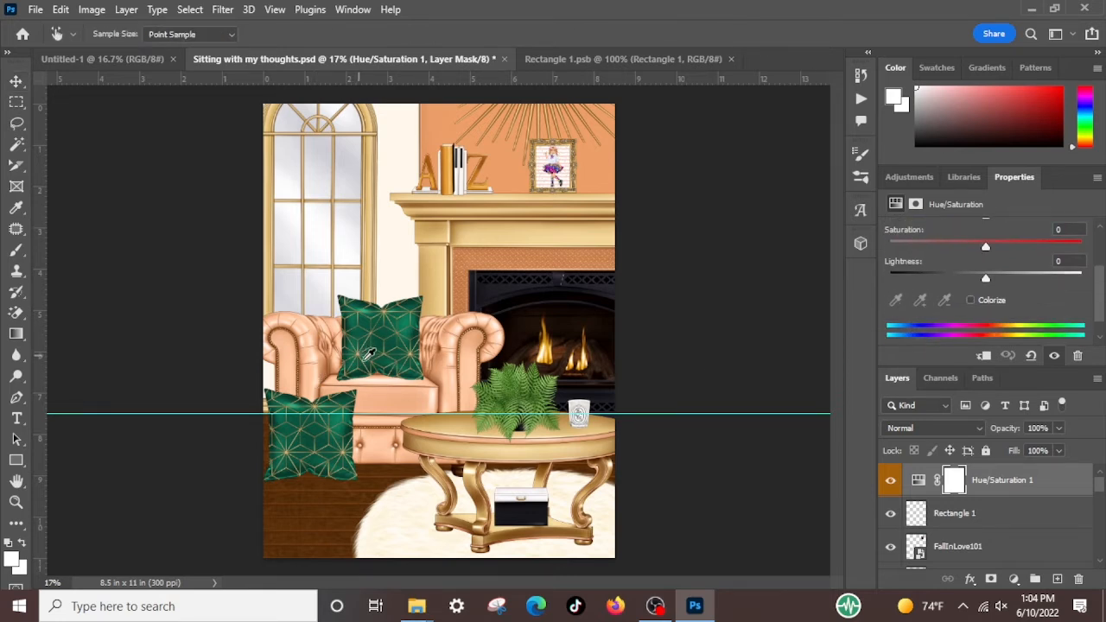
click(507, 169)
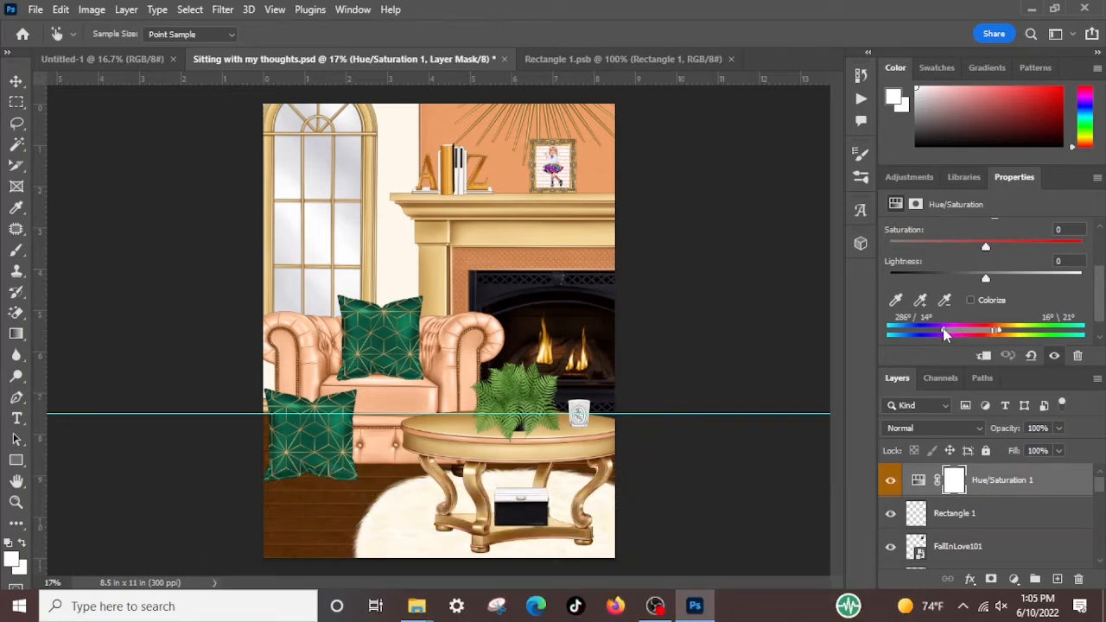
drag(945, 333, 988, 339)
Try Reds 2 hue shifts of -22, +23 and -43 on the wall and armchair
scroll(984, 332, up, 3)
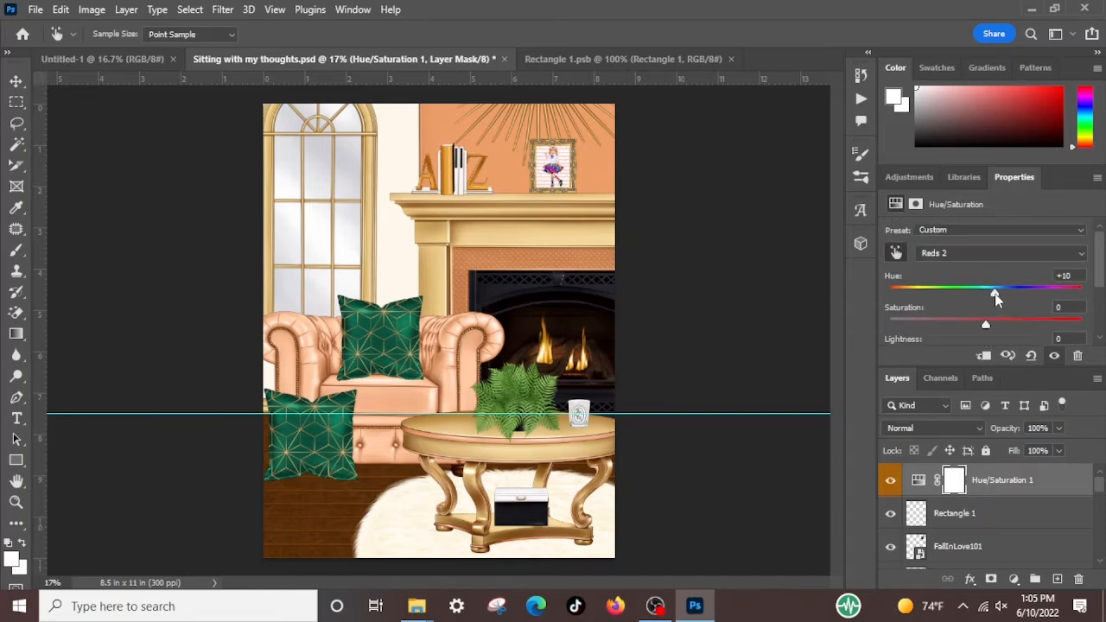
drag(996, 297, 966, 296)
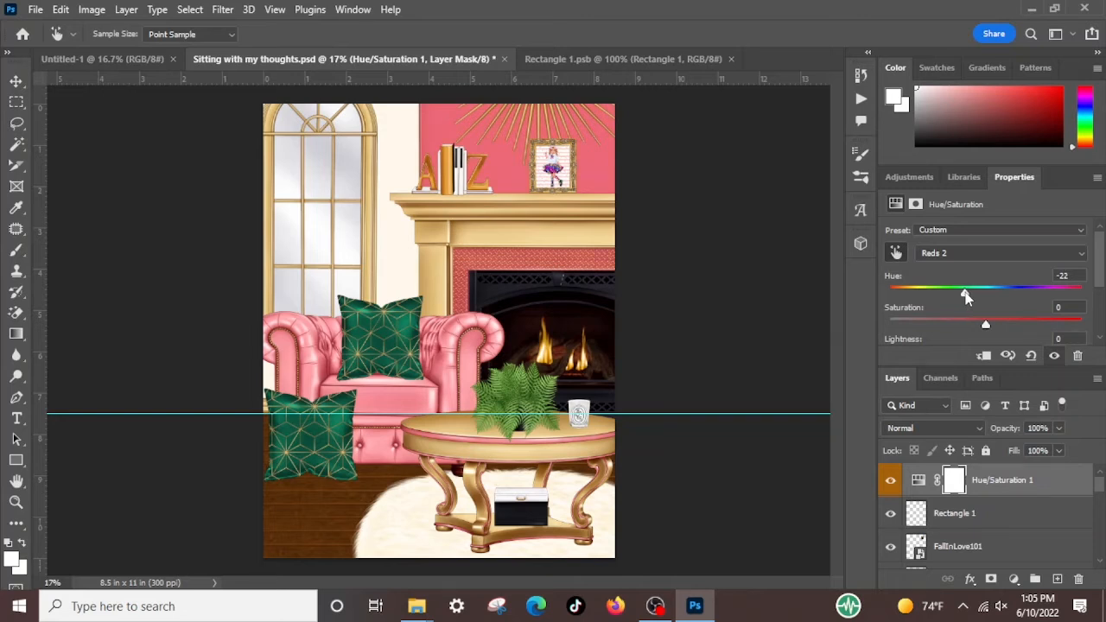
drag(958, 297, 920, 305)
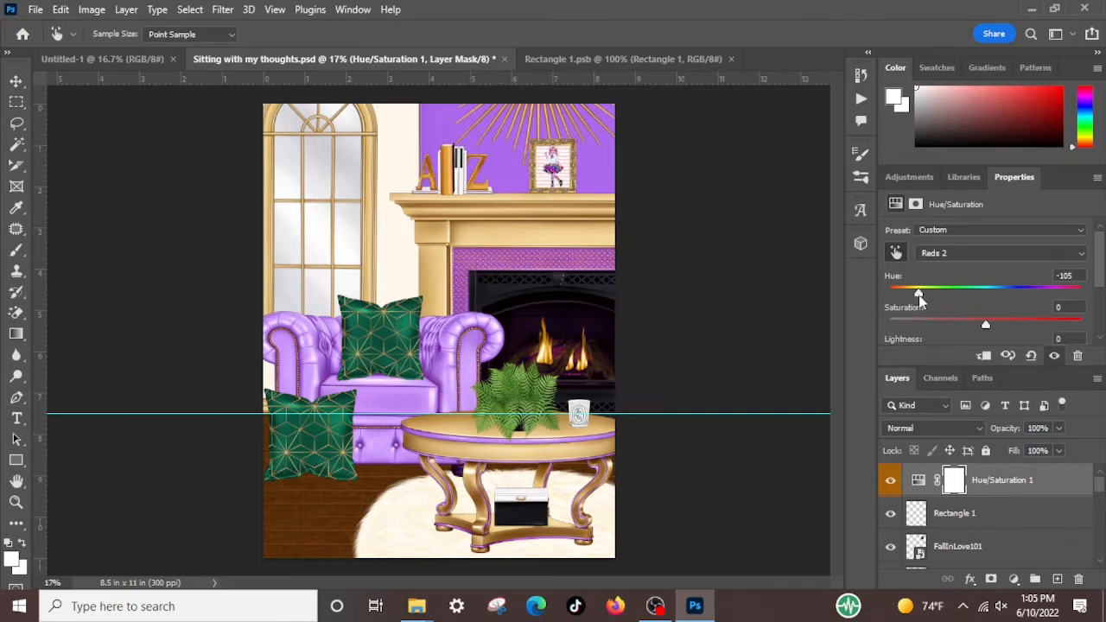
drag(918, 294, 1009, 296)
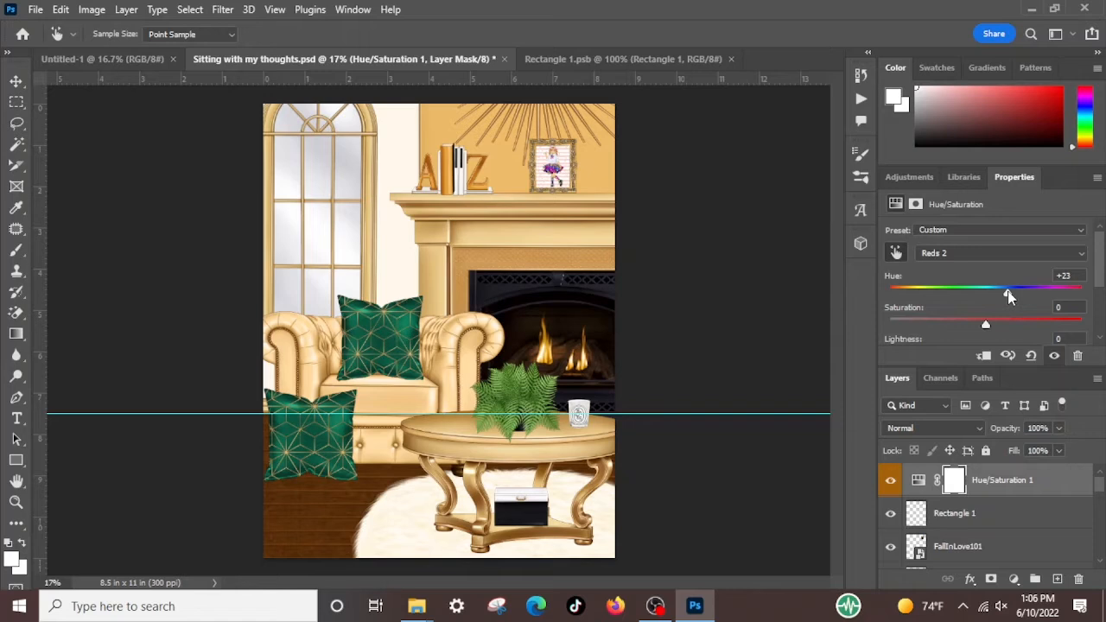
drag(1009, 297, 947, 295)
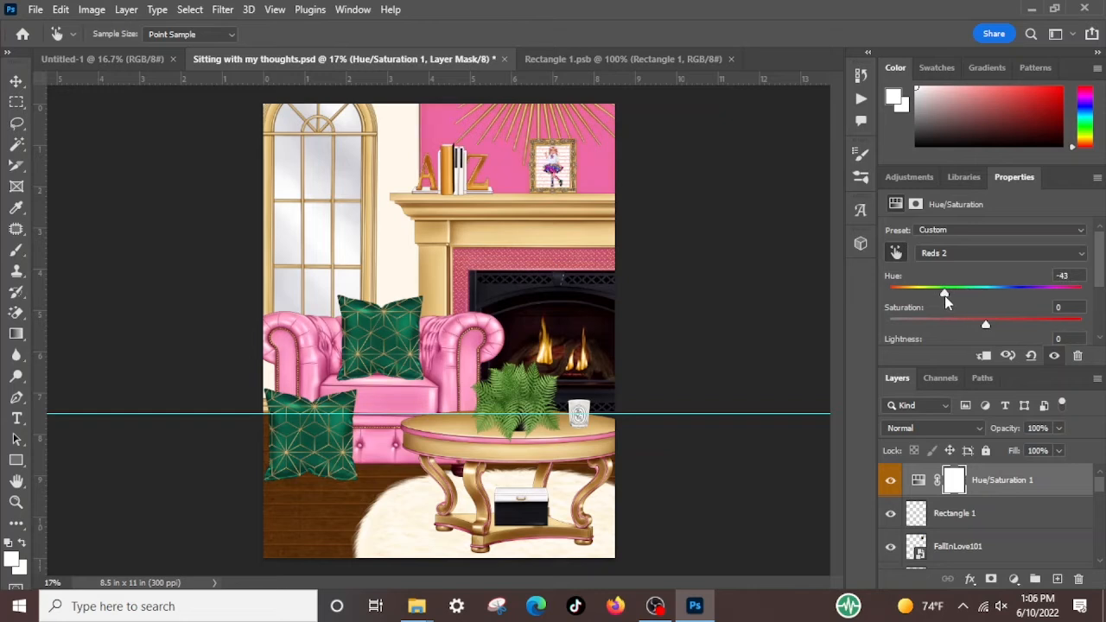
Recolour the wall and armchair by setting the Reds 2 hue to +35 and saturation to -55
mouse_move(945, 295)
mouse_down()
mouse_move(926, 297)
mouse_move(965, 299)
mouse_move(924, 296)
mouse_up()
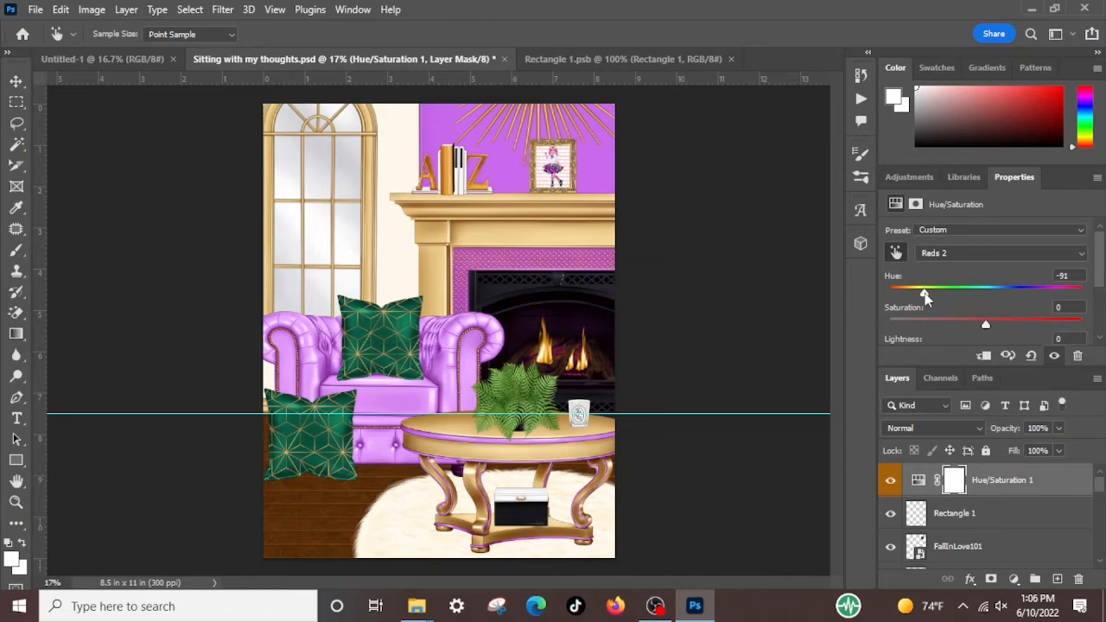
drag(925, 296, 1010, 299)
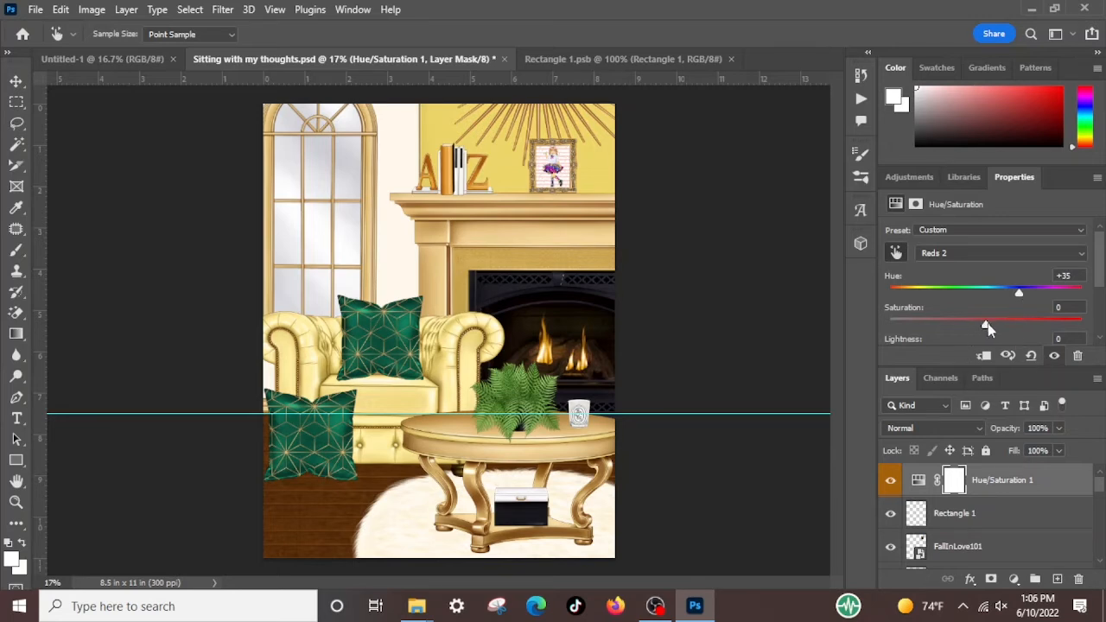
drag(986, 324, 936, 327)
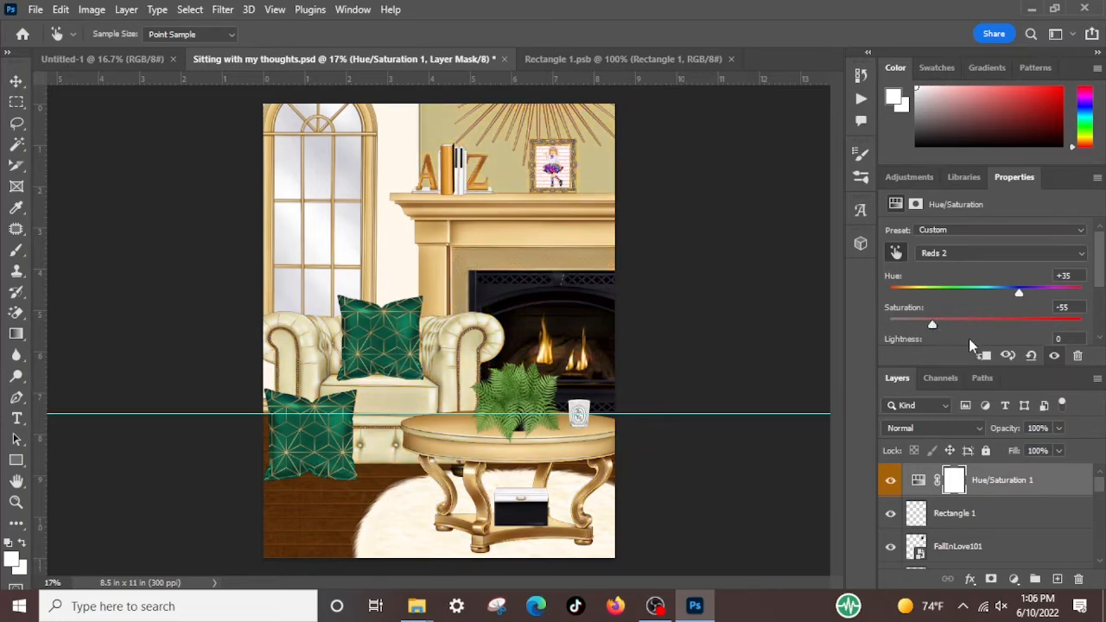
Set the Reds 2 lightness of Hue/Saturation 1 to -45, after trying +86 and -100 on the wall and armchair
scroll(981, 292, down, 1)
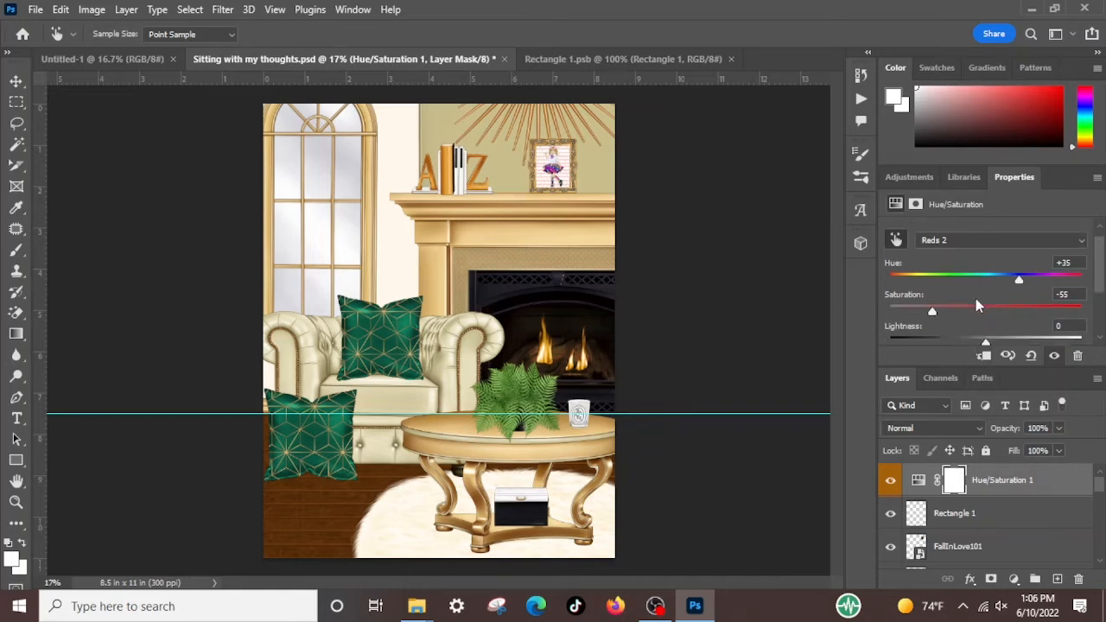
scroll(978, 306, down, 2)
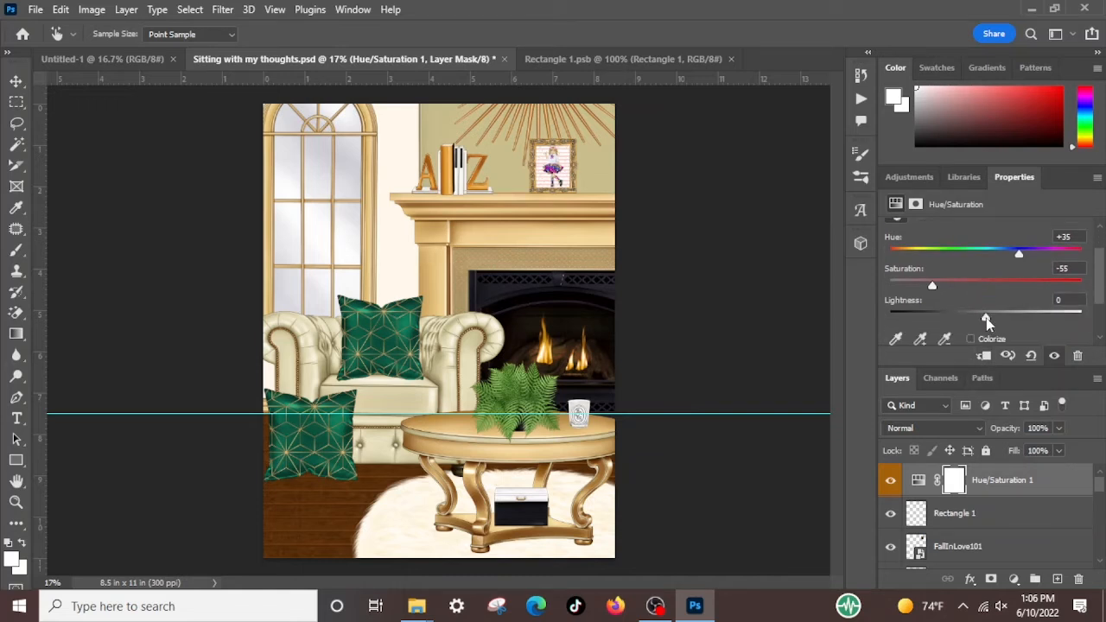
drag(986, 319, 1069, 323)
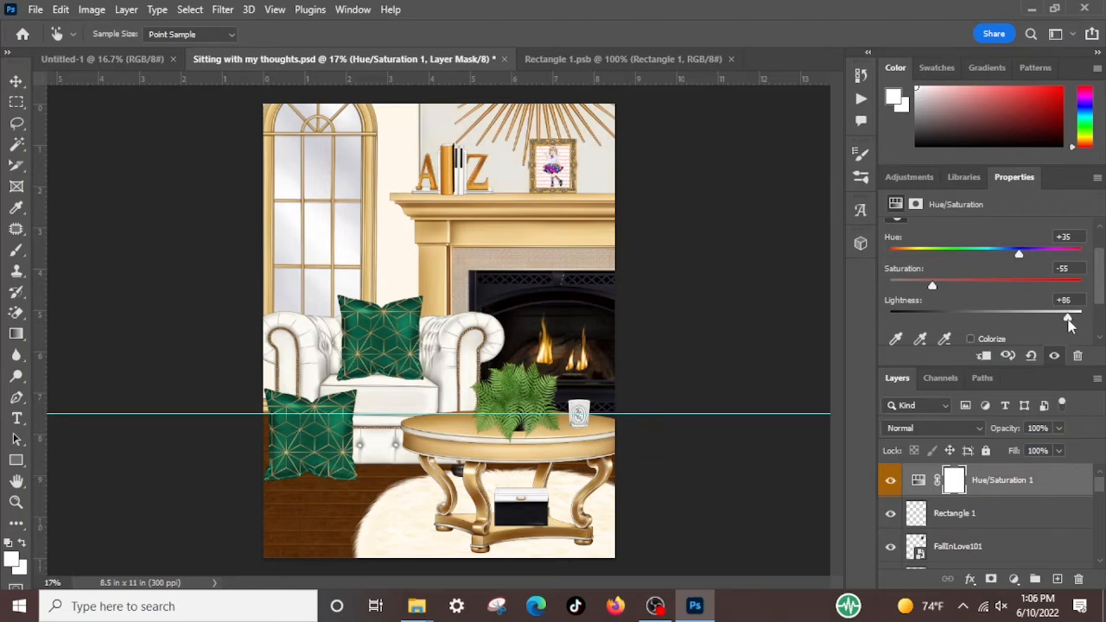
drag(1068, 321, 886, 302)
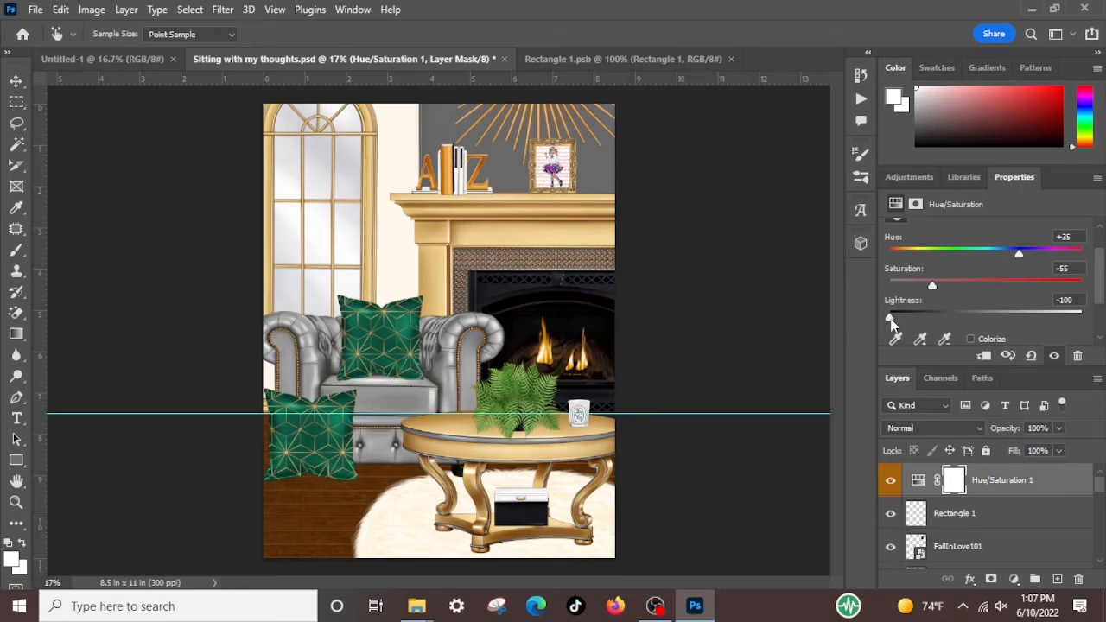
drag(891, 319, 942, 322)
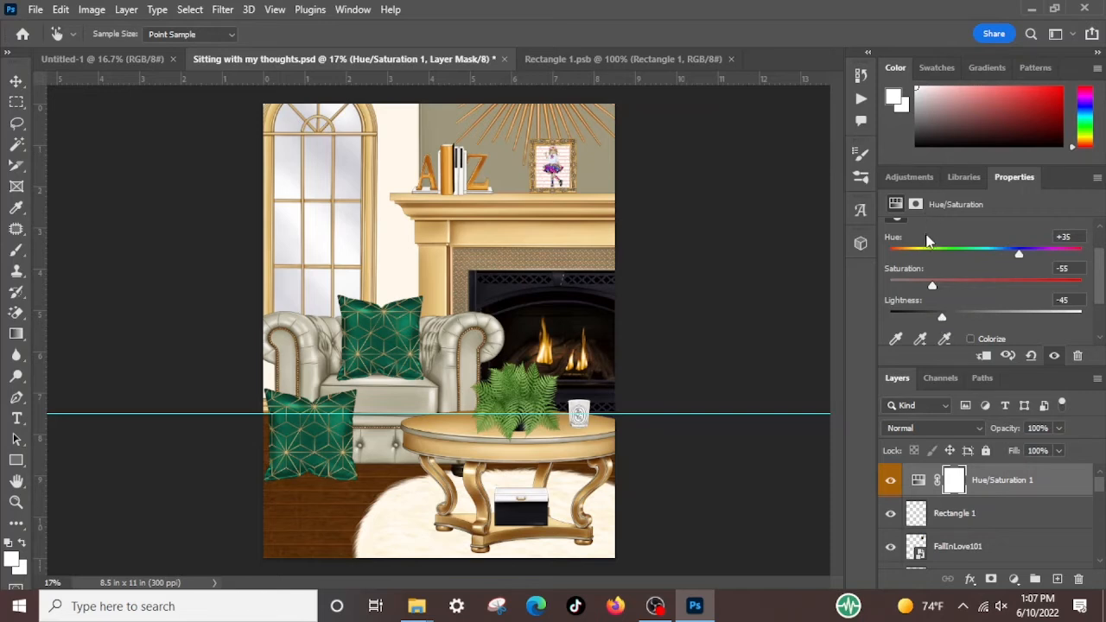
Recolour the wall and armchair by raising the Reds 2 saturation to +49, after trying a fully desaturated -100
drag(932, 285, 888, 284)
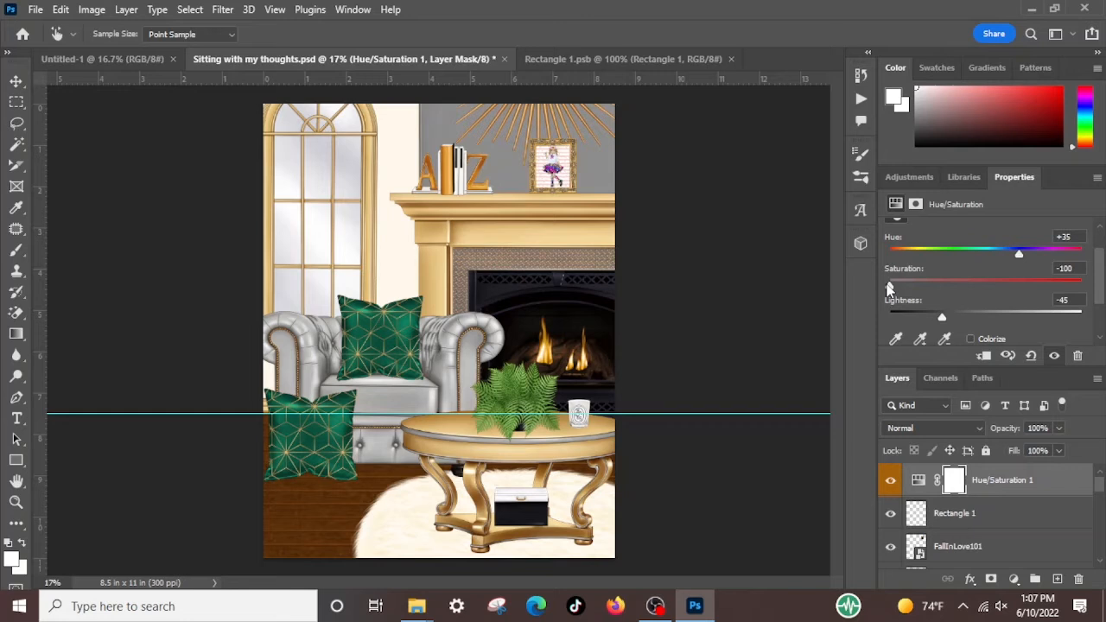
drag(911, 288, 880, 285)
drag(909, 287, 1035, 265)
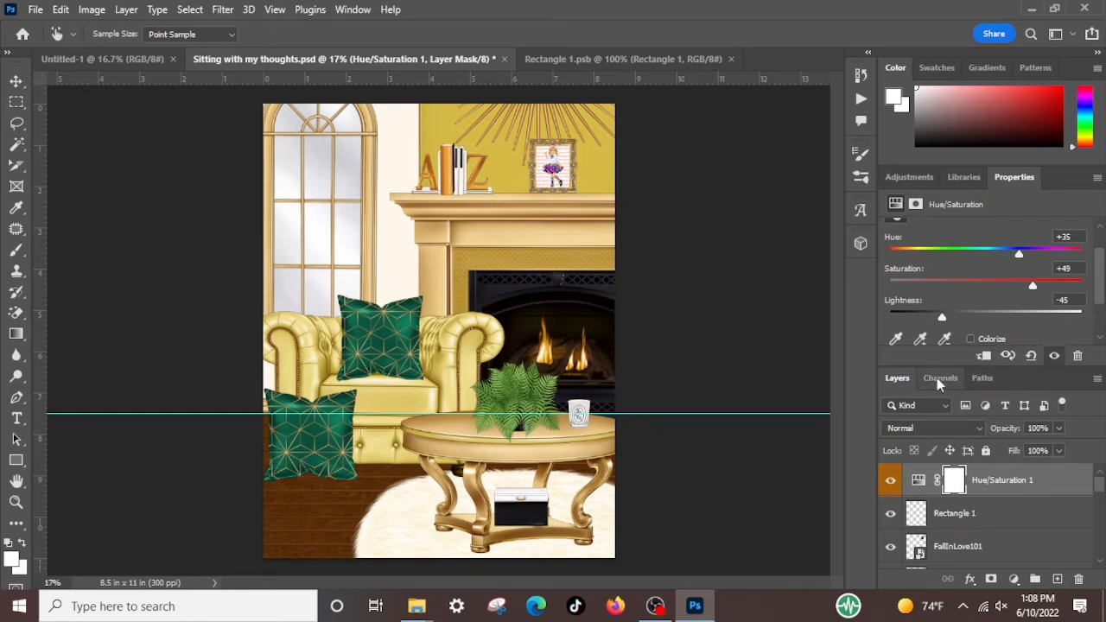
Delete the Rectangle 1 pixel layer holding the girl's picture from the frame on the mantel, after checking its source in Rectangle 1.psb
click(15, 81)
click(119, 292)
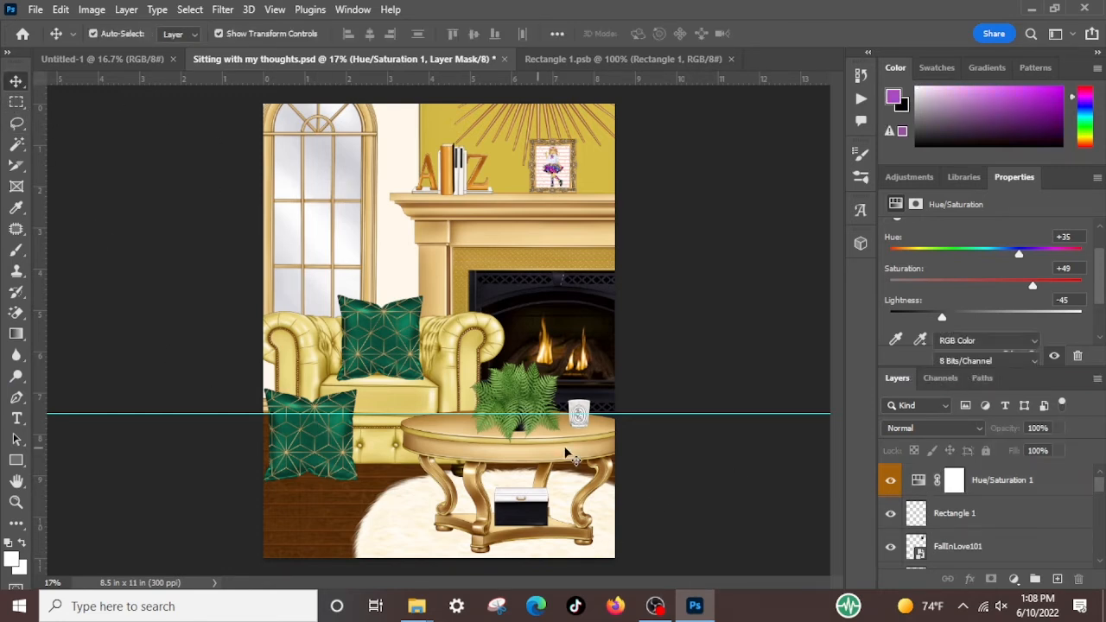
click(341, 462)
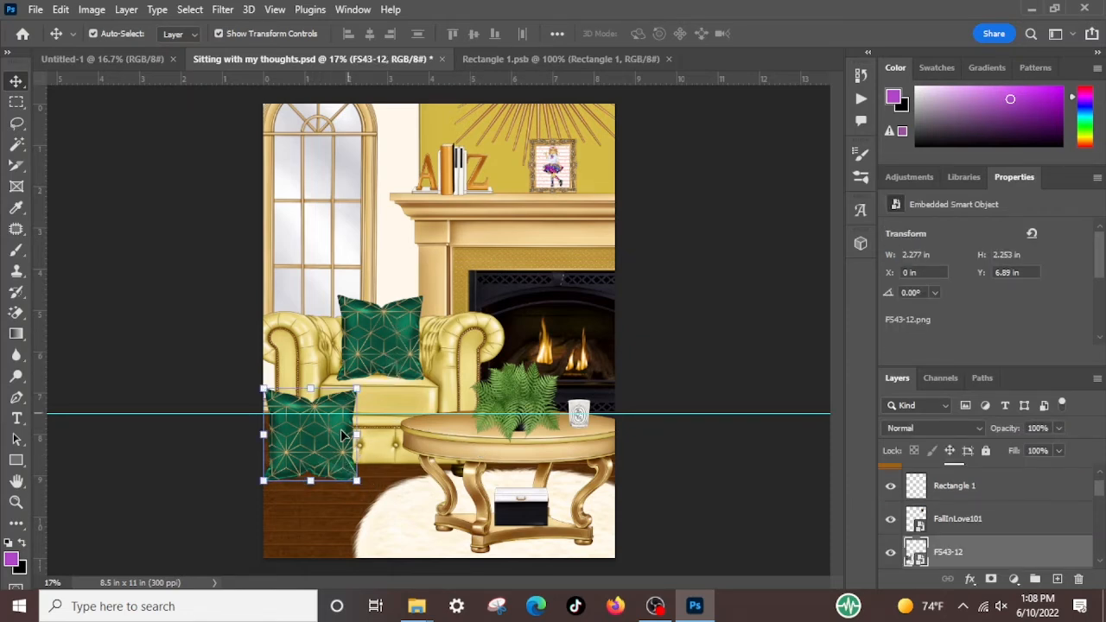
click(556, 167)
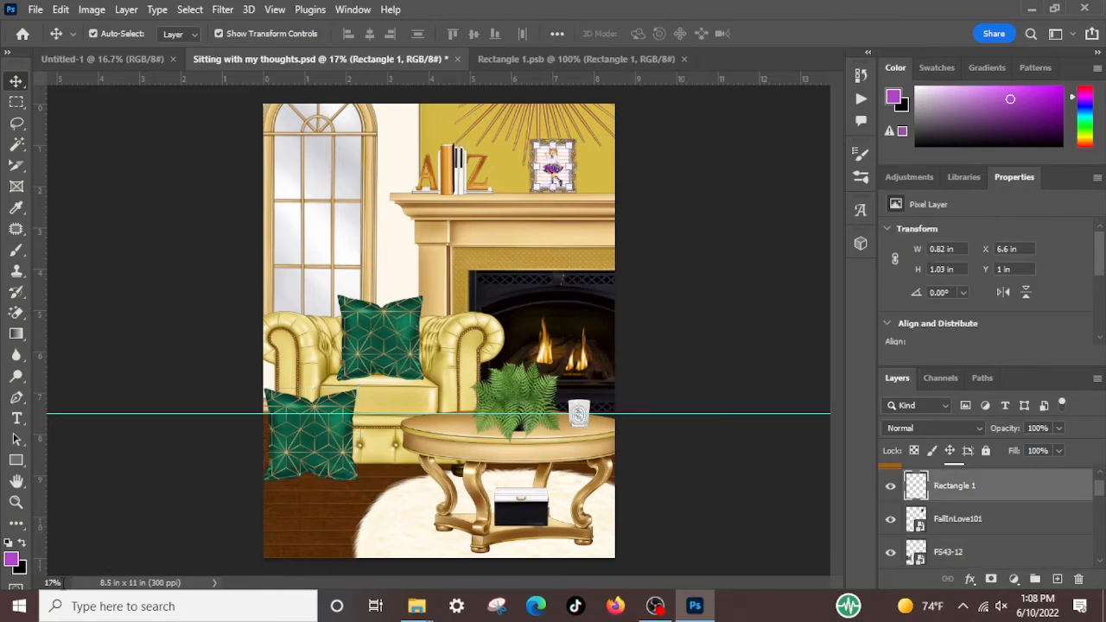
drag(63, 584, 34, 584)
key(ctrl+plus)
key(ctrl+plus)
key(ctrl+plus)
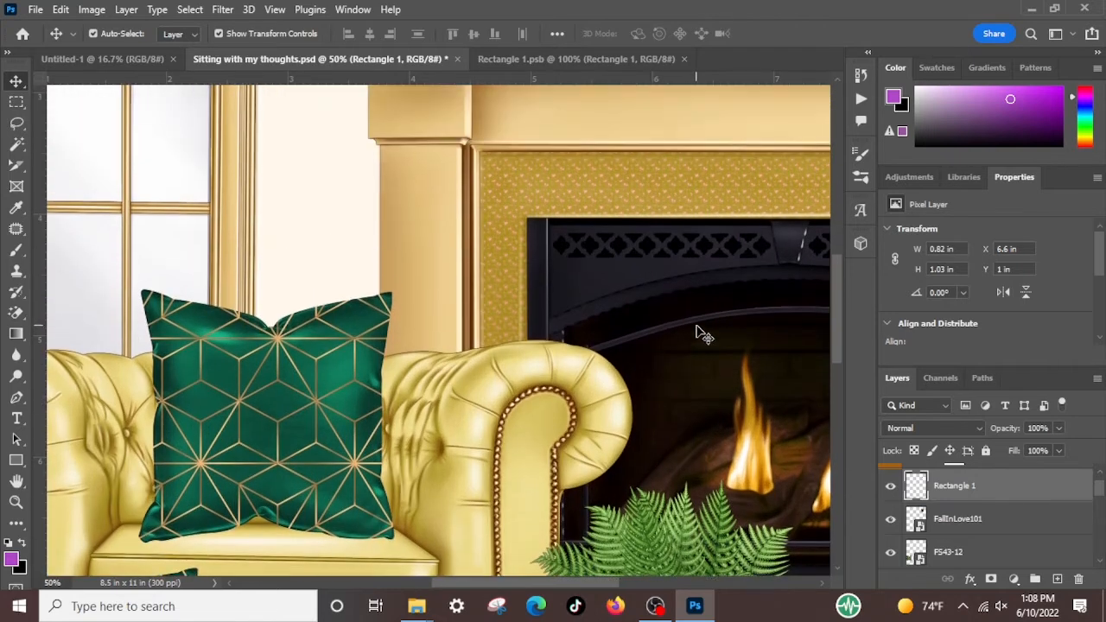
scroll(702, 334, up, 10)
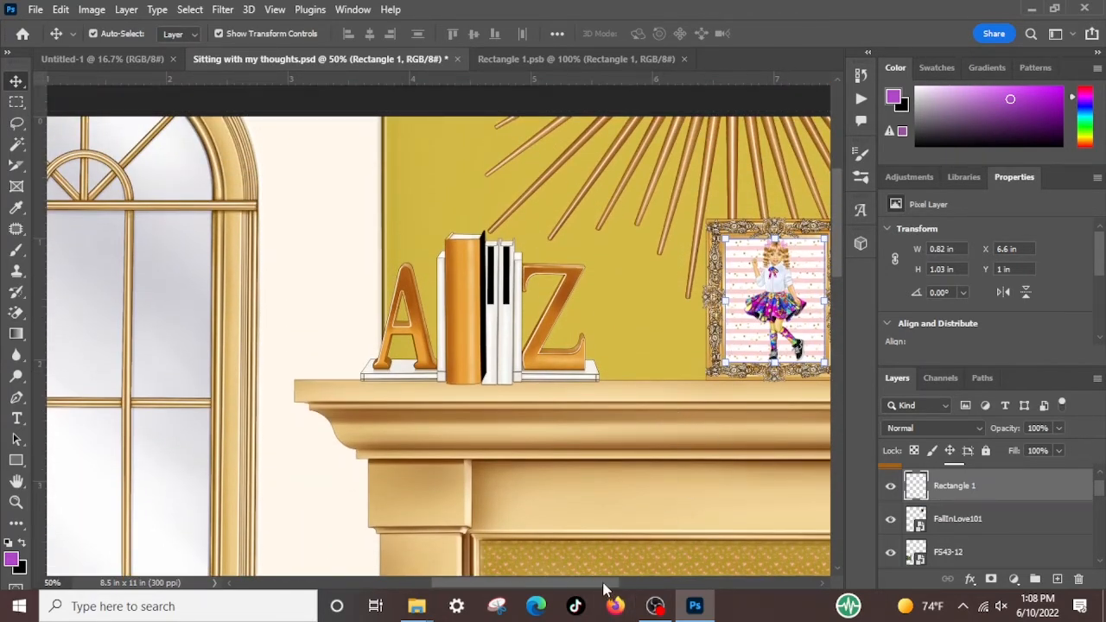
drag(603, 587, 650, 587)
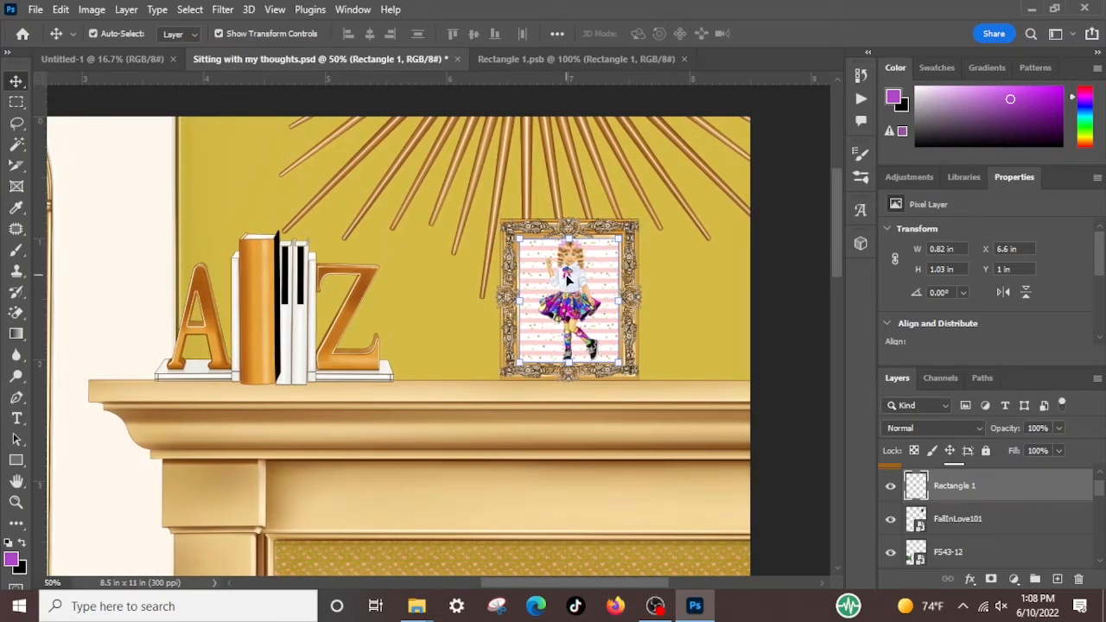
click(575, 58)
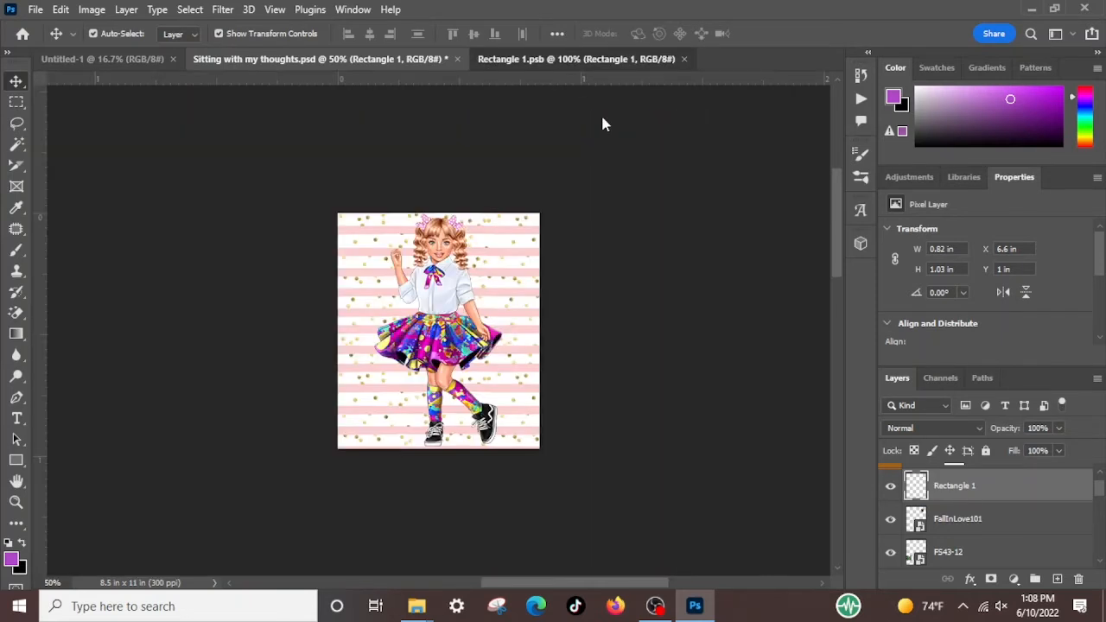
click(303, 59)
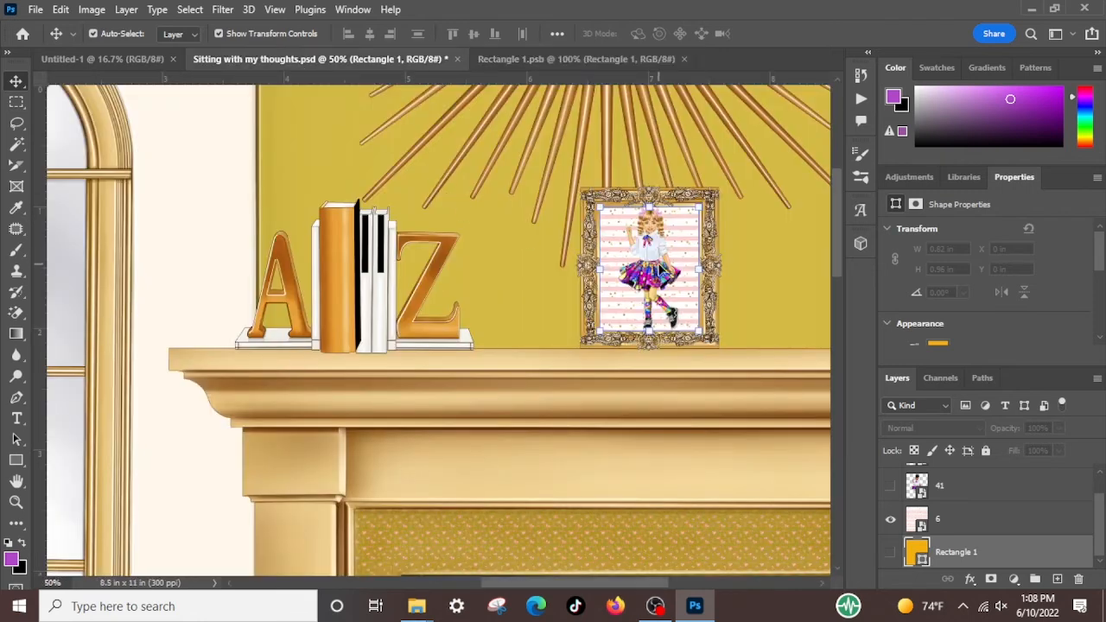
key(Delete)
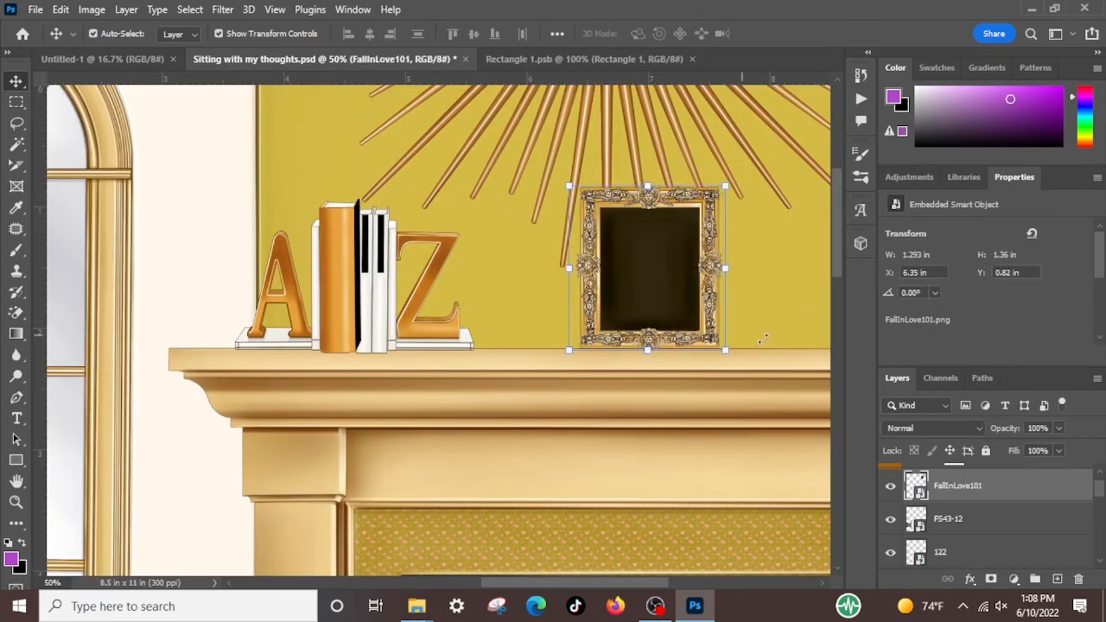
Draw a rectangle shape about 244 × 308 px over the picture frame's opening, directly above the FS58-17 layer
click(787, 345)
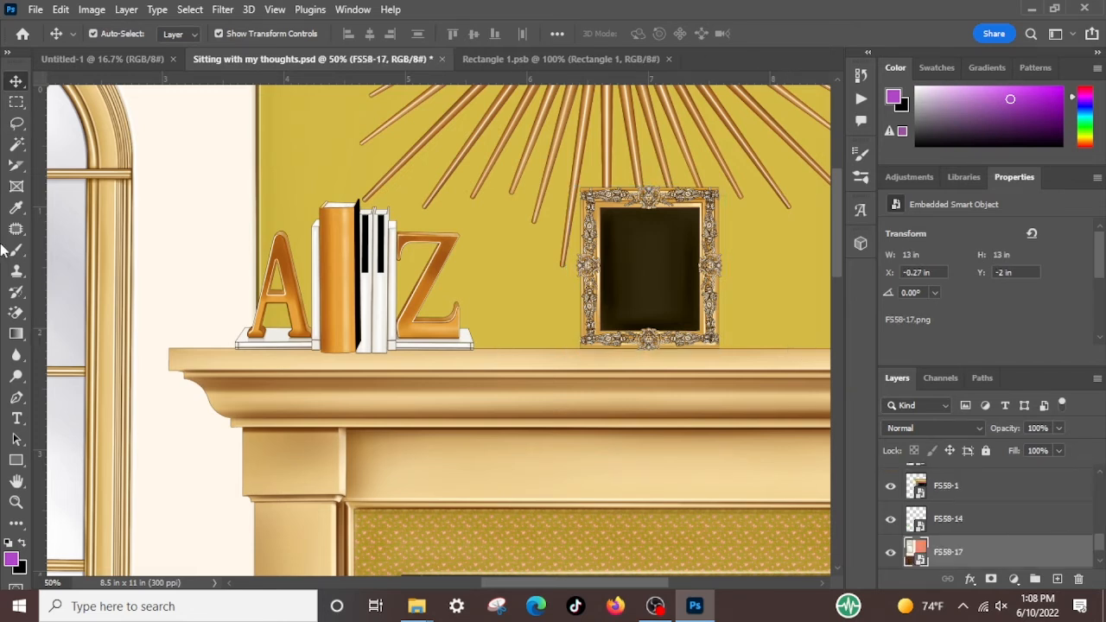
click(16, 460)
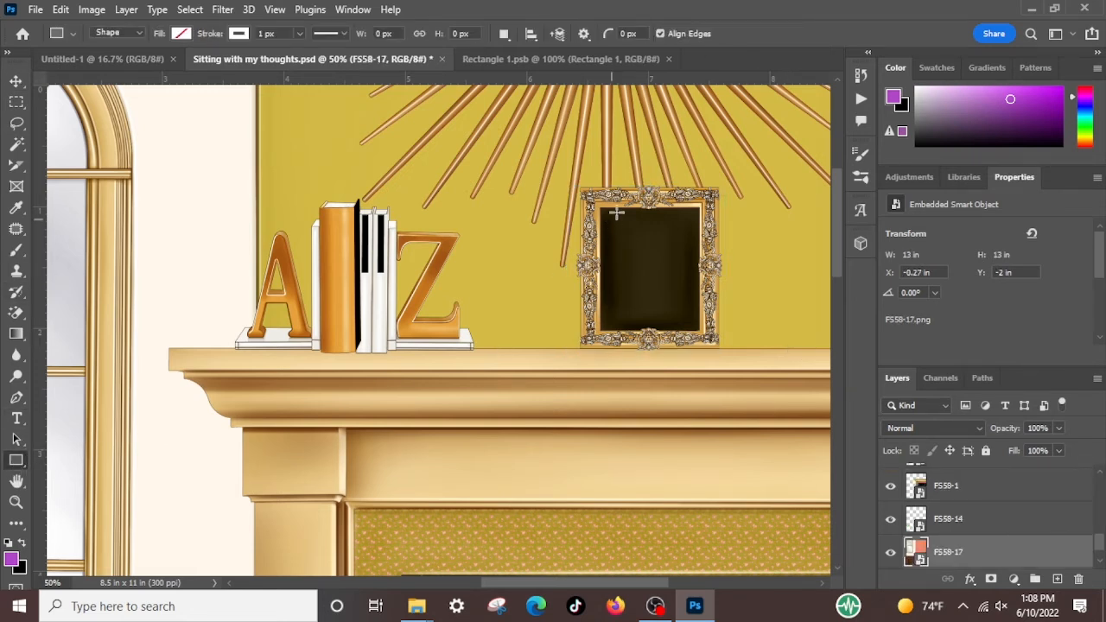
drag(602, 208, 699, 332)
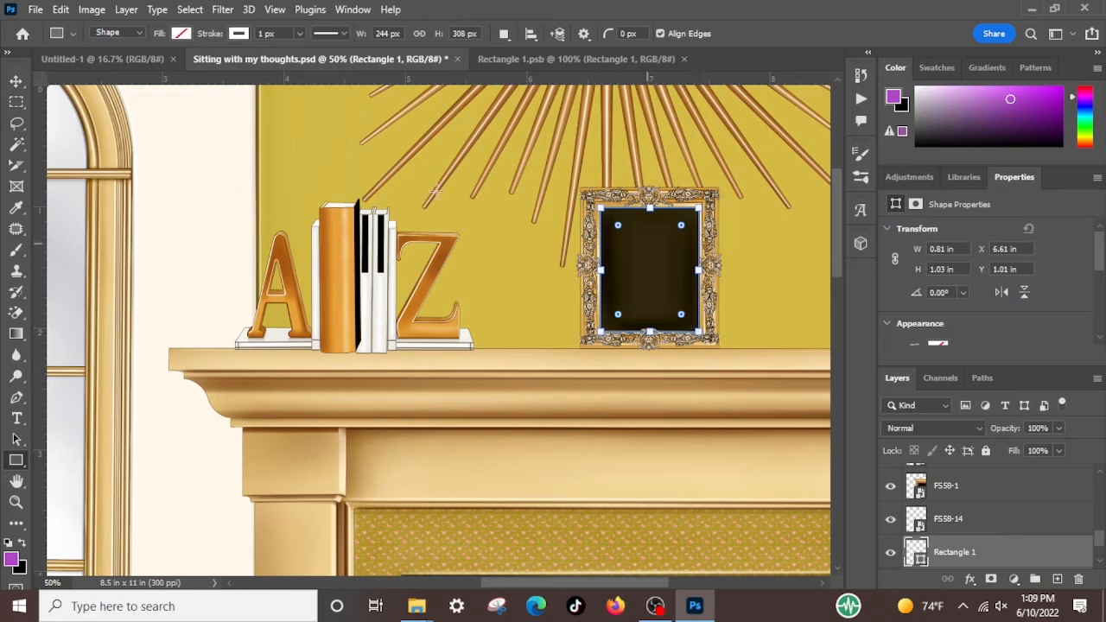
Fill the new frame rectangle with the recently used purple, after trying orange
click(181, 34)
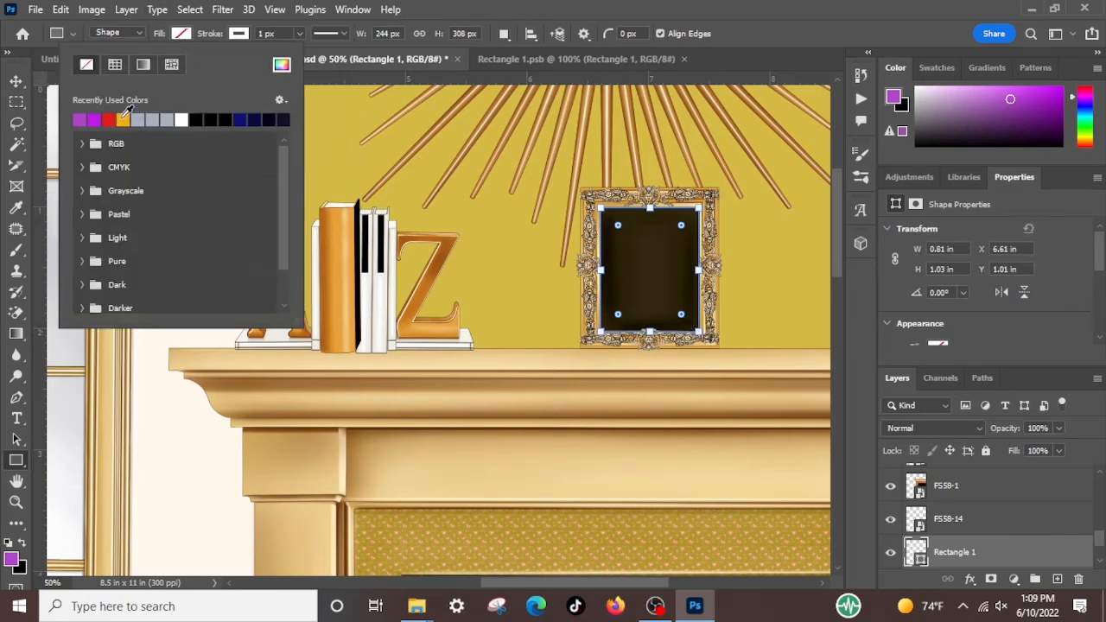
click(123, 121)
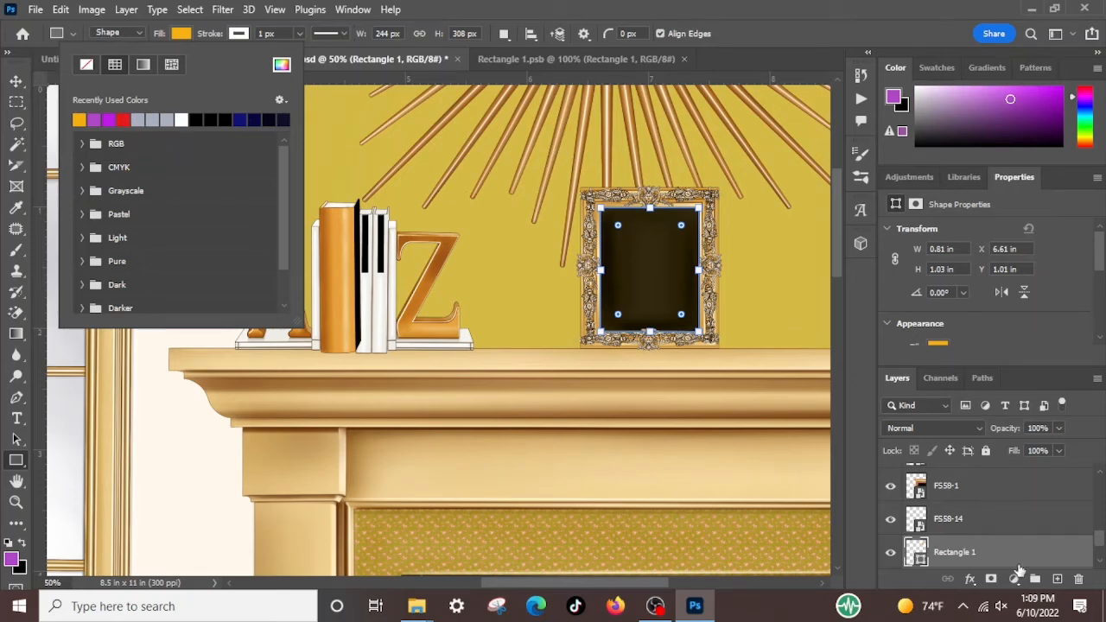
scroll(992, 565, down, 2)
scroll(990, 564, up, 1)
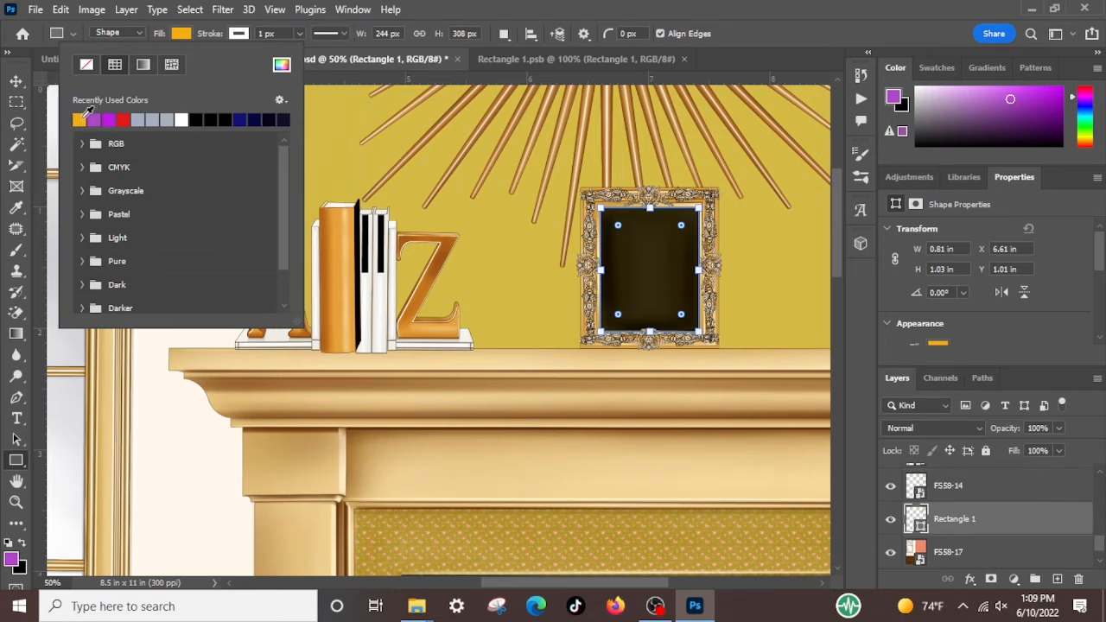
click(95, 119)
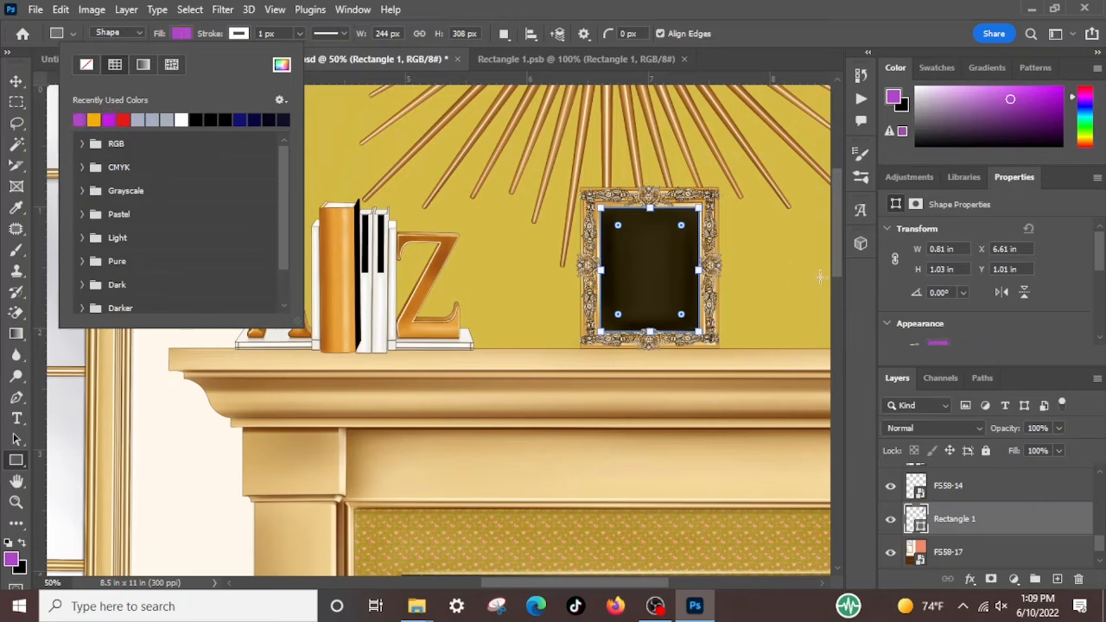
click(799, 32)
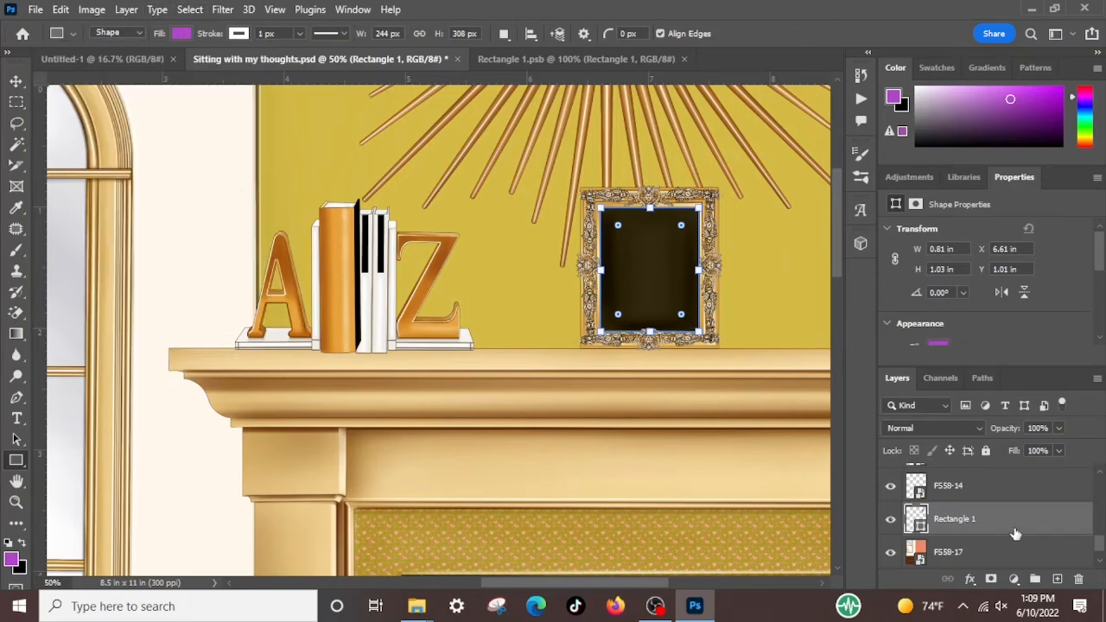
Convert the purple Rectangle 1 shape layer to a smart object and open its contents for editing
click(999, 494)
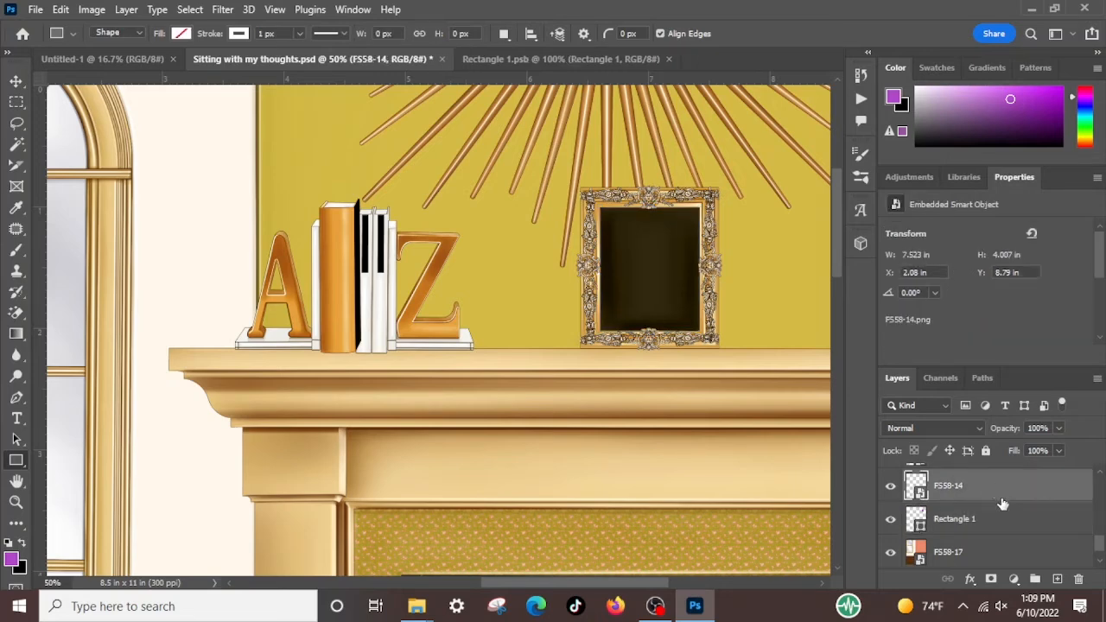
click(1014, 523)
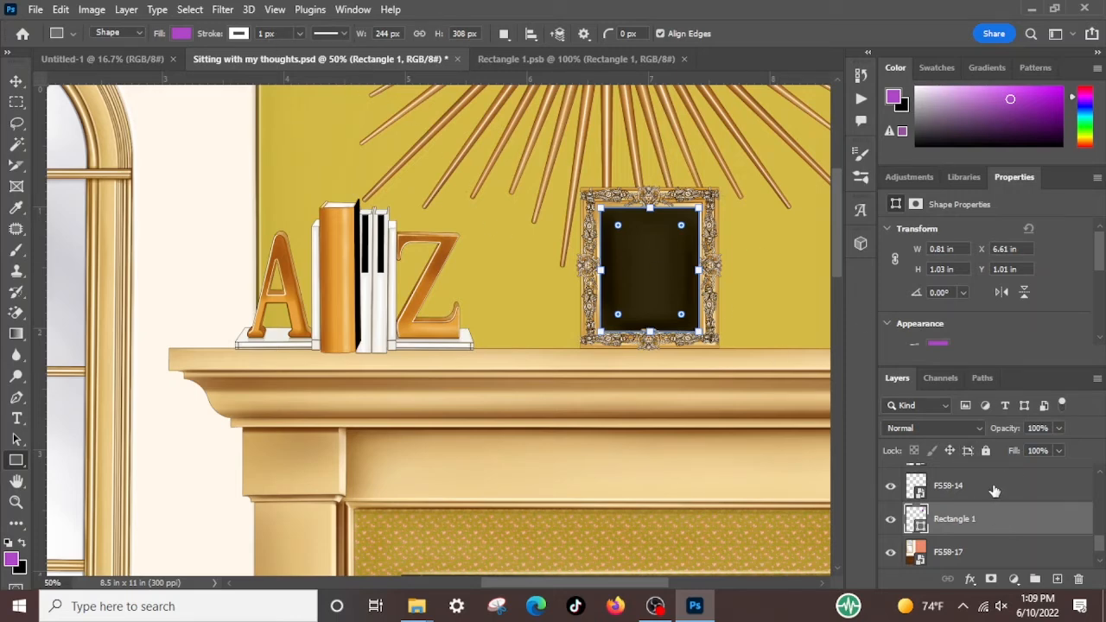
scroll(1022, 518, down, 1)
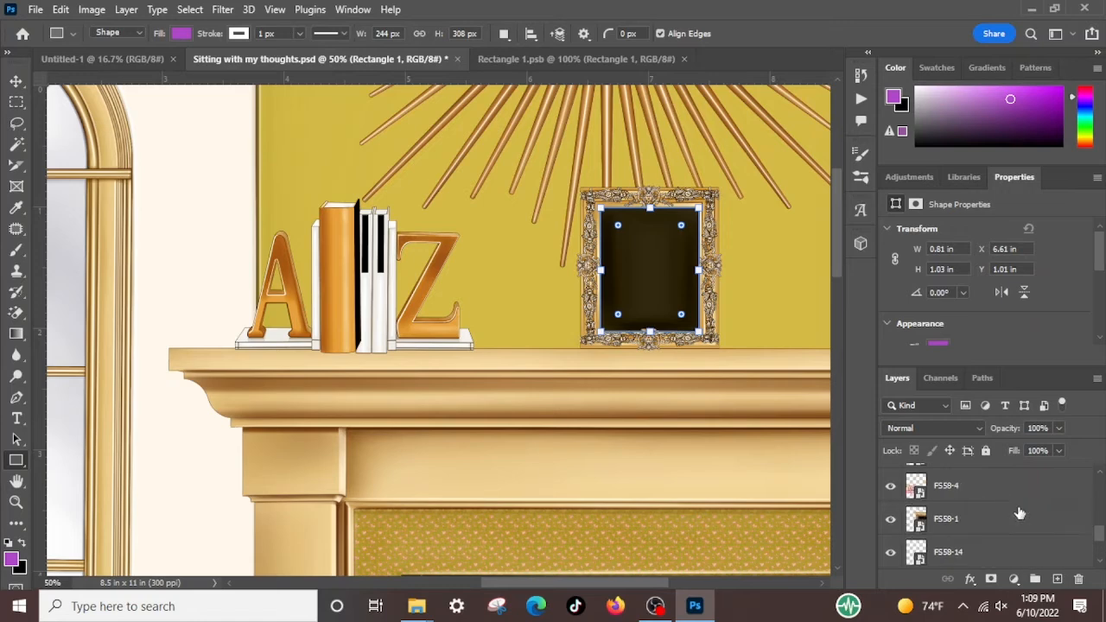
scroll(1022, 516, up, 5)
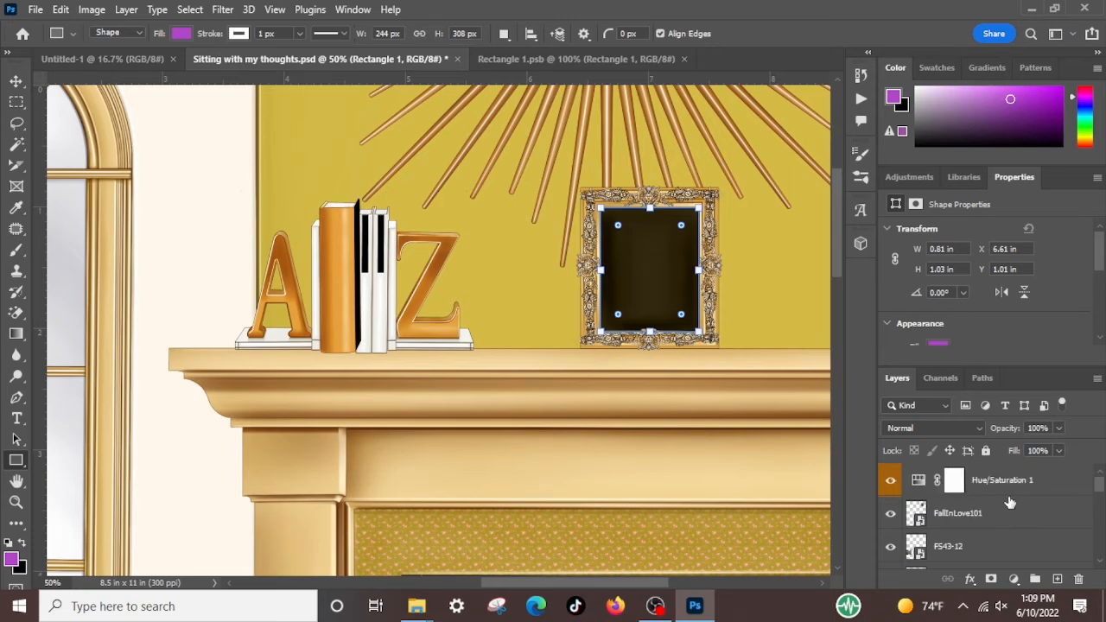
scroll(1009, 501, down, 5)
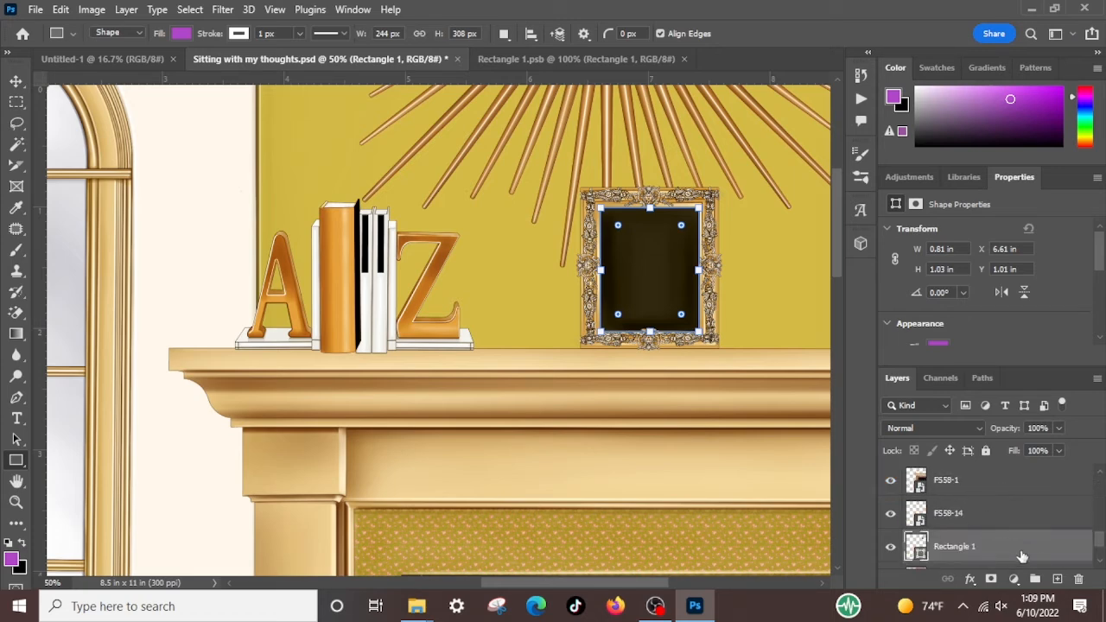
right_click(1051, 551)
click(921, 247)
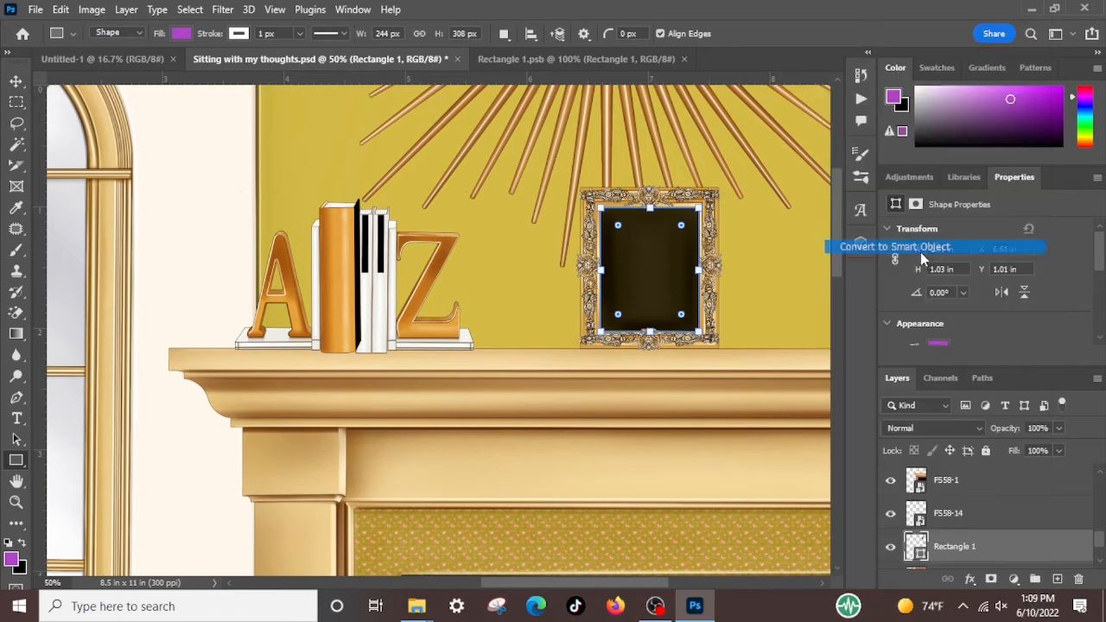
double_click(918, 554)
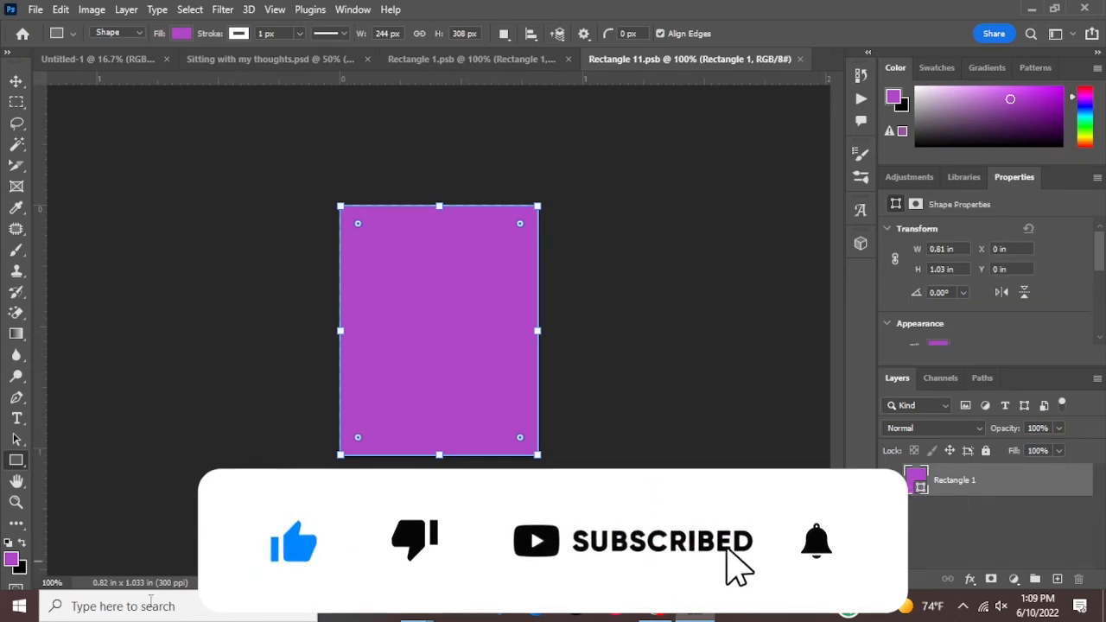
Switch to the Rectangle 1.psb document and copy layers 6, 41 and 147 together
click(513, 60)
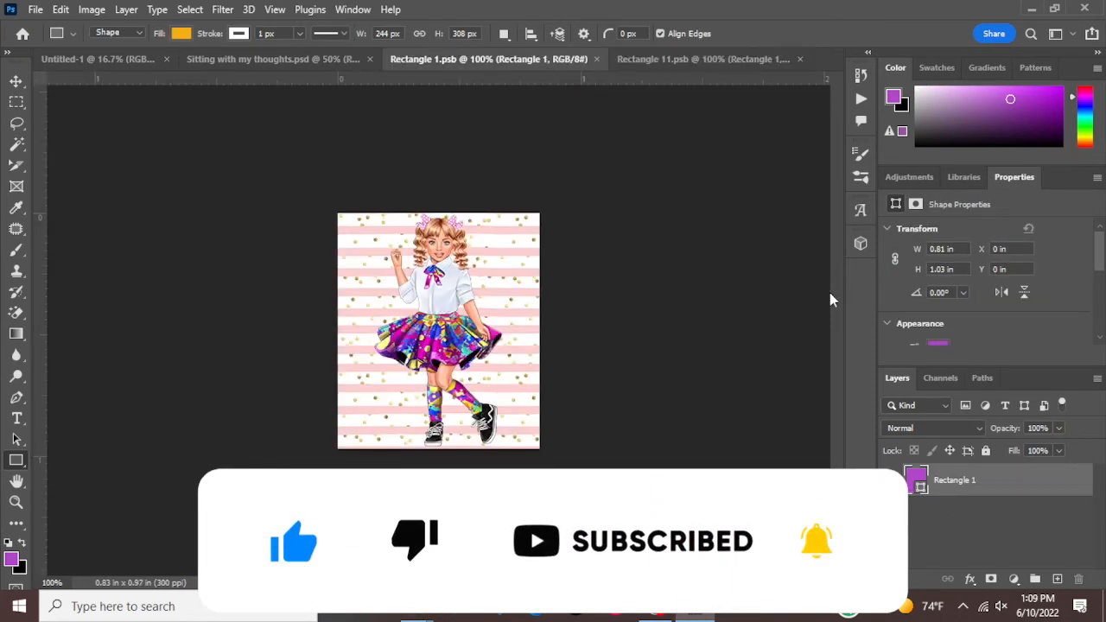
click(955, 523)
scroll(964, 521, up, 1)
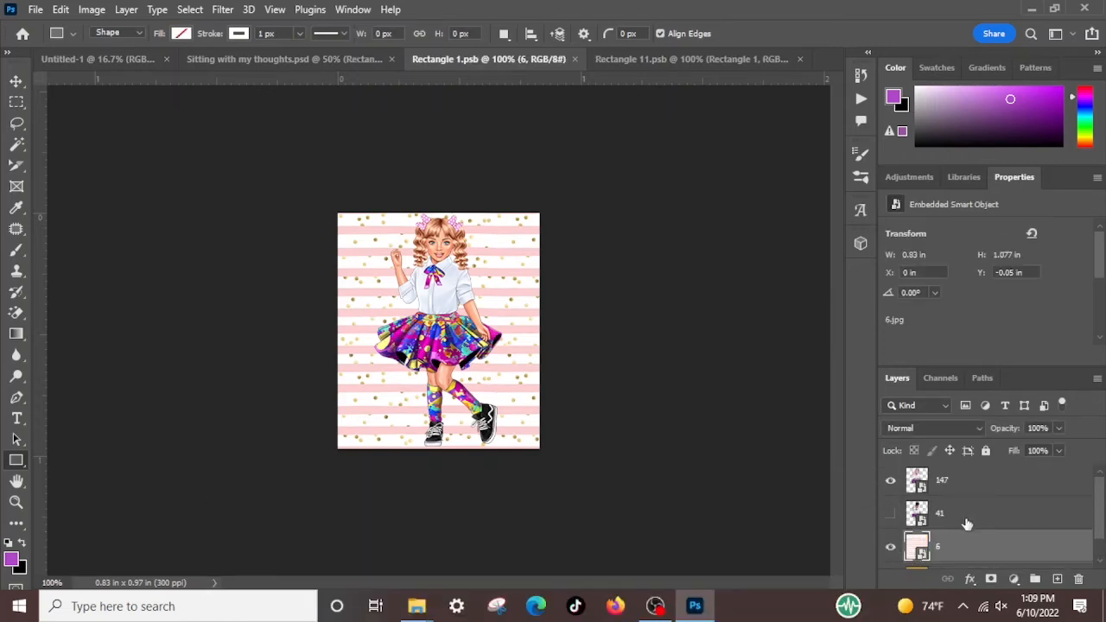
shift+click(949, 481)
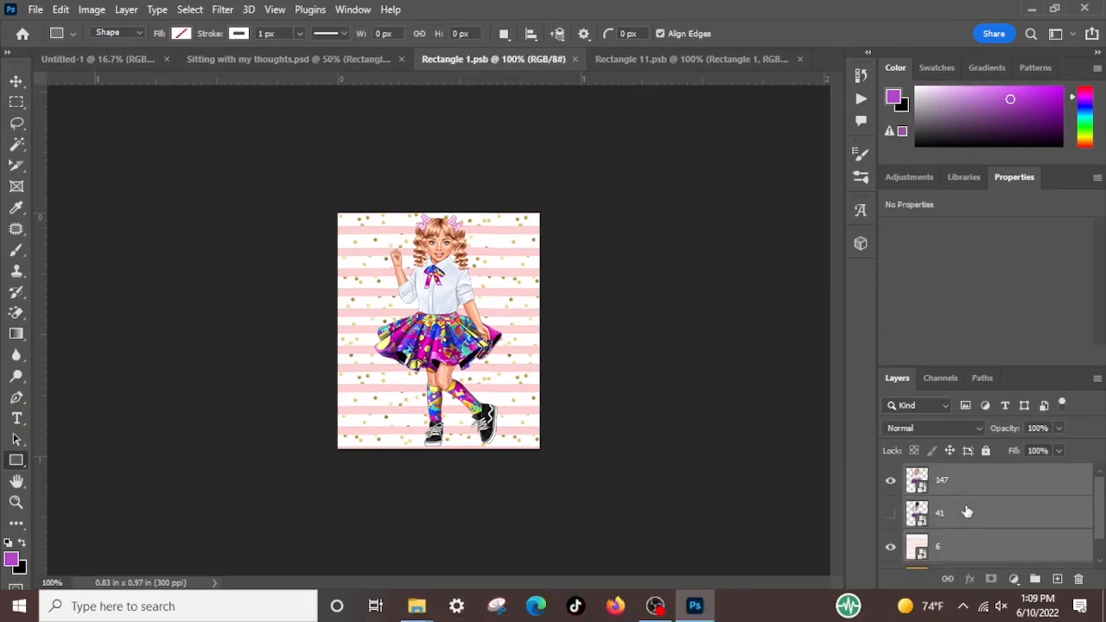
click(59, 9)
click(125, 121)
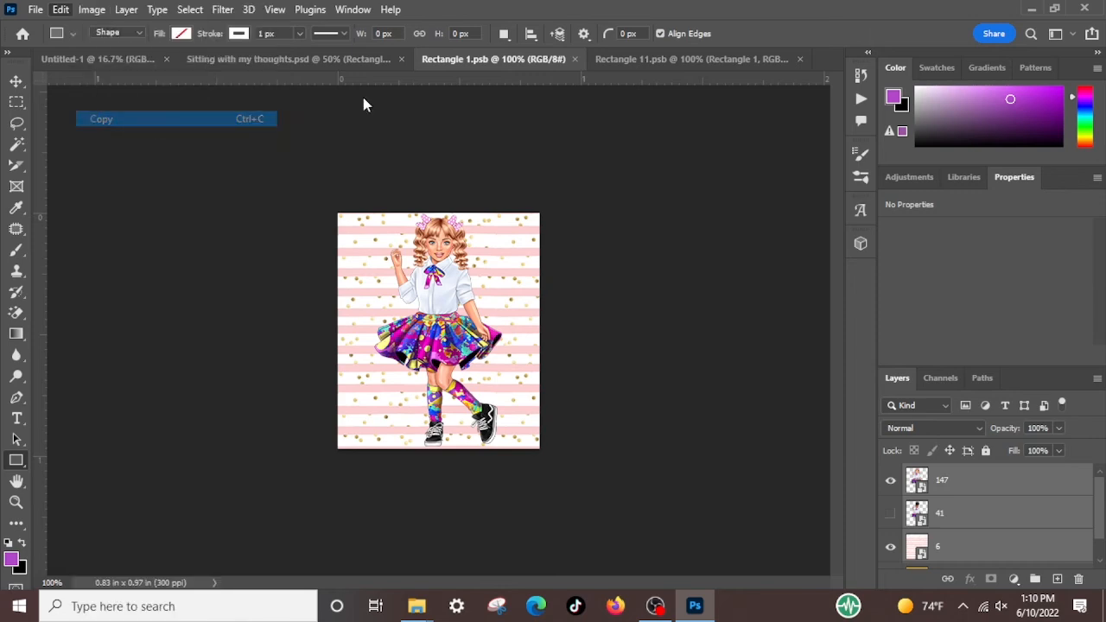
Switch to the Rectangle 11.psb document and paste the copied layers 147, 41 and 6 in place above the purple rectangle
click(622, 60)
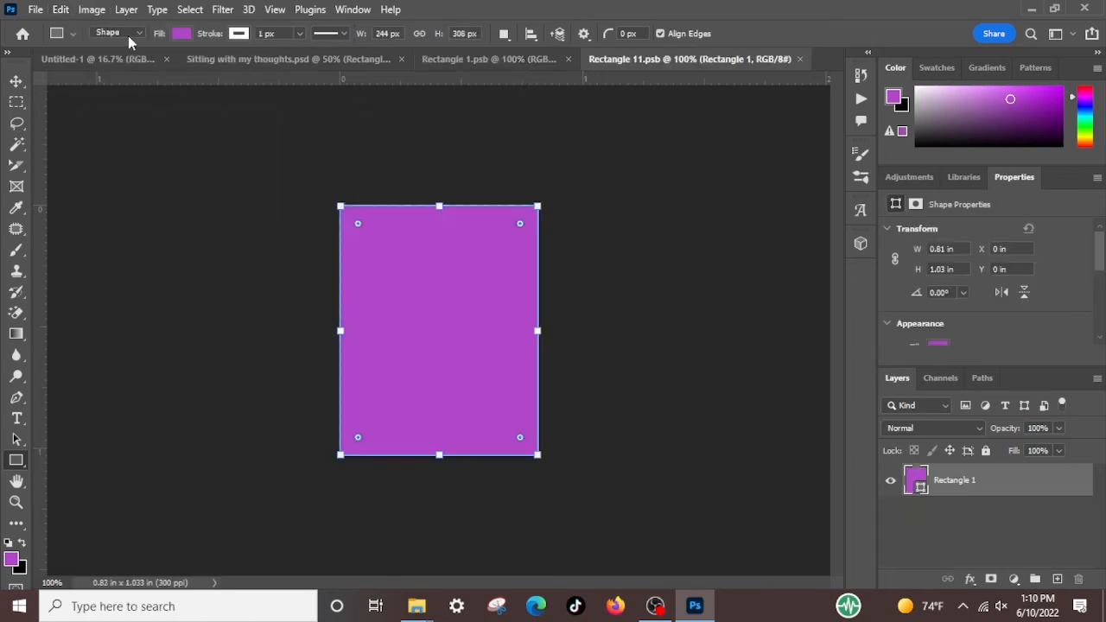
click(60, 10)
mouse_move(147, 166)
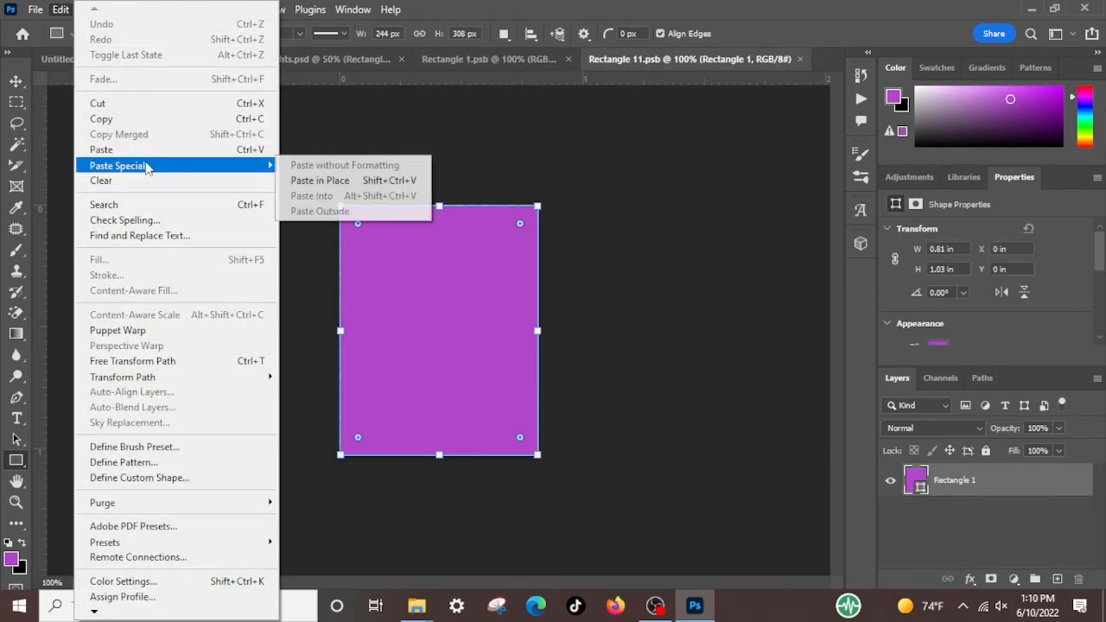
click(336, 183)
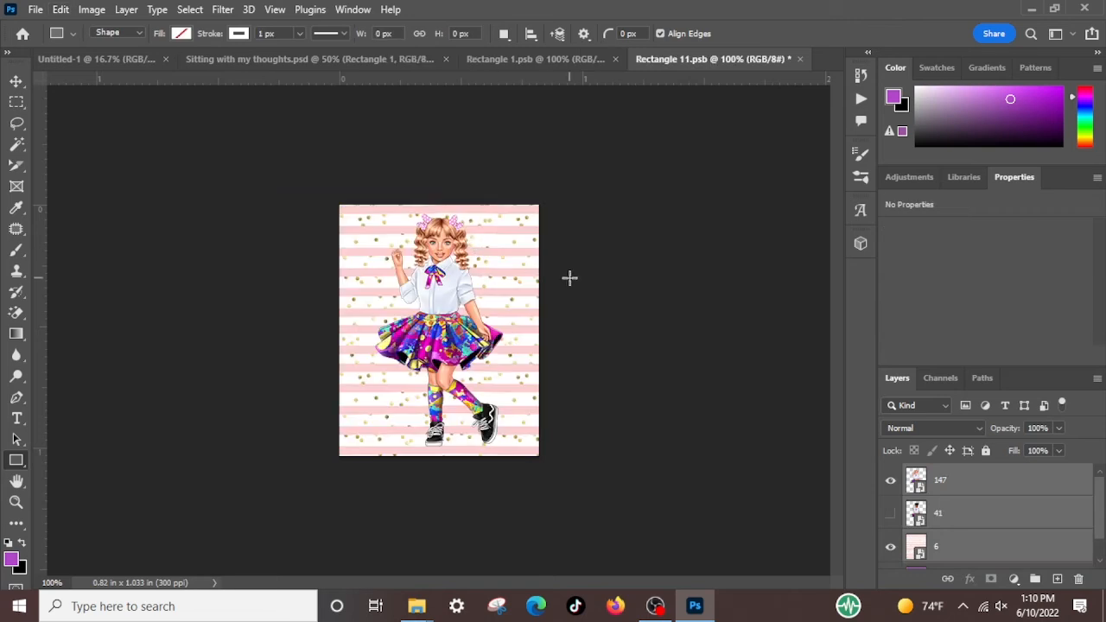
Deselect the pasted layers with the Move tool and save the Rectangle 11.psb smart object contents
click(16, 81)
click(94, 166)
click(35, 9)
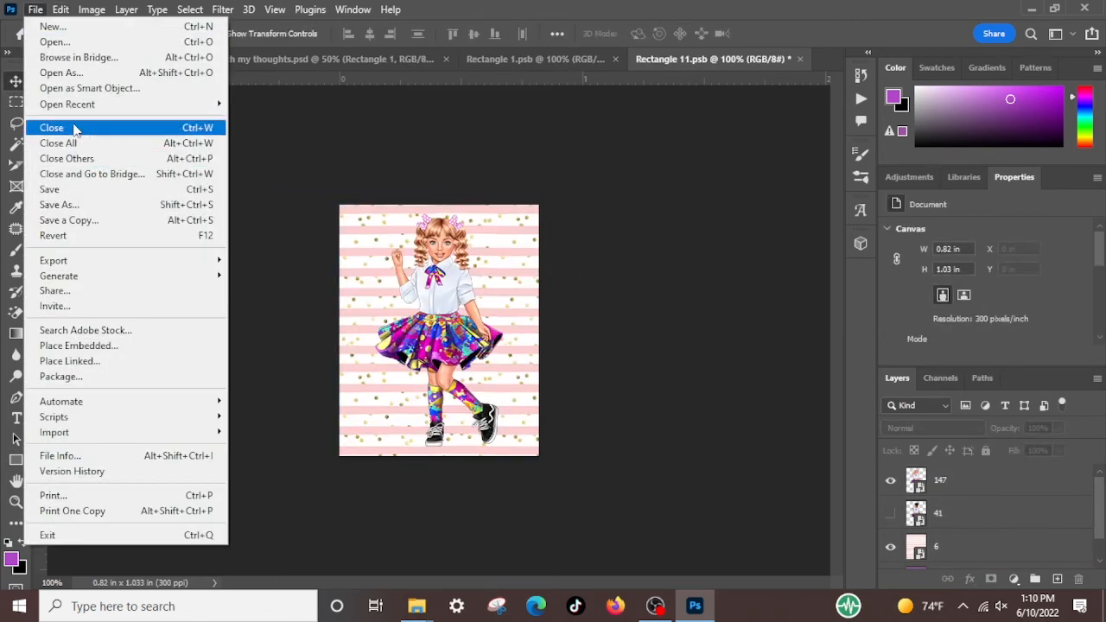
click(70, 191)
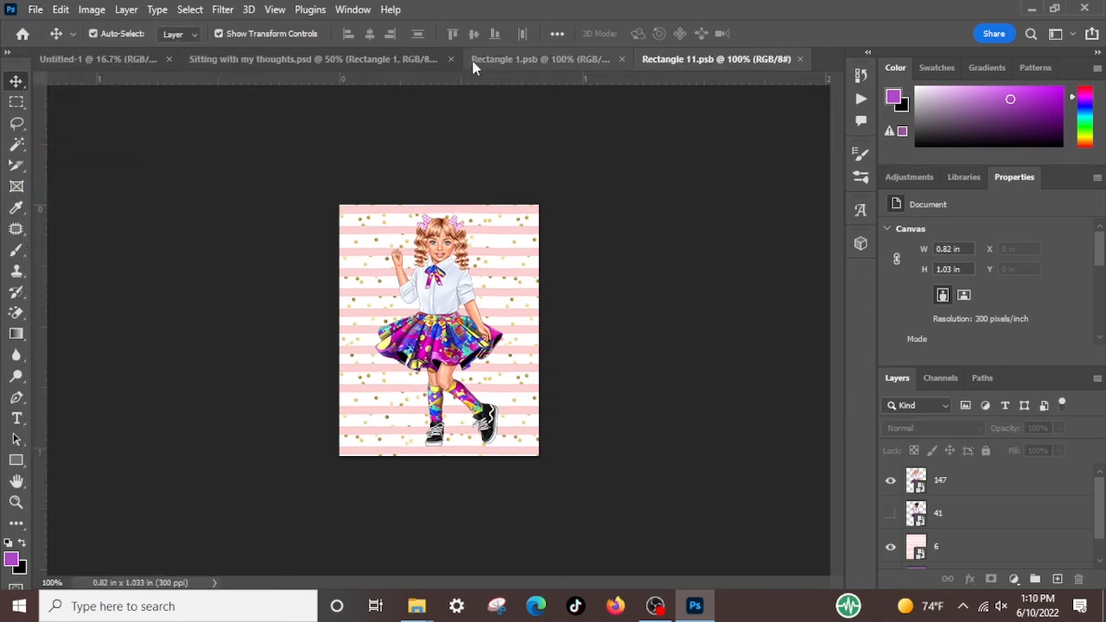
Return to Sitting with my thoughts.psd and move the Rectangle 1 smart object above Hue/Saturation 1 in the layer stack
click(344, 63)
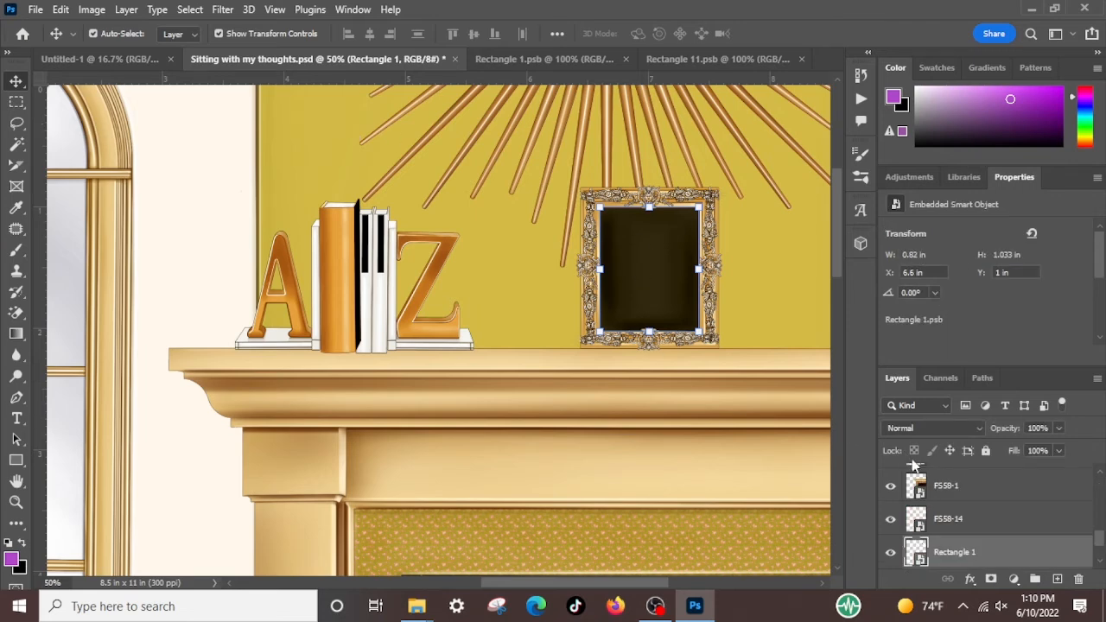
drag(1031, 555, 993, 458)
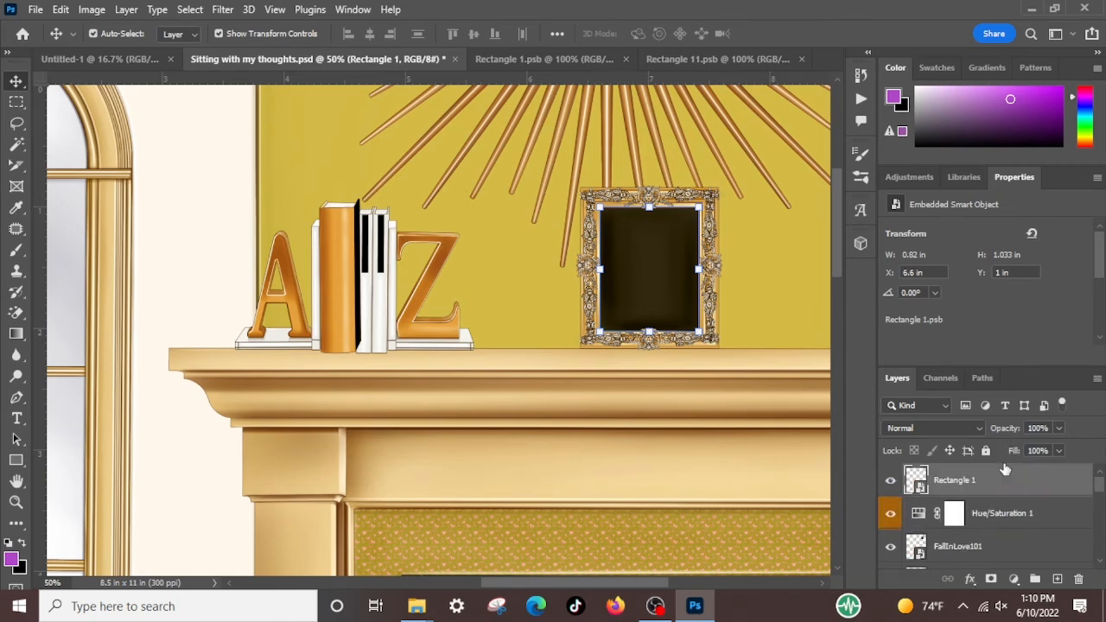
click(542, 375)
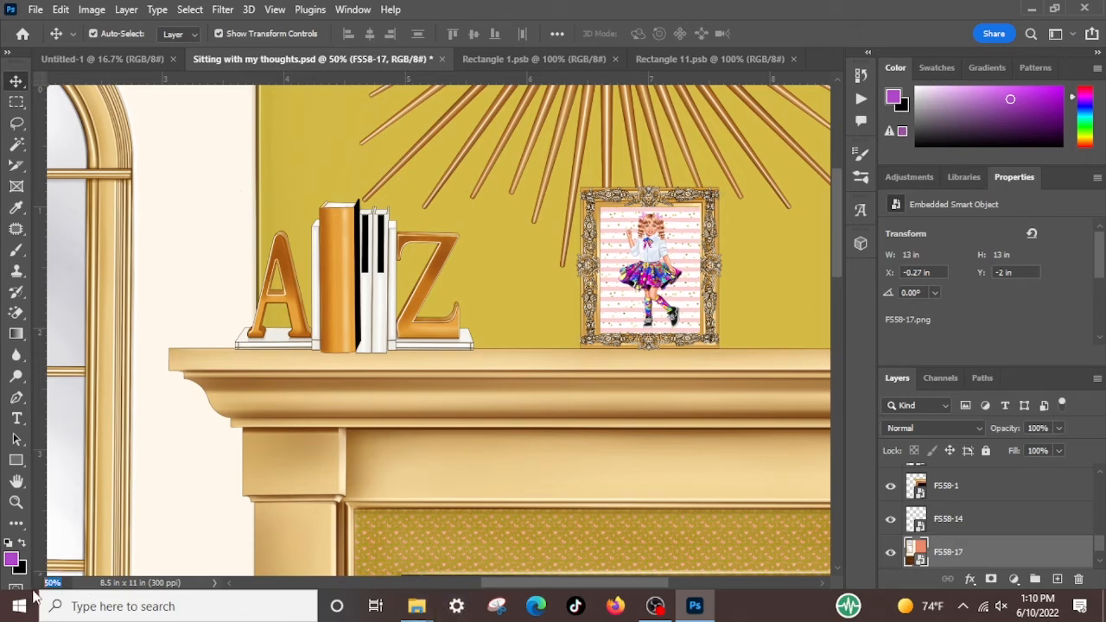
Fit the whole page in view, deselect the layer, and open the FOS folder on TOSHIBA EXT (G:) in File Explorer
key(Return)
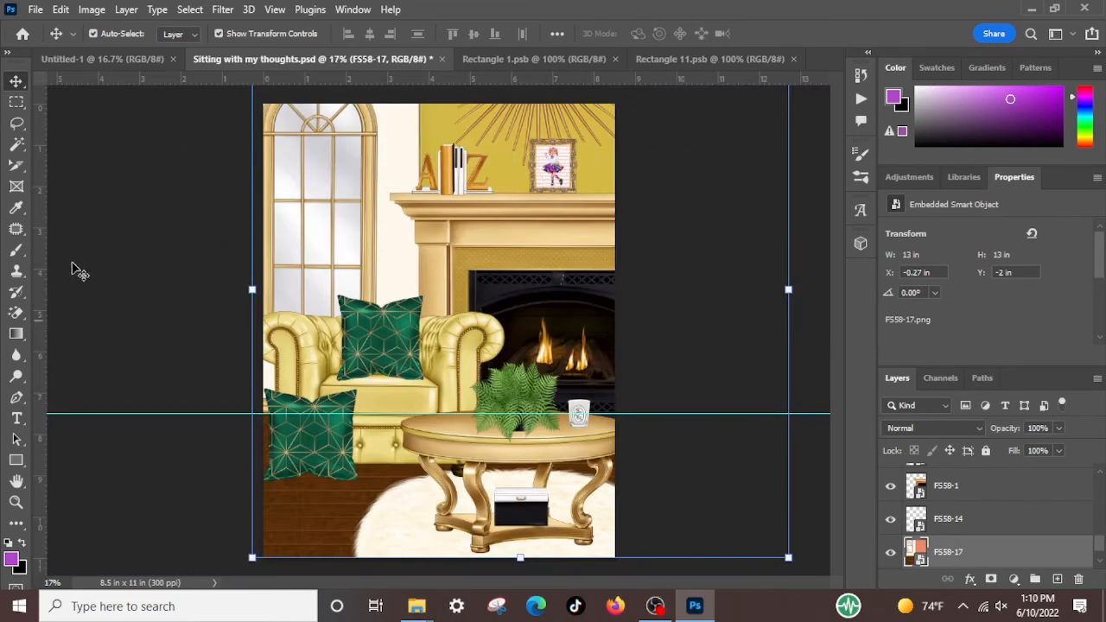
click(187, 501)
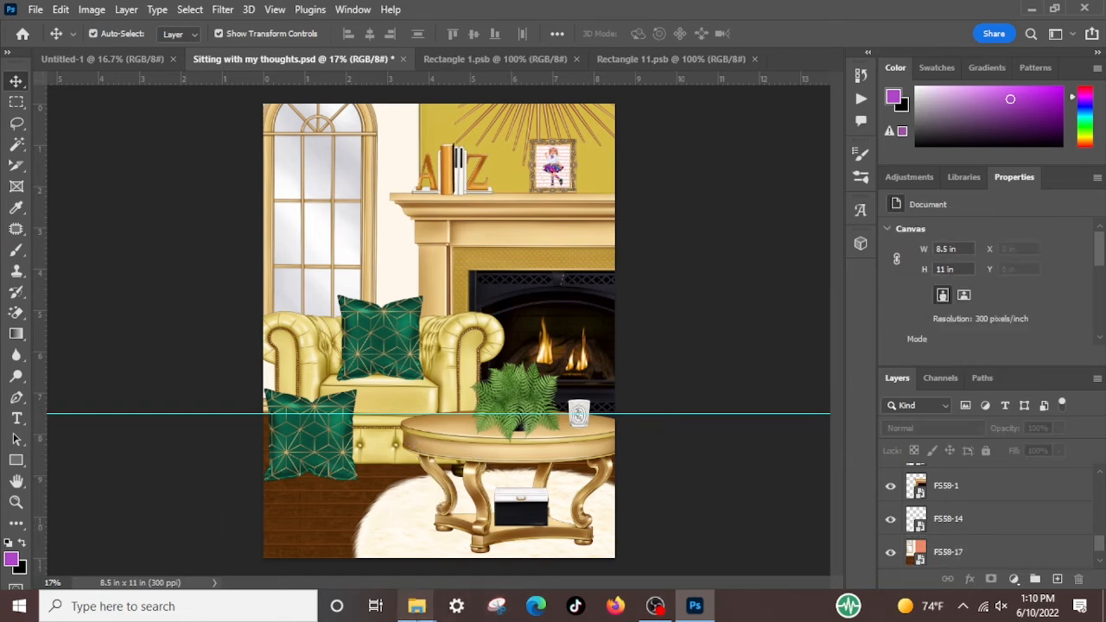
click(416, 609)
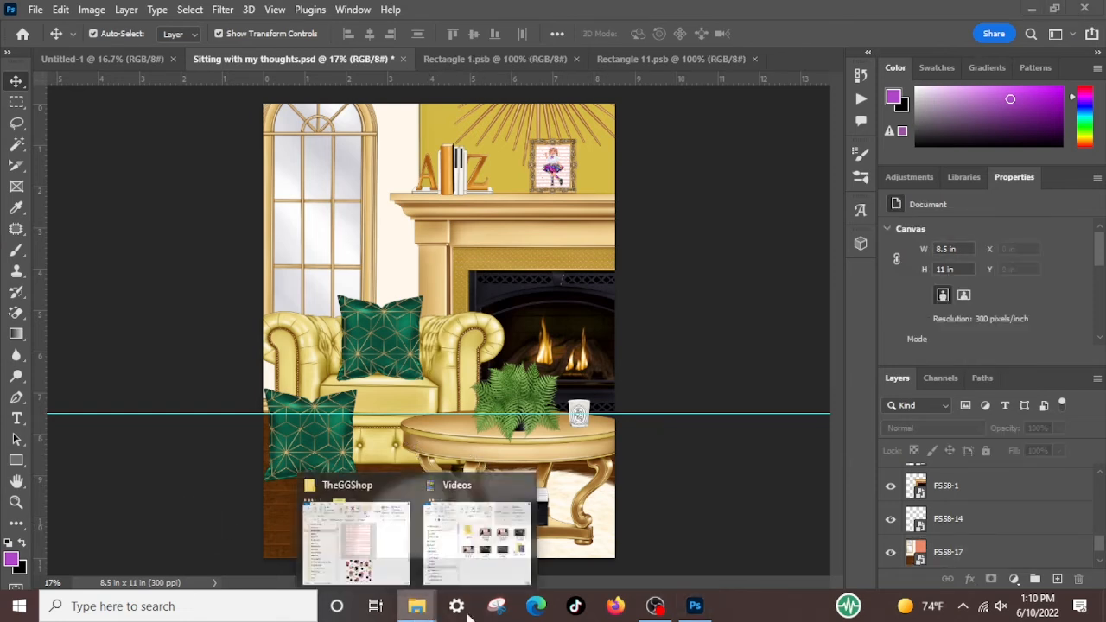
click(389, 493)
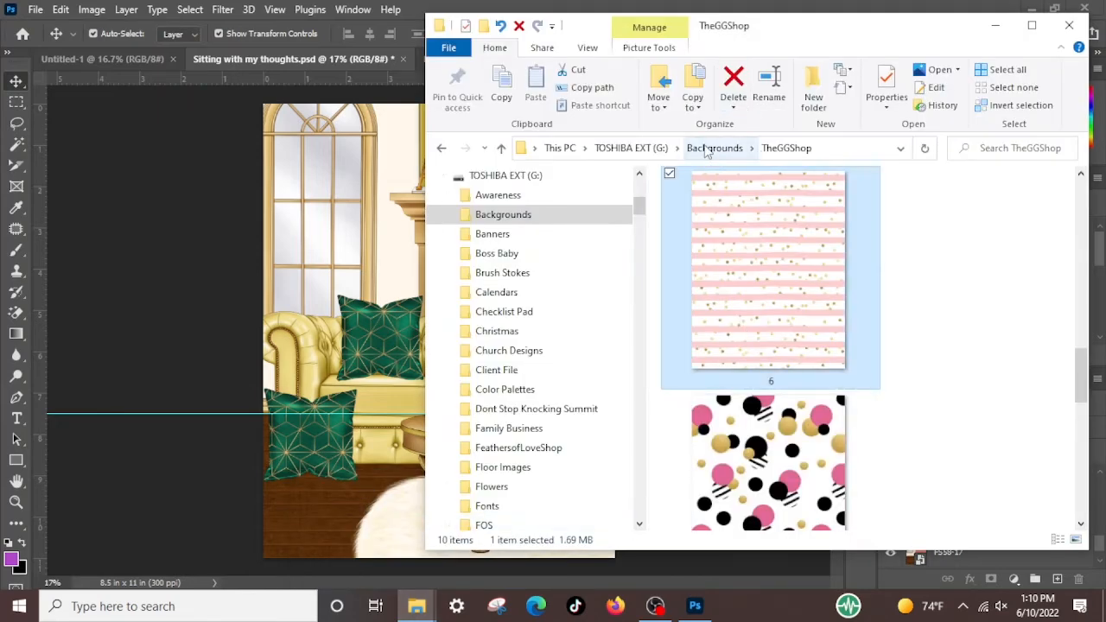
click(635, 147)
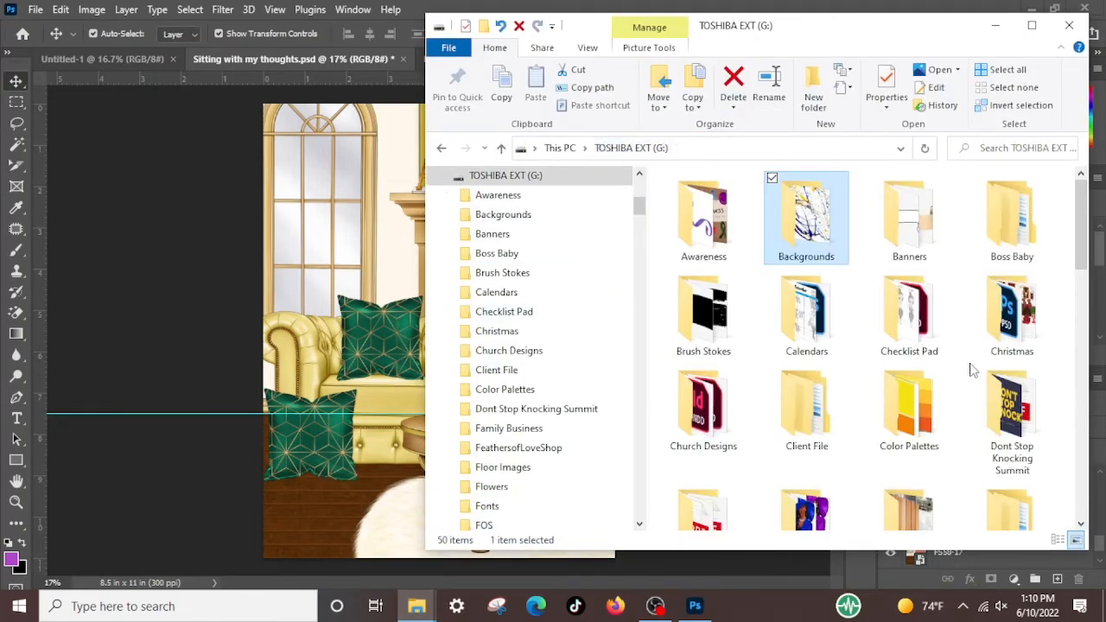
scroll(977, 371, down, 3)
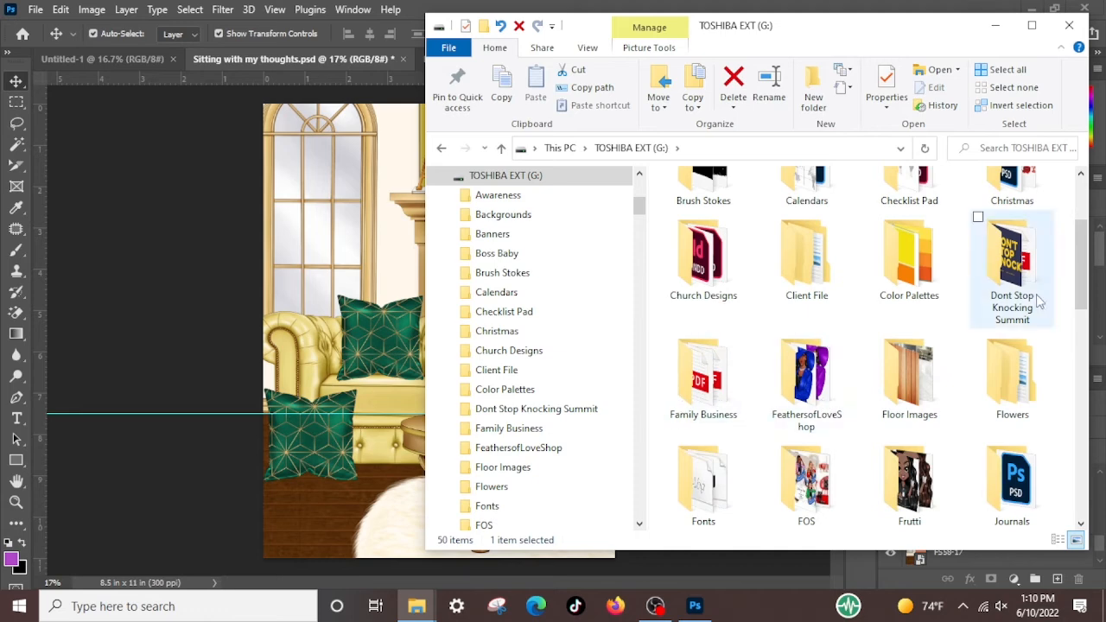
double_click(815, 501)
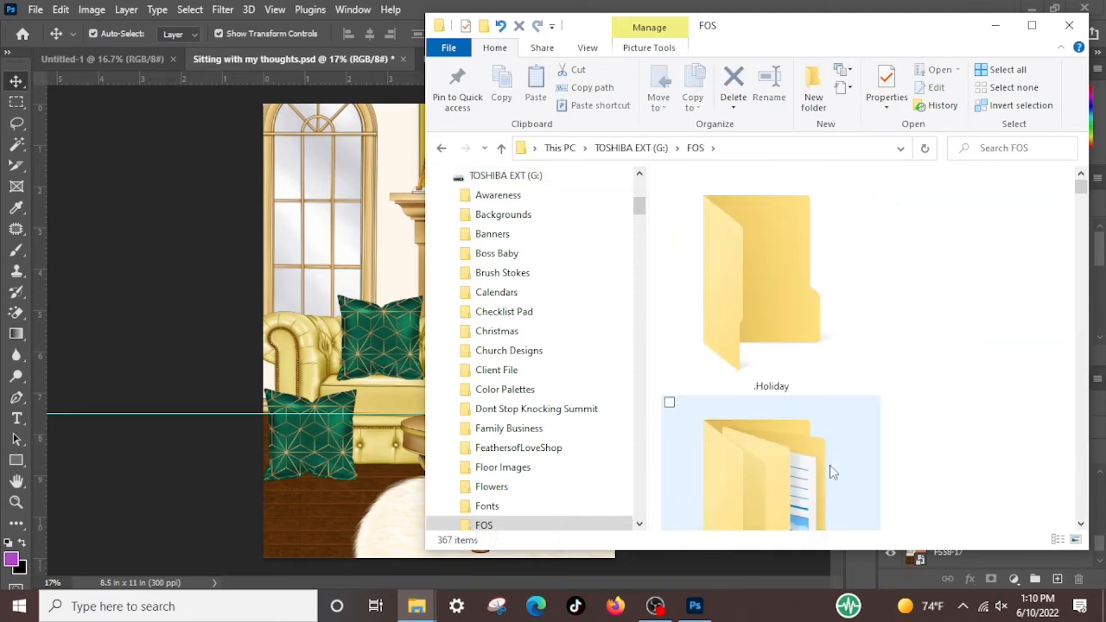
click(1032, 25)
Find the Relaxing Weekend folder inside FOS and include images 41 and 73 of the seated blonde woman in the file selection
scroll(923, 318, down, 10)
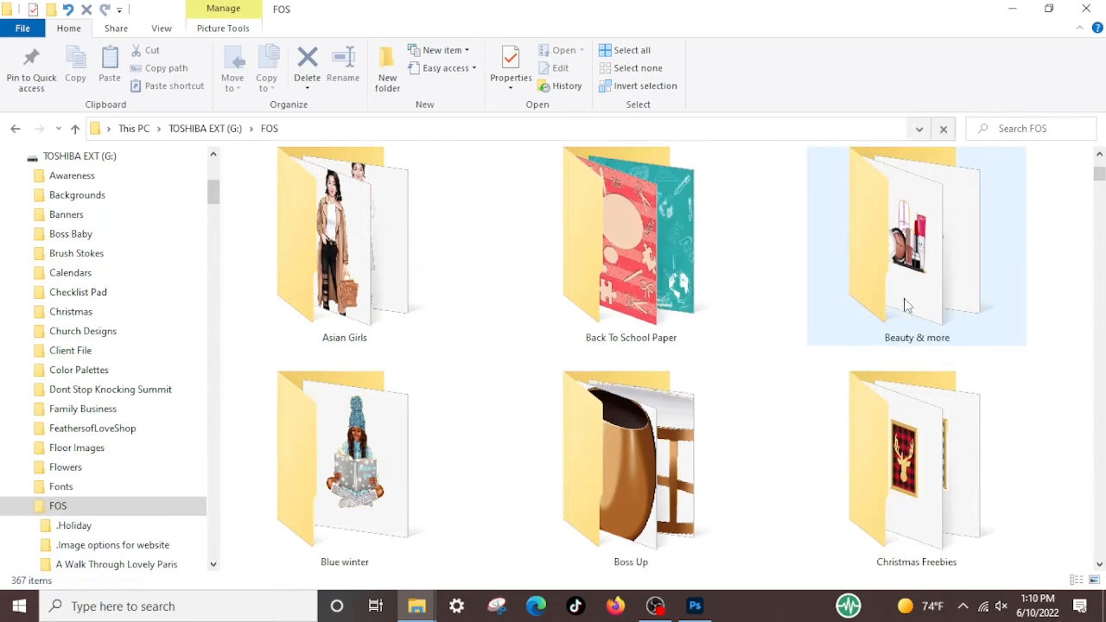
scroll(913, 313, down, 3)
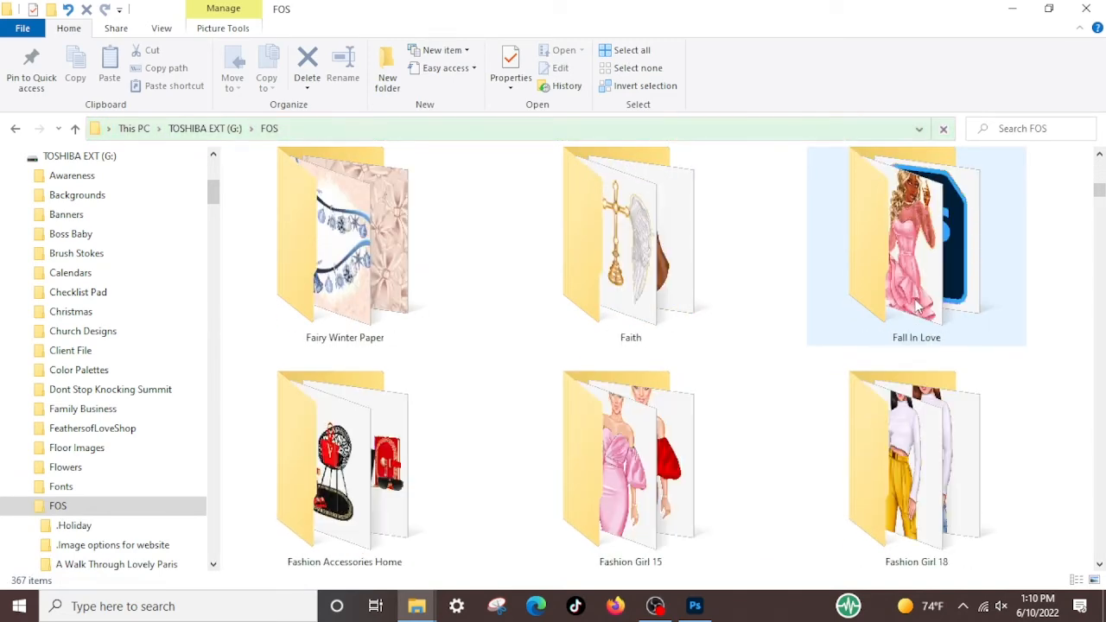
scroll(907, 320, down, 5)
scroll(907, 321, down, 5)
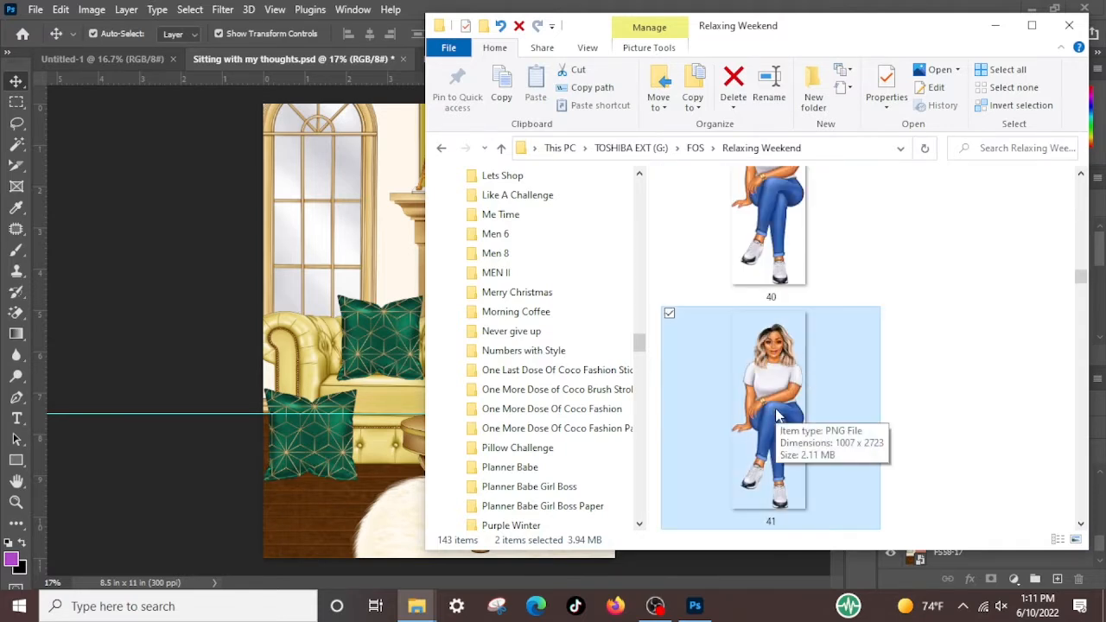
scroll(896, 375, down, 10)
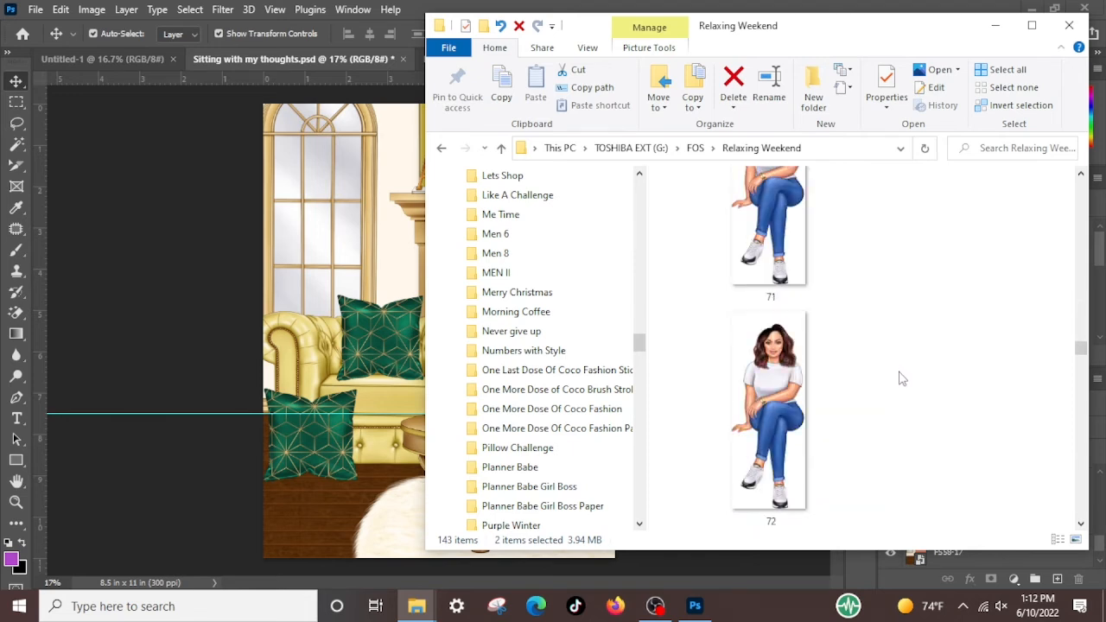
scroll(898, 377, down, 3)
scroll(816, 359, down, 1)
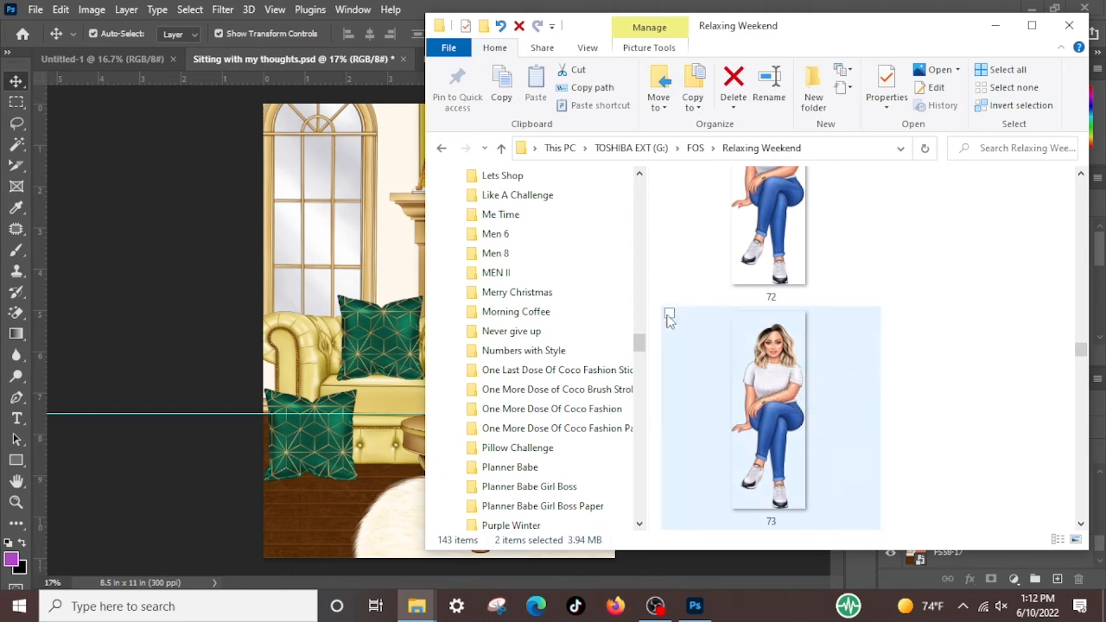
click(669, 315)
Look through the remaining seated-woman images and remove image 90 from the file selection
scroll(783, 372, down, 3)
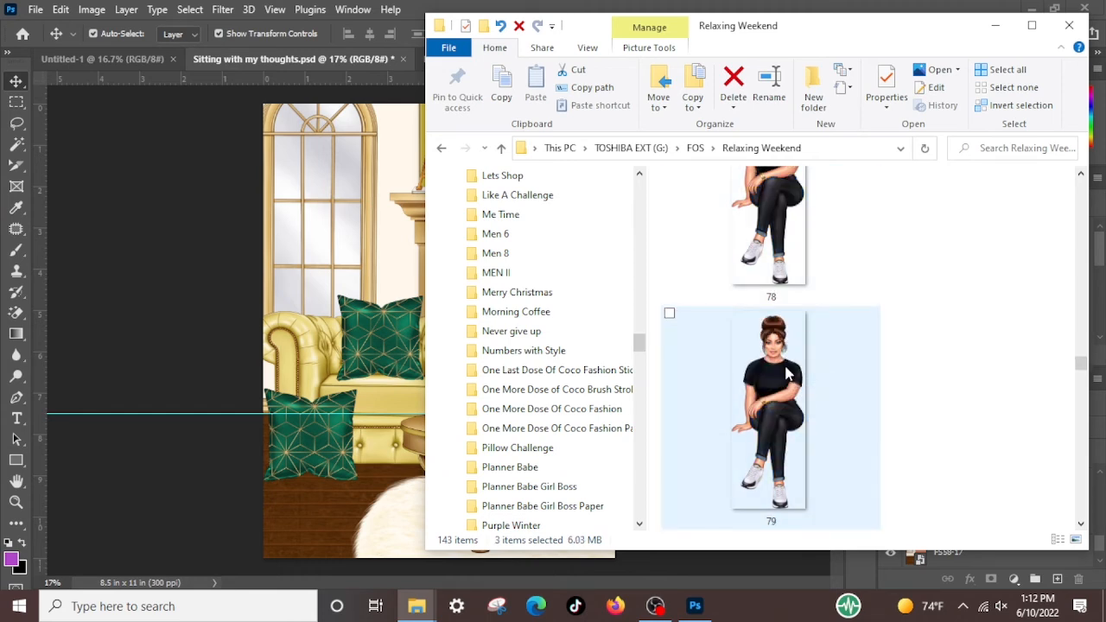
scroll(787, 373, down, 8)
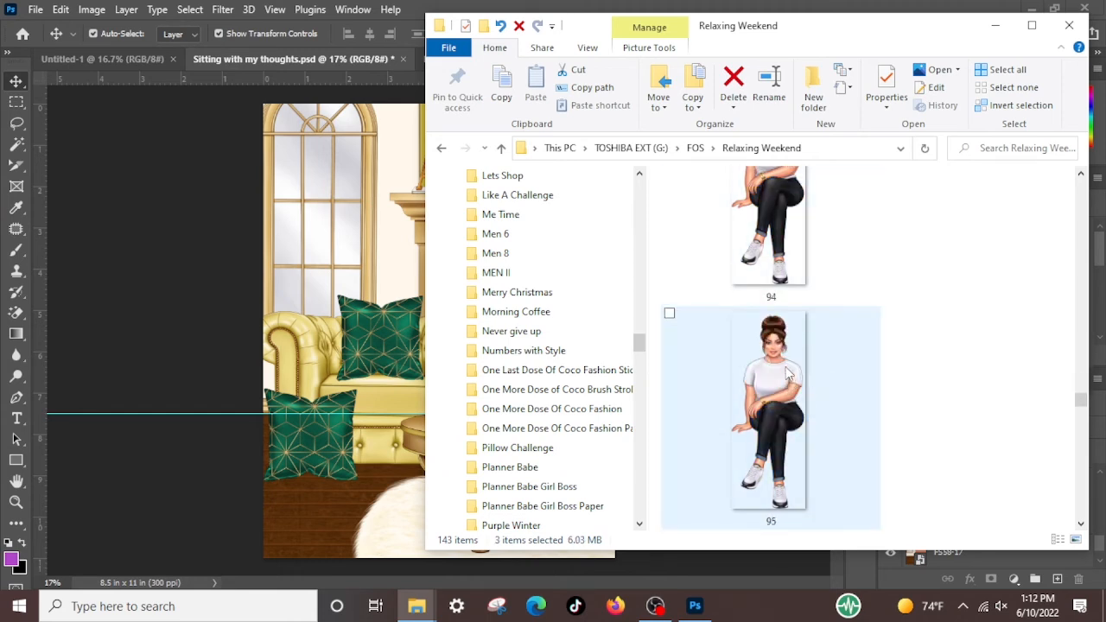
scroll(786, 373, down, 3)
scroll(786, 373, up, 3)
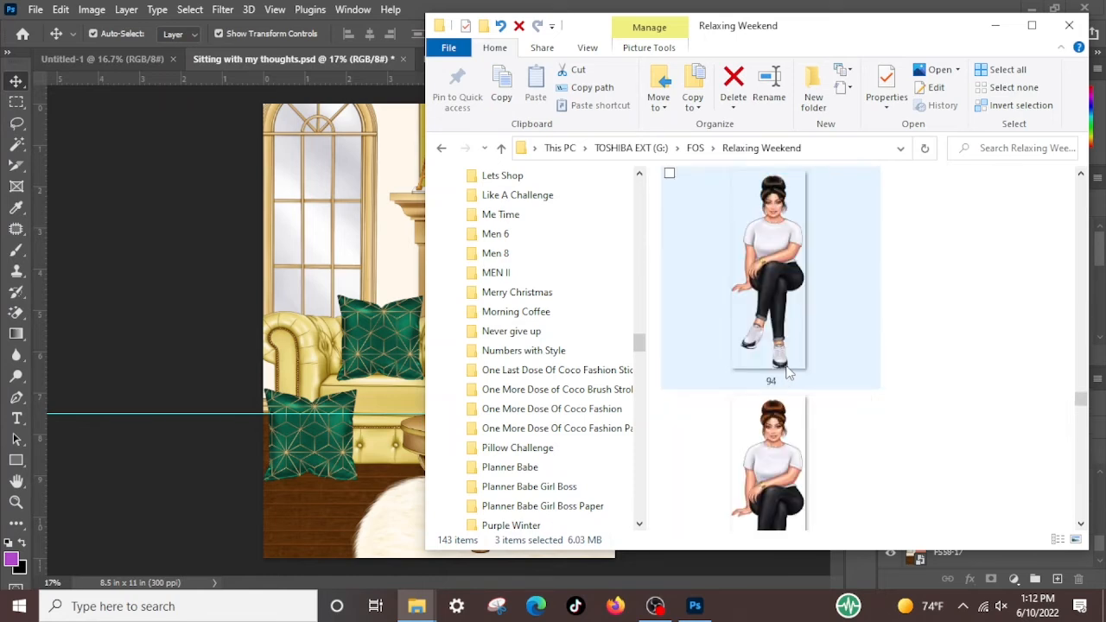
scroll(786, 371, up, 2)
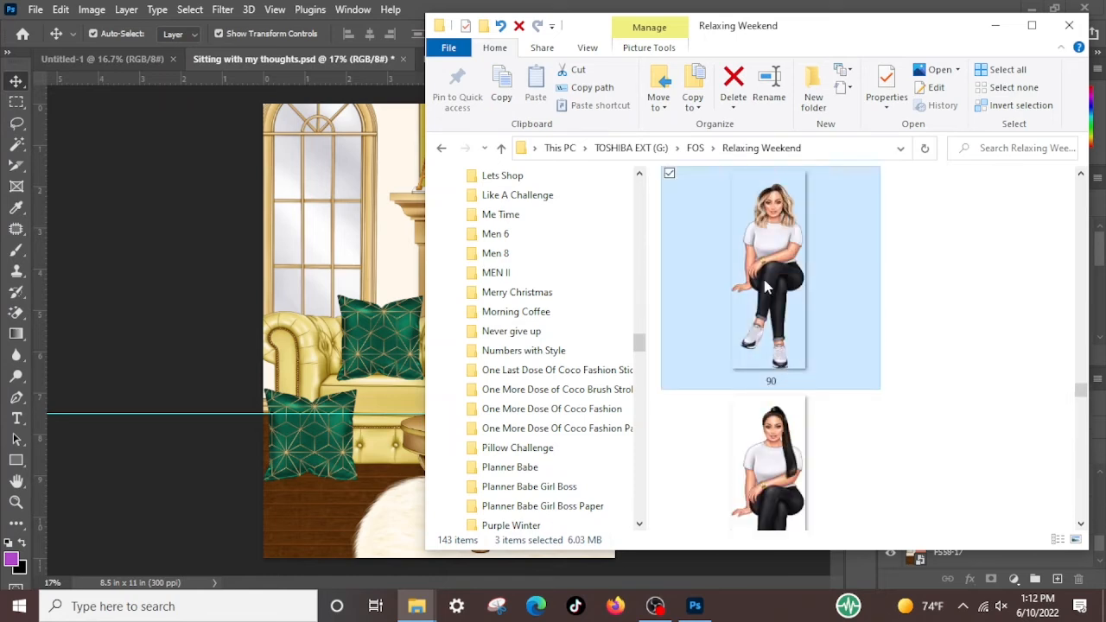
click(670, 173)
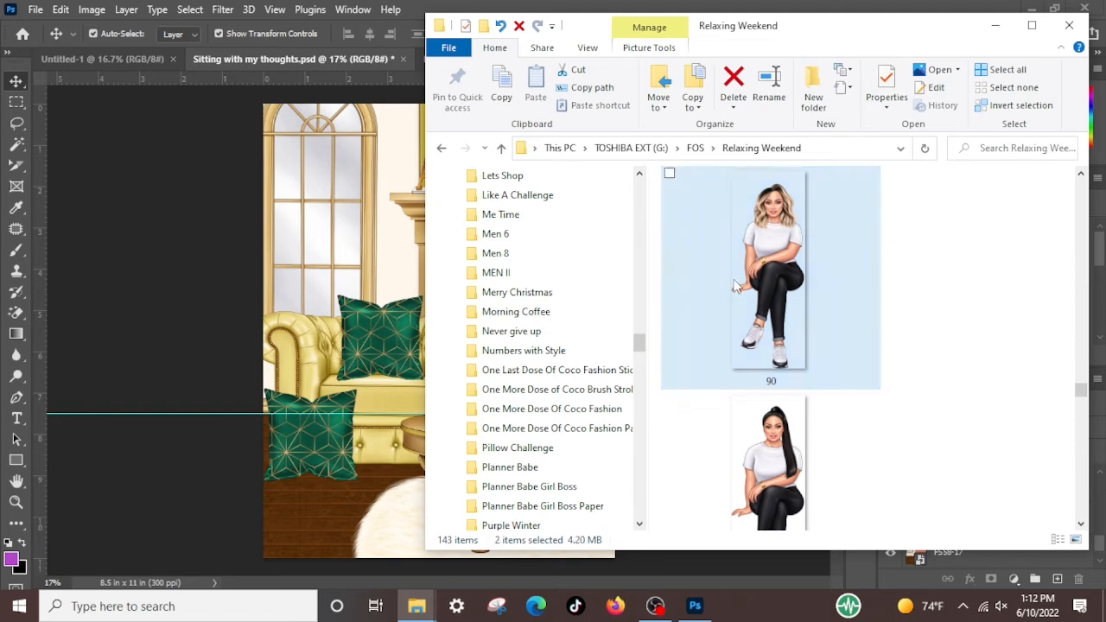
Place images 41 and 73 into Sitting with my thoughts.psd at original size and select both new layers together
scroll(734, 285, up, 1)
scroll(735, 285, up, 5)
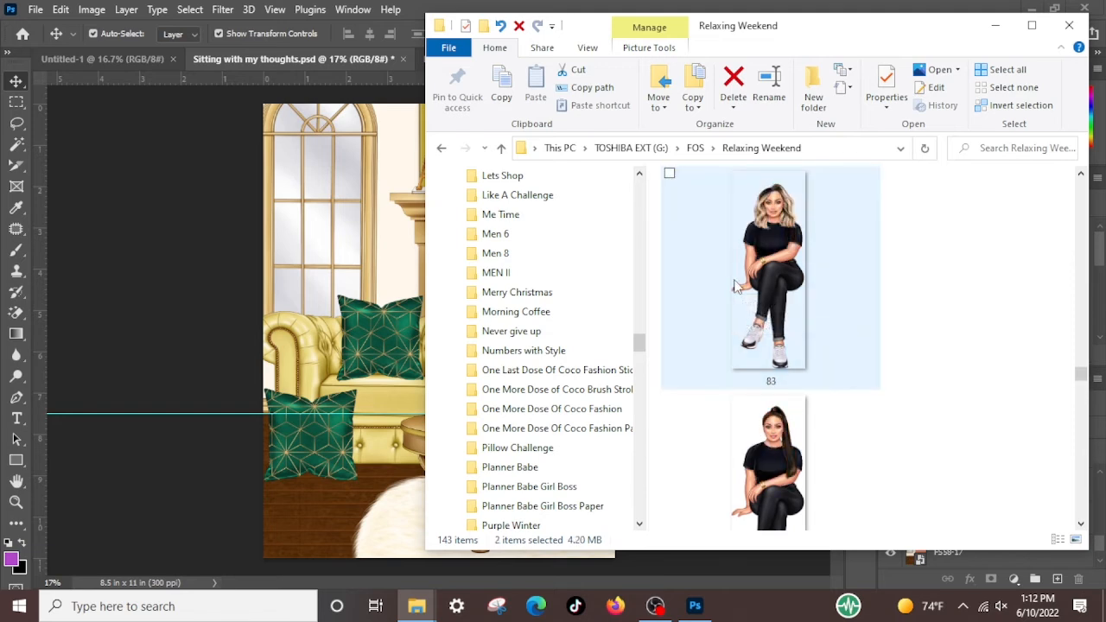
scroll(735, 286, up, 1)
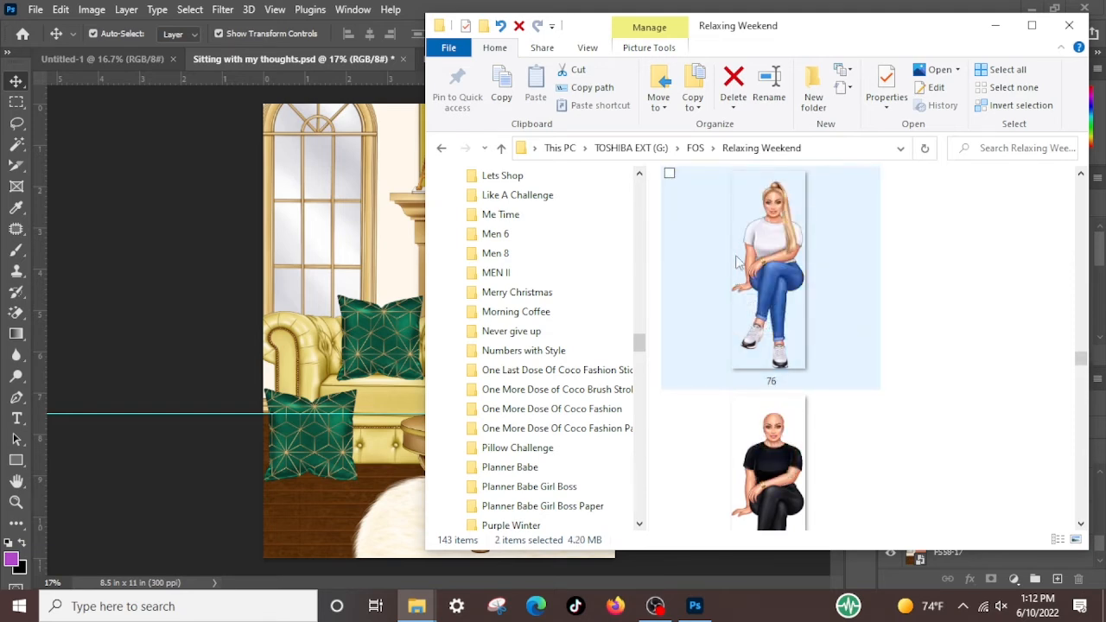
scroll(737, 261, up, 2)
drag(739, 259, 195, 317)
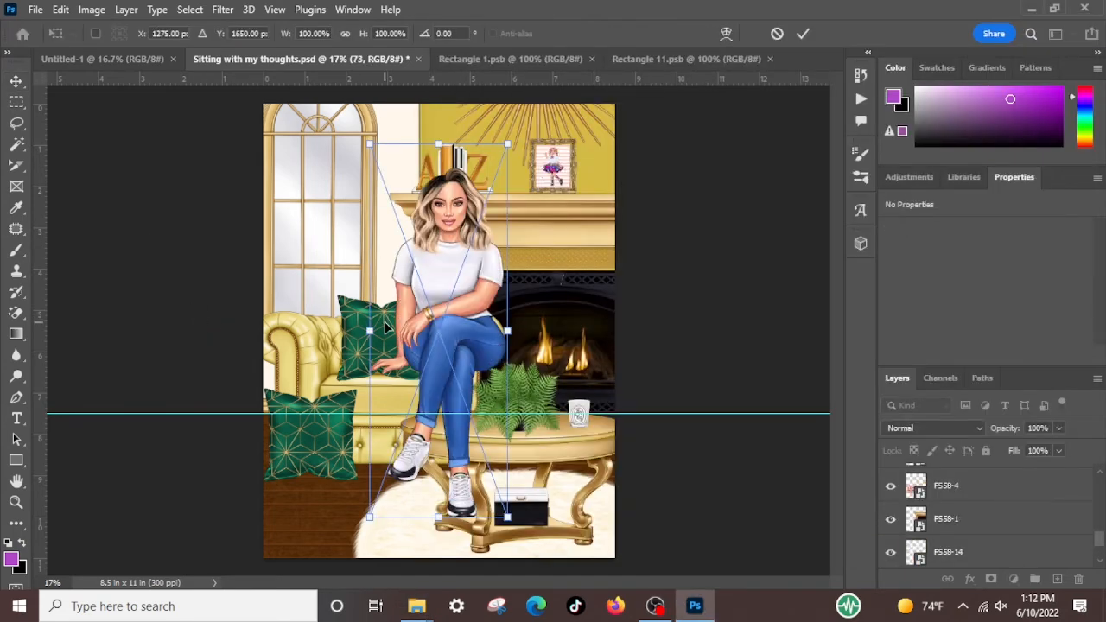
key(Return)
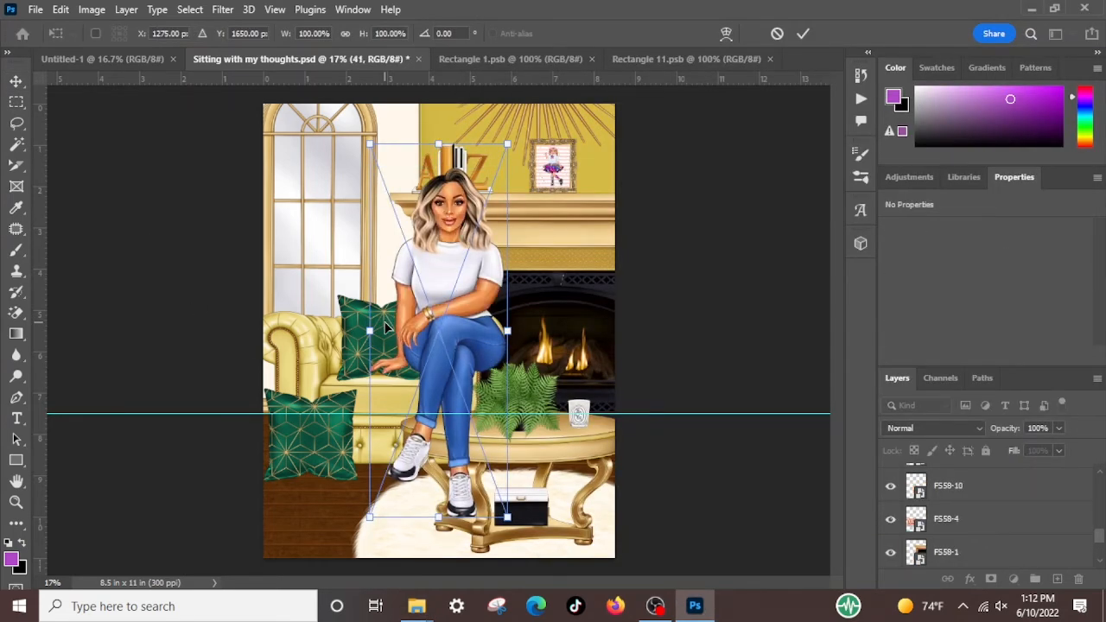
key(Return)
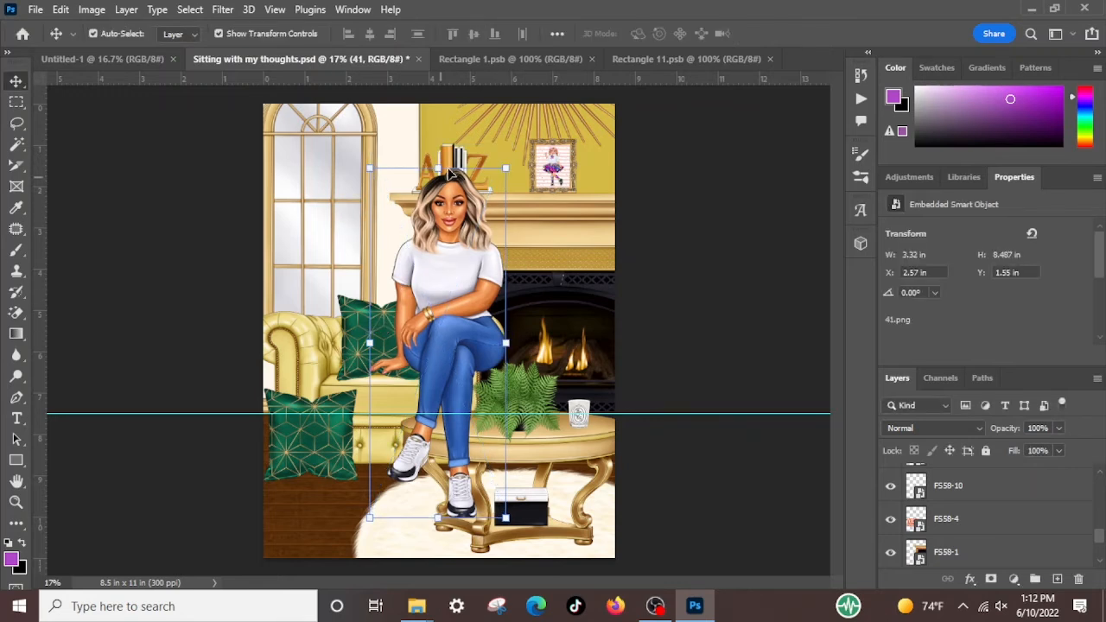
scroll(1015, 495, up, 10)
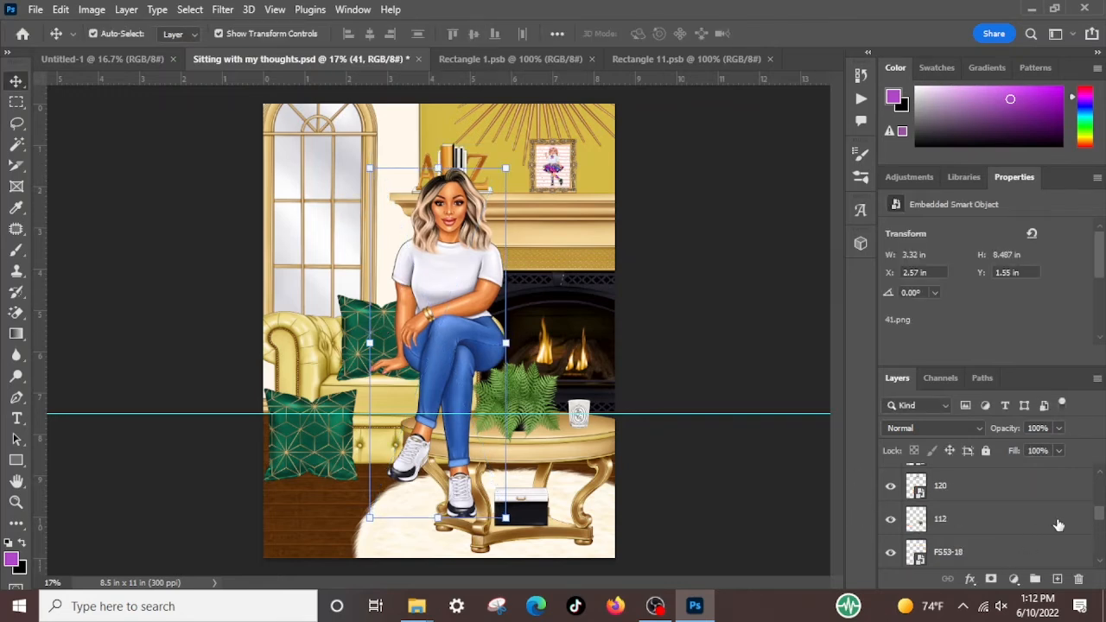
shift+click(972, 512)
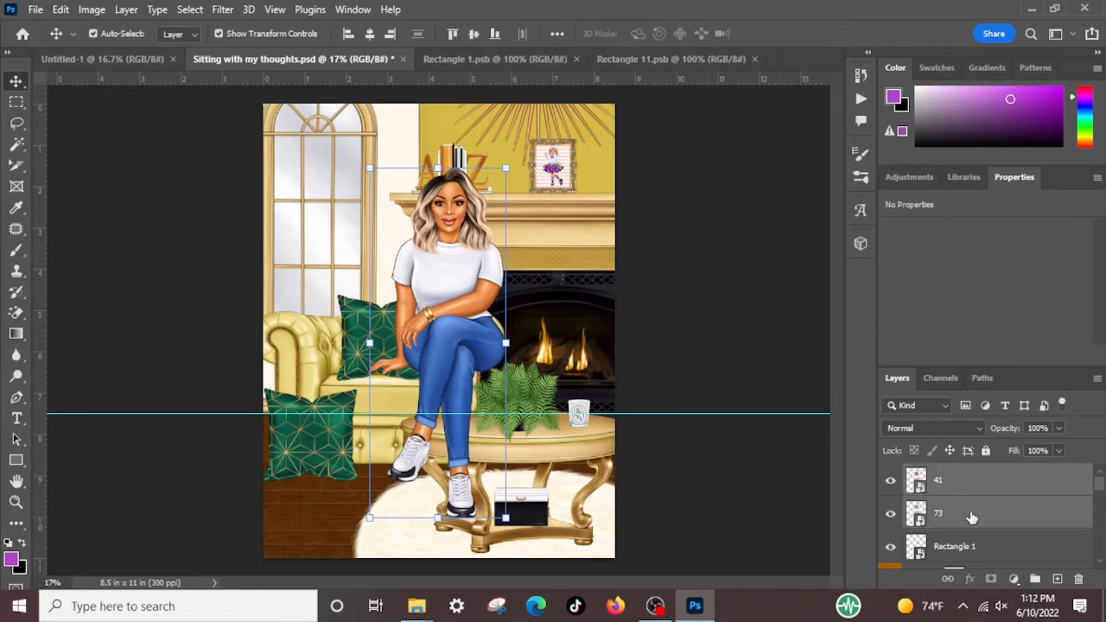
mouse_move(437, 167)
mouse_down()
mouse_move(432, 194)
mouse_move(432, 181)
mouse_up()
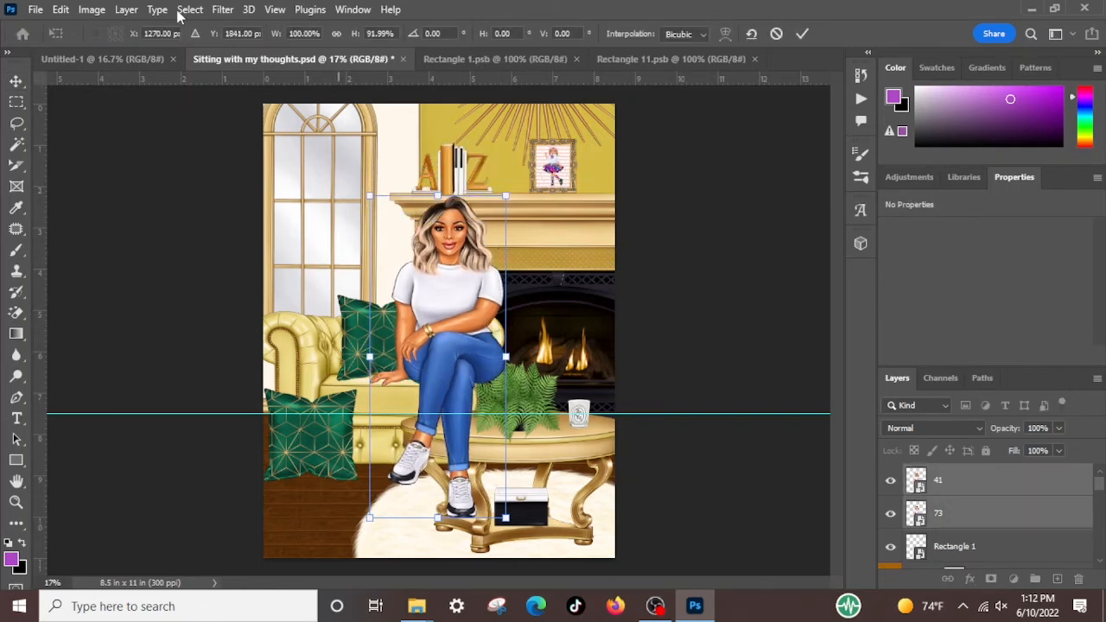
click(61, 9)
click(105, 24)
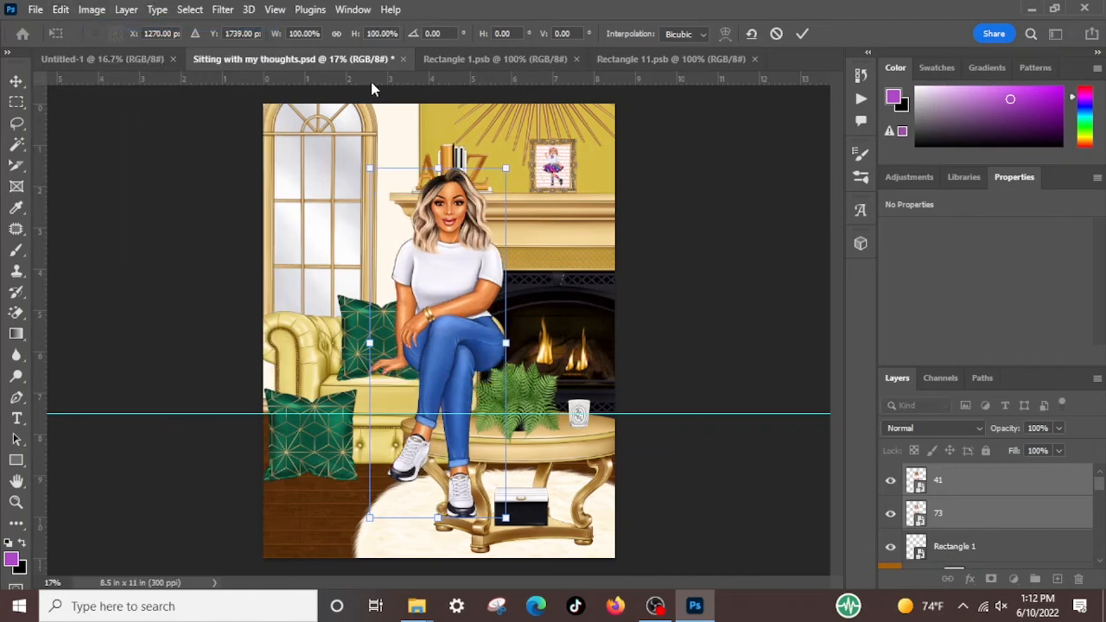
Scale layers 41 and 73 proportionally to about 80% and position them so the woman sits on the yellow armchair
click(337, 33)
drag(438, 167, 438, 217)
drag(431, 335, 355, 330)
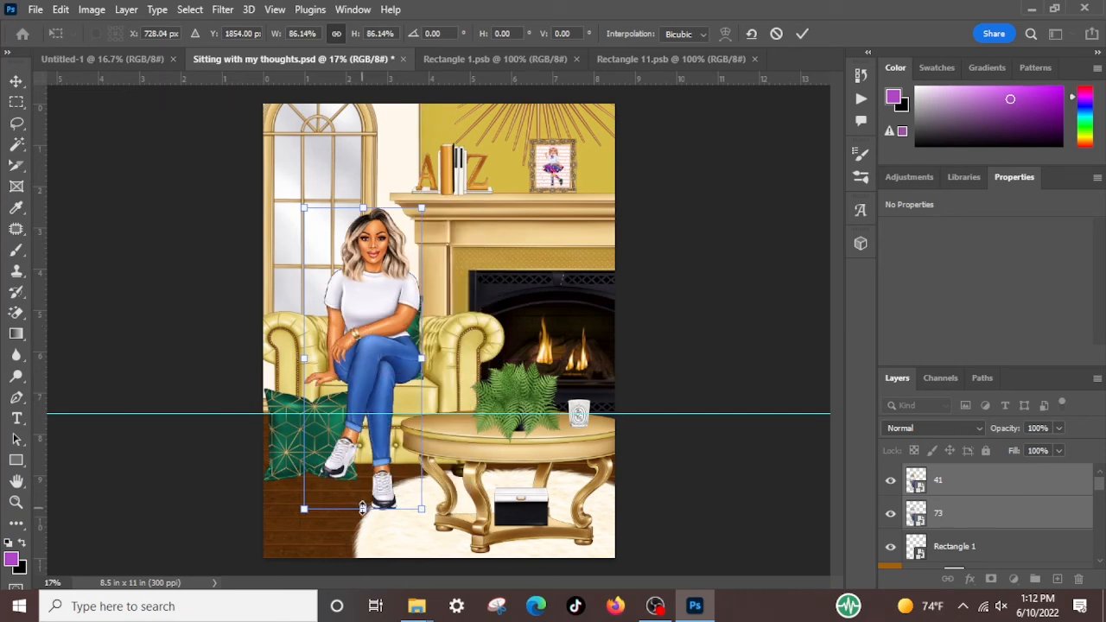
drag(362, 508, 367, 485)
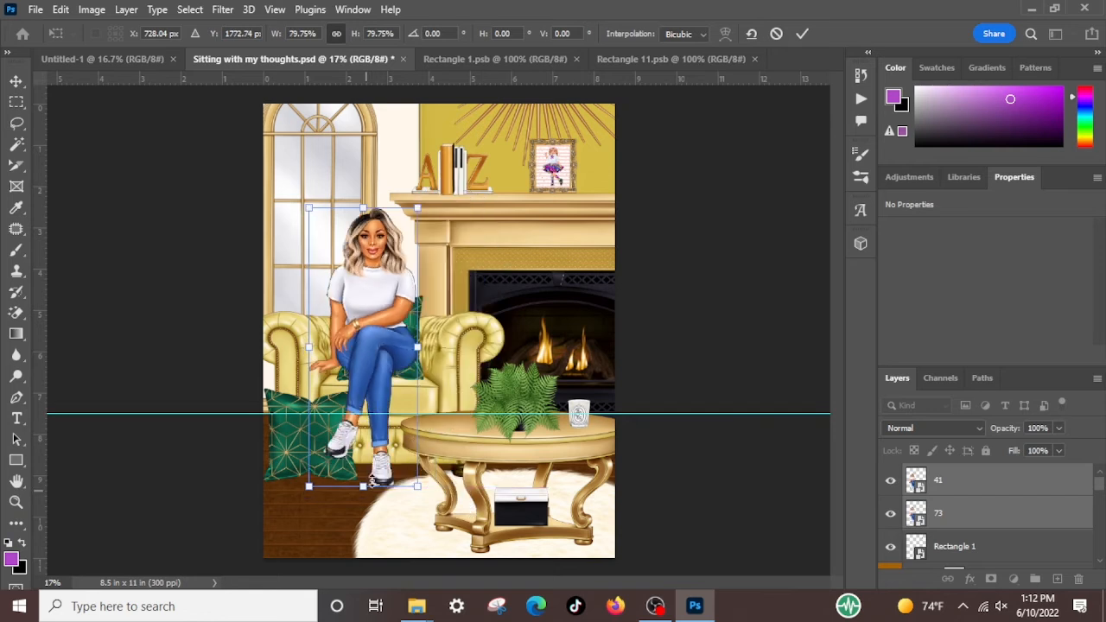
mouse_move(386, 342)
mouse_down()
mouse_move(403, 337)
mouse_move(397, 350)
mouse_up()
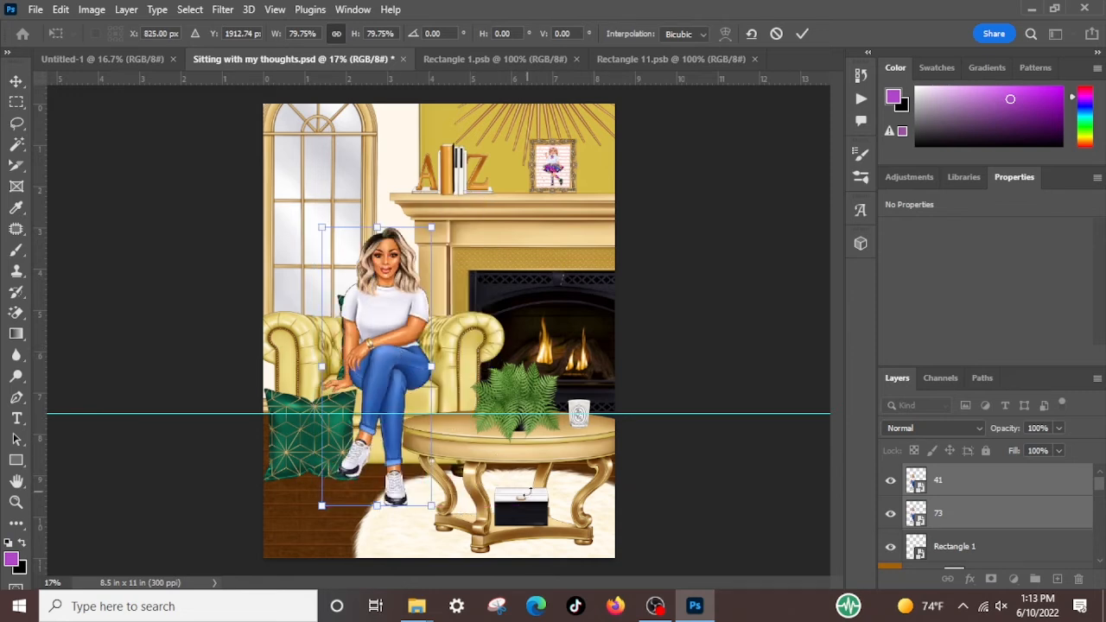
click(757, 331)
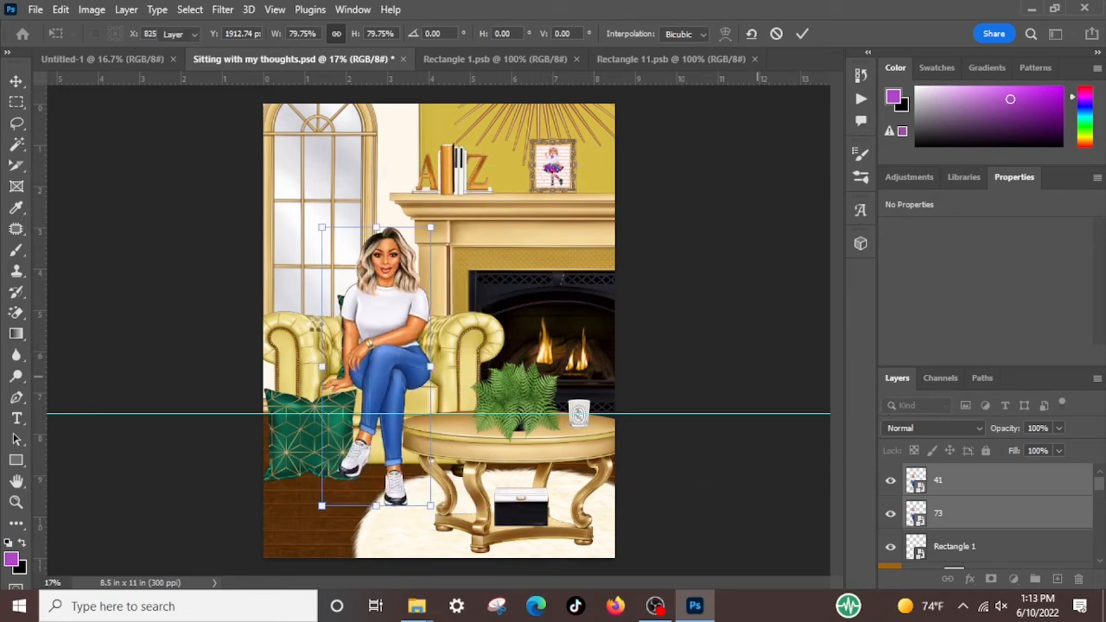
Delete the two green pillows, the one on the floor and the one behind the seated woman
click(342, 302)
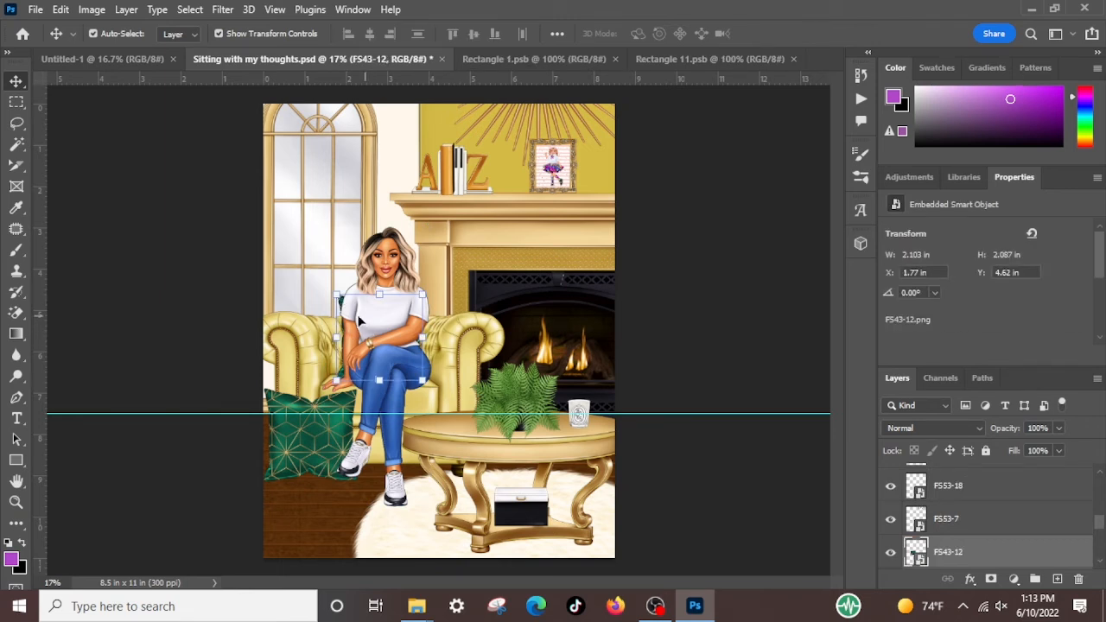
click(328, 443)
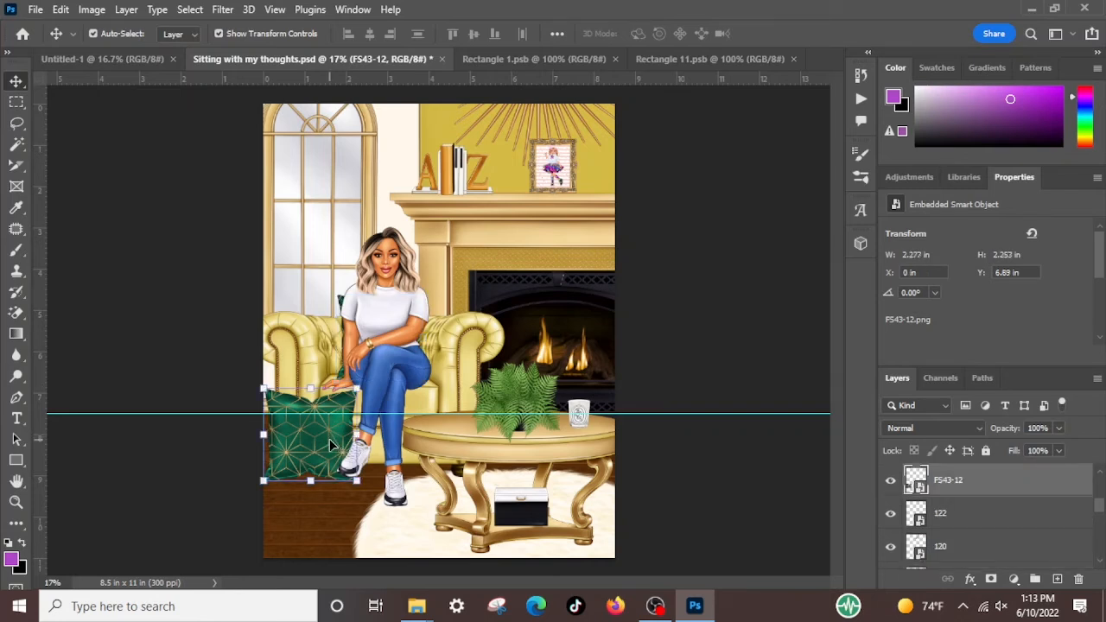
key(Delete)
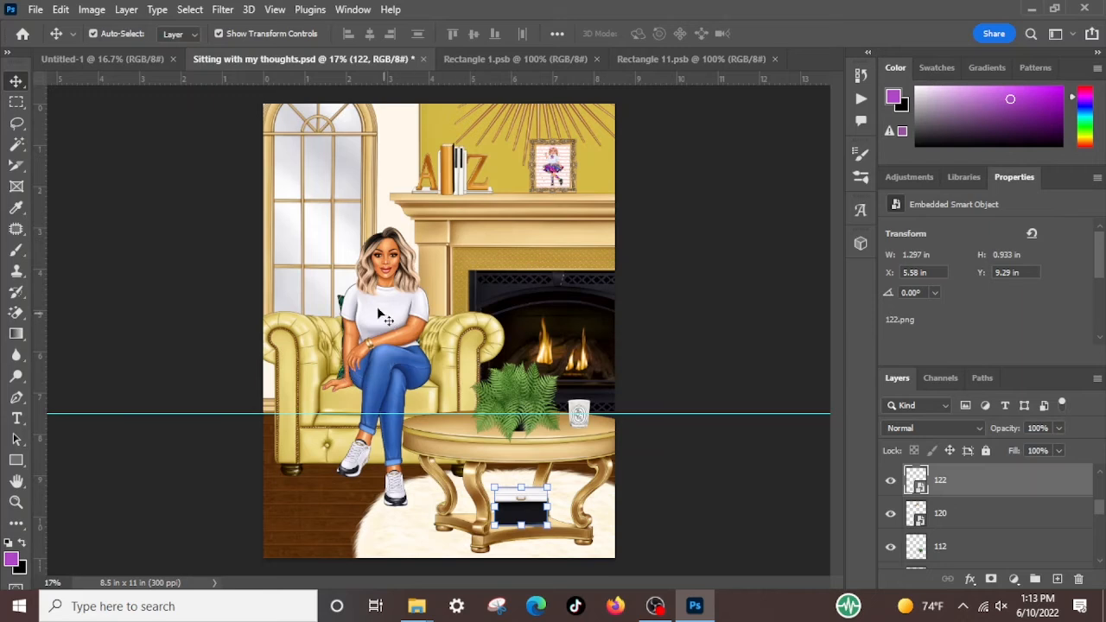
click(344, 309)
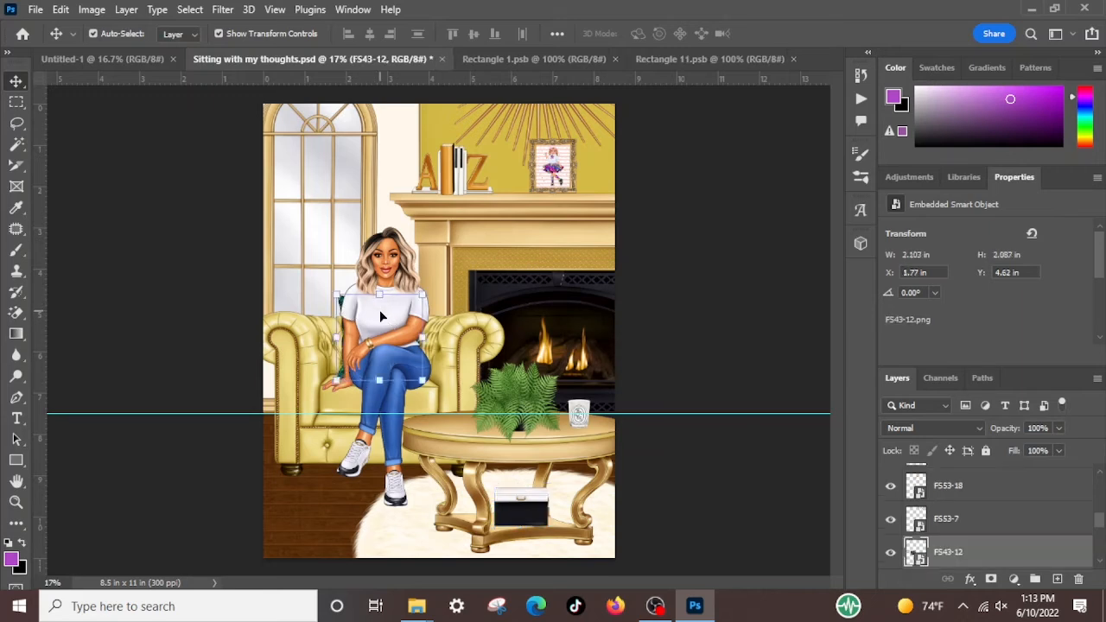
click(415, 441)
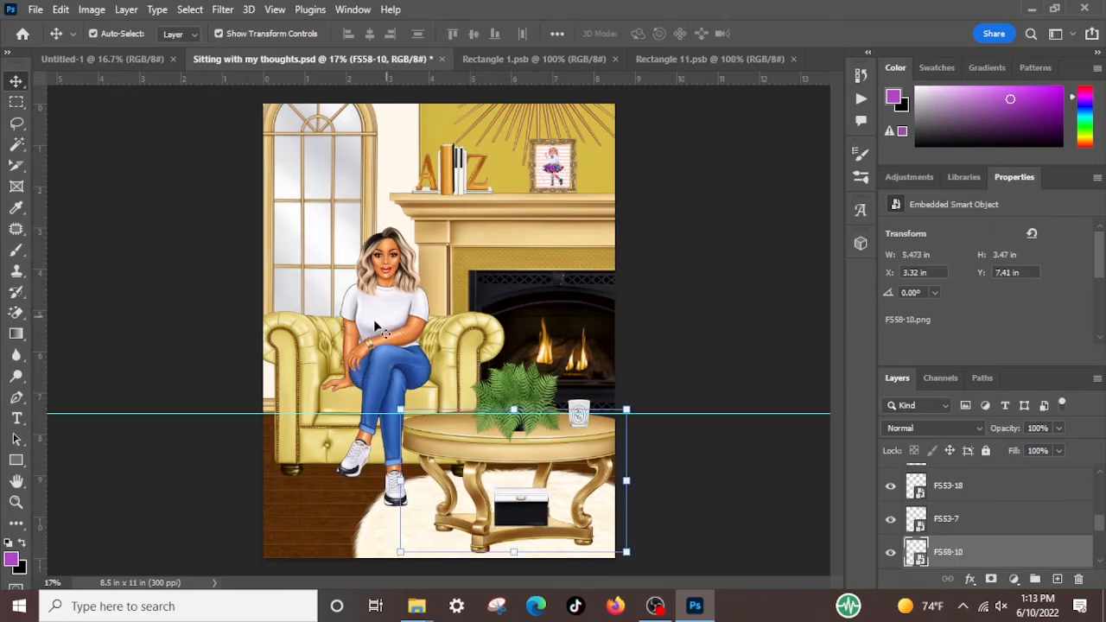
Switch to File Explorer, go up from Relaxing Weekend to the FOS folder and open its Boss Up folder
click(417, 607)
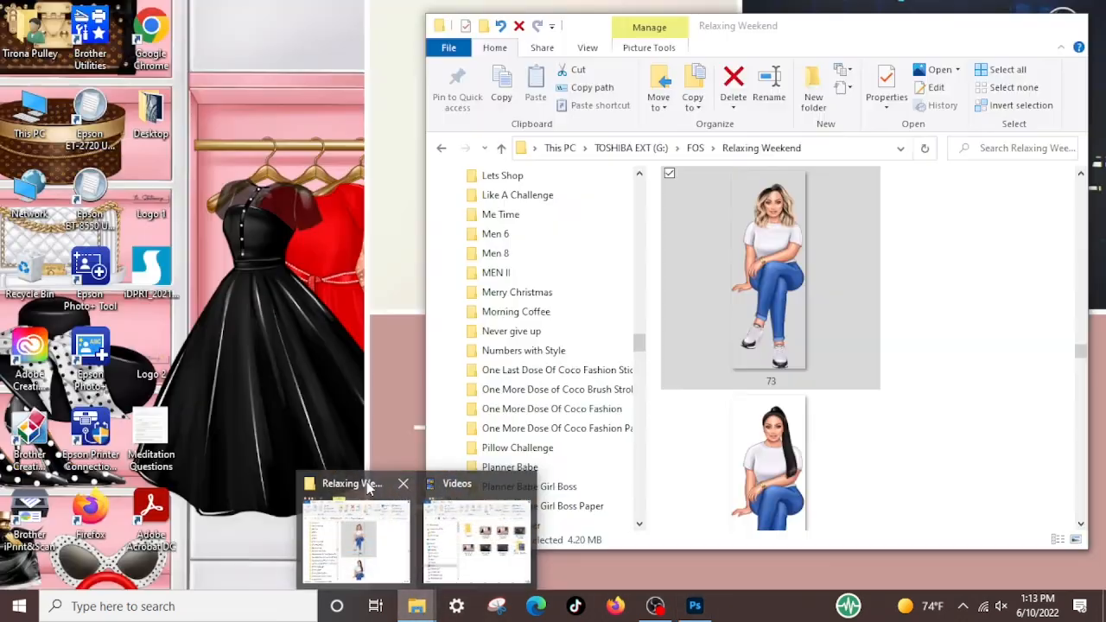
click(363, 486)
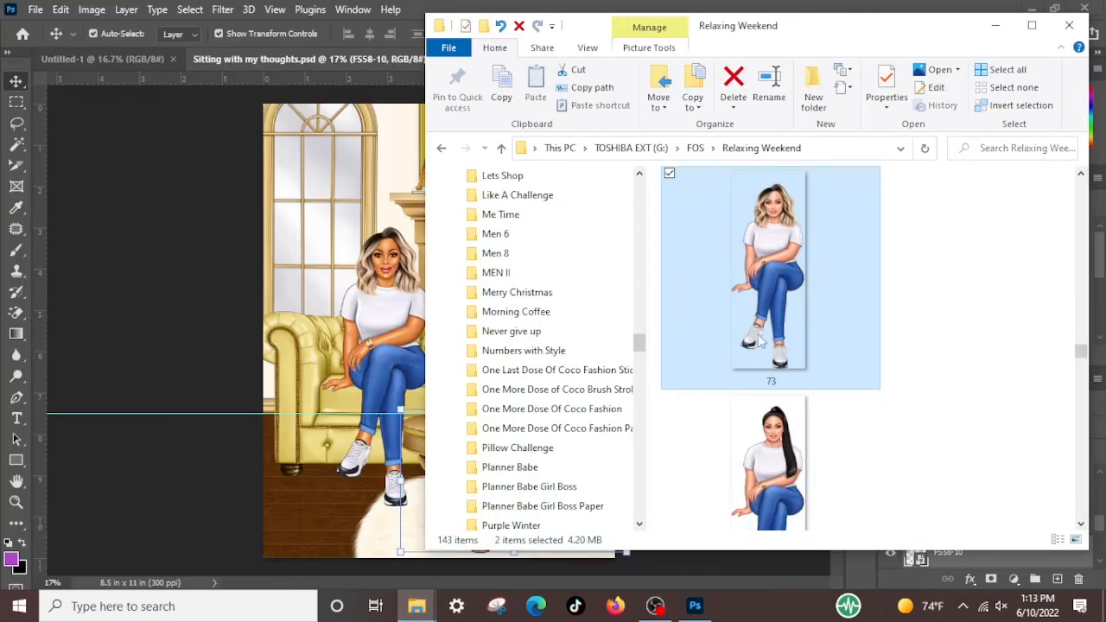
click(700, 148)
click(995, 25)
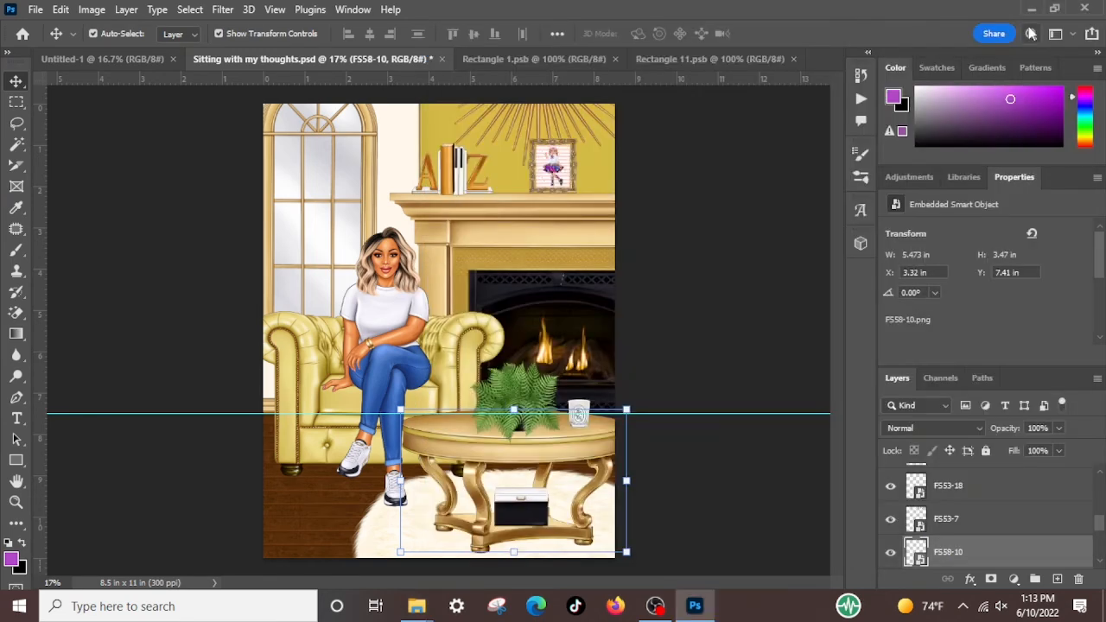
mouse_move(417, 606)
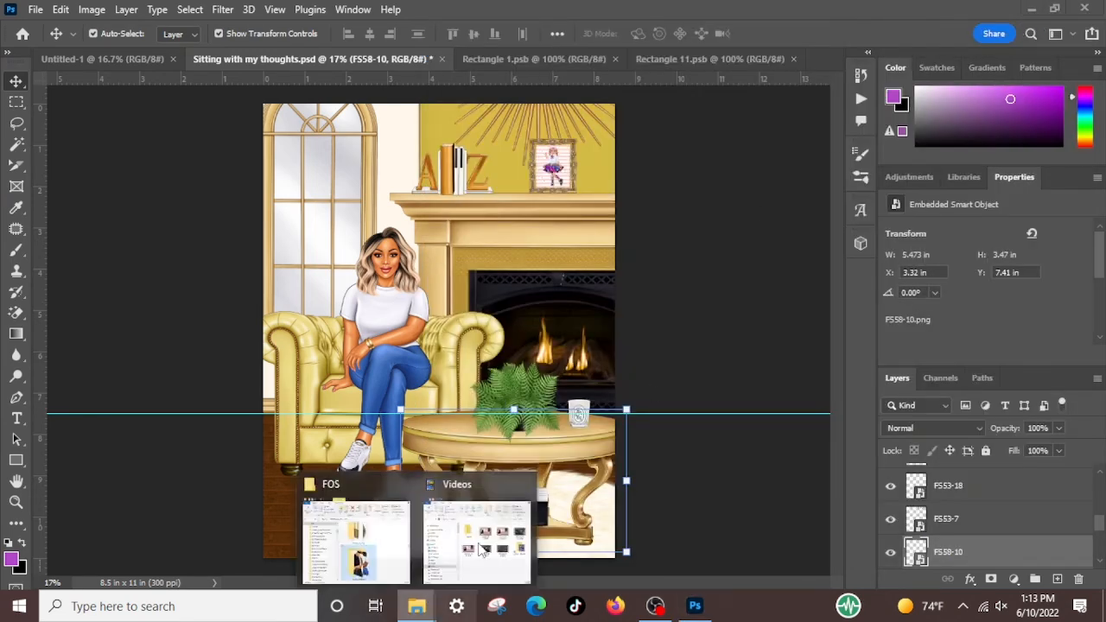
click(366, 477)
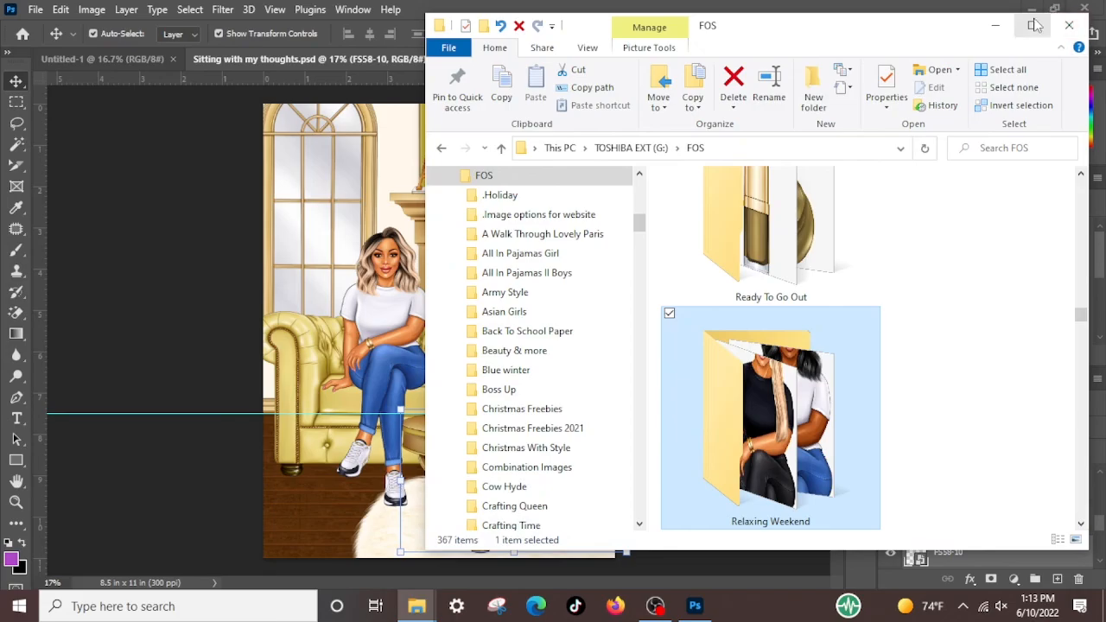
click(1035, 25)
scroll(599, 369, down, 10)
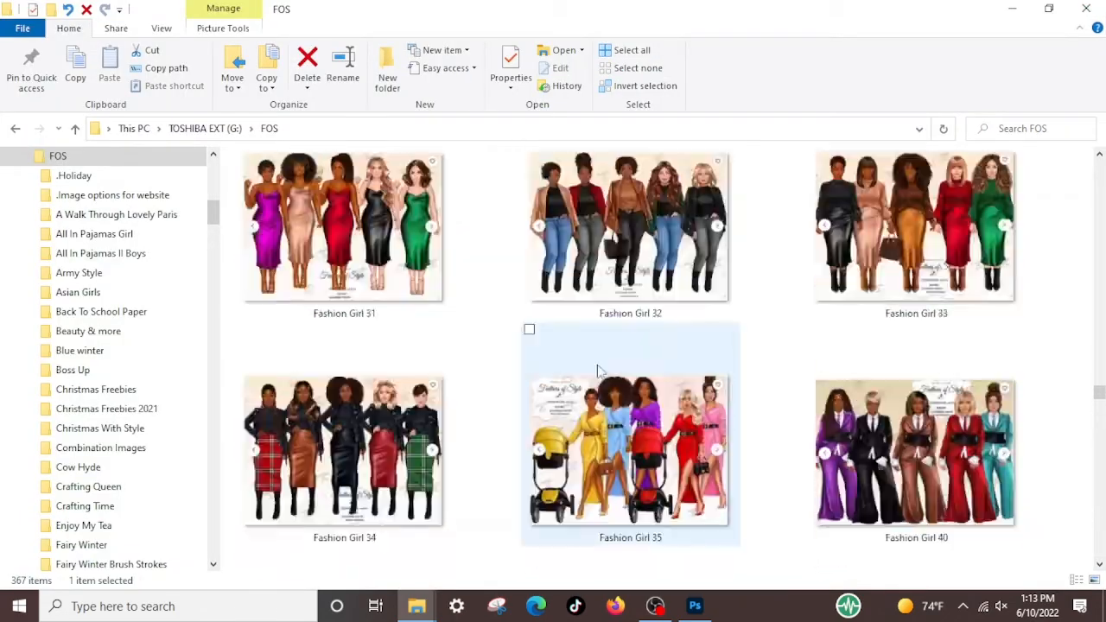
scroll(599, 370, up, 10)
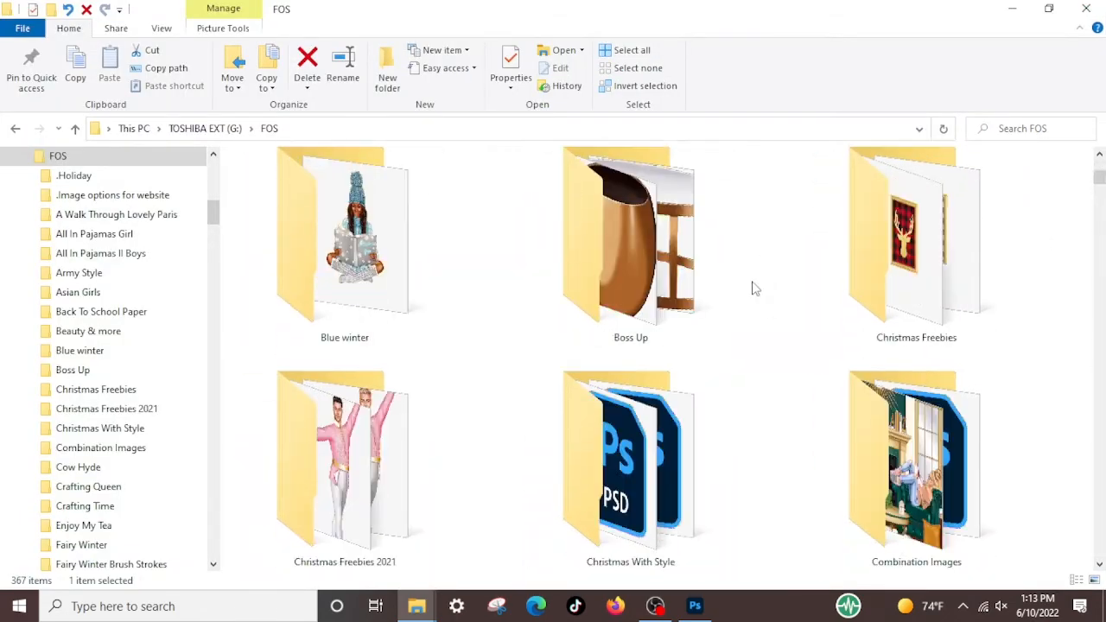
double_click(639, 251)
click(448, 260)
click(1048, 7)
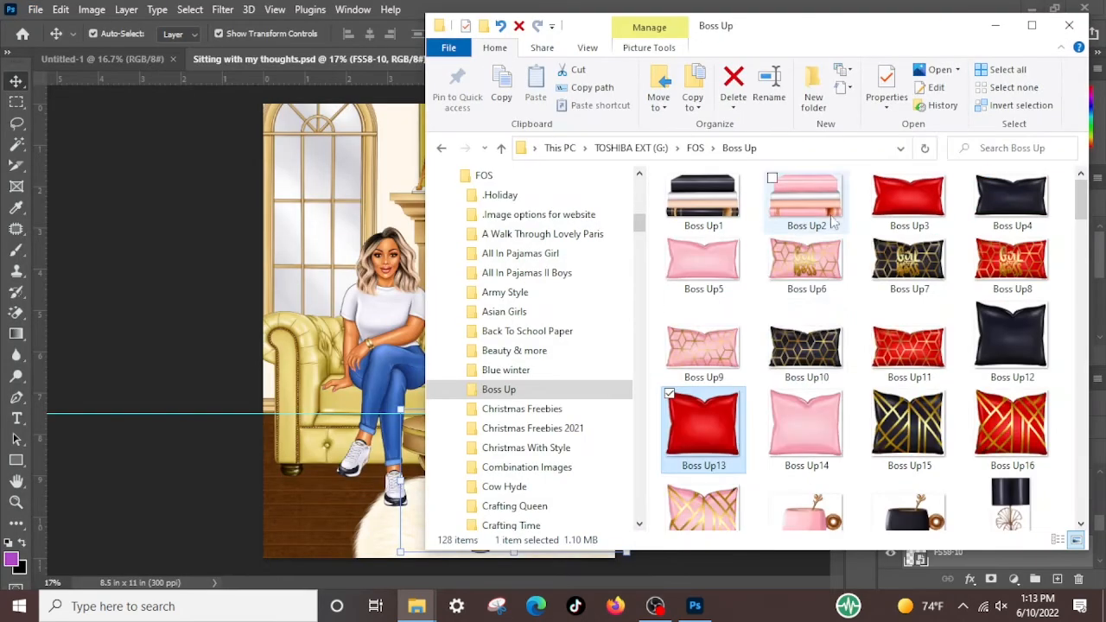
Place the pink and gold patterned pillow Boss Up17 from the Boss Up folder into Sitting with my thoughts.psd
click(909, 422)
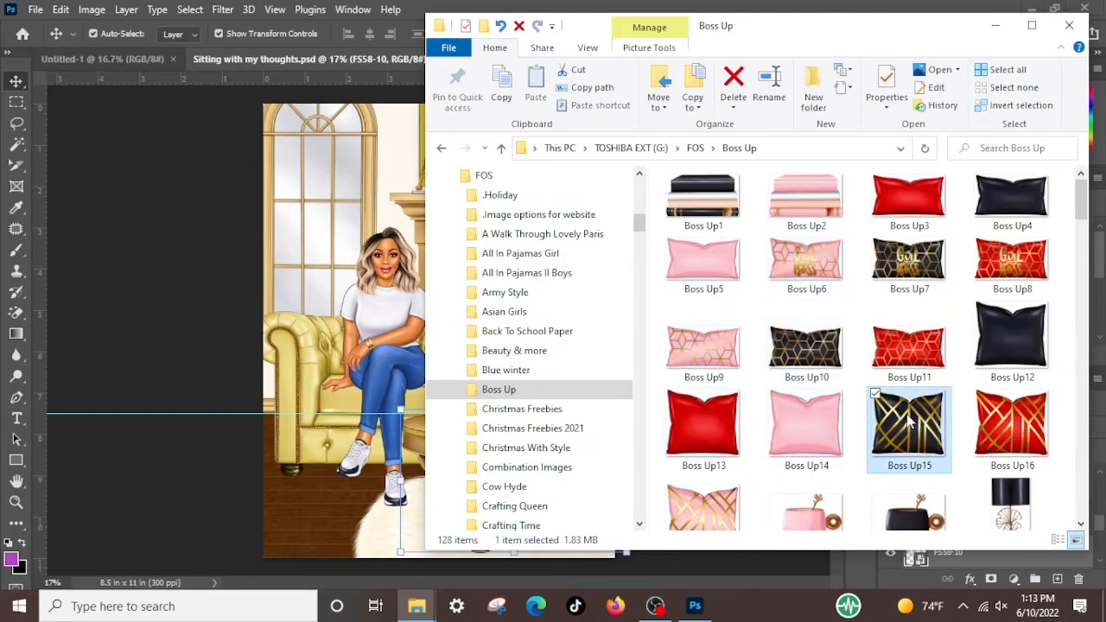
click(824, 357)
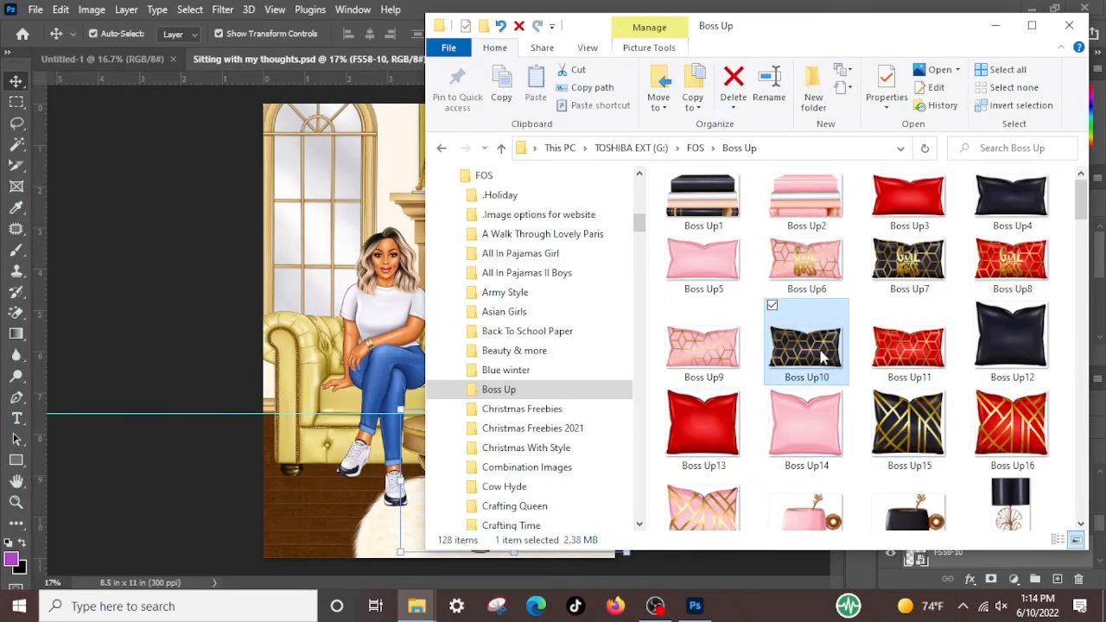
click(795, 435)
click(709, 514)
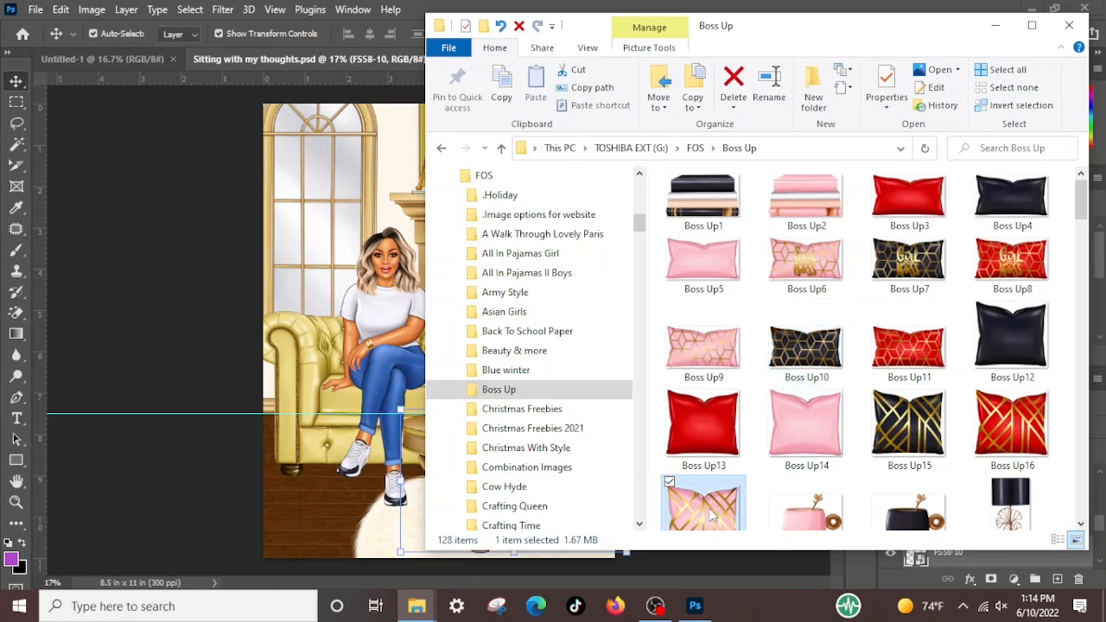
drag(713, 515, 372, 382)
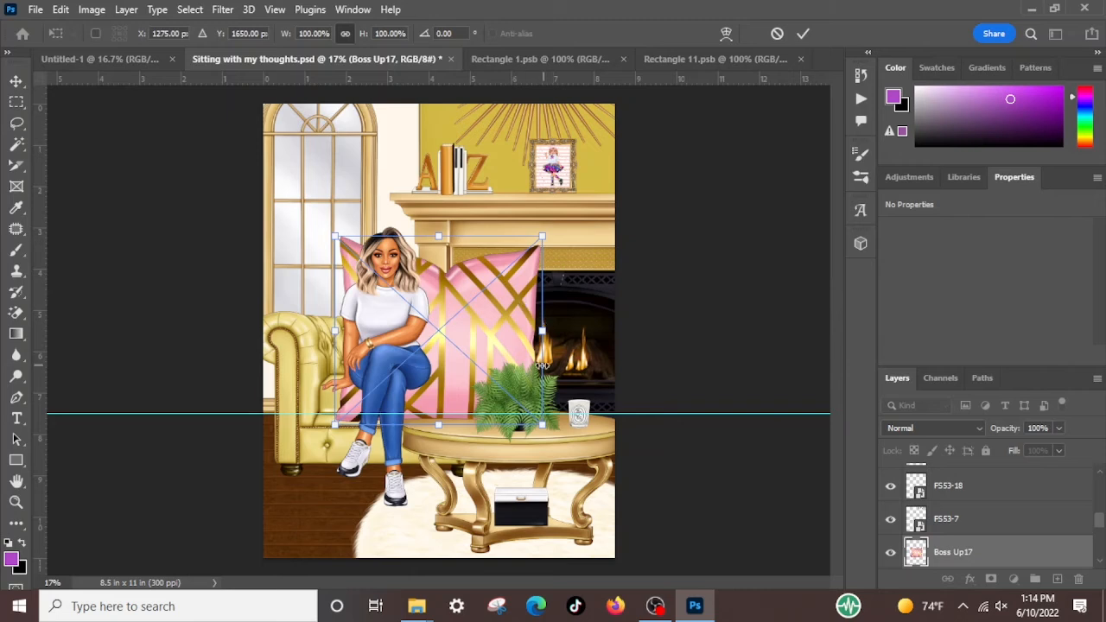
Scale the Boss Up17 pillow proportionally to 40% and position it on the armchair behind the seated woman's back
drag(542, 331, 416, 346)
key(Return)
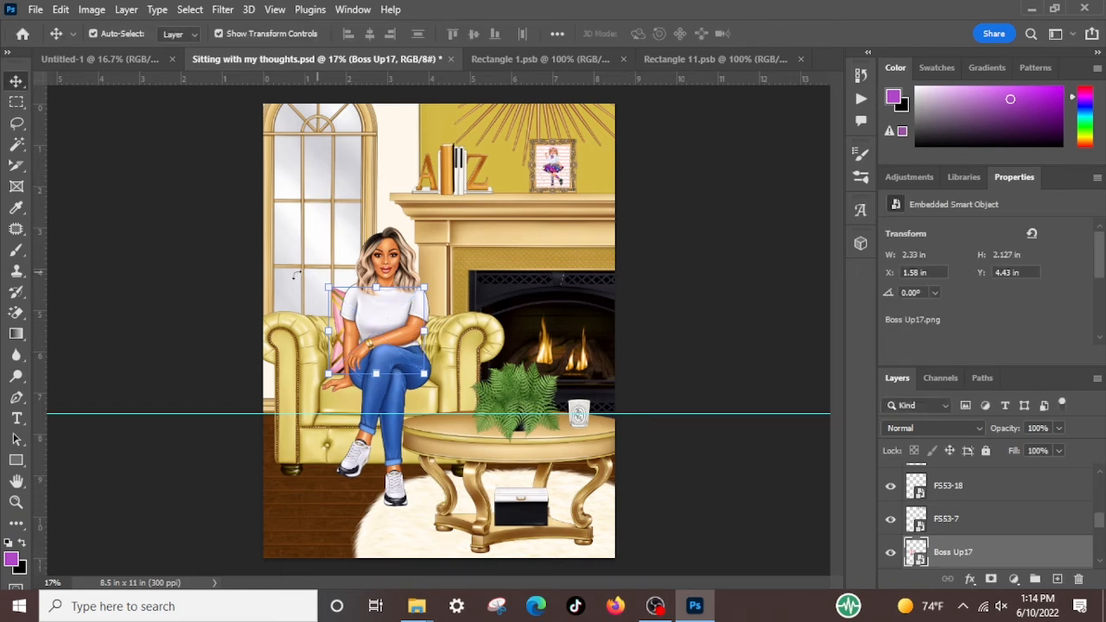
key(ctrl+t)
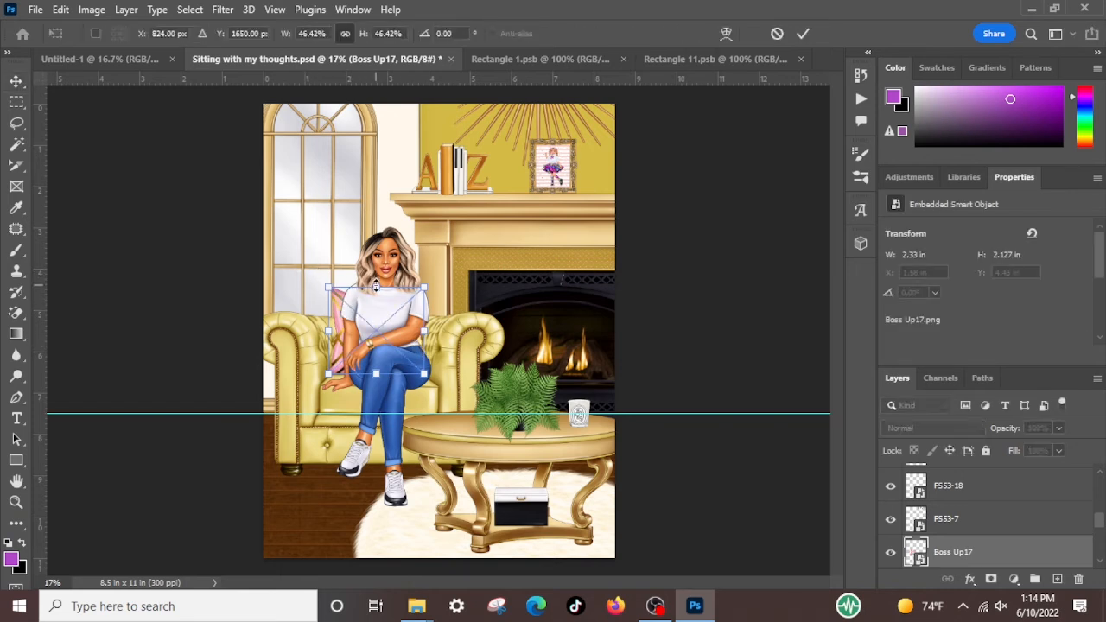
drag(376, 287, 376, 299)
drag(341, 353, 334, 356)
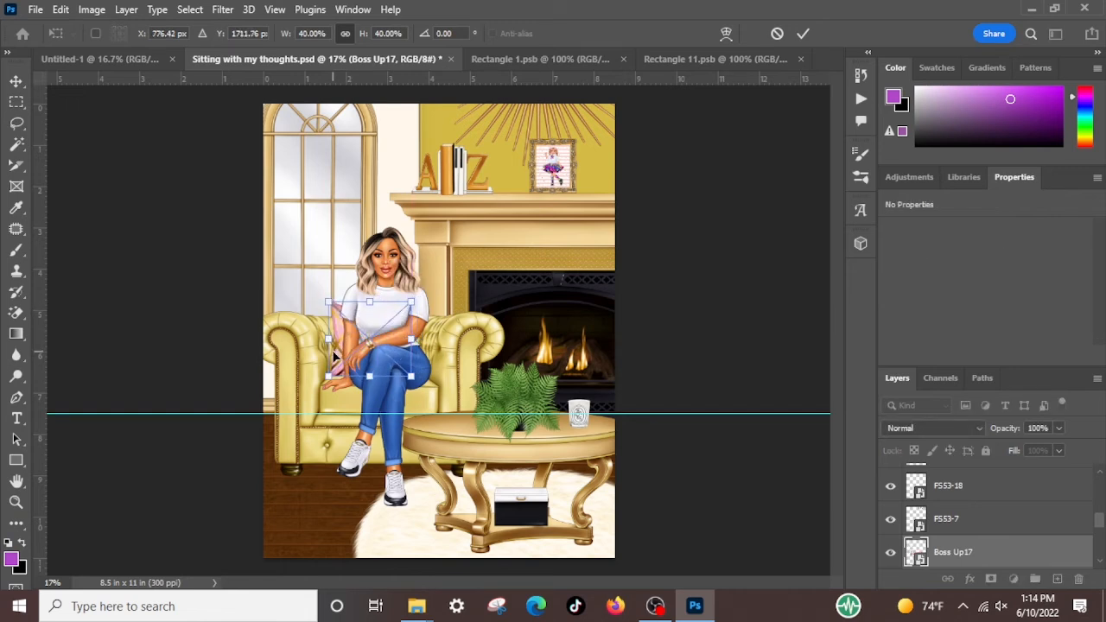
key(Return)
click(724, 335)
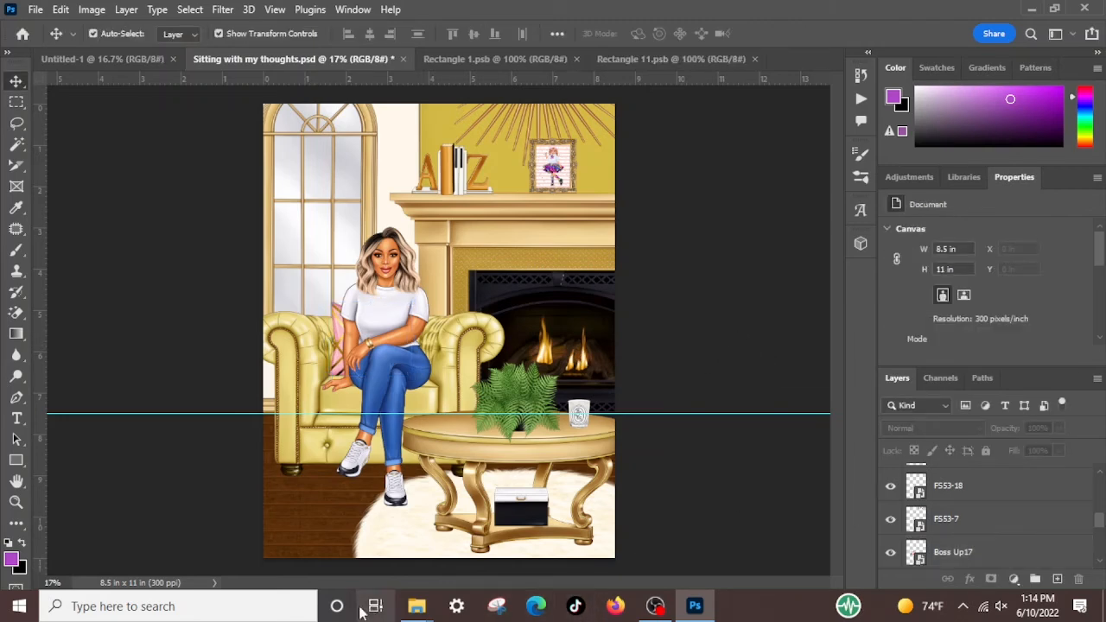
Switch back to File Explorer, return to the FOS folder and open the Fashion Girl 99 folder
click(416, 606)
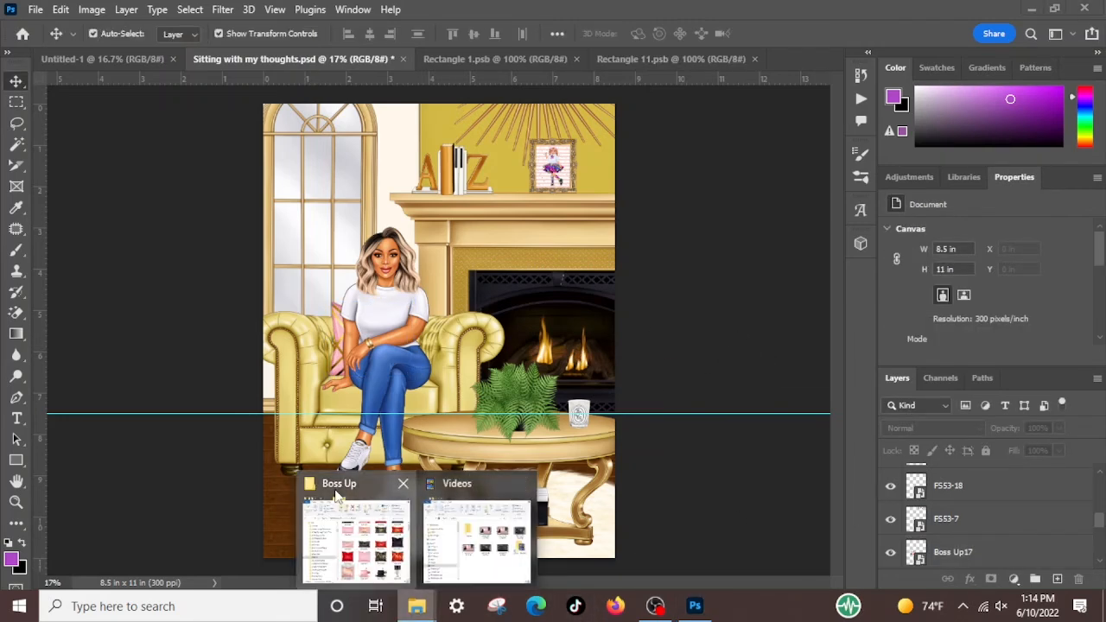
click(356, 531)
click(695, 147)
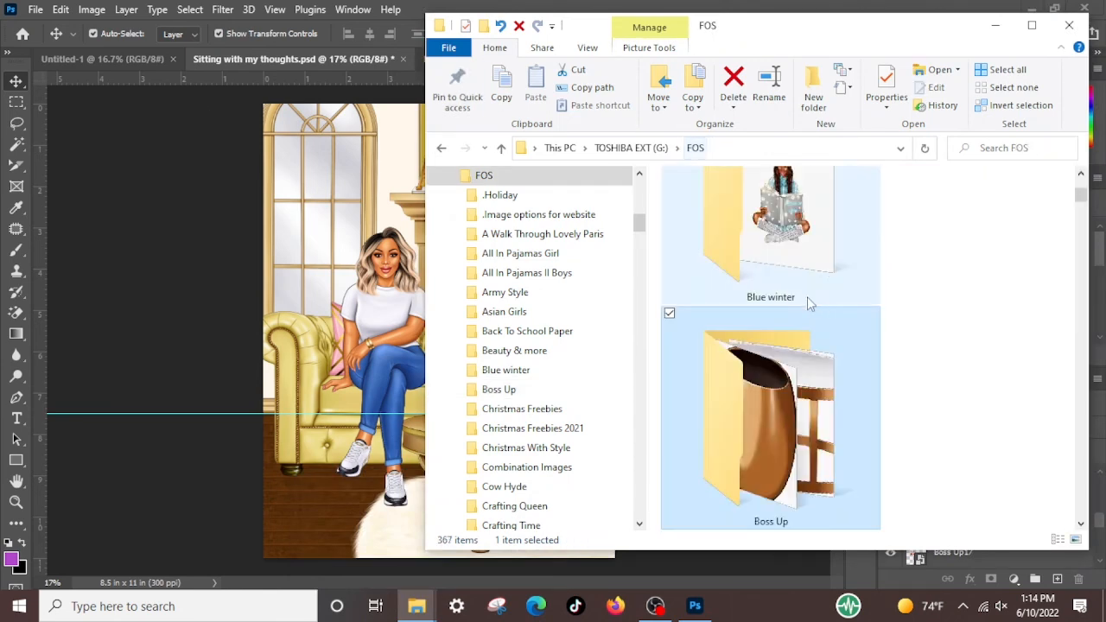
scroll(837, 328, up, 2)
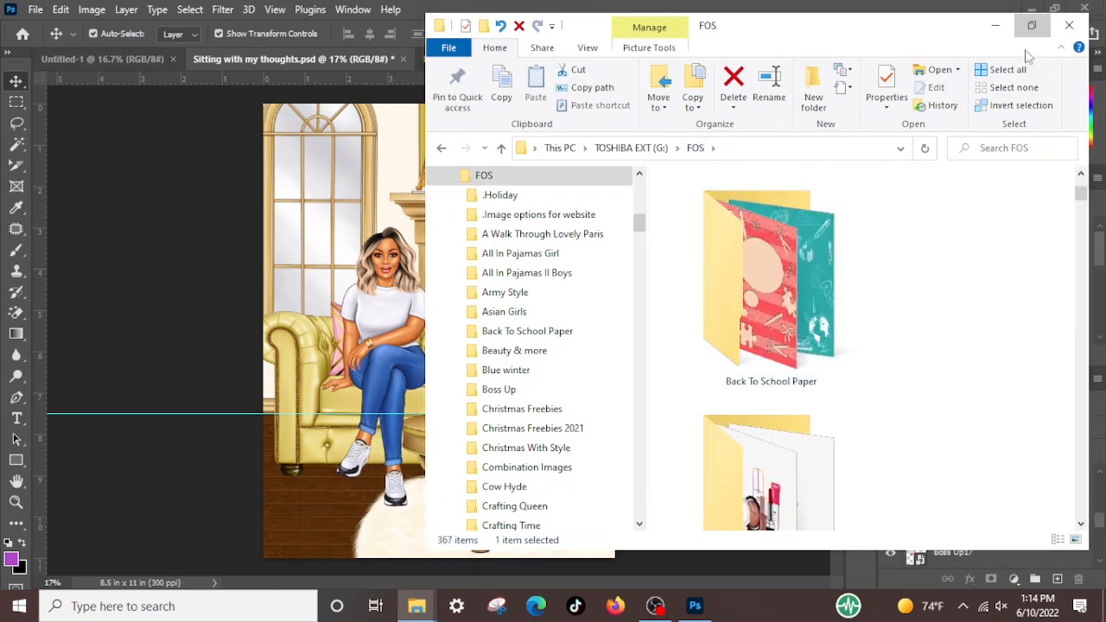
click(1032, 25)
scroll(691, 380, down, 15)
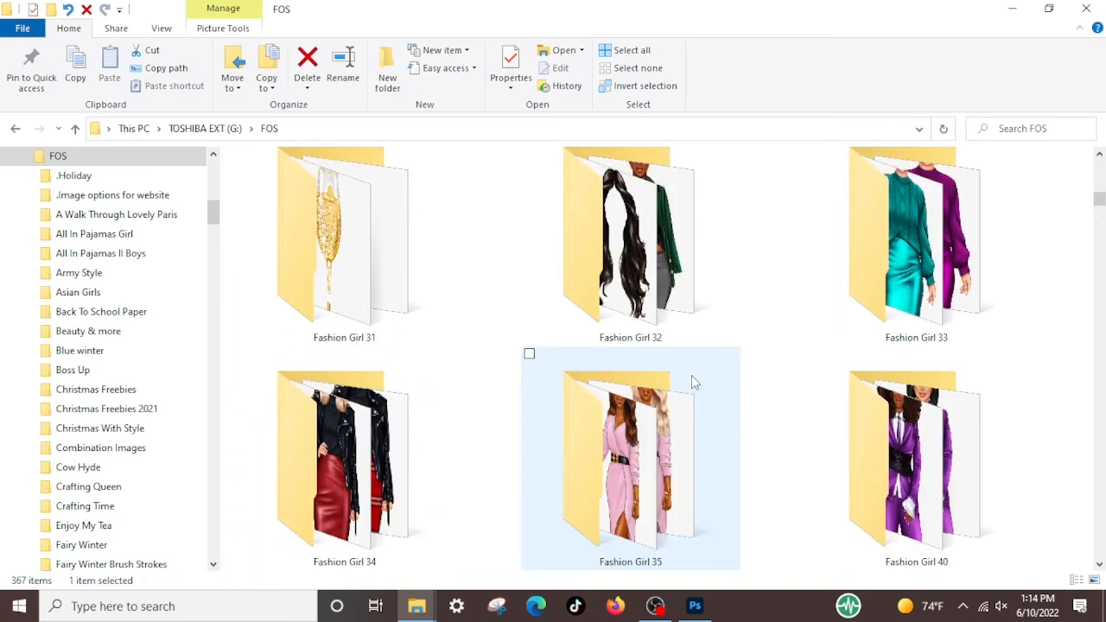
scroll(691, 380, down, 3)
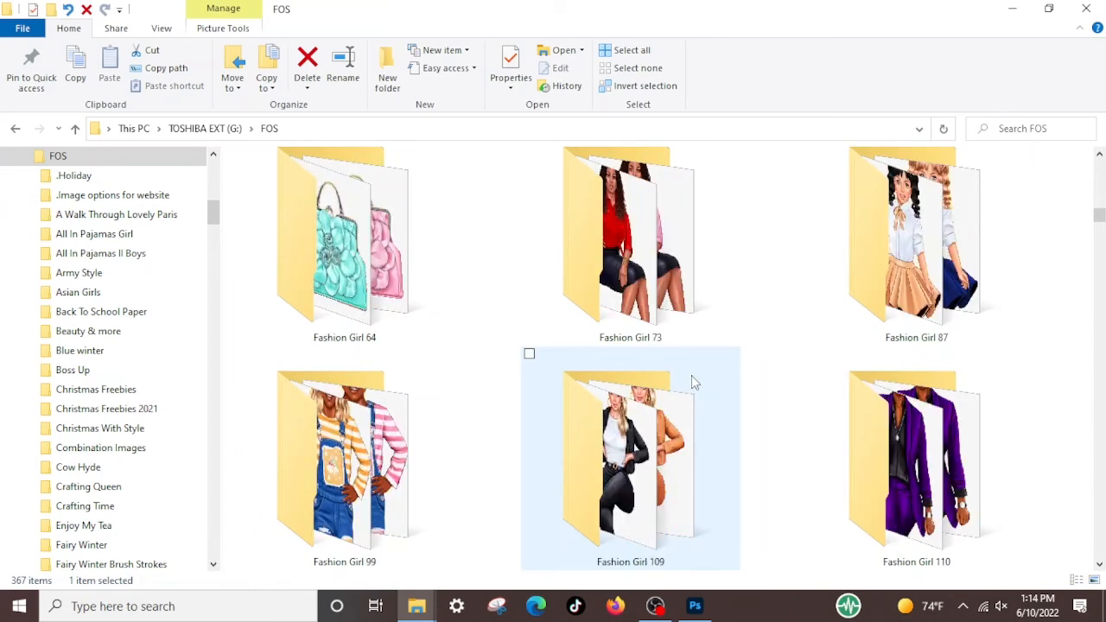
double_click(382, 457)
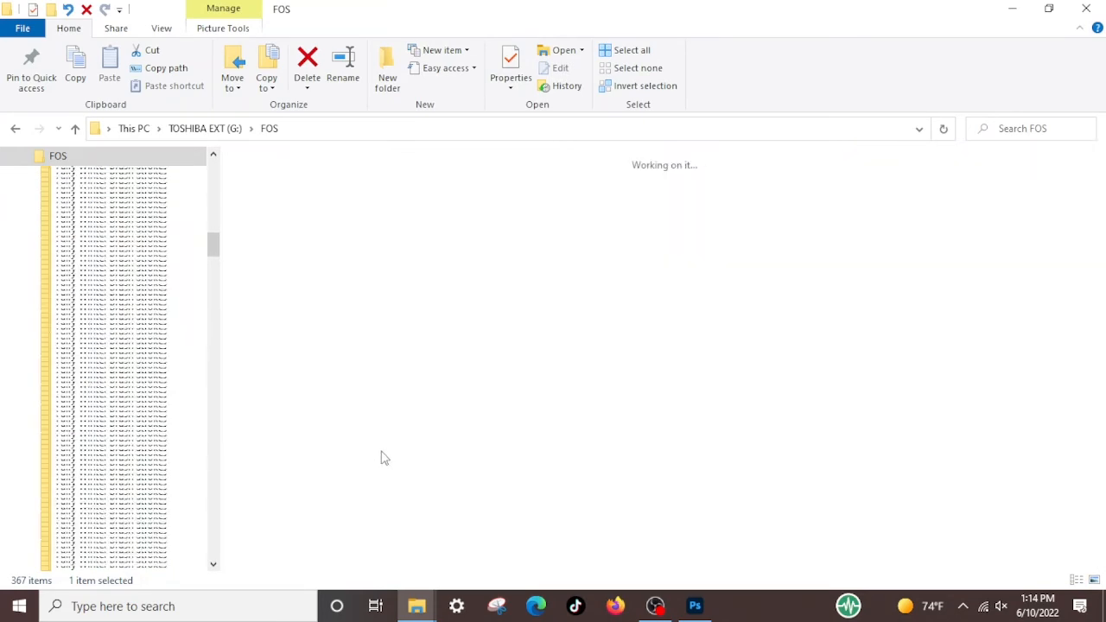
Look through the overall-wearing girl images in Fashion Girl 99 and select images 4 and 116 together
scroll(884, 323, down, 1)
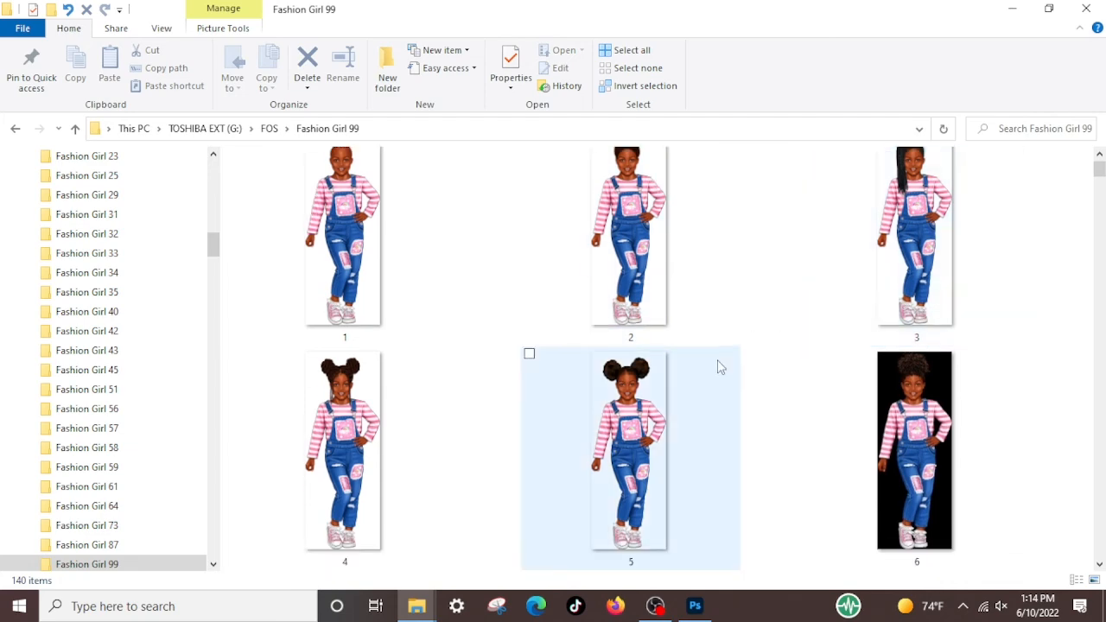
click(243, 359)
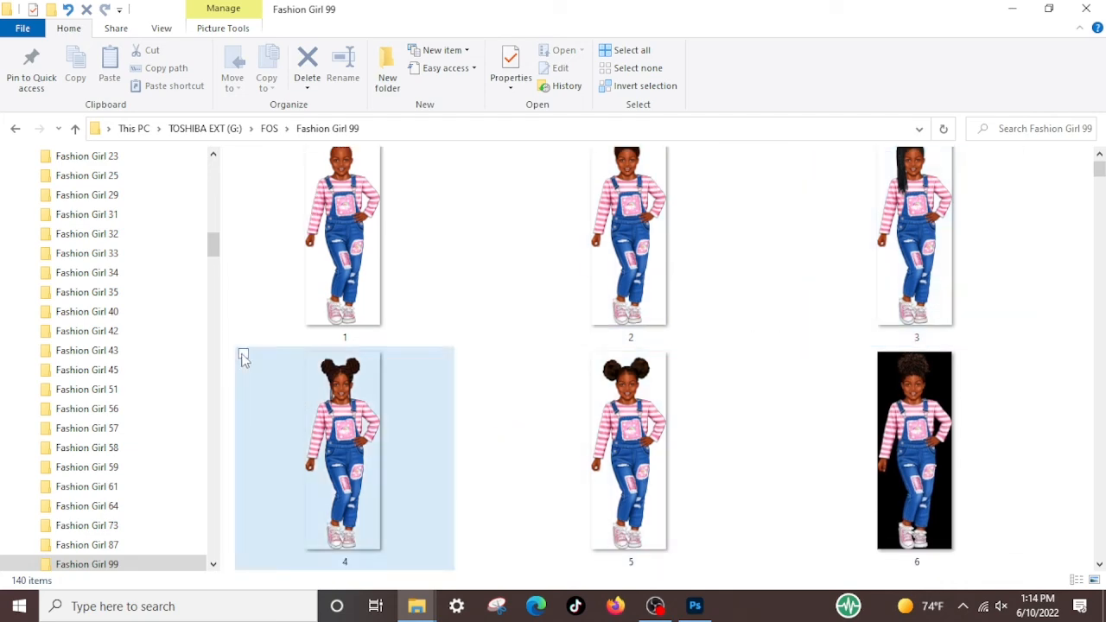
scroll(529, 354, down, 2)
scroll(674, 402, down, 8)
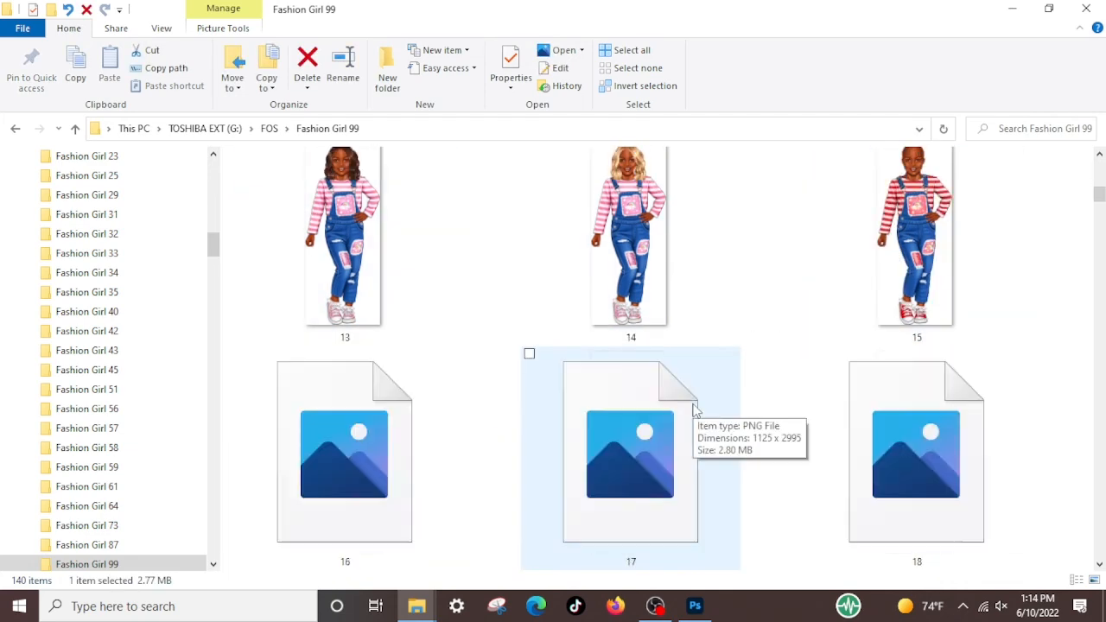
scroll(698, 409, down, 5)
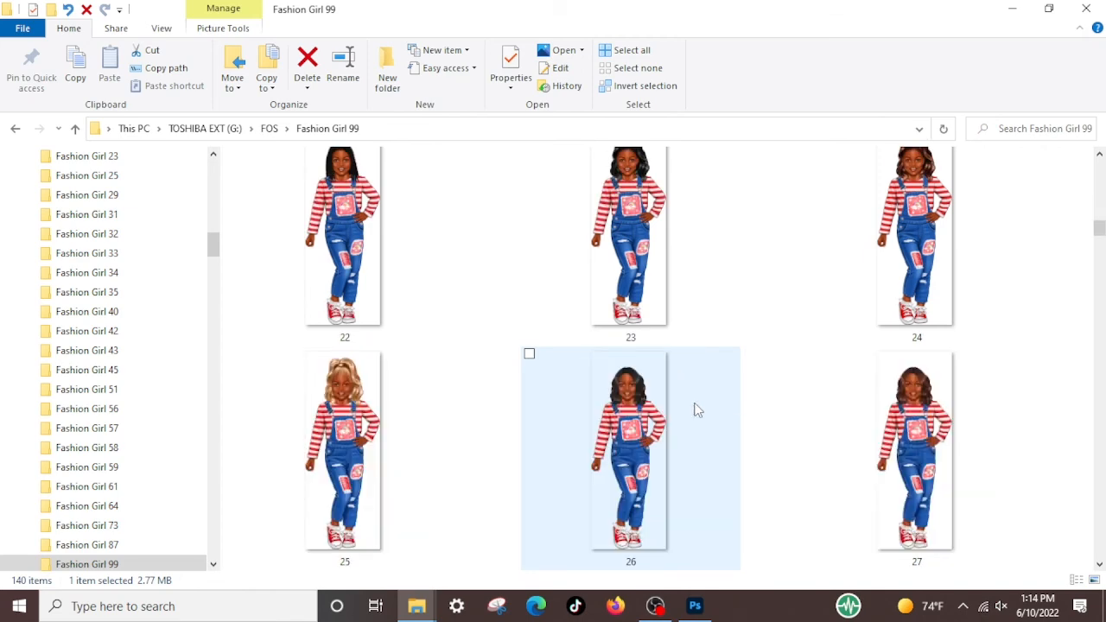
scroll(700, 408, up, 15)
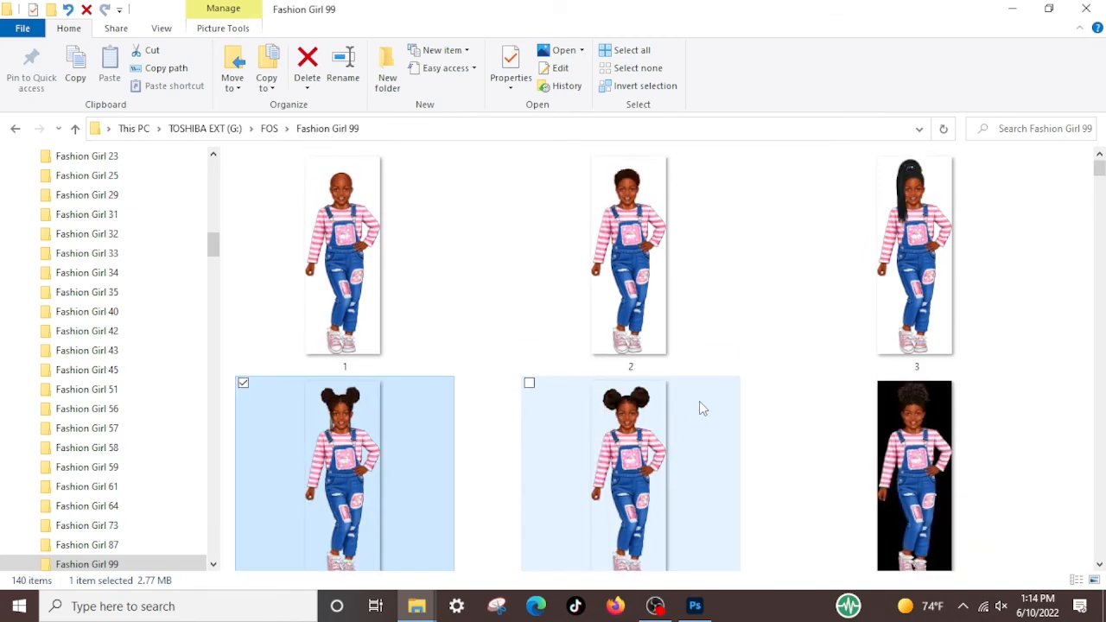
scroll(701, 408, down, 8)
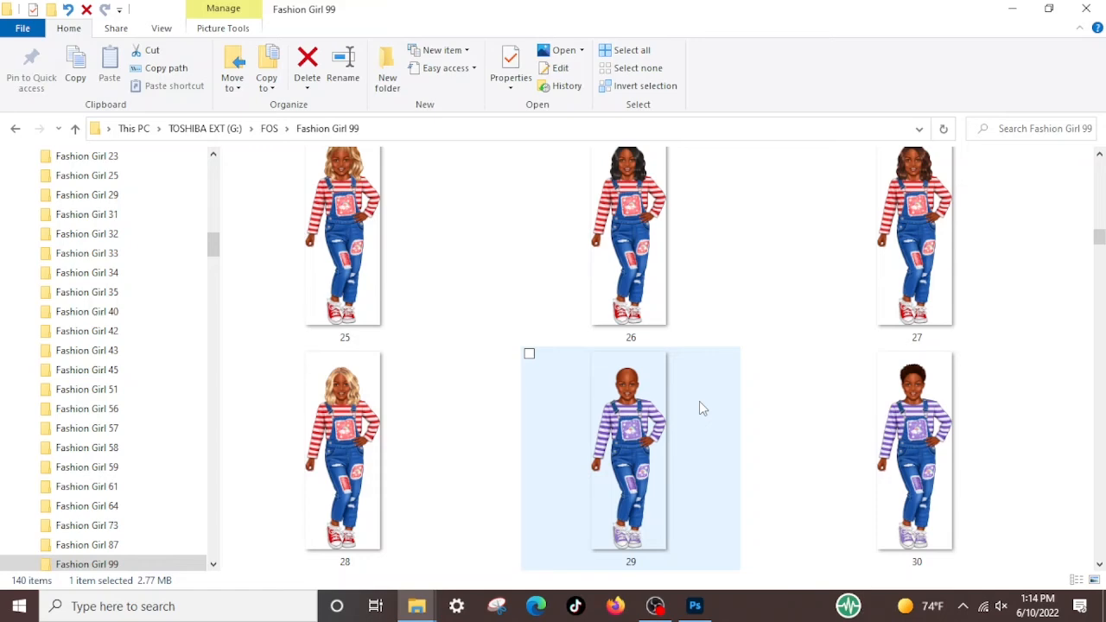
scroll(701, 408, down, 4)
scroll(706, 401, down, 2)
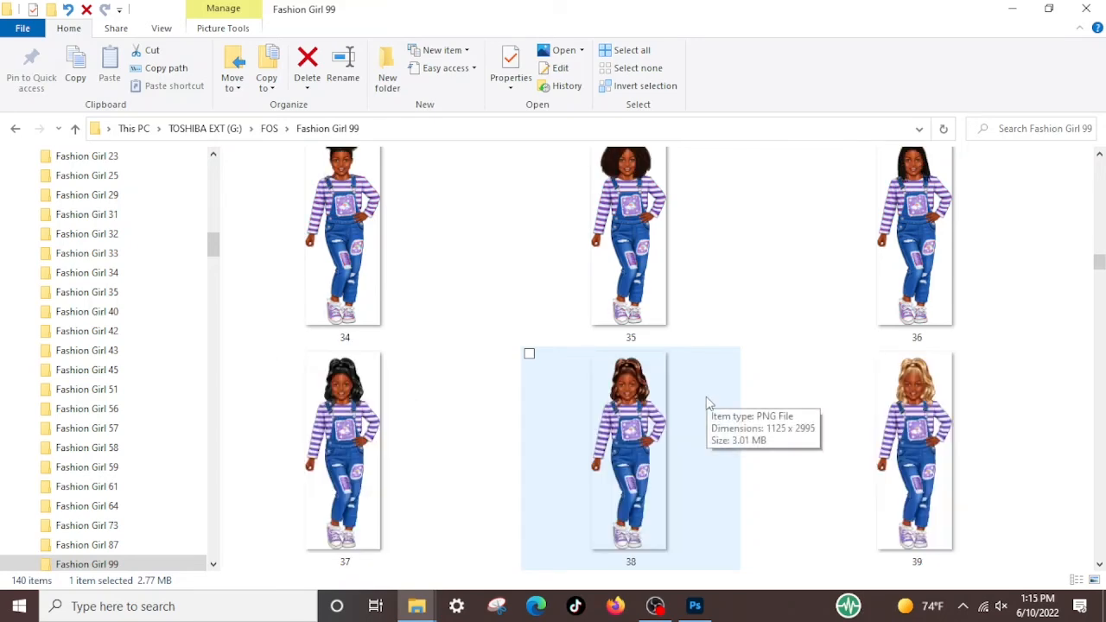
scroll(707, 401, down, 10)
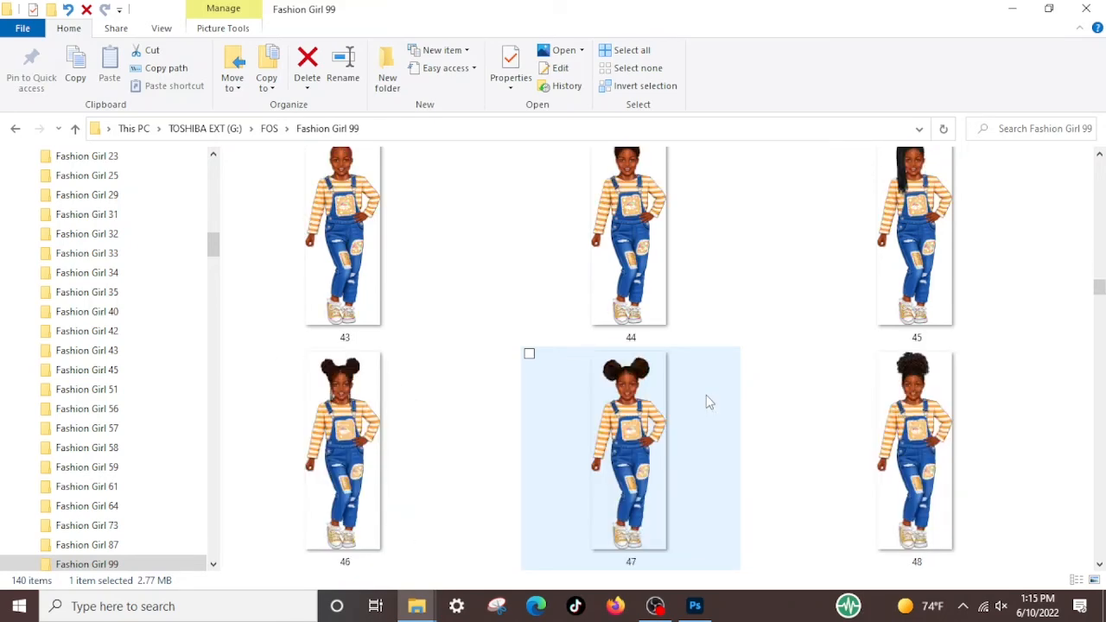
scroll(707, 401, down, 16)
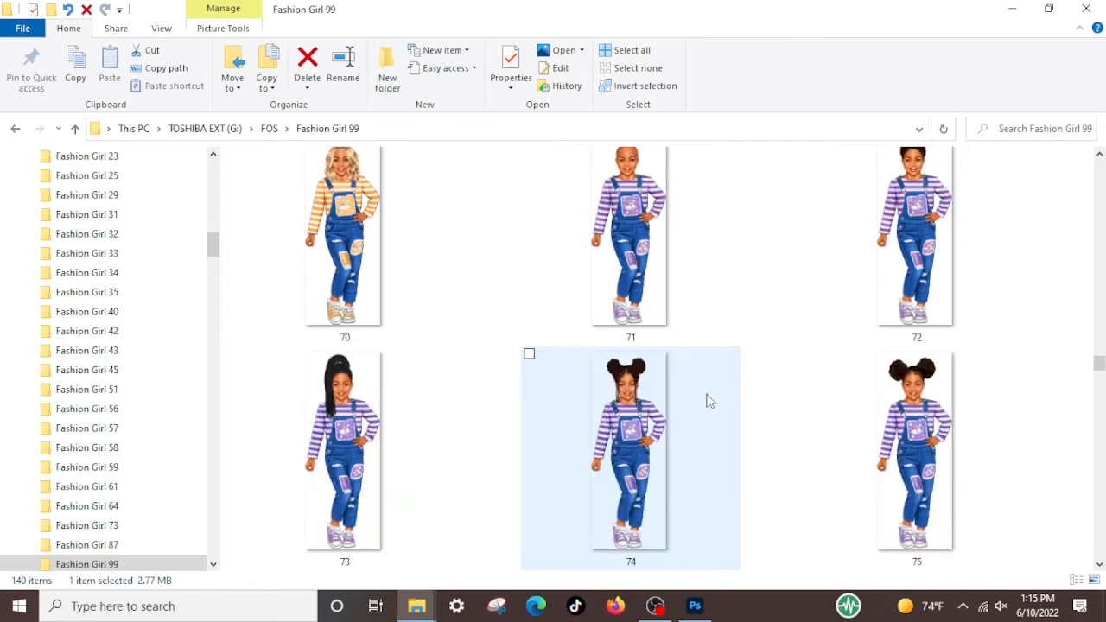
scroll(706, 401, down, 6)
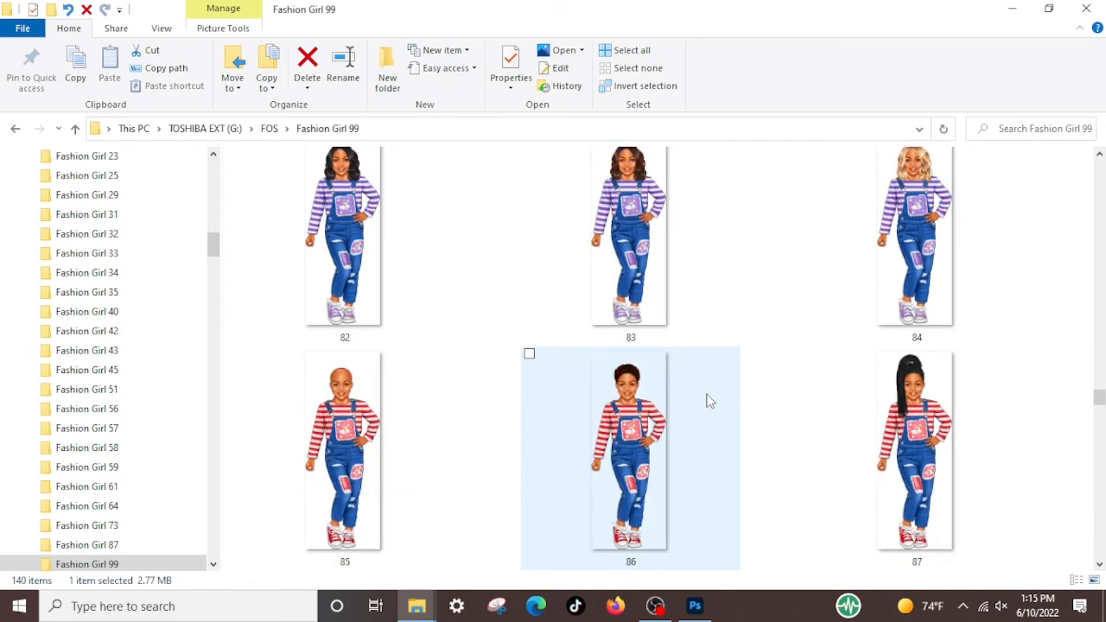
scroll(707, 401, down, 10)
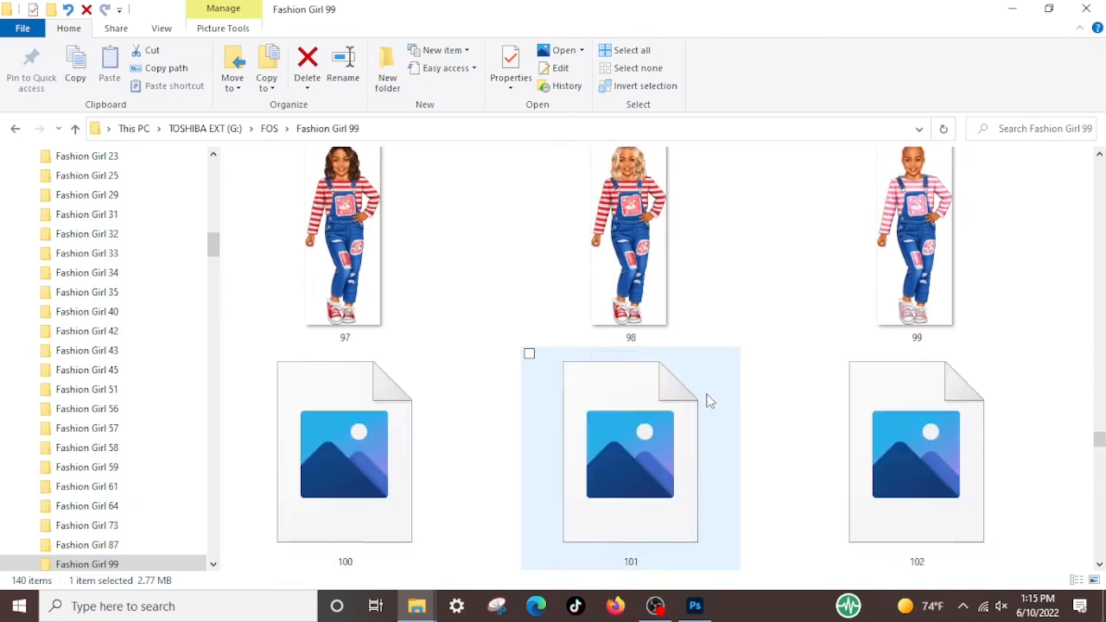
scroll(707, 401, down, 8)
scroll(707, 401, down, 2)
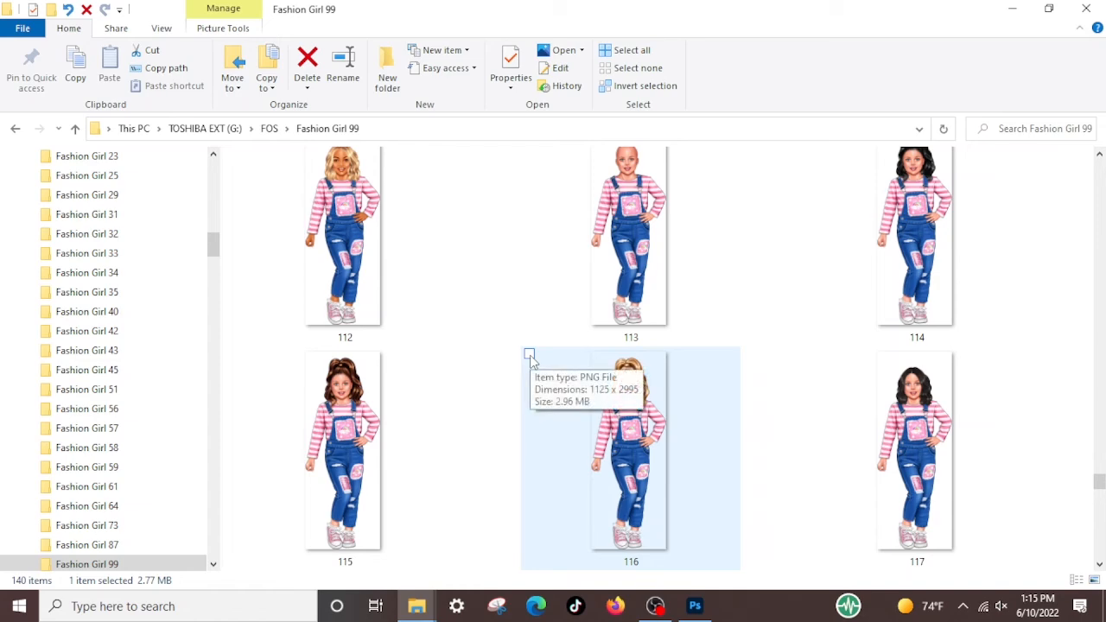
click(529, 355)
scroll(747, 429, down, 1)
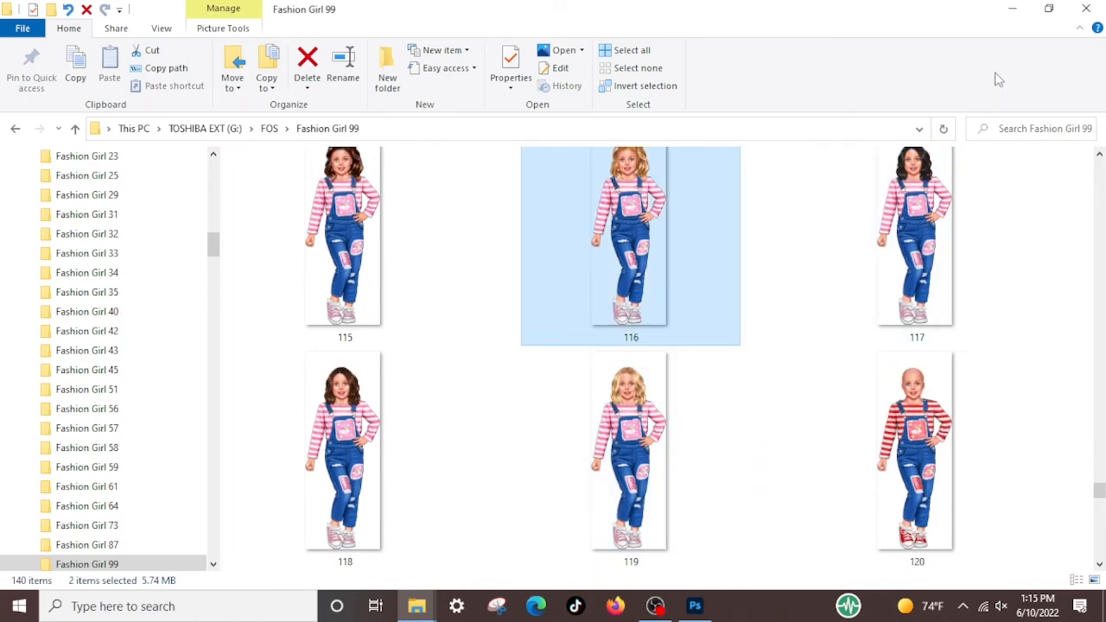
Place the overall-wearing girl images 4 and 116 together from the Fashion Girl 99 folder into Sitting with my thoughts.psd
click(1049, 9)
scroll(875, 362, up, 9)
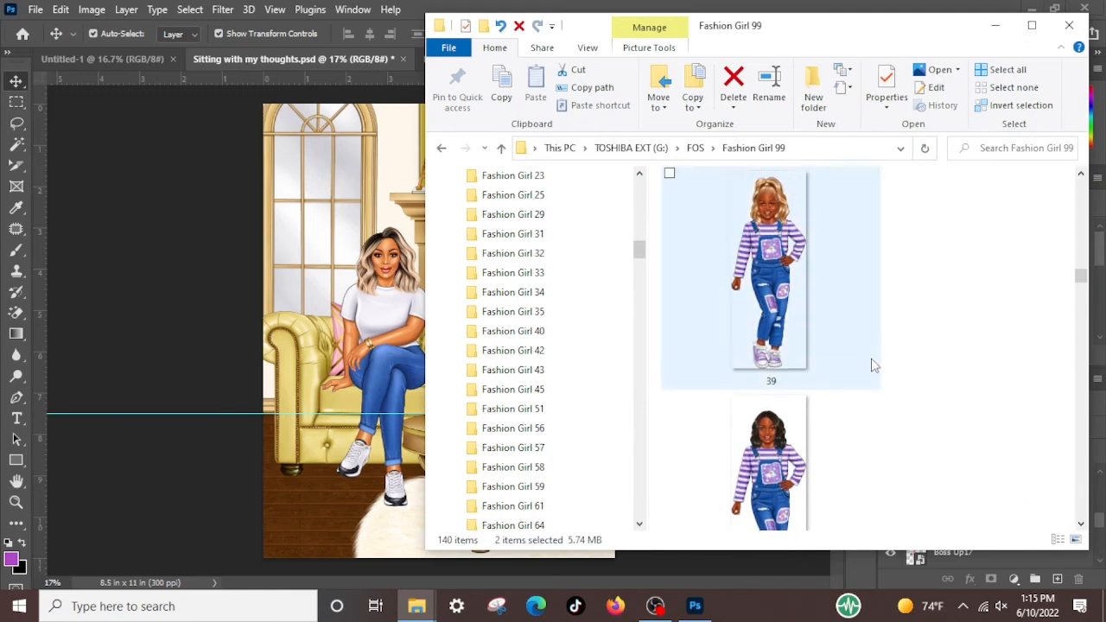
scroll(875, 348, up, 16)
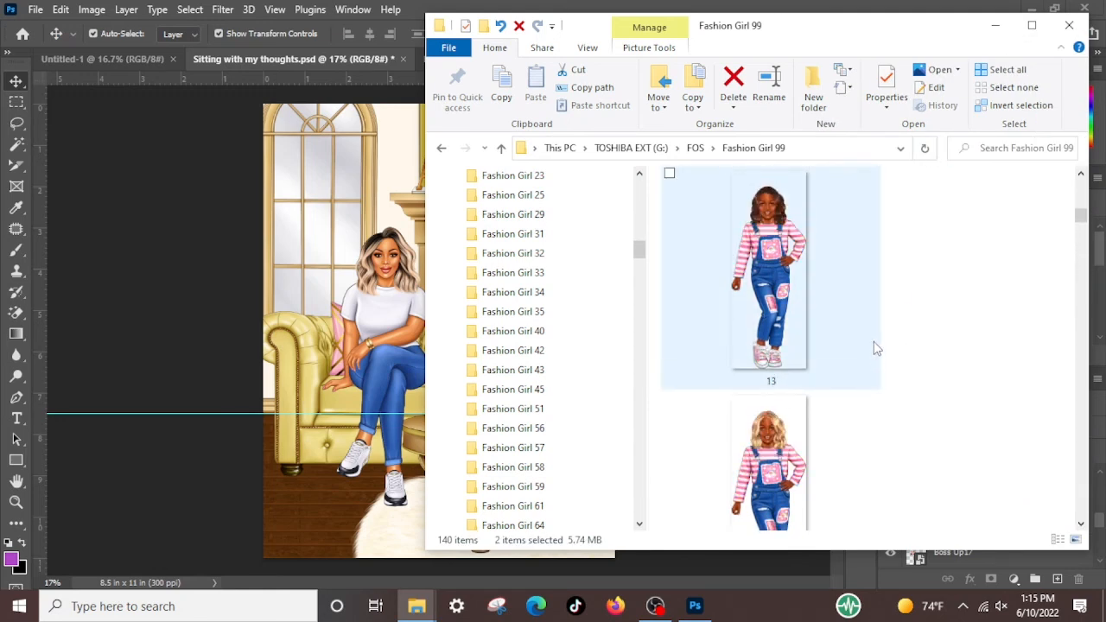
scroll(874, 349, up, 6)
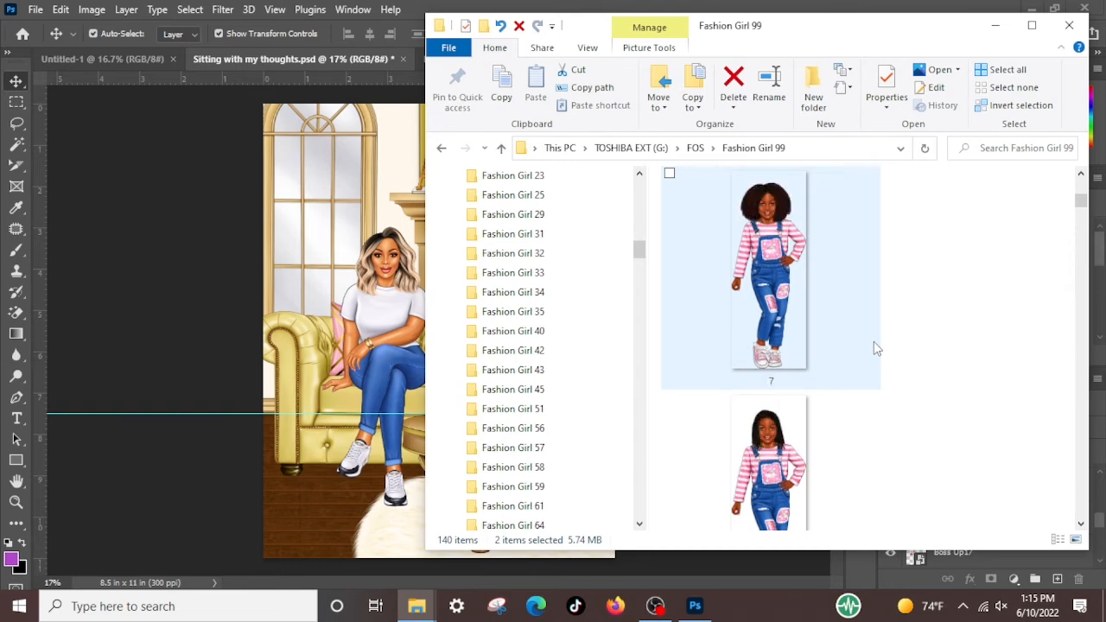
scroll(874, 346, up, 2)
scroll(874, 347, up, 1)
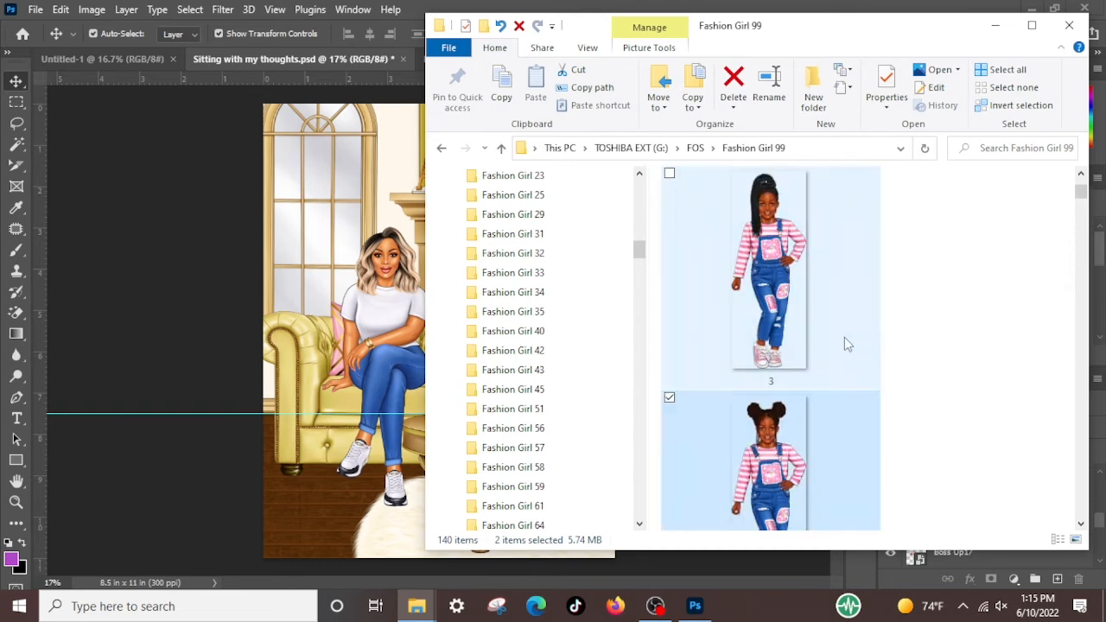
drag(782, 445, 350, 445)
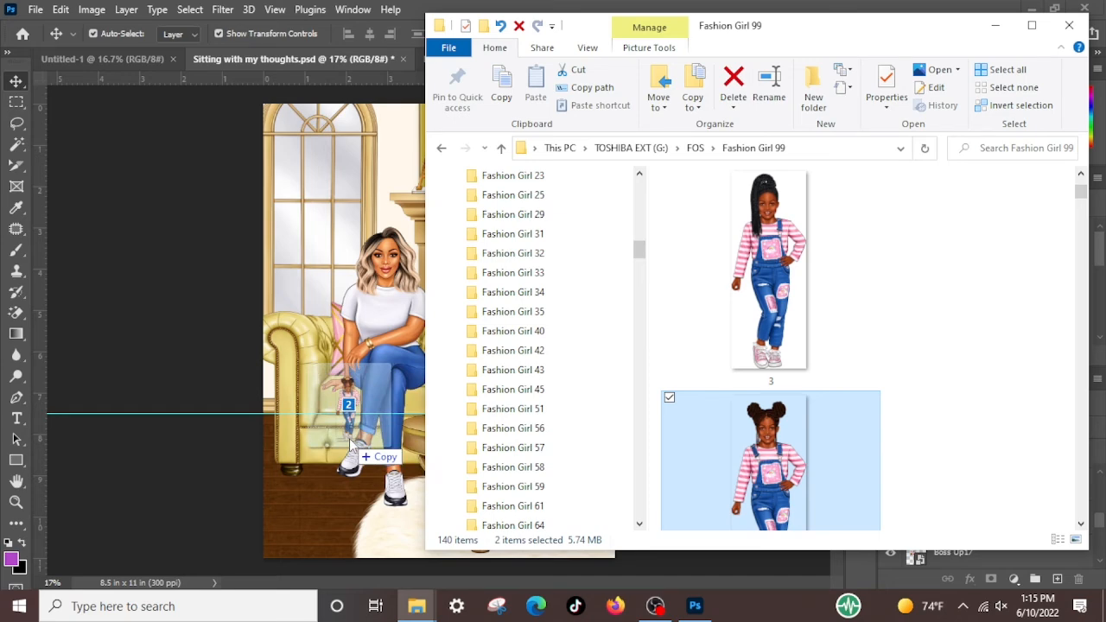
drag(350, 444, 350, 442)
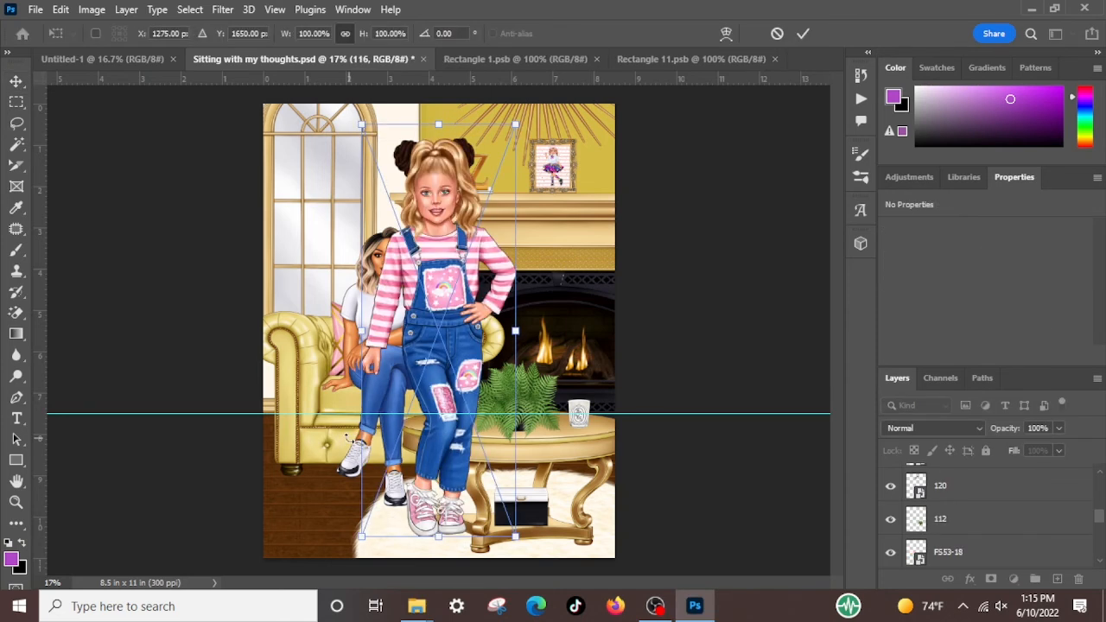
key(Return)
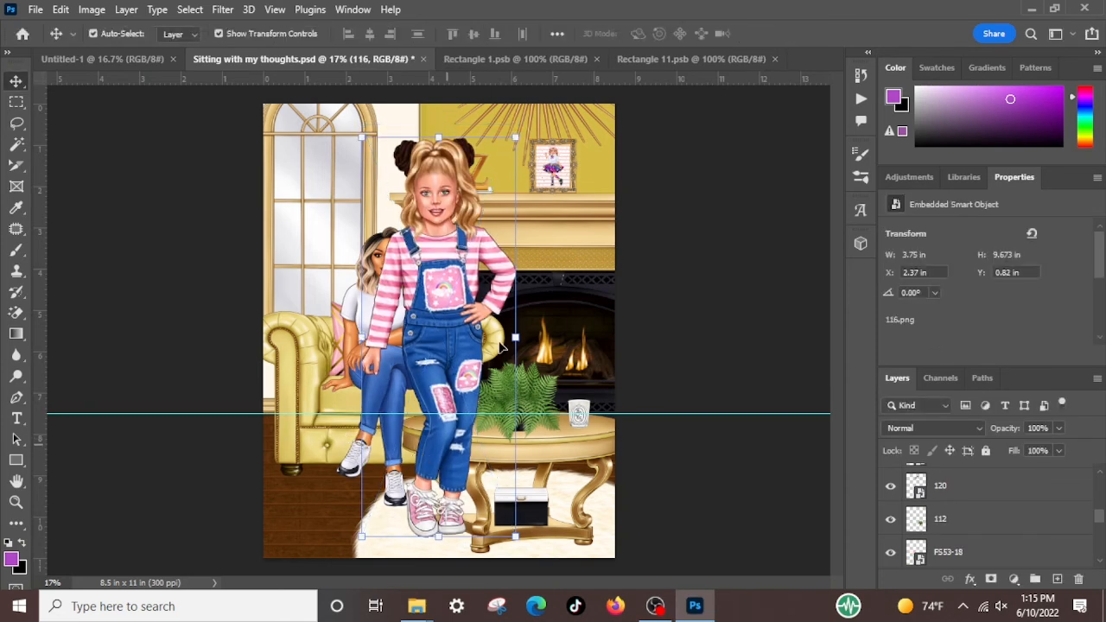
Scale girl layers 116 and 4 together to about 66.96% and position them in front of the armchair's arm beside the seated woman
scroll(1011, 527, up, 5)
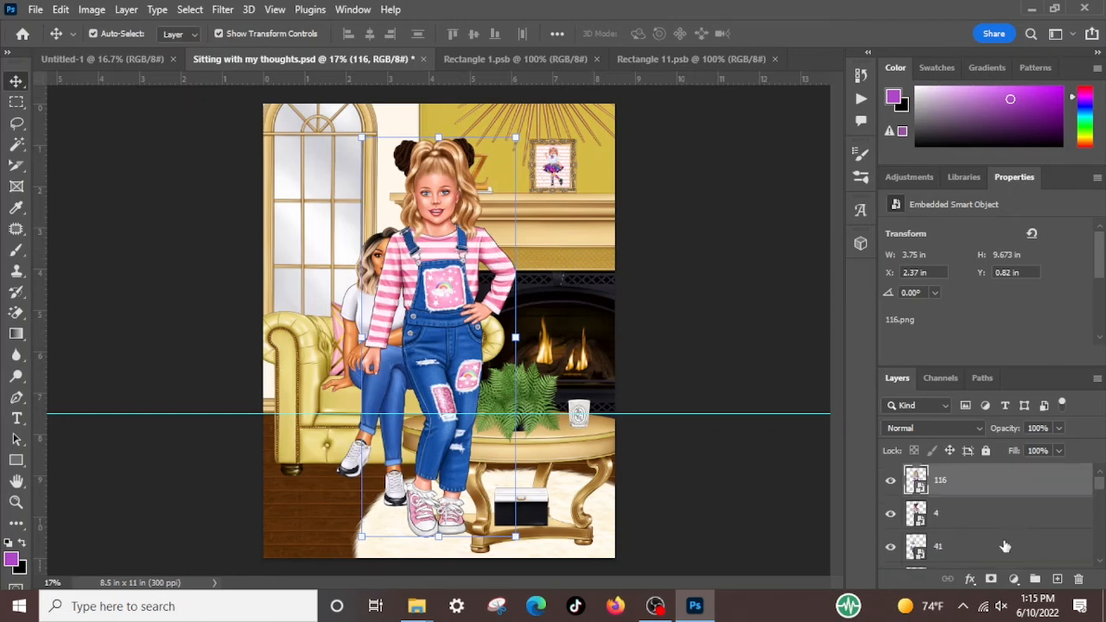
shift+click(978, 511)
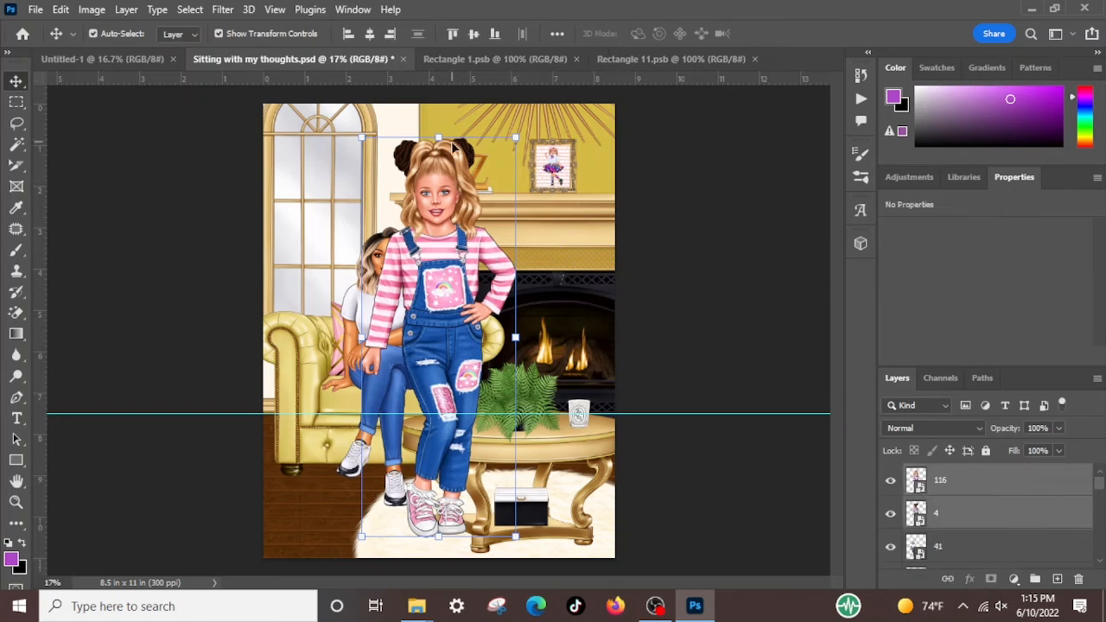
drag(439, 135, 414, 272)
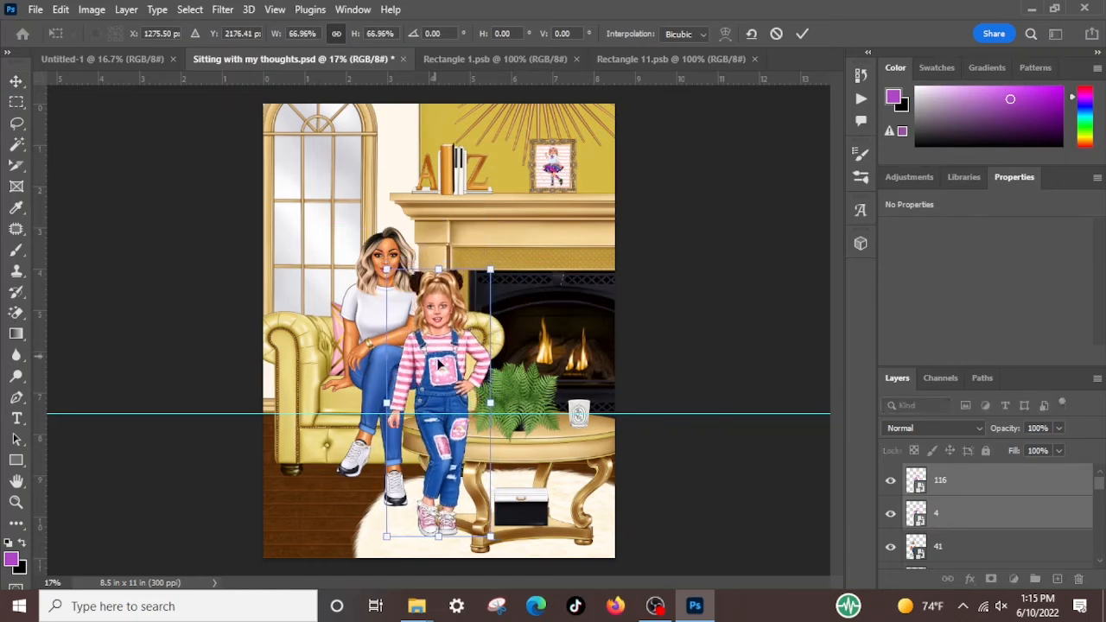
drag(417, 373, 329, 351)
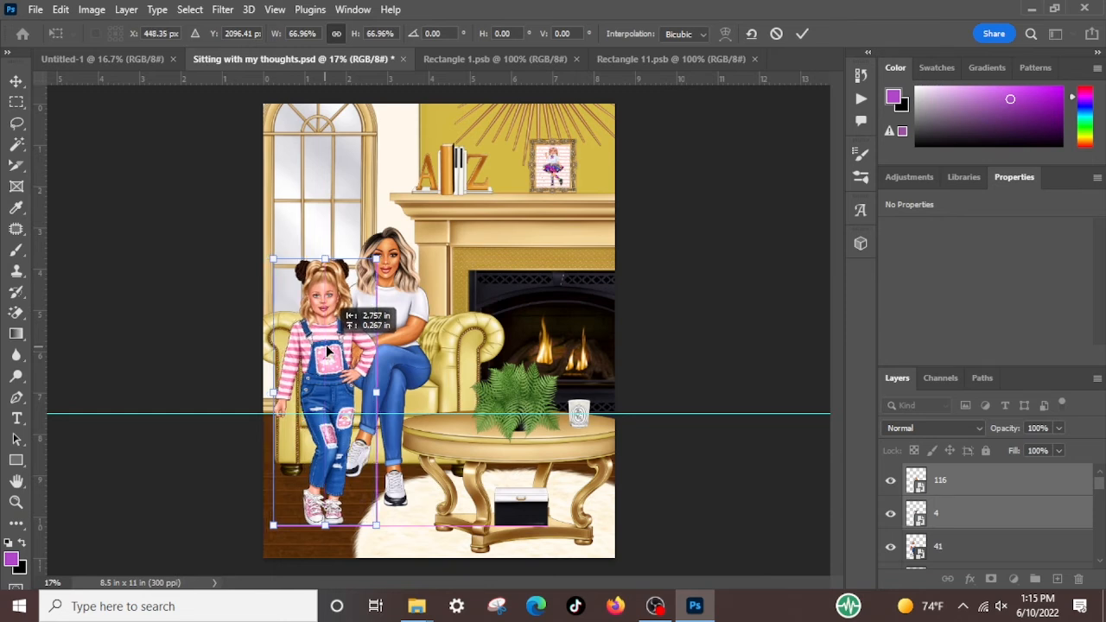
mouse_move(329, 349)
mouse_down()
mouse_move(354, 376)
mouse_move(396, 368)
mouse_move(418, 383)
mouse_move(332, 373)
mouse_move(322, 359)
mouse_up()
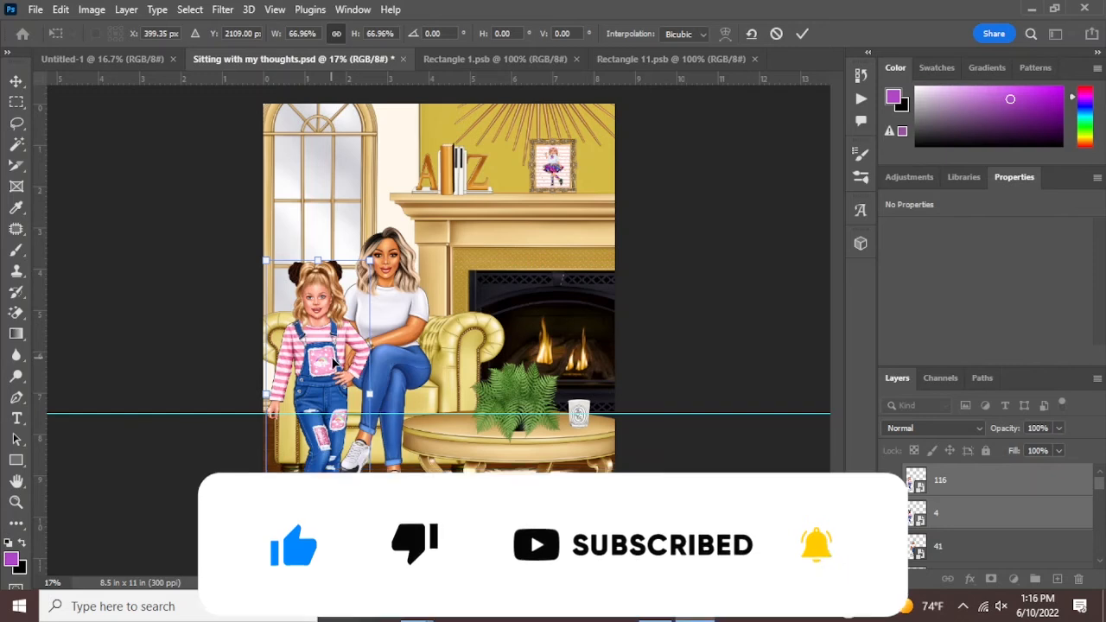
drag(332, 357, 333, 363)
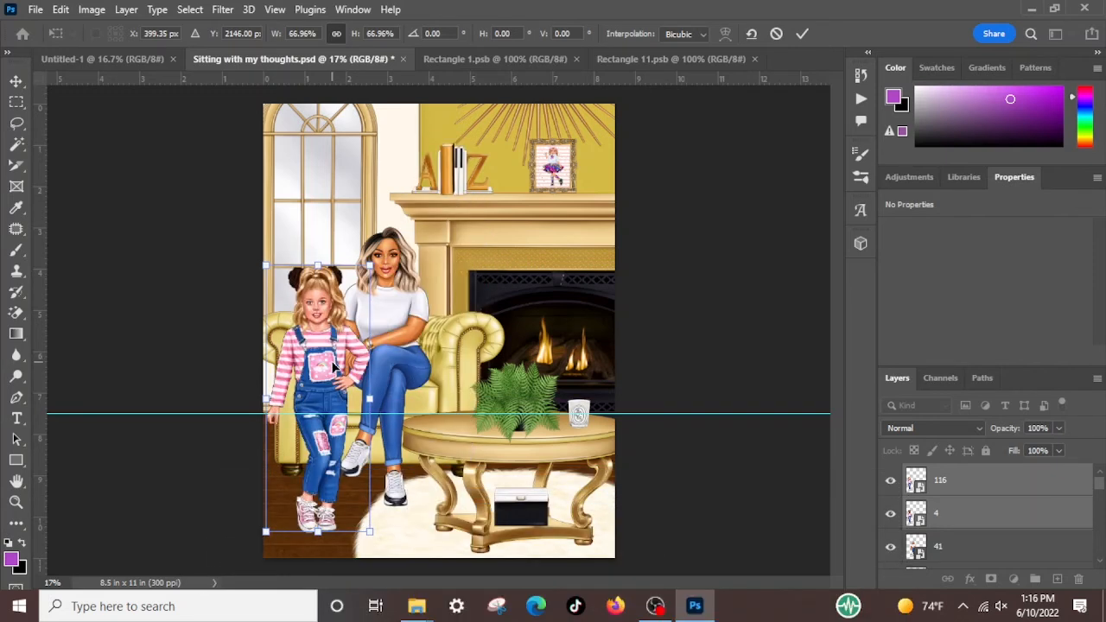
key(Return)
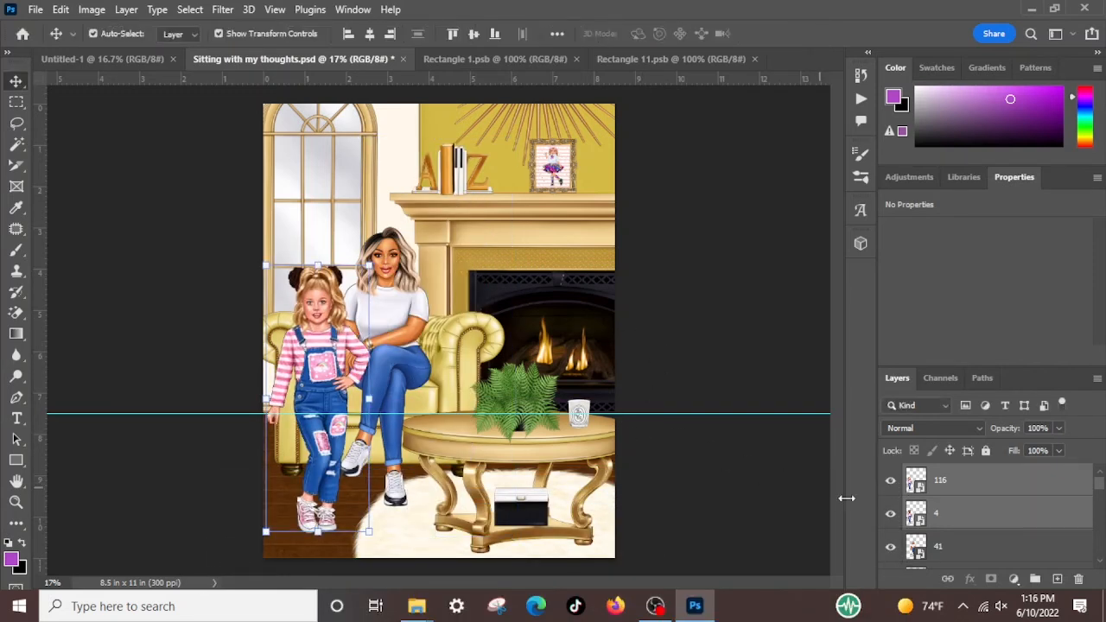
Hide girl layer 116, then scale layers 116 and 4 together to about 96.37% and move them slightly up toward the canvas edge
click(890, 481)
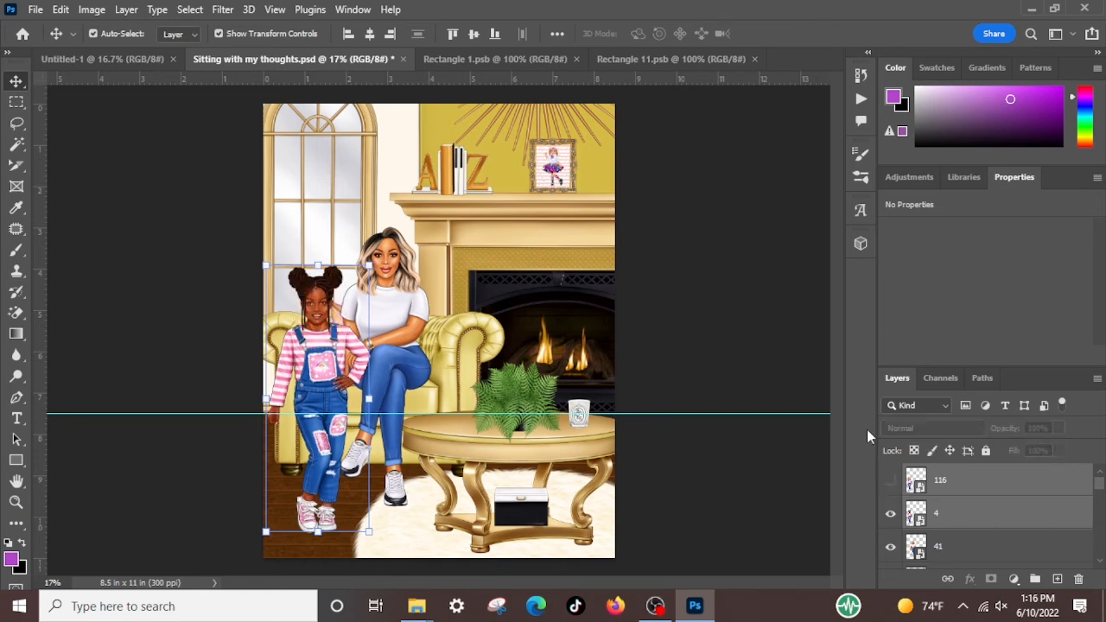
click(740, 471)
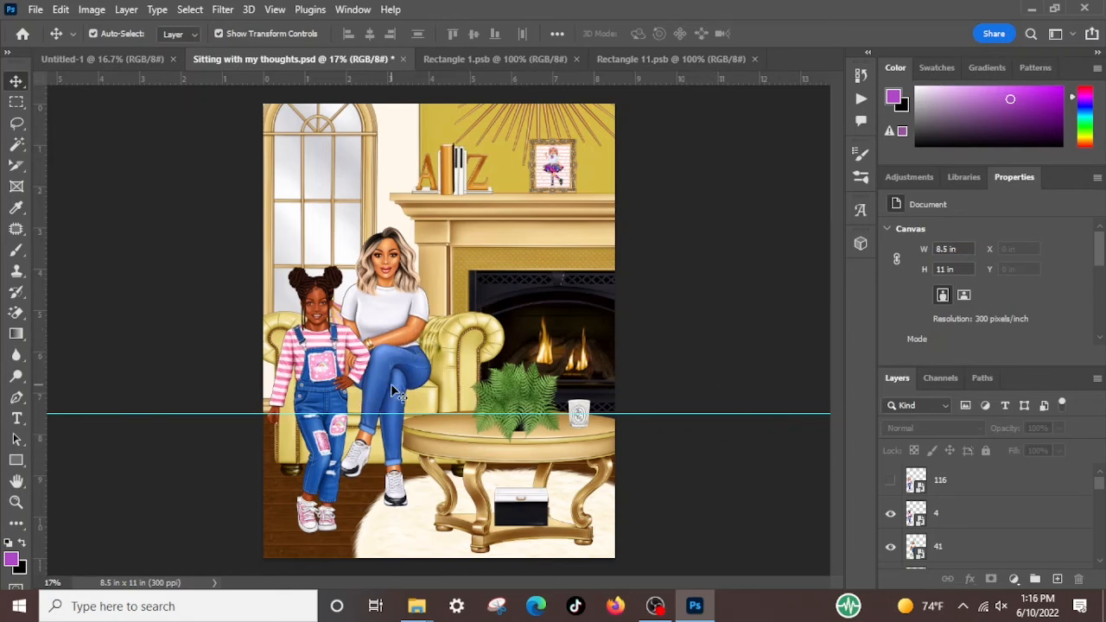
click(988, 501)
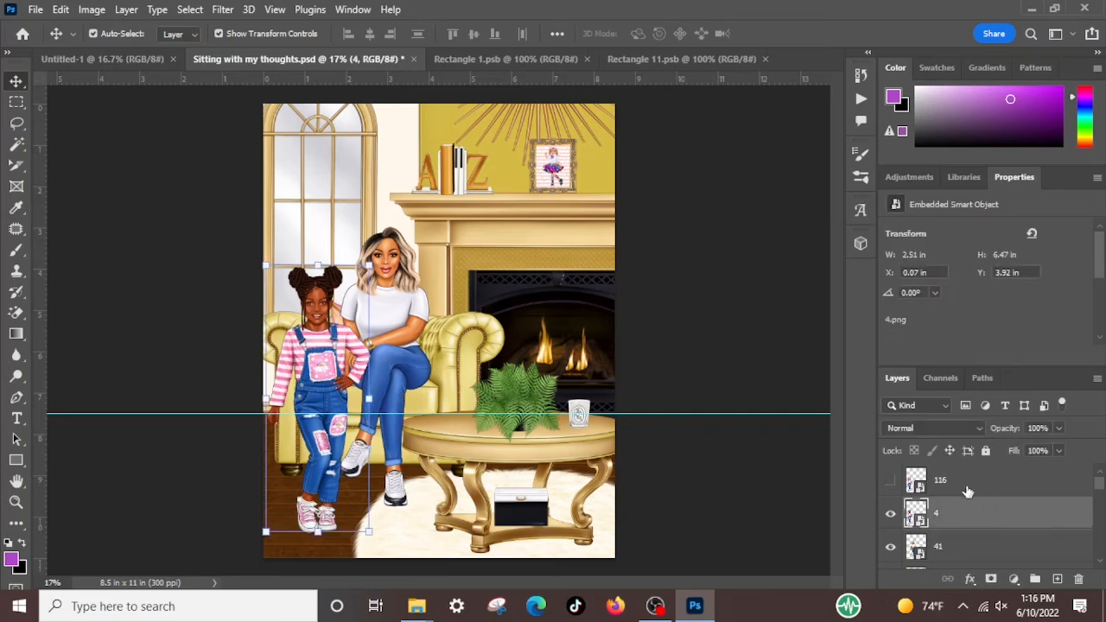
shift+click(968, 491)
key(ctrl+t)
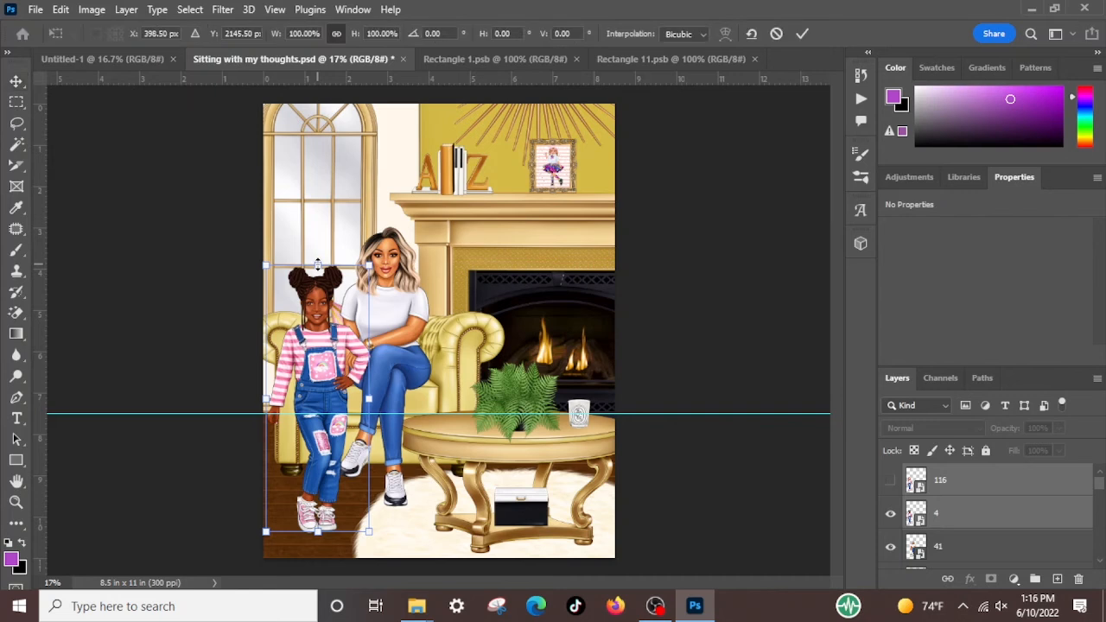
drag(318, 263, 316, 274)
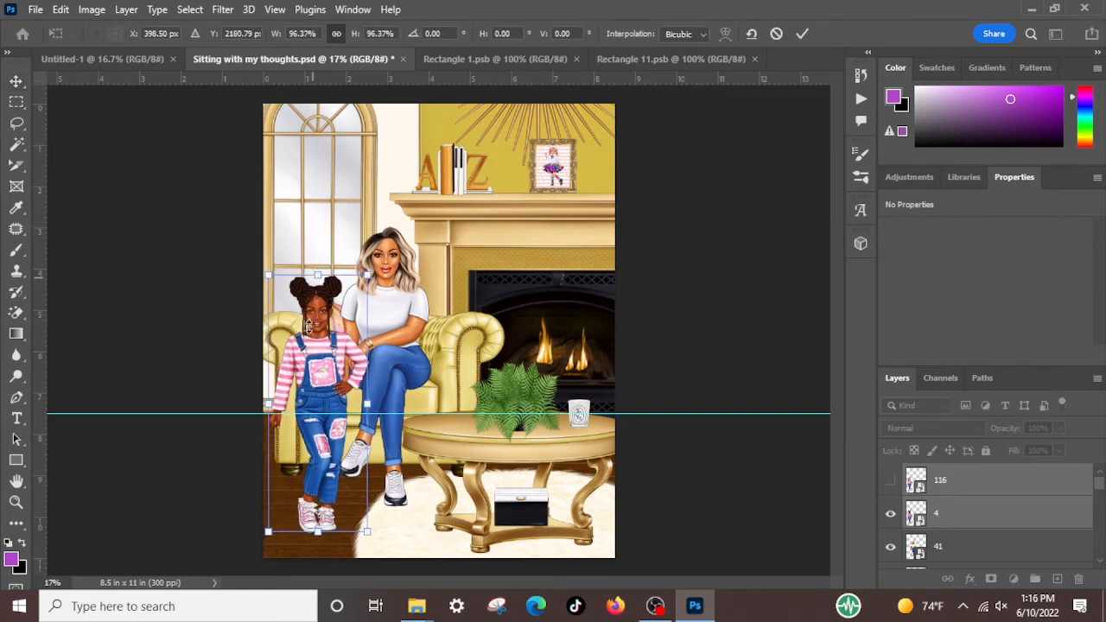
drag(307, 382, 307, 368)
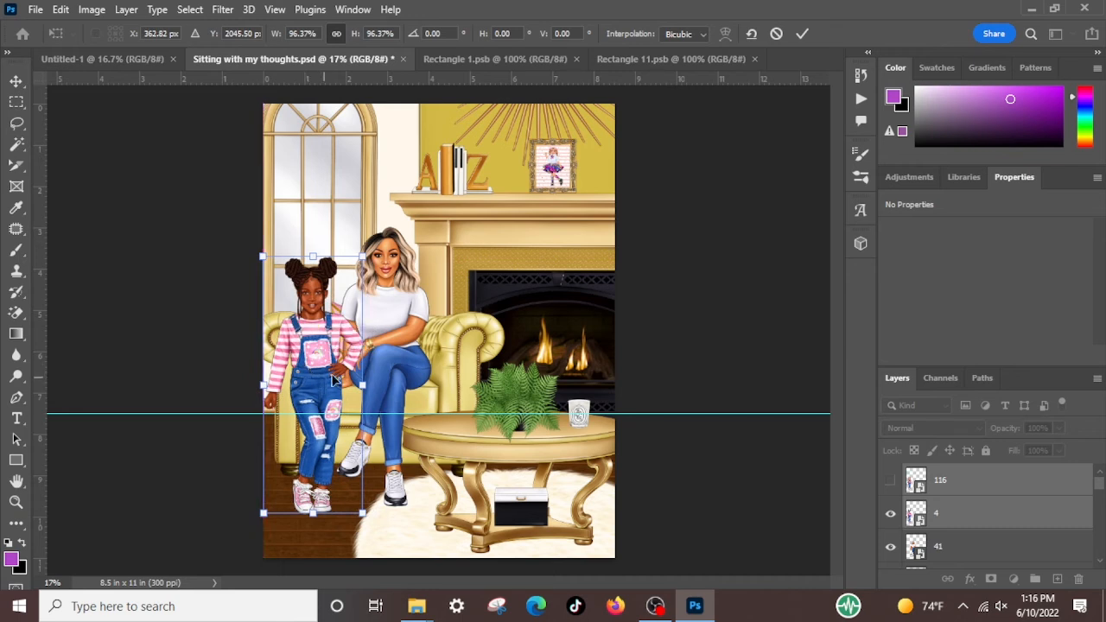
key(Return)
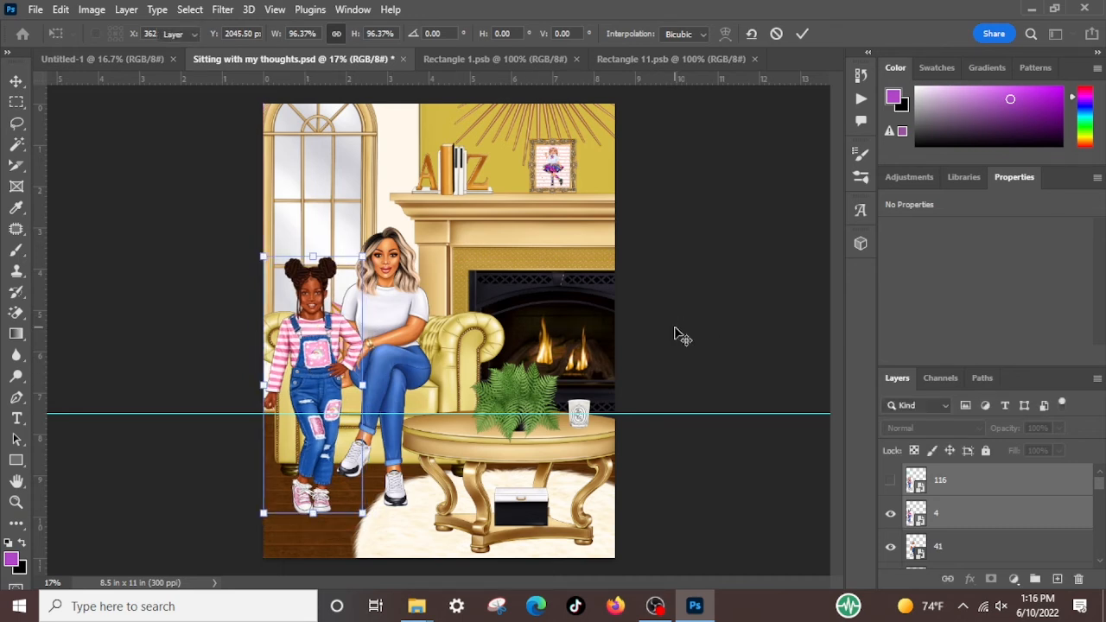
click(663, 482)
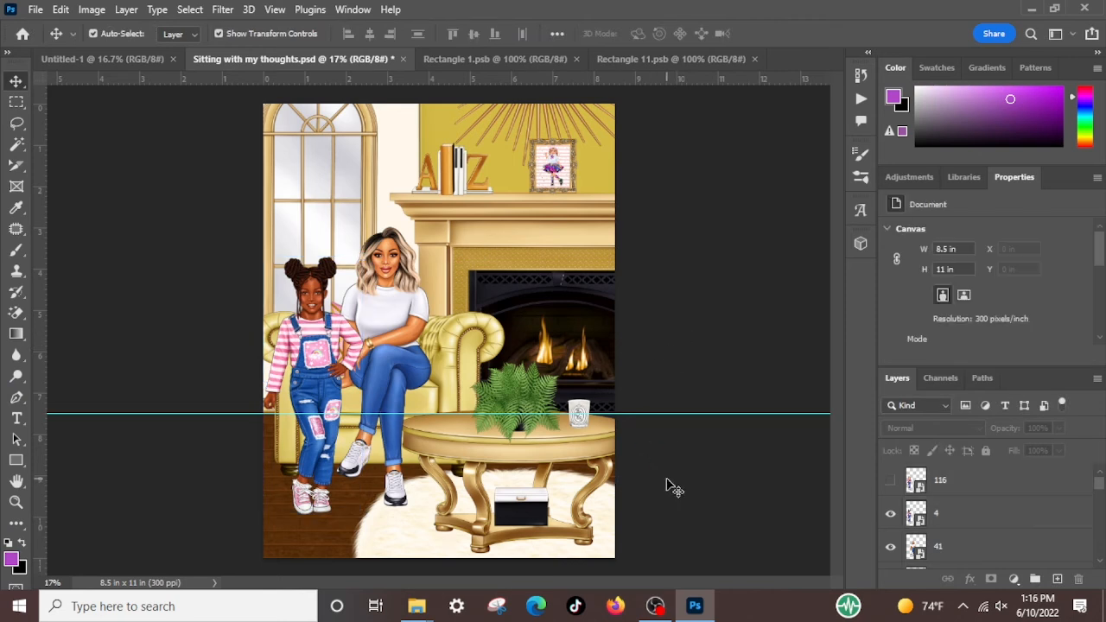
Select the seated-woman layers 41 and 73 together and move them down the layer stack to below FS58-14
click(400, 368)
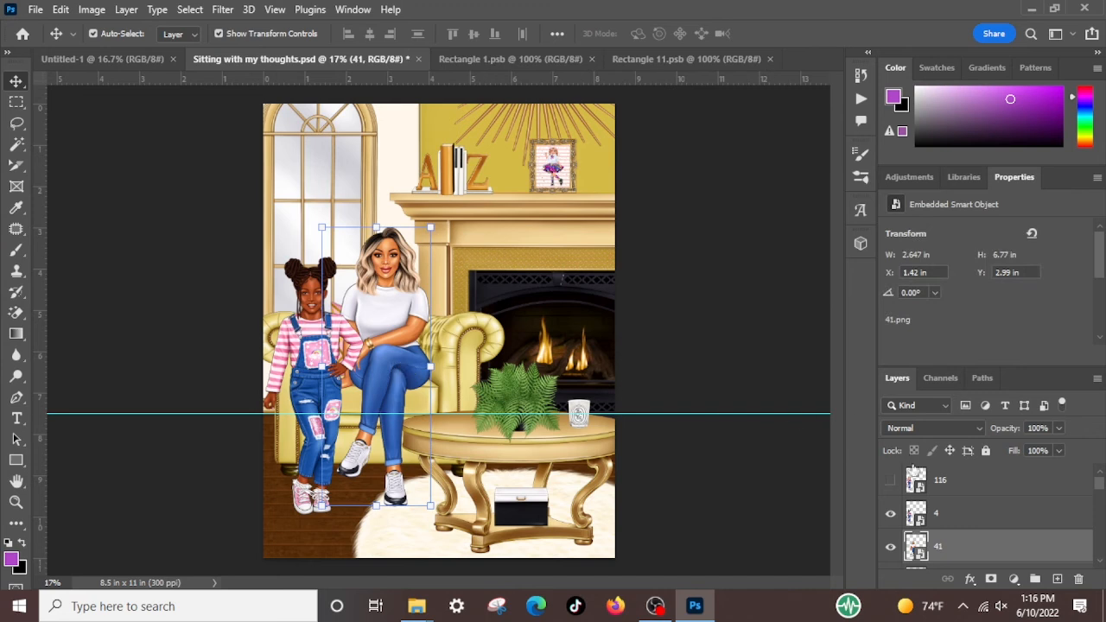
scroll(982, 545, down, 1)
shift+click(991, 539)
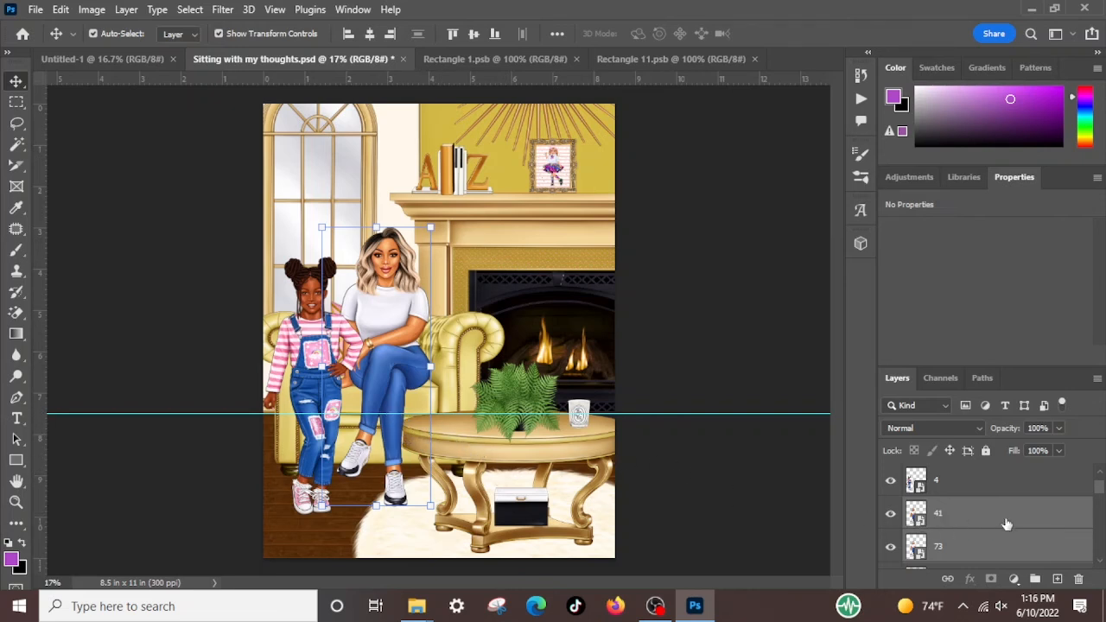
scroll(1021, 522, down, 1)
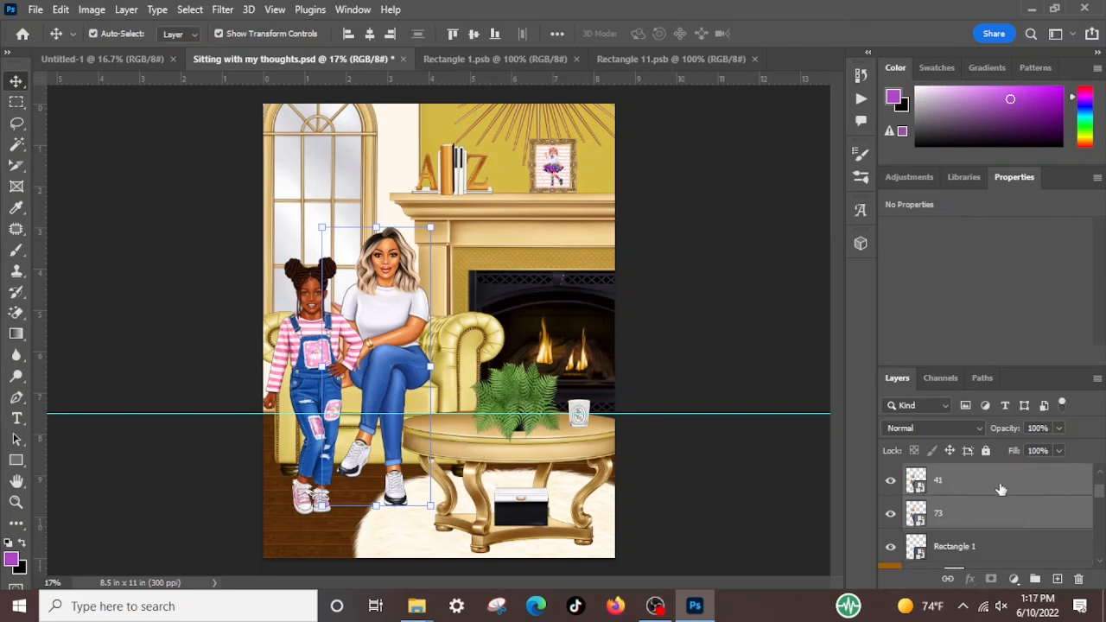
drag(999, 489, 958, 510)
Raise the woman layers 41 and 73 through the layer stack to directly below the Boss Up17 pillow layer
scroll(964, 508, up, 1)
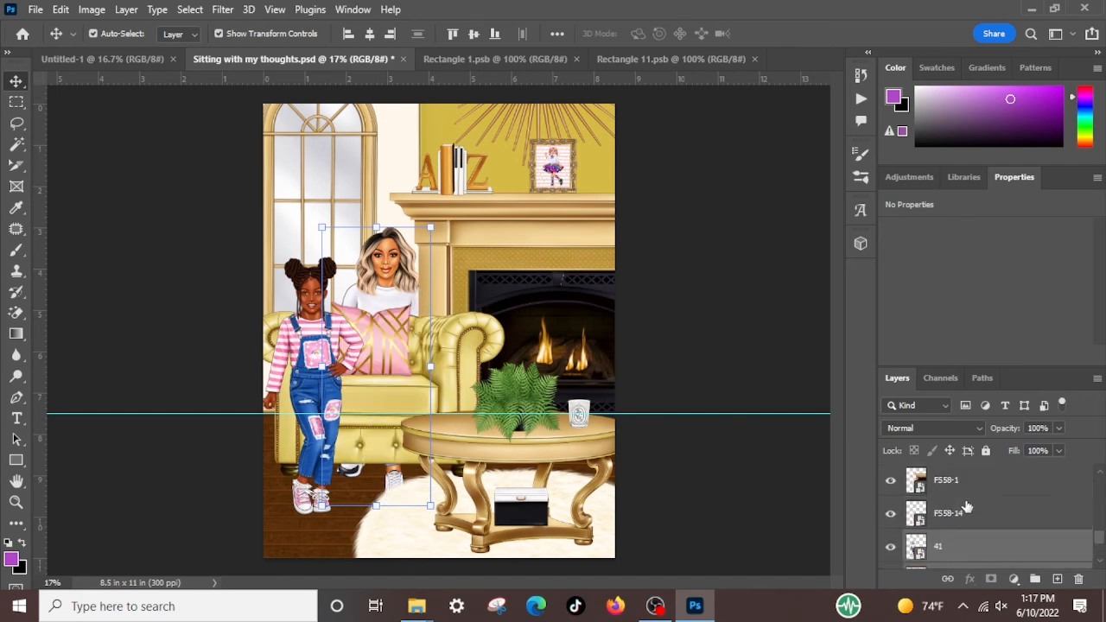
drag(1005, 550, 998, 503)
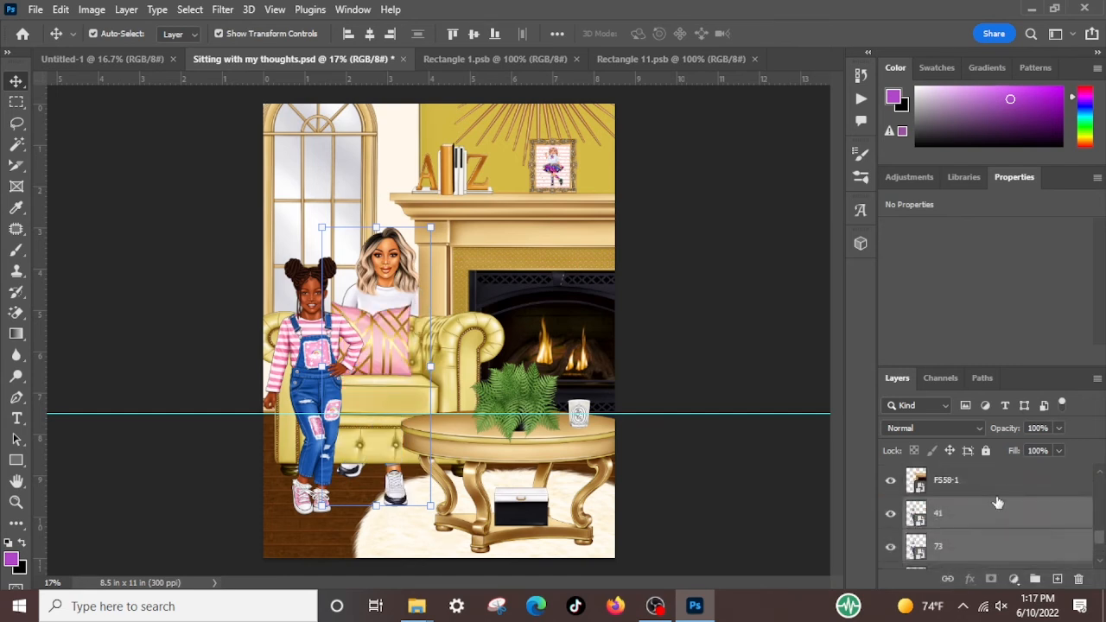
scroll(999, 507, up, 1)
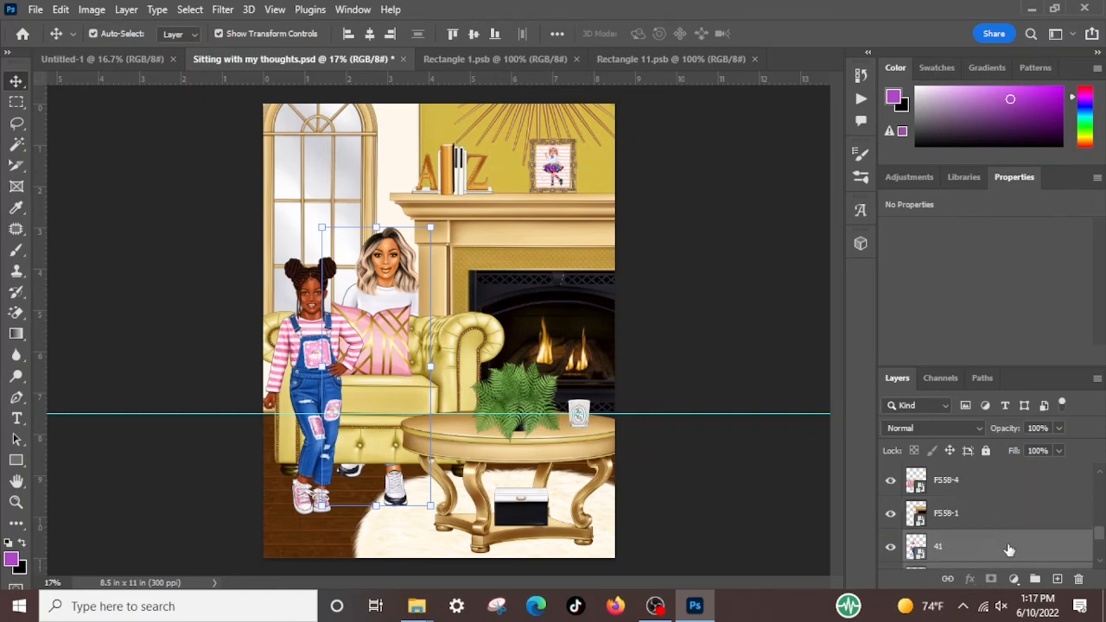
drag(1006, 554, 987, 467)
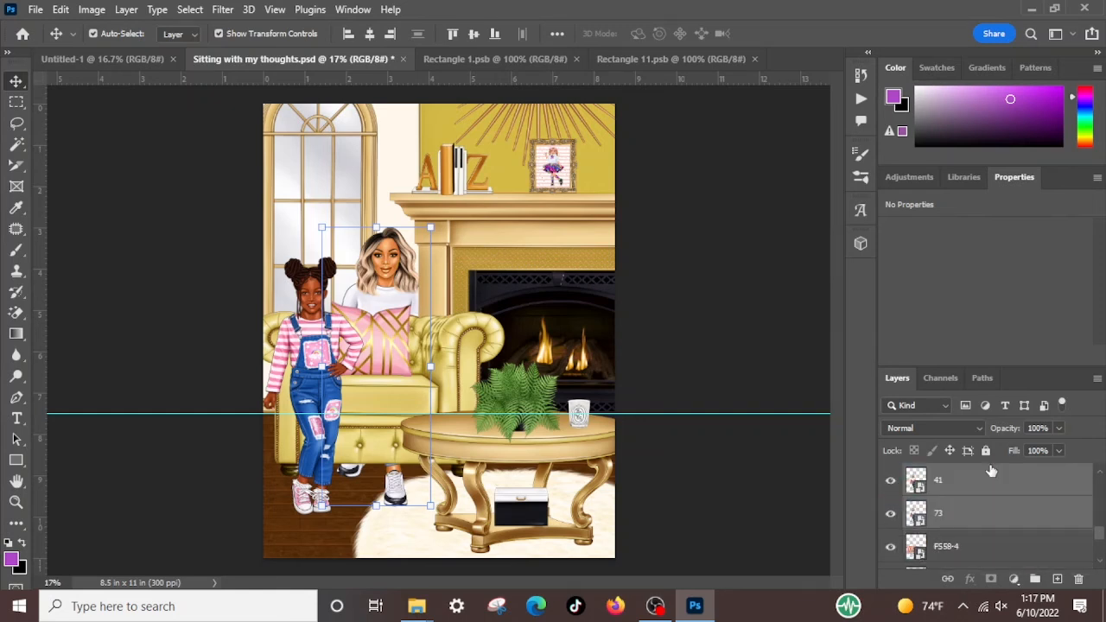
scroll(994, 501, up, 2)
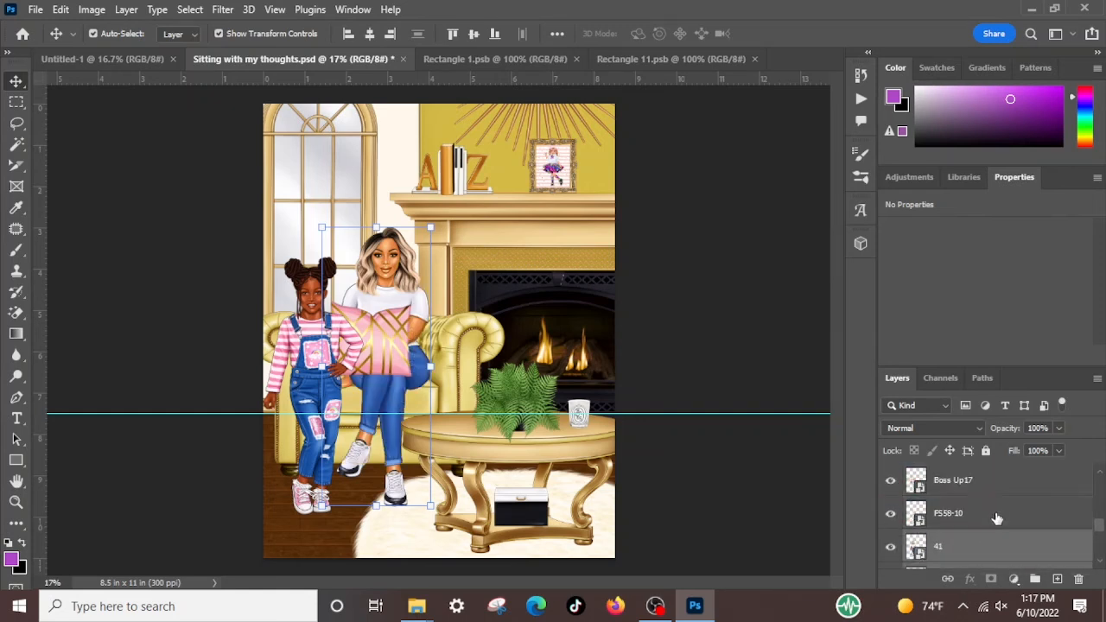
drag(996, 547, 988, 503)
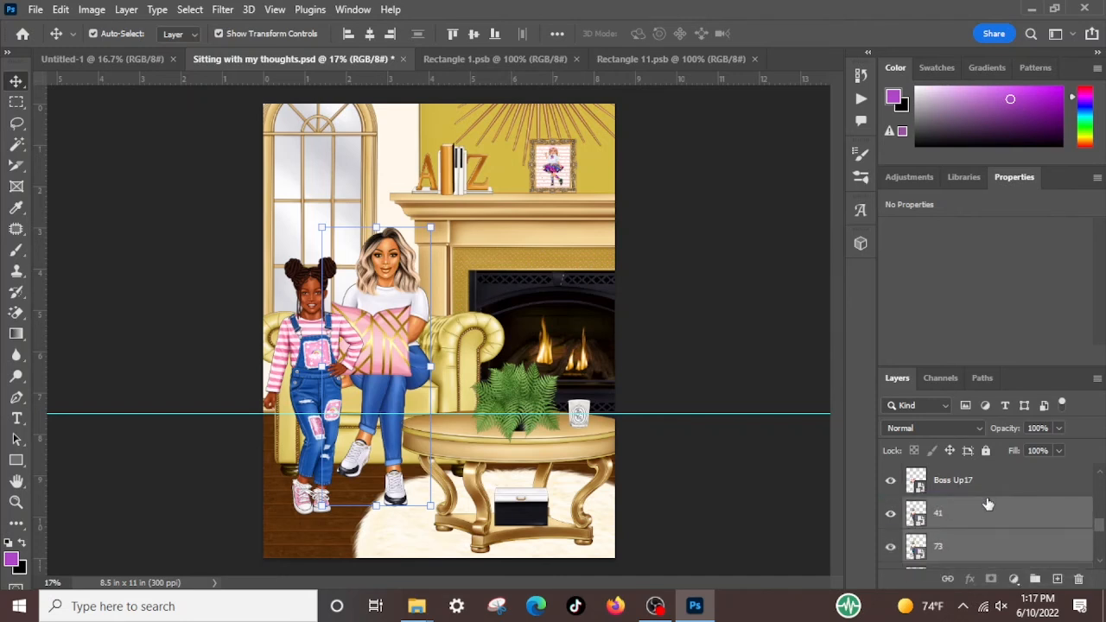
Move the coffee table layer FS58-10 above woman layers 41 and 73, and the Boss Up17 pillow layer below them, directly above FS58-4
scroll(983, 513, down, 1)
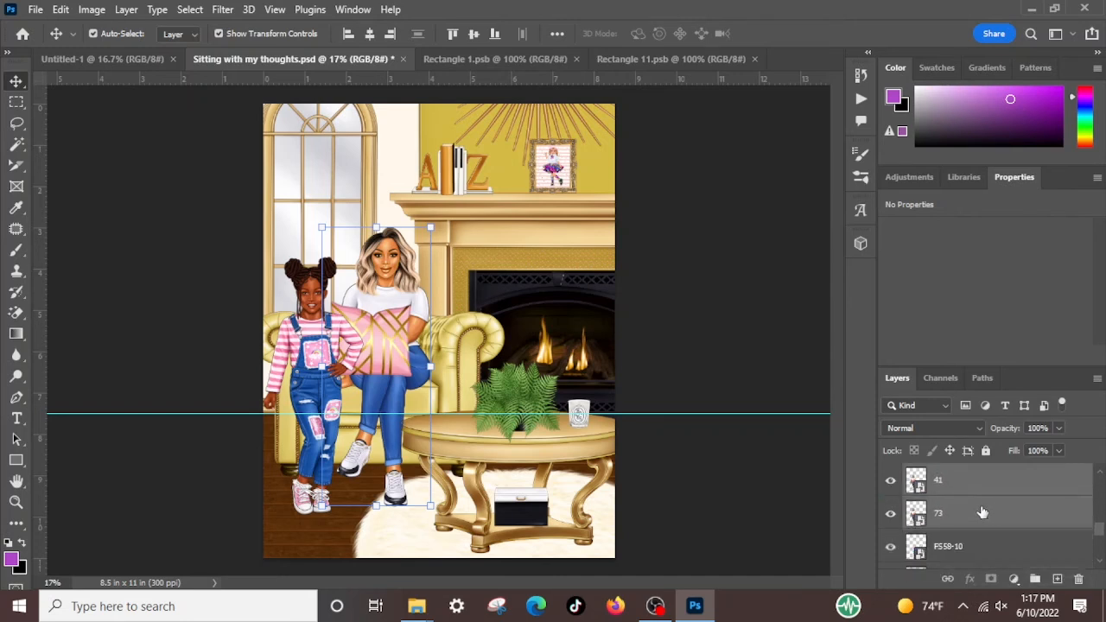
drag(994, 551, 976, 471)
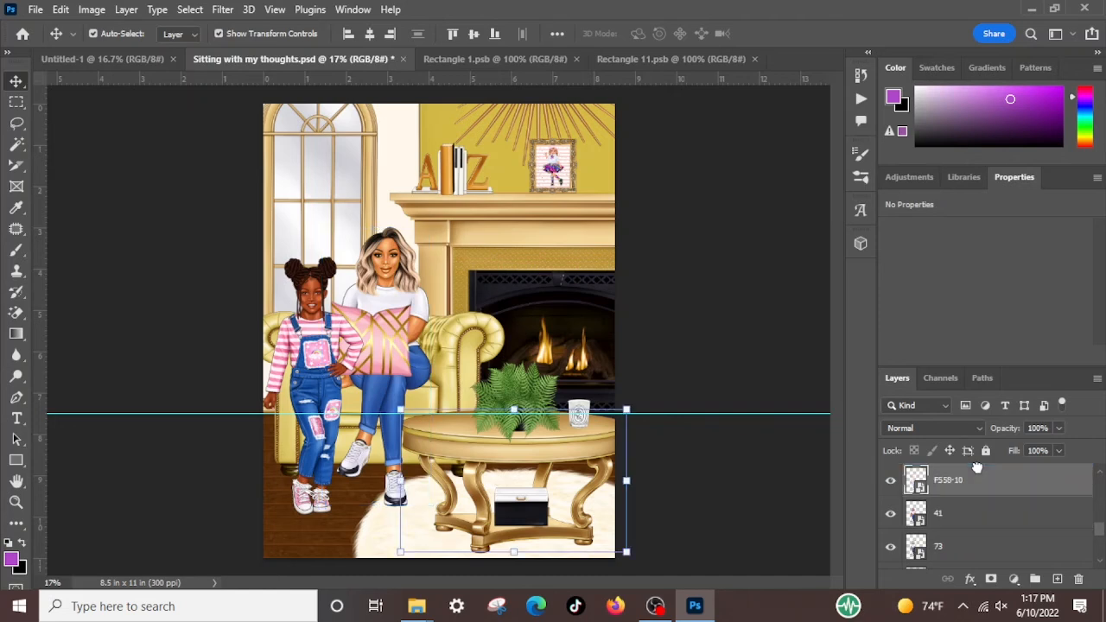
click(389, 347)
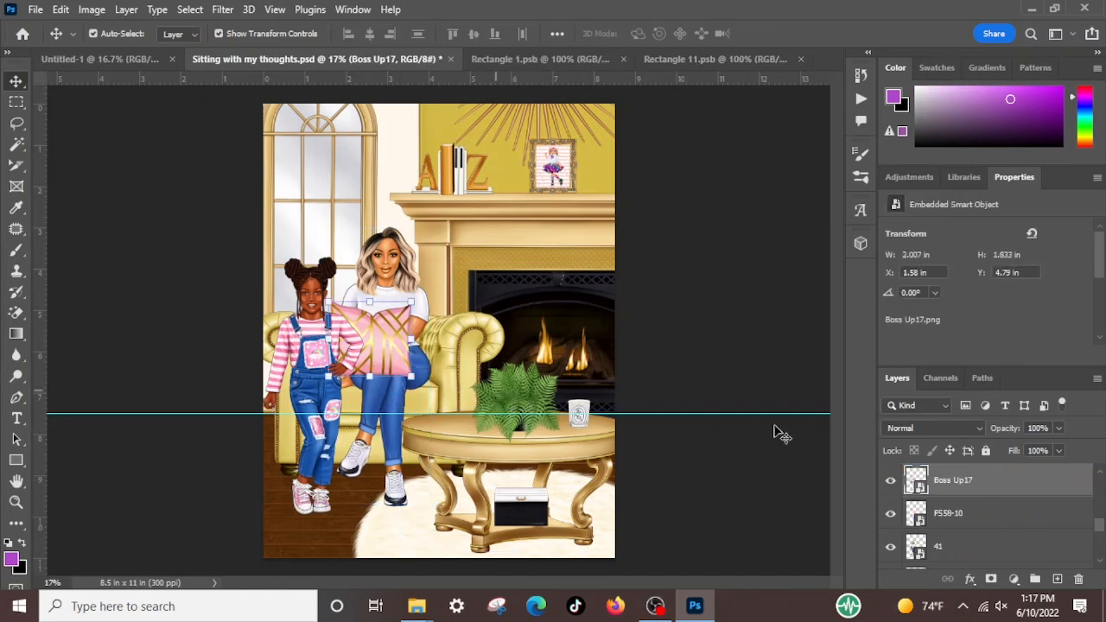
mouse_move(983, 484)
mouse_down()
mouse_move(993, 522)
mouse_move(989, 503)
mouse_up()
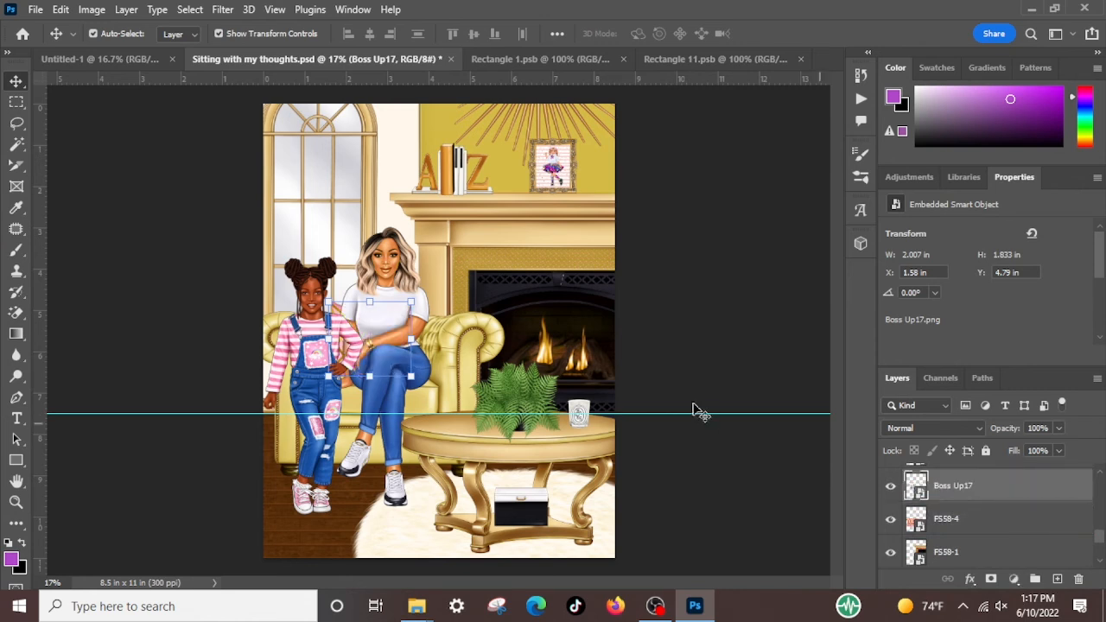
Open the framed mantel picture's smart object, Rectangle 1, and swap the girls by showing layer 41 and hiding layer 147
click(704, 359)
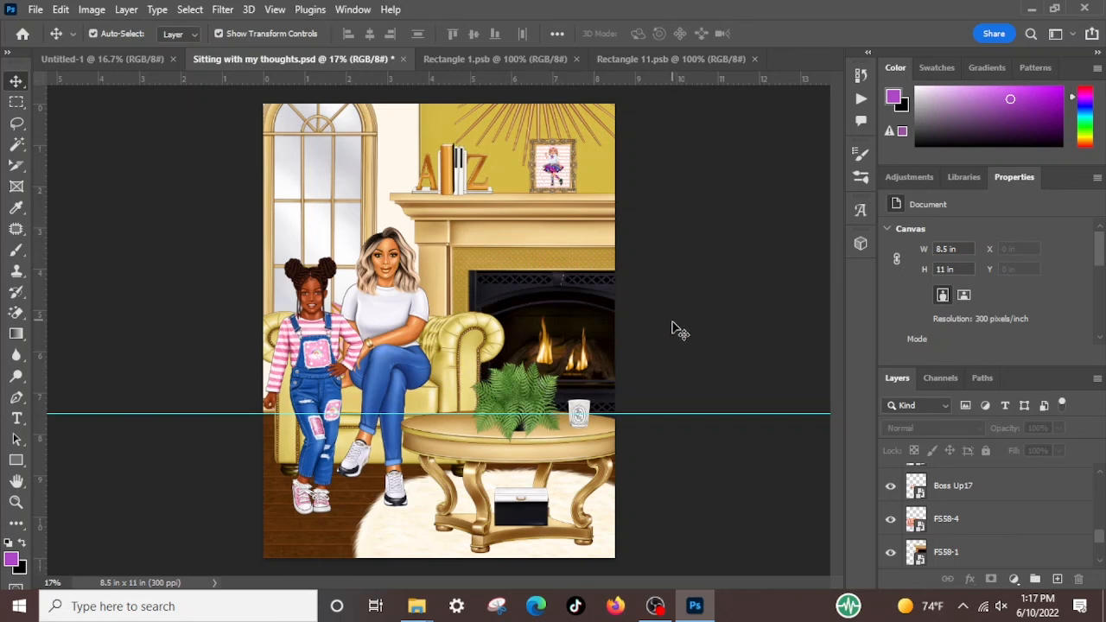
click(557, 166)
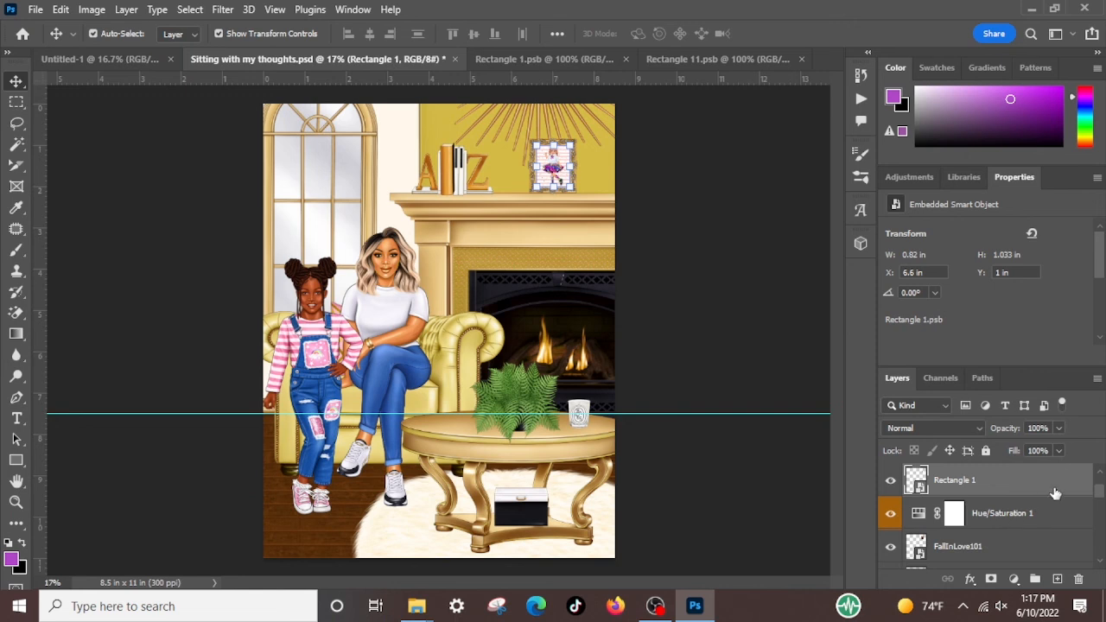
double_click(915, 486)
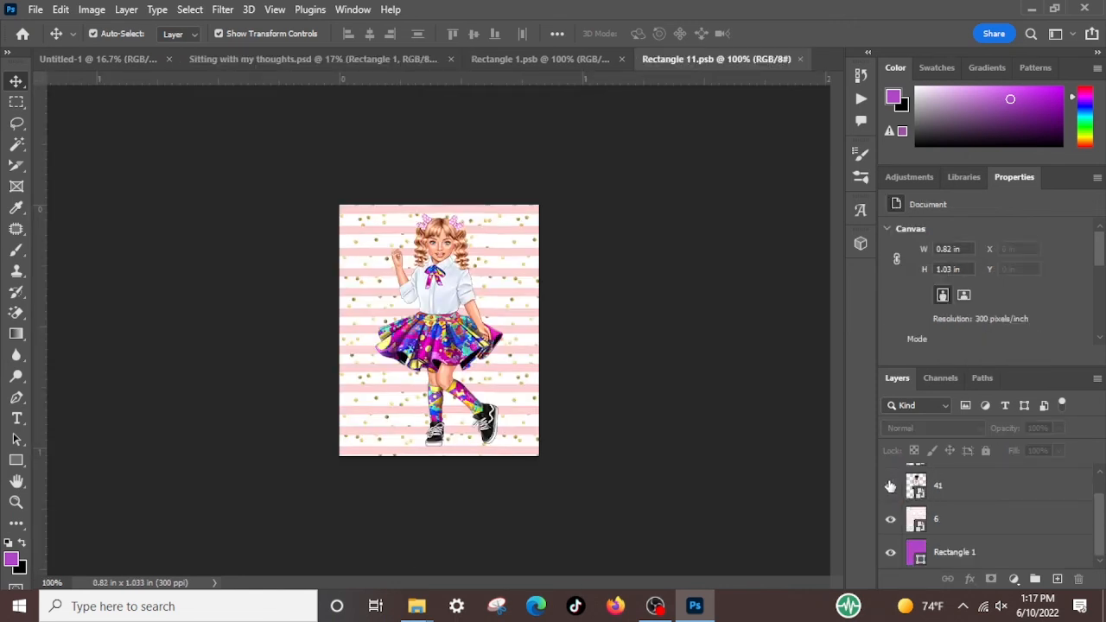
click(890, 486)
scroll(899, 489, up, 1)
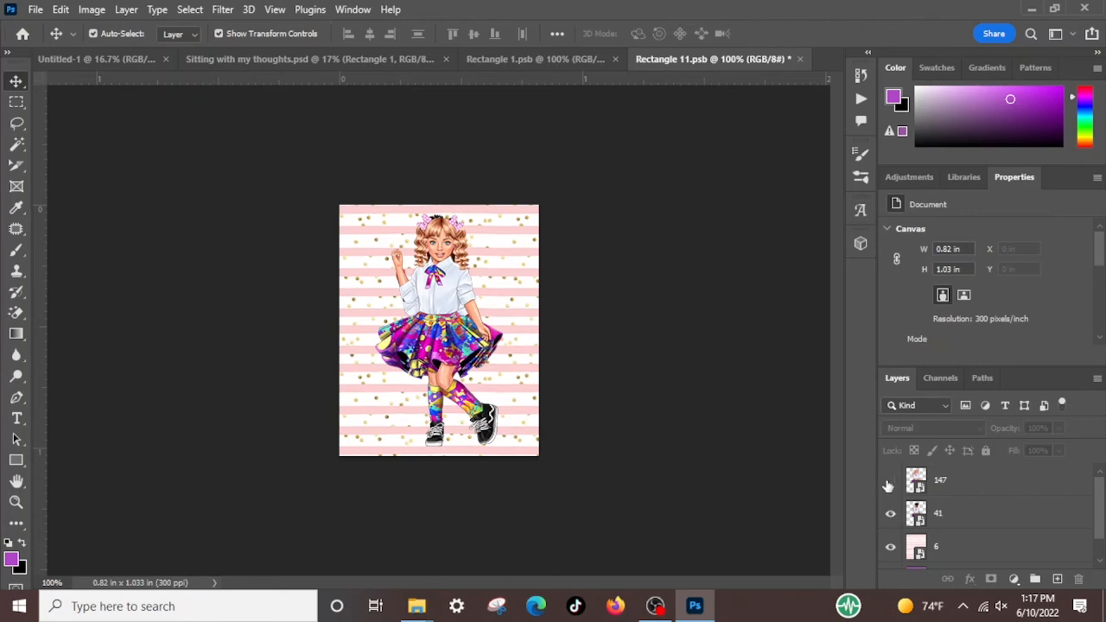
click(889, 482)
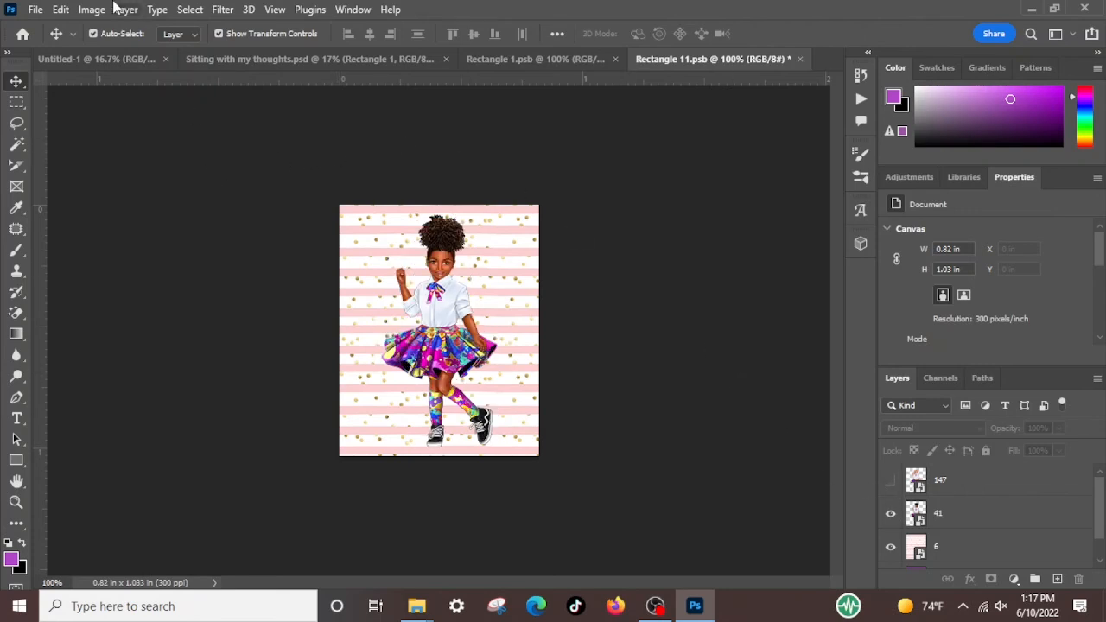
Save the edited picture contents and return to Sitting with my thoughts.psd with nothing selected
click(35, 10)
click(65, 195)
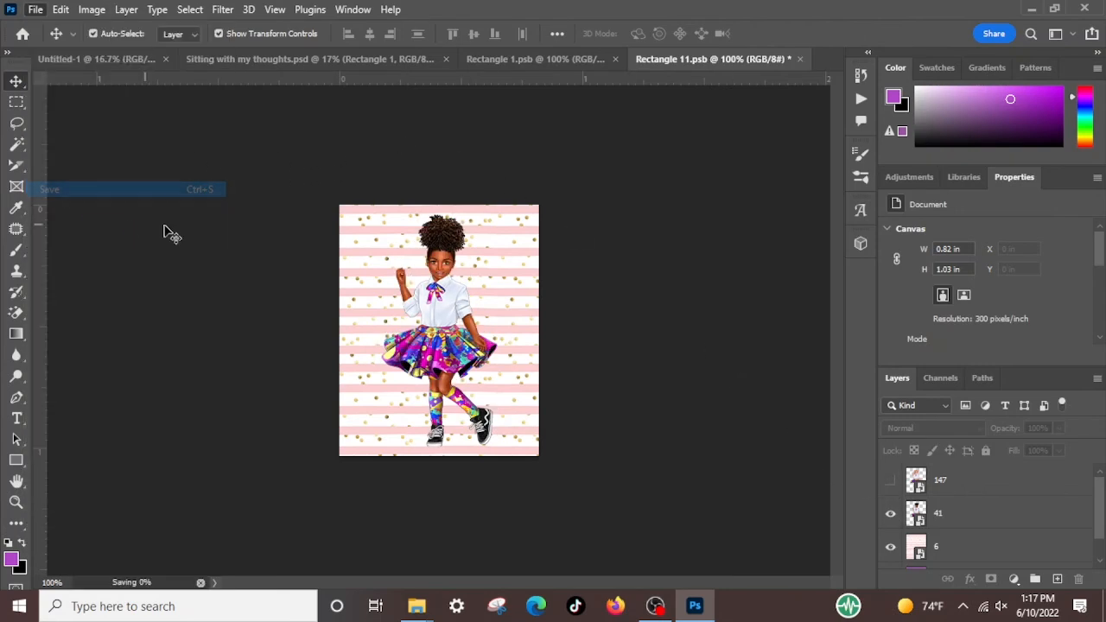
click(206, 61)
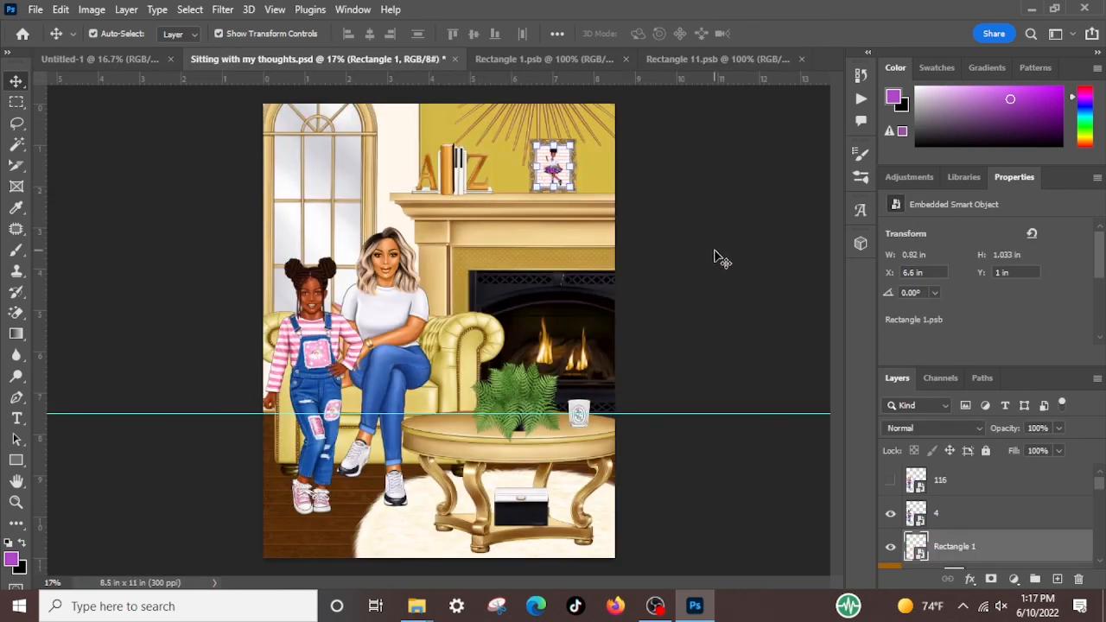
click(778, 287)
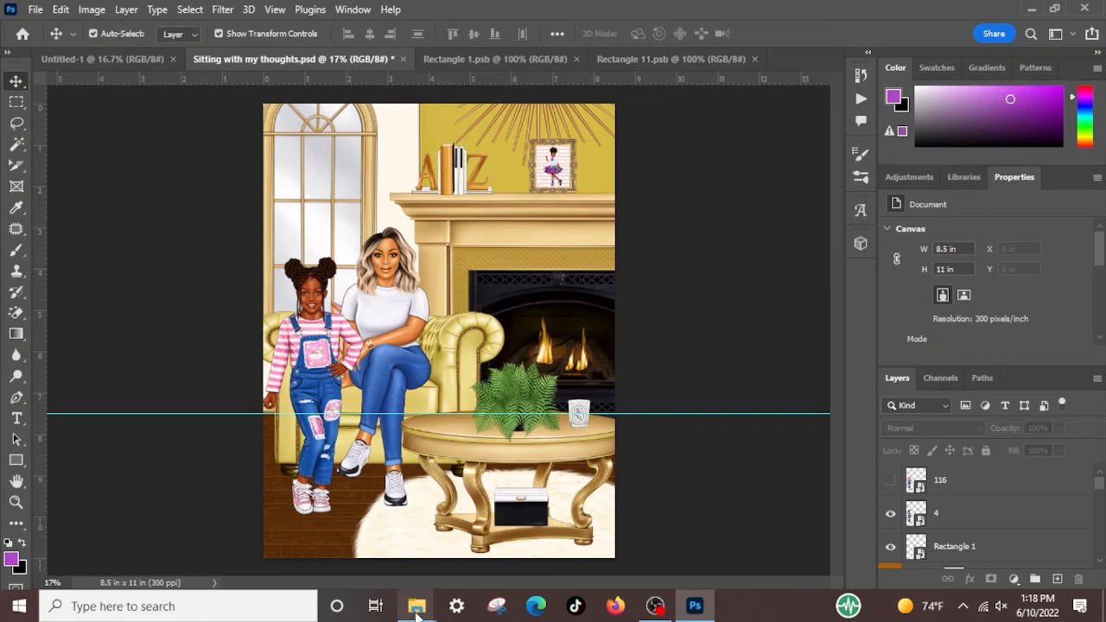
Switch to File Explorer and open the Happy Thanksgiving folder inside the FOS folder
mouse_move(423, 610)
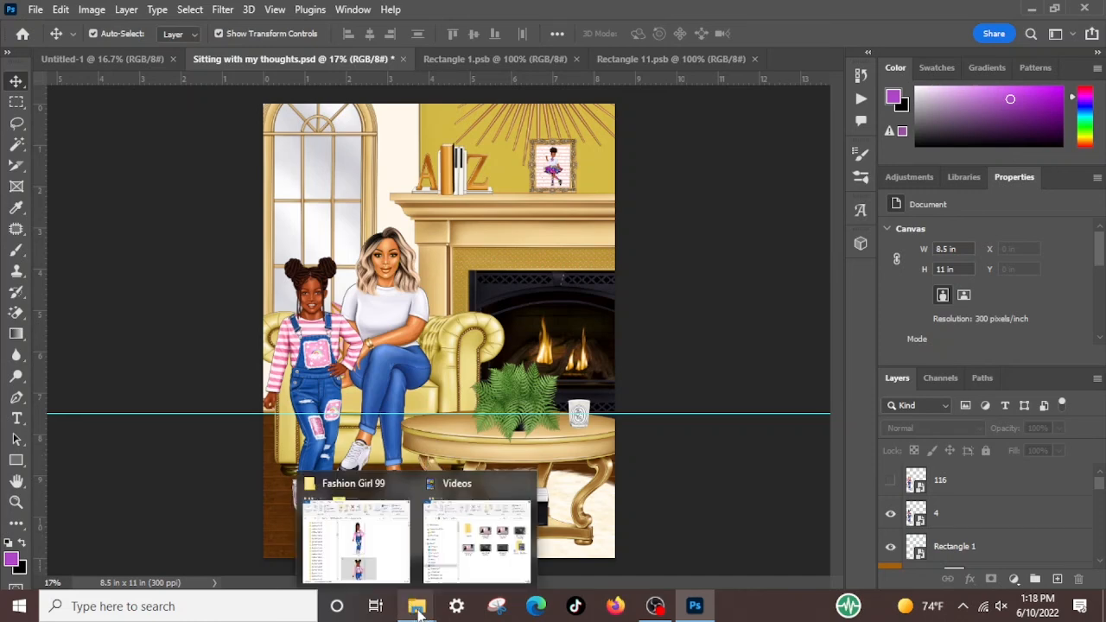
mouse_move(333, 488)
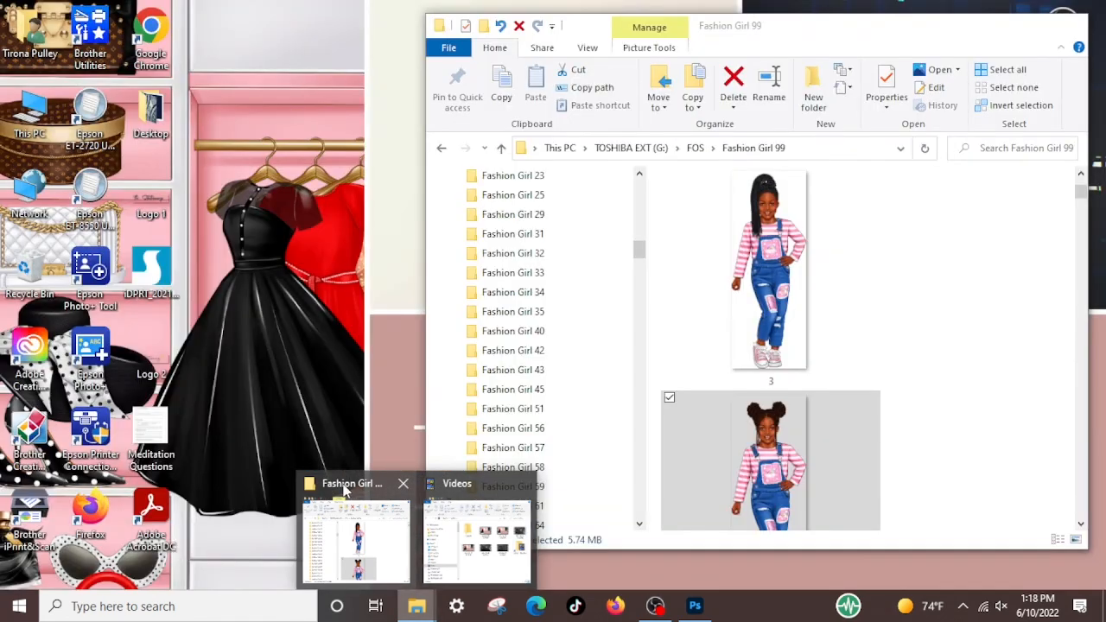
click(354, 518)
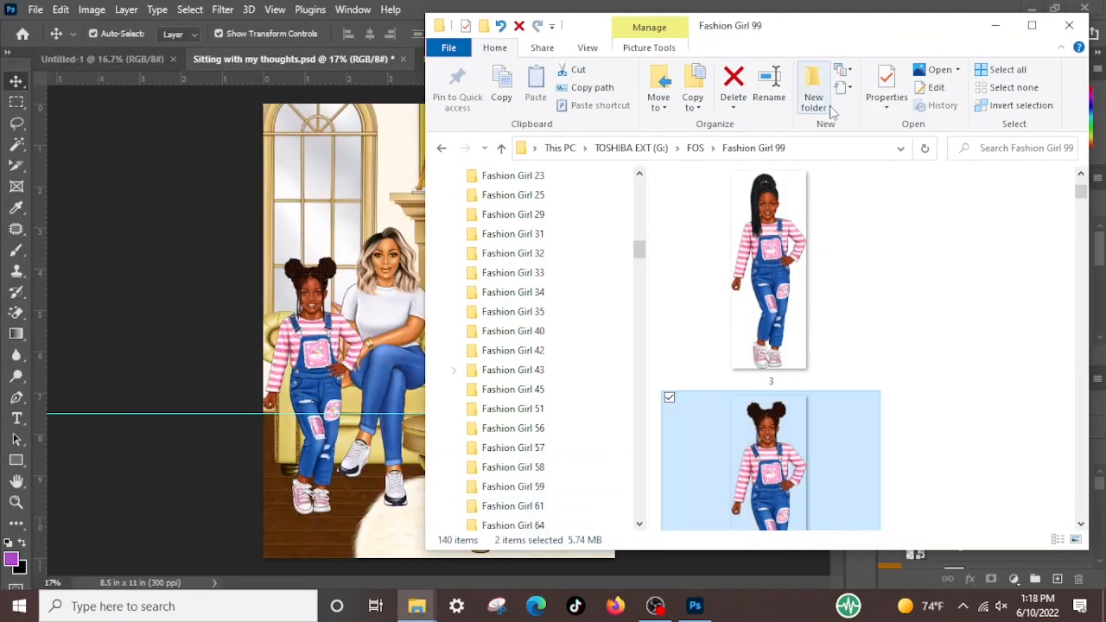
click(695, 148)
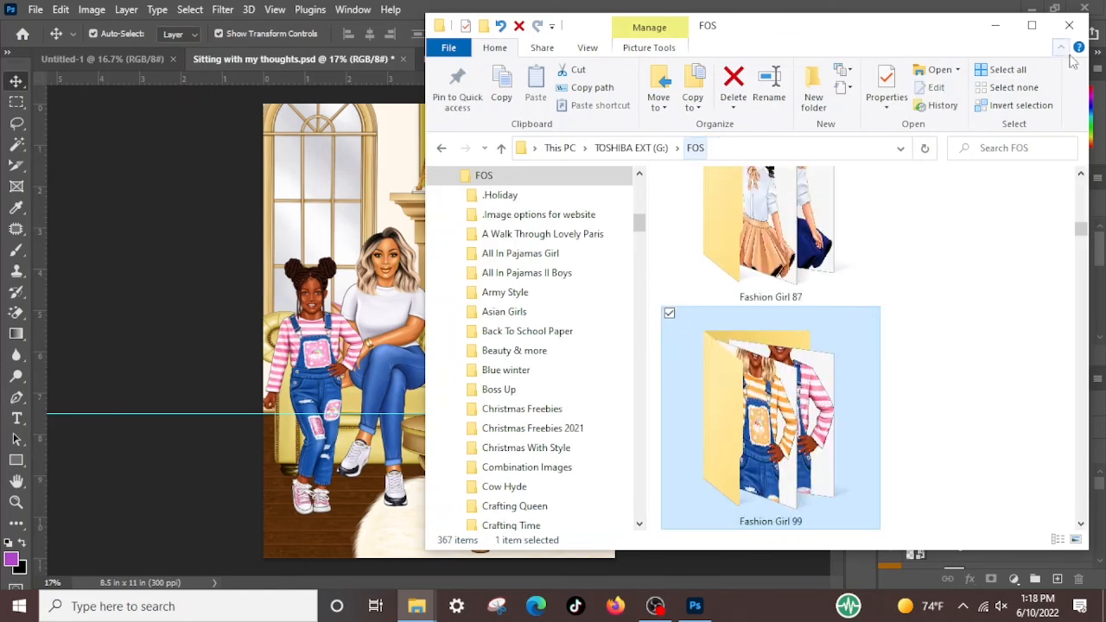
click(1032, 25)
scroll(708, 328, up, 10)
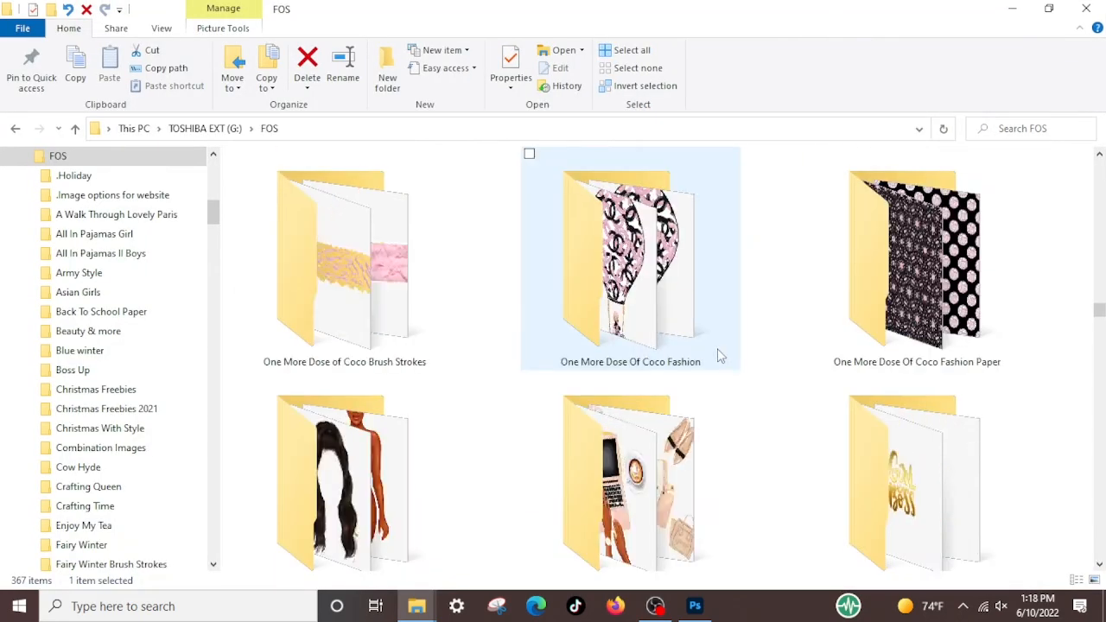
scroll(716, 355, up, 15)
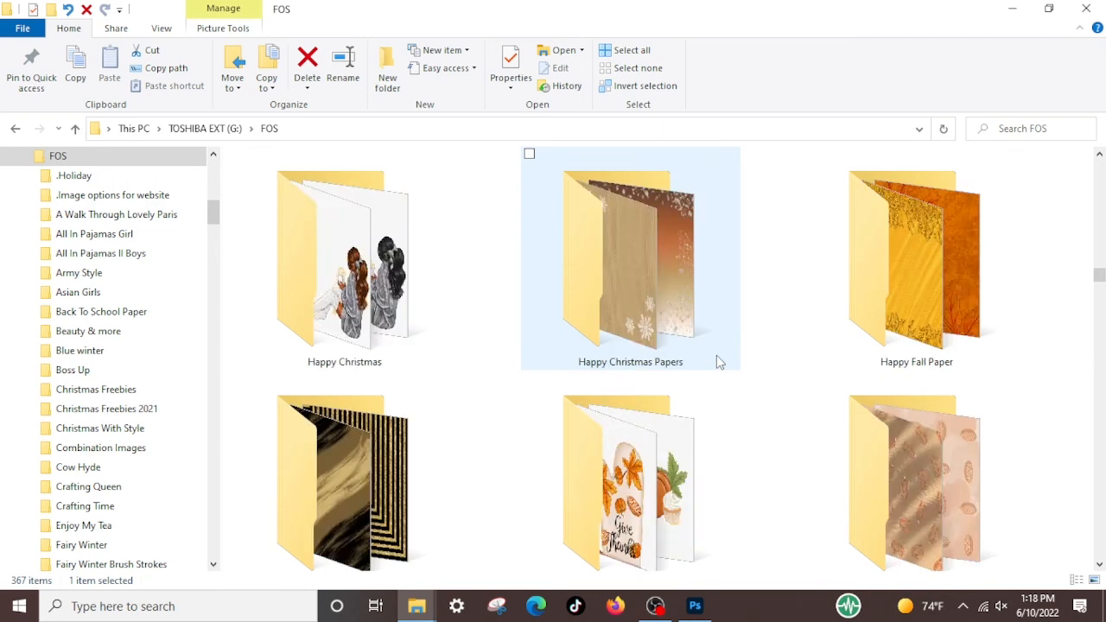
scroll(716, 355, down, 1)
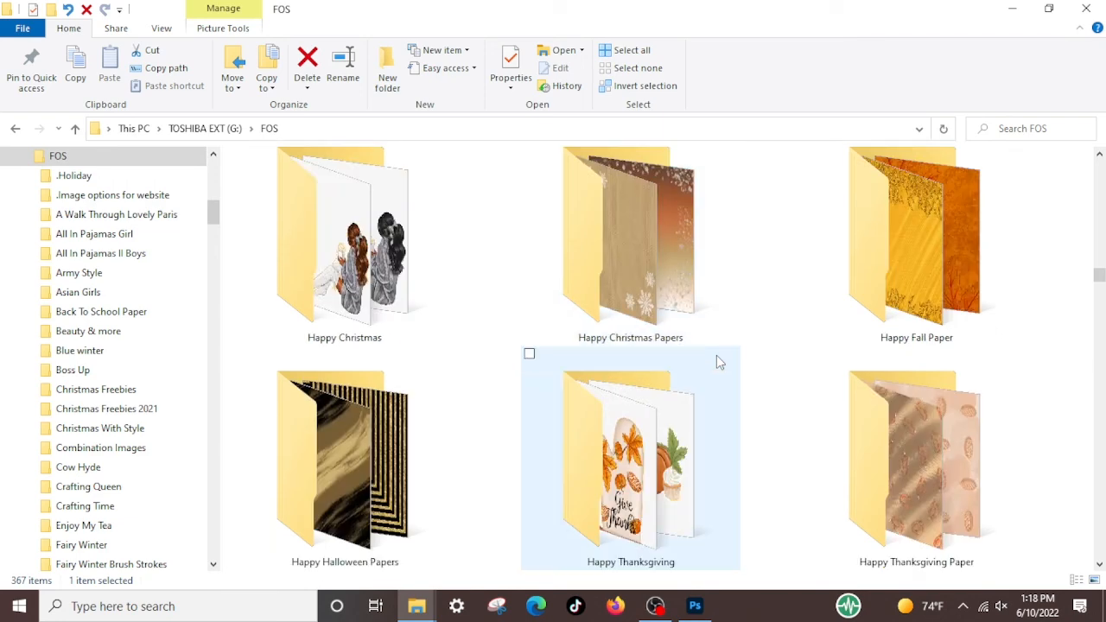
double_click(655, 504)
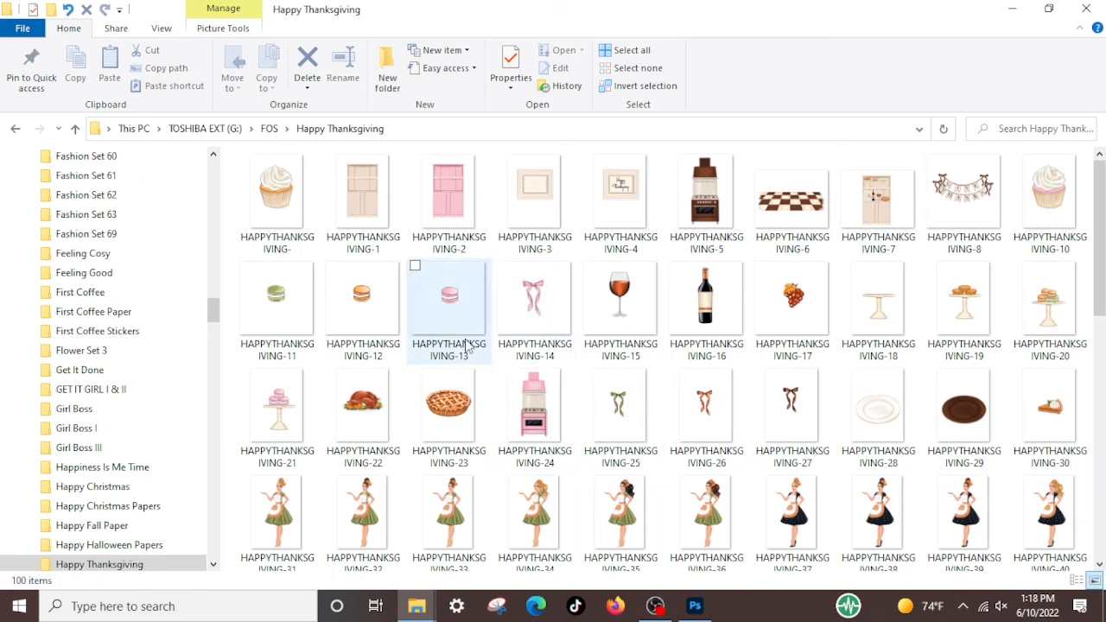
Place the pink cupcake image HAPPYTHANKSGIVING-10 from the folder into the Photoshop living-room document
click(1056, 192)
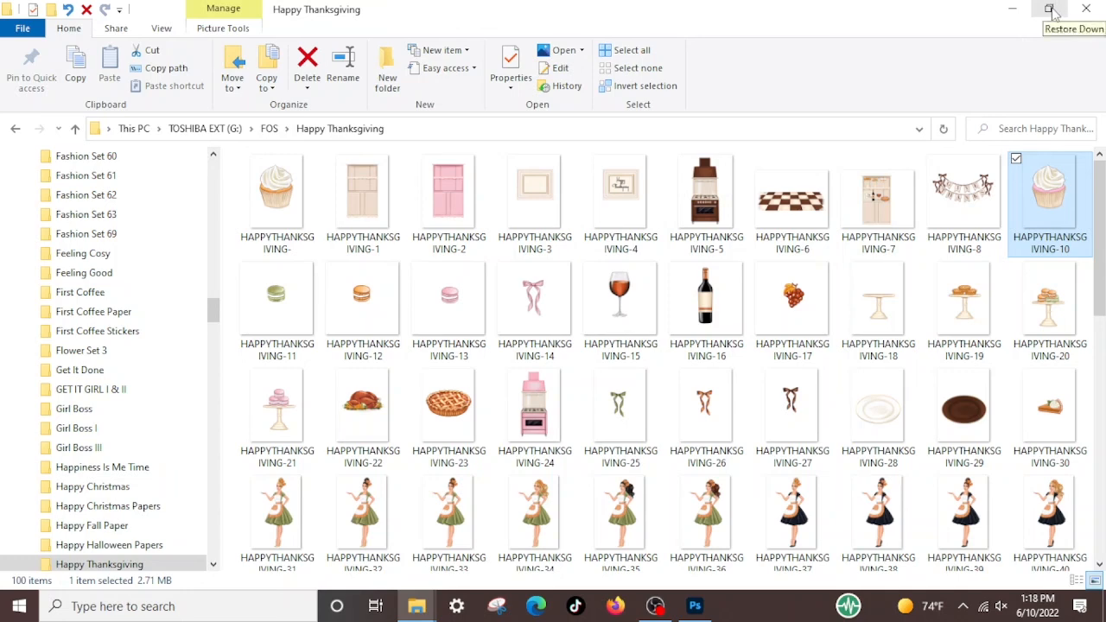
click(1050, 9)
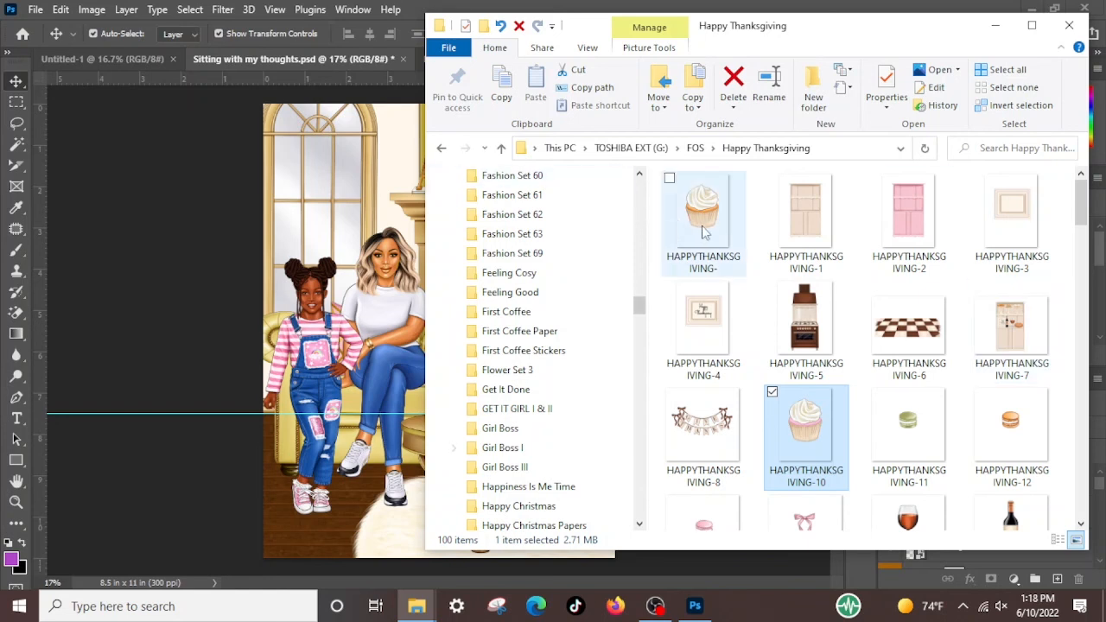
scroll(752, 285, down, 2)
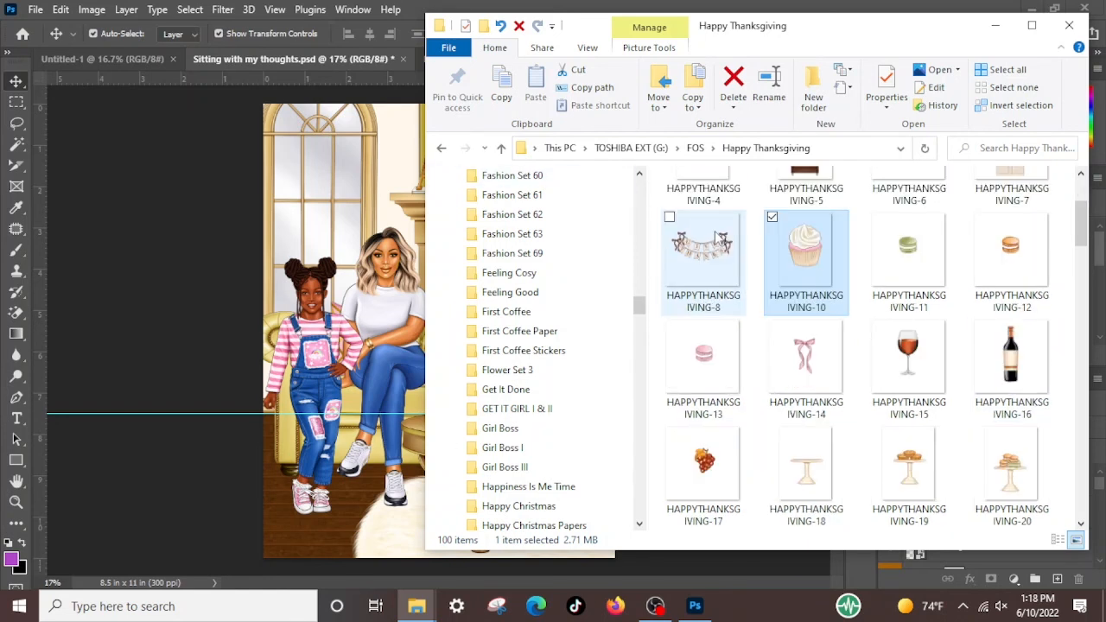
scroll(778, 298, up, 2)
drag(821, 428, 270, 461)
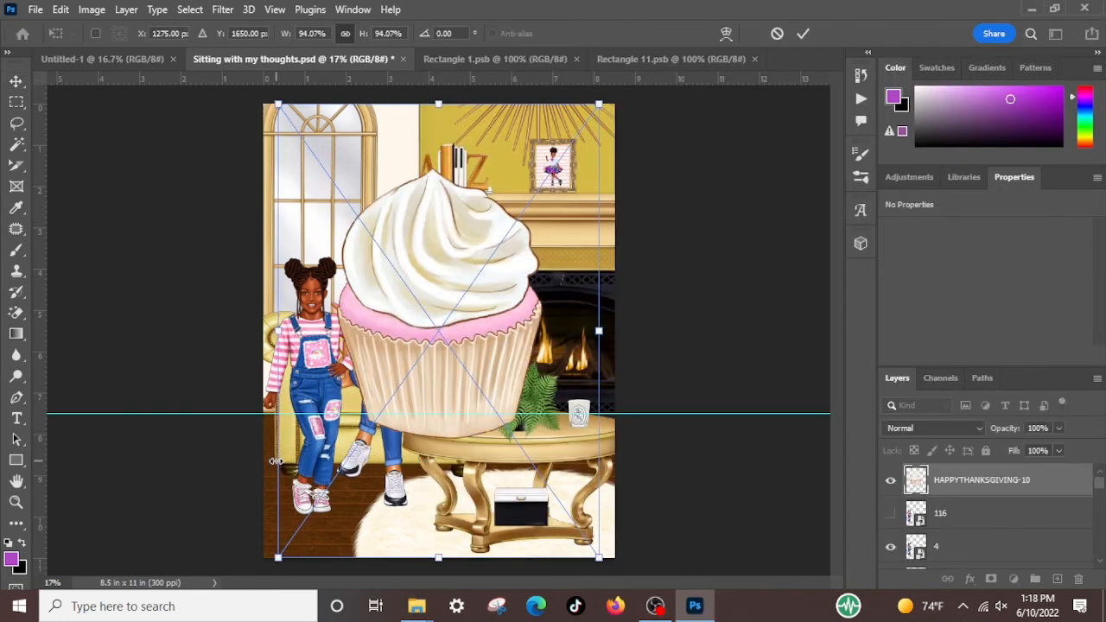
Scale the placed cupcake down to about 6.61% near the bottom edge of the canvas
drag(434, 100, 445, 350)
drag(446, 391, 453, 521)
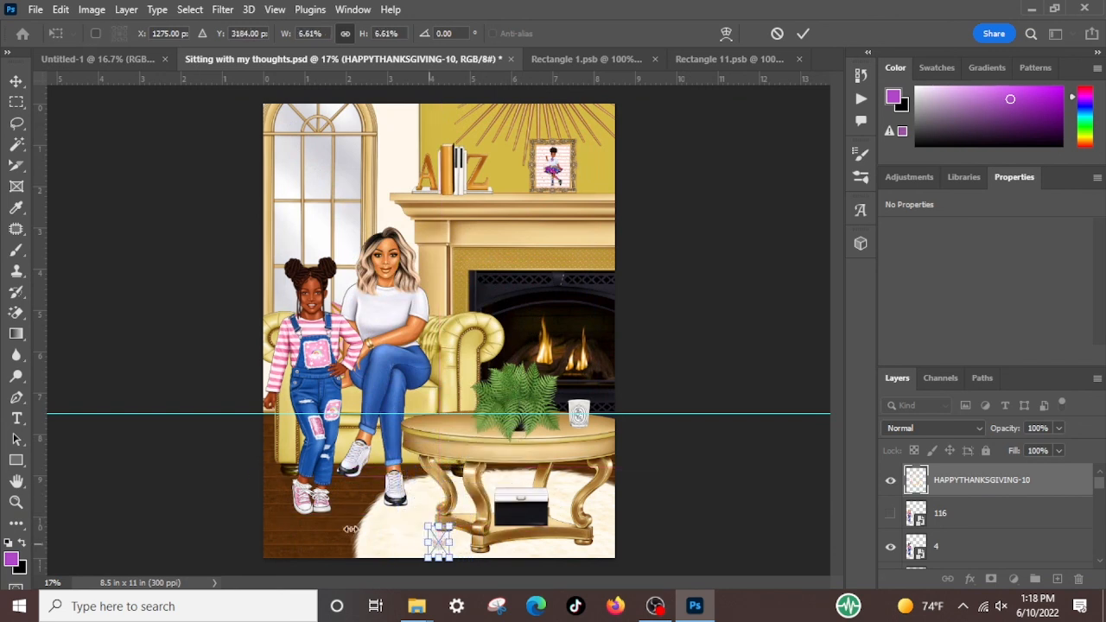
click(109, 494)
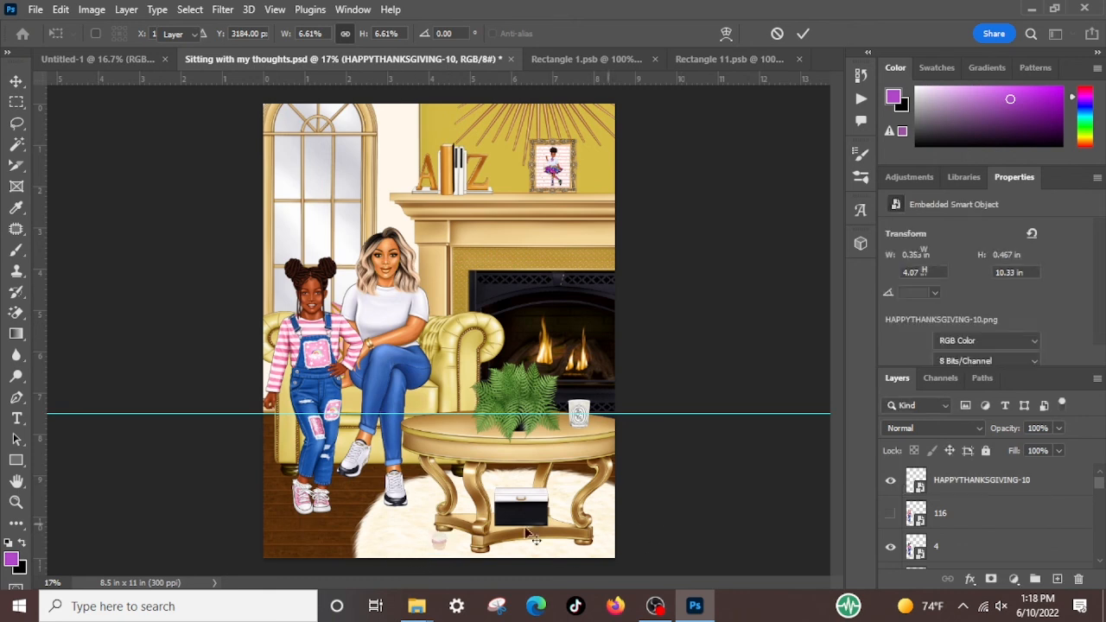
Move the cupcake onto the left end of the coffee table and enlarge it to about 0.41 by 0.54 in
drag(439, 543, 451, 393)
key(ctrl+t)
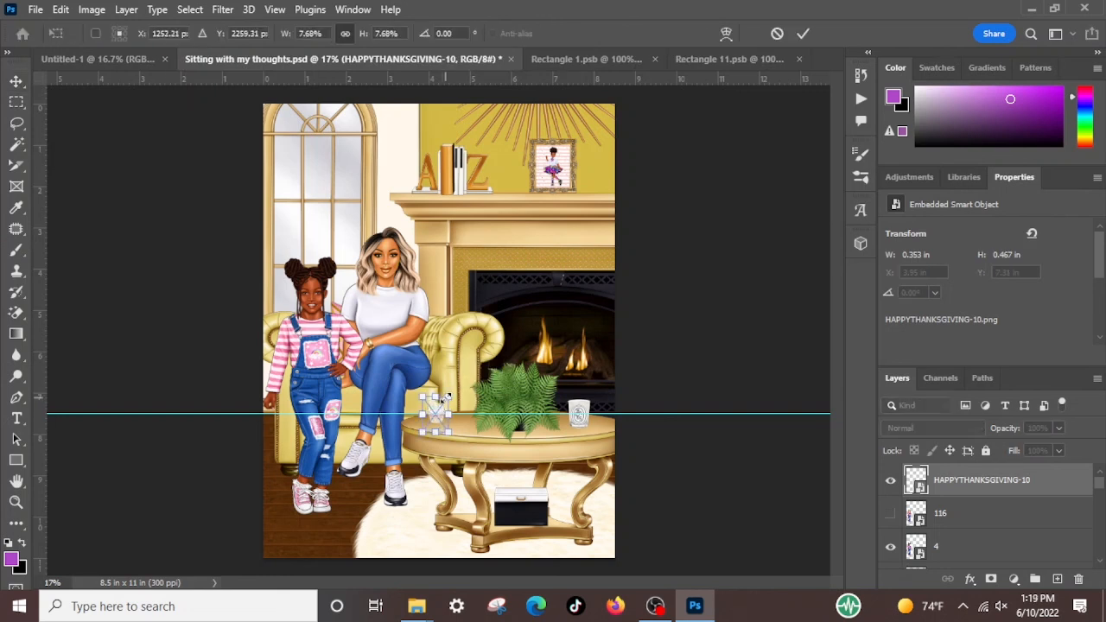
key(Return)
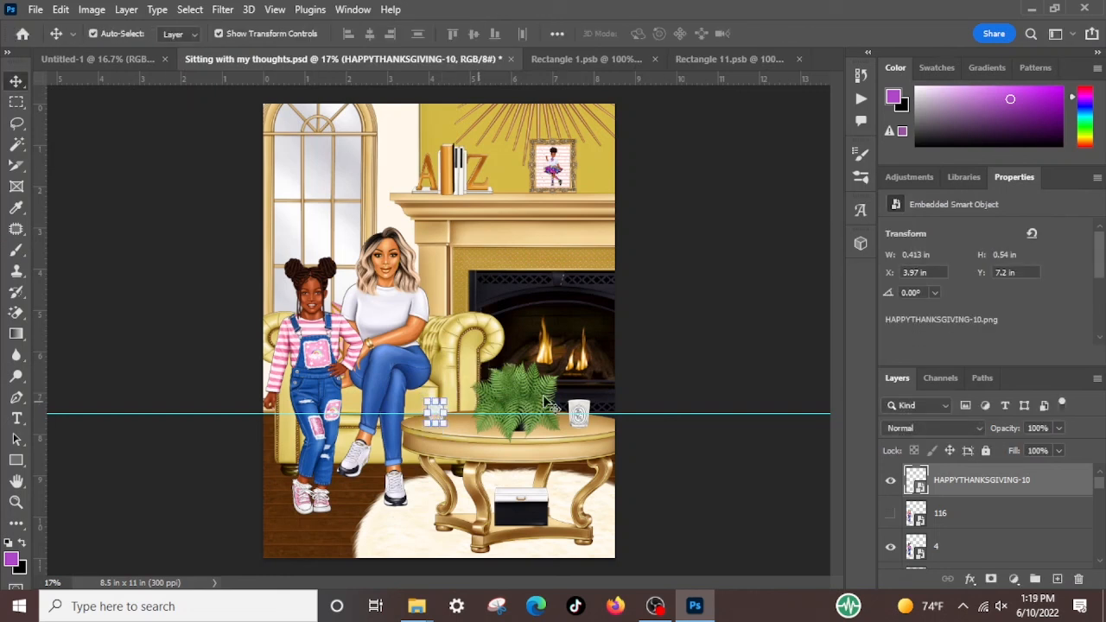
click(775, 330)
click(442, 430)
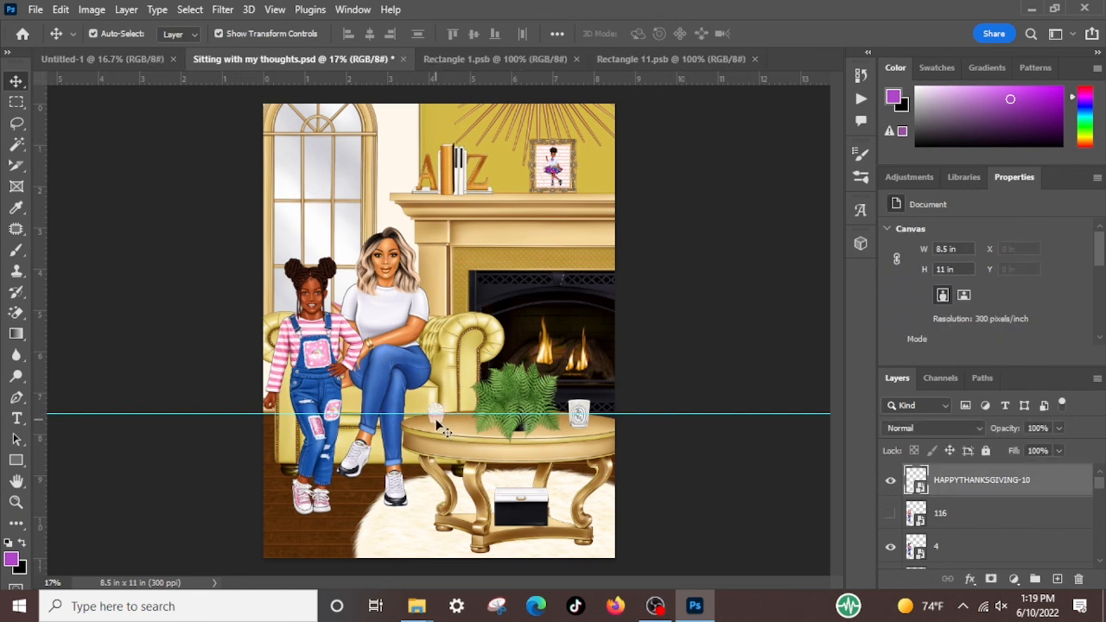
mouse_move(438, 429)
mouse_down()
mouse_move(451, 436)
mouse_move(433, 433)
mouse_up()
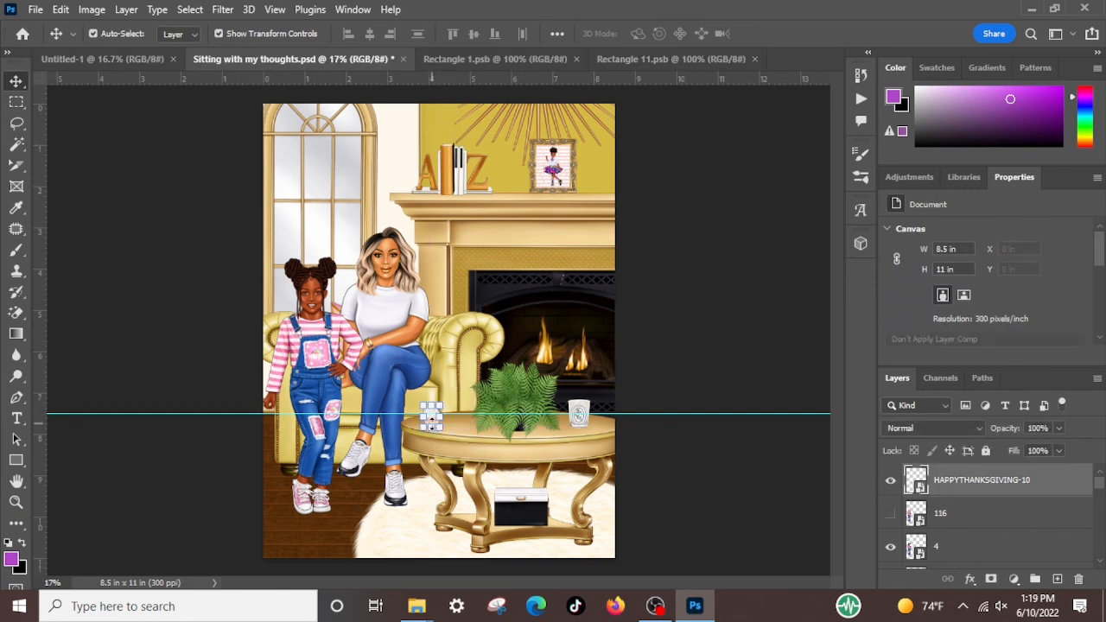
click(728, 358)
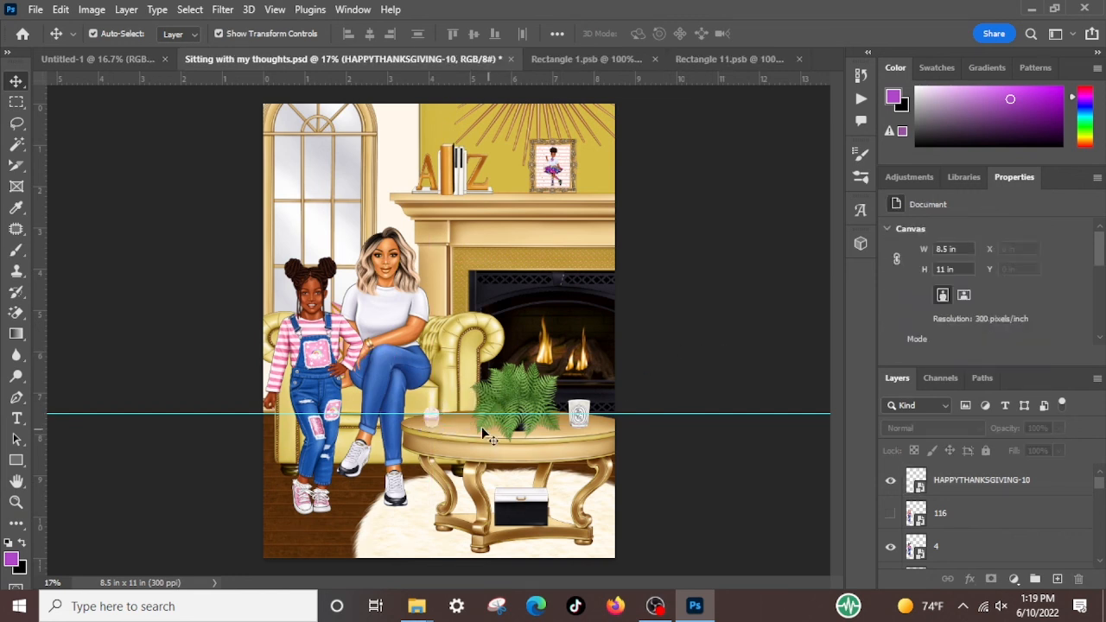
Copy the cupcake on the coffee table and paste a second one into the scene
click(436, 432)
click(62, 9)
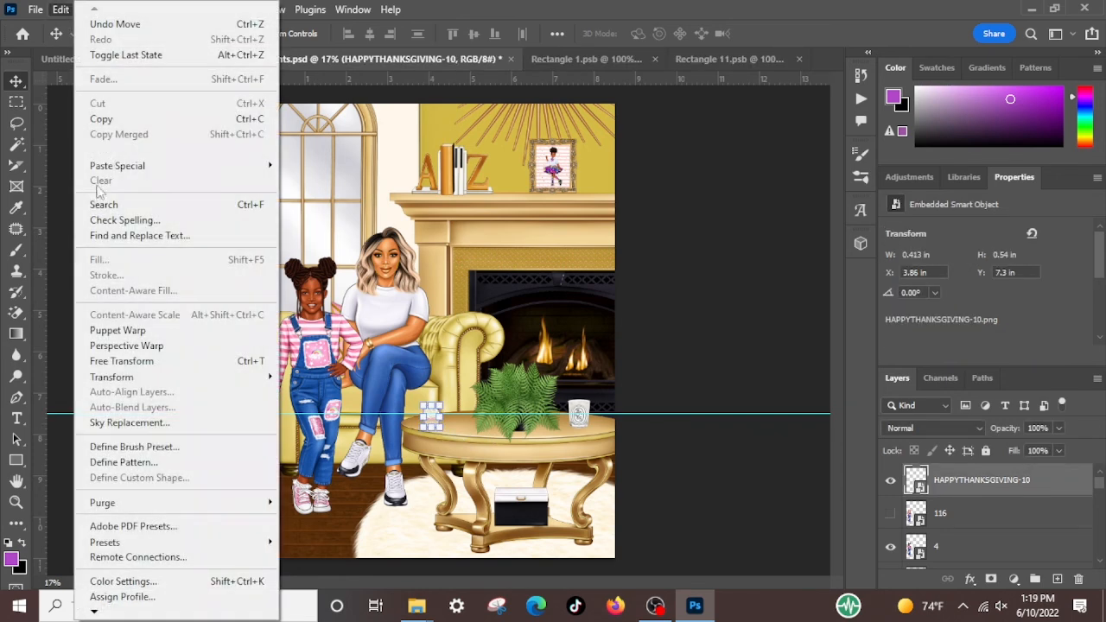
click(110, 123)
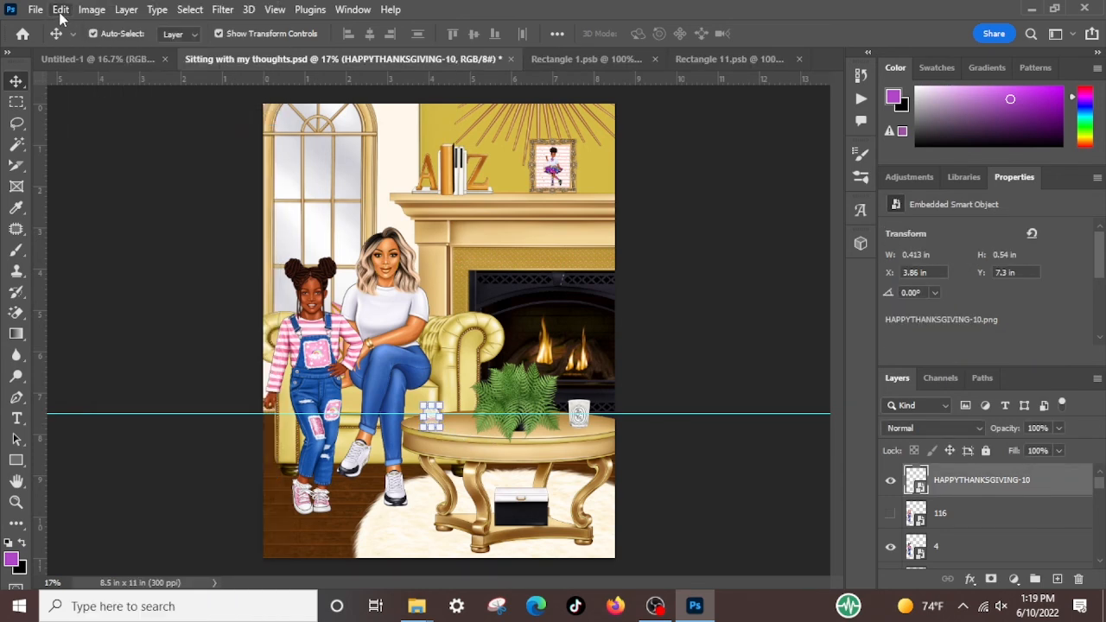
click(61, 9)
click(117, 150)
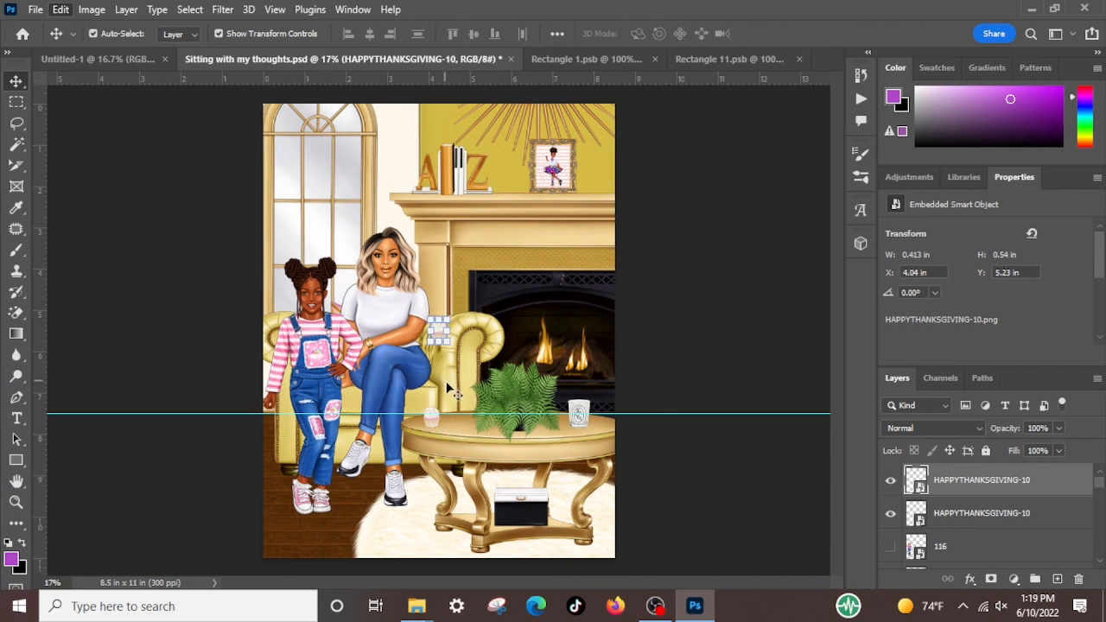
Position the pasted cupcake between the first cupcake and the fern, and move the horizontal guide to the canvas's top edge
click(440, 331)
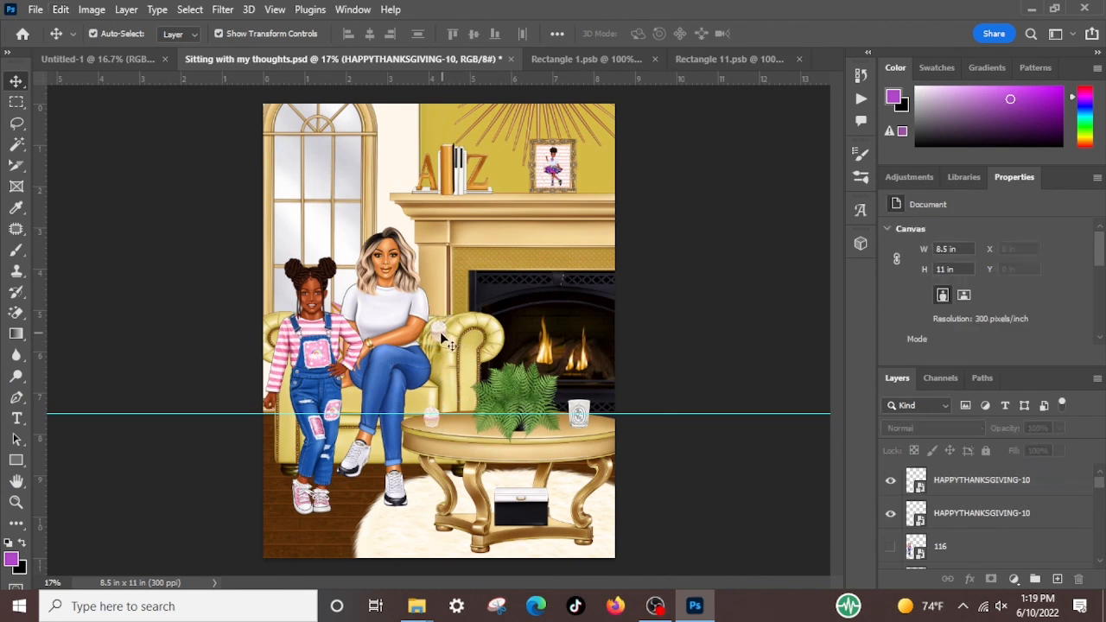
drag(439, 335, 456, 415)
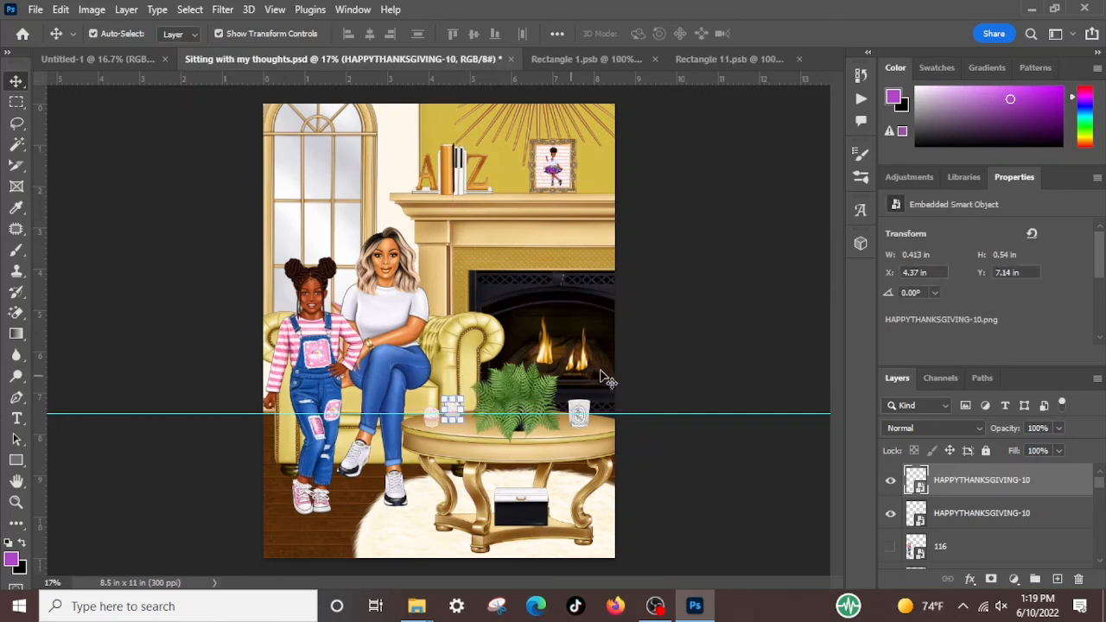
click(654, 349)
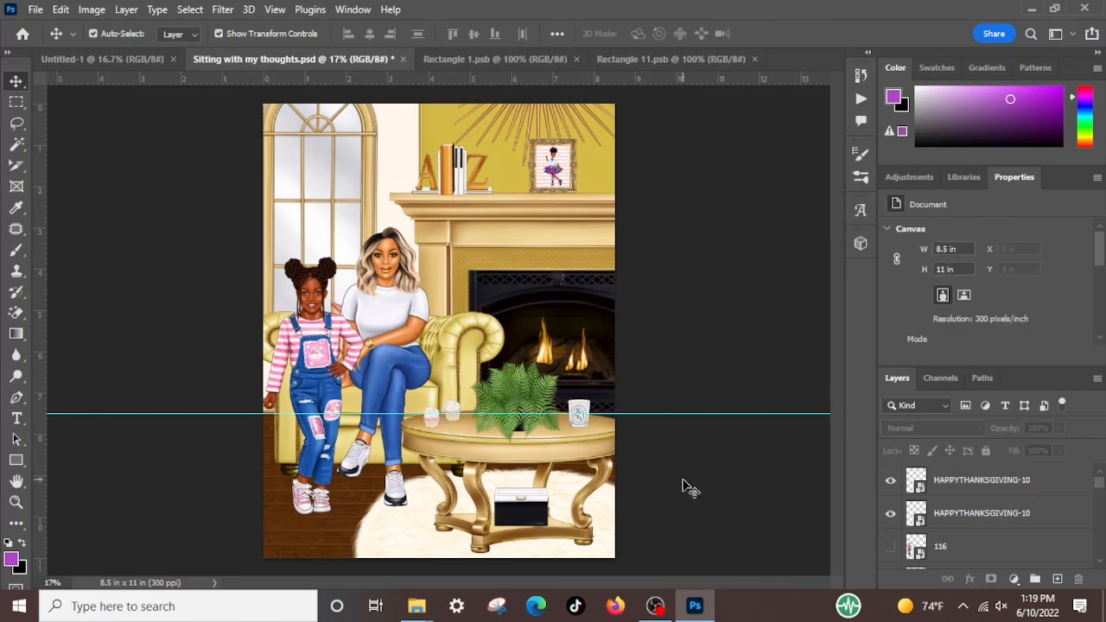
drag(668, 414, 641, 102)
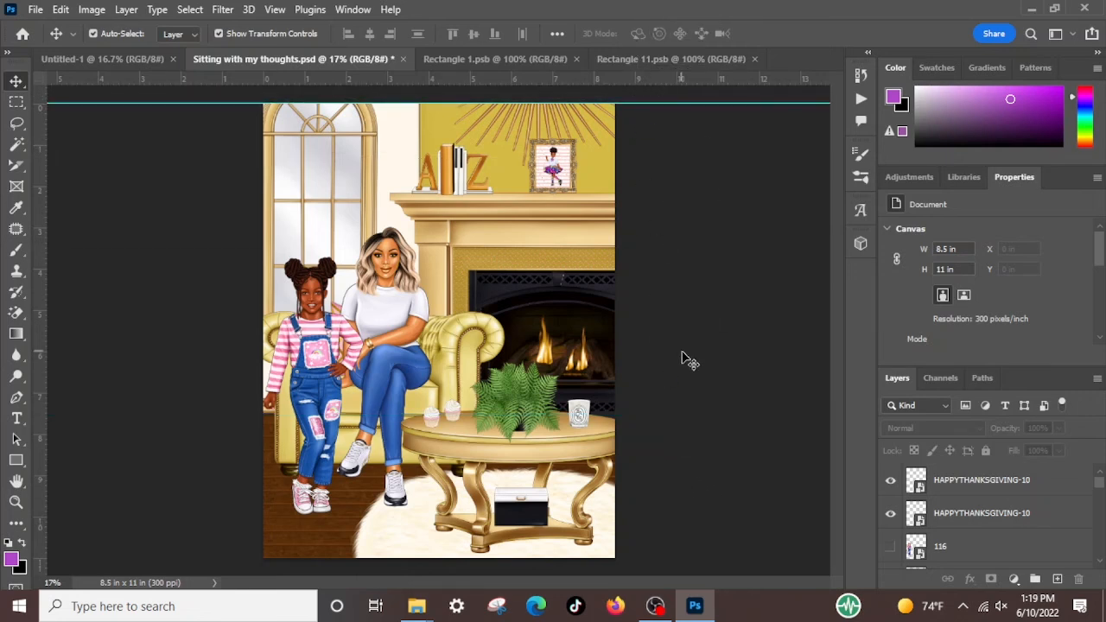